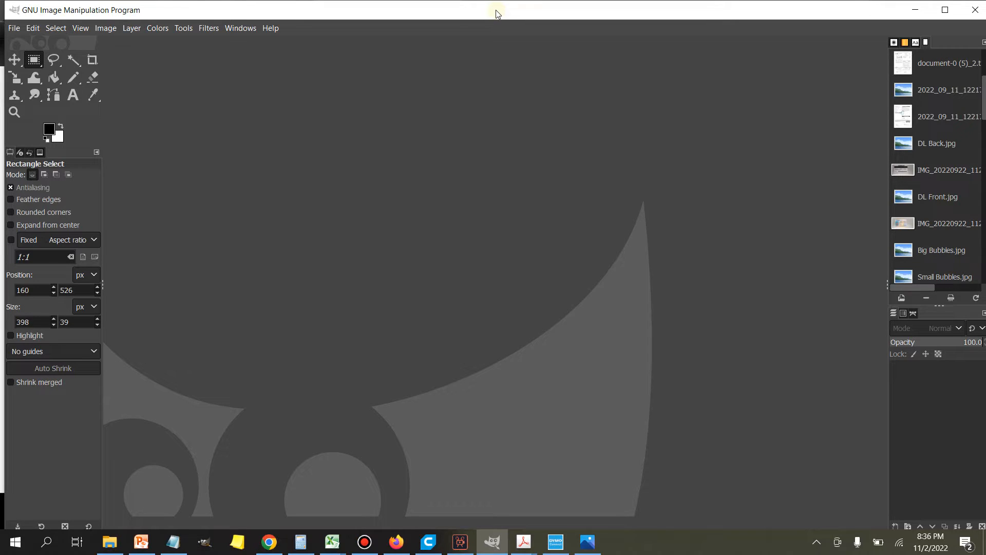
Step: Open the photo IMG_20221102_203148288.jpg from the Downloads folder
{"action": "left_click", "coordinate": [13, 29]}
{"action": "left_click", "coordinate": [42, 73]}
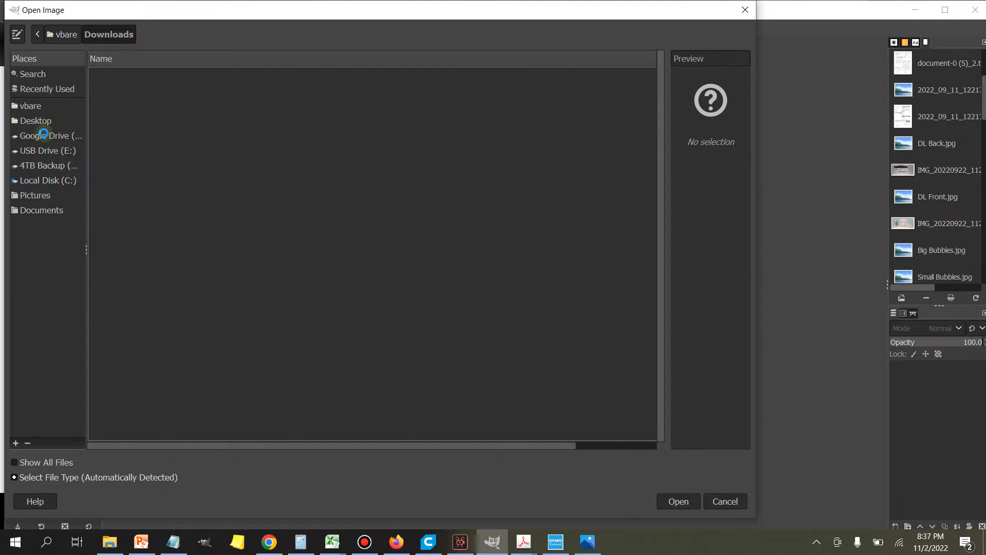
{"action": "left_click", "coordinate": [165, 76]}
{"action": "double_click", "coordinate": [164, 76]}
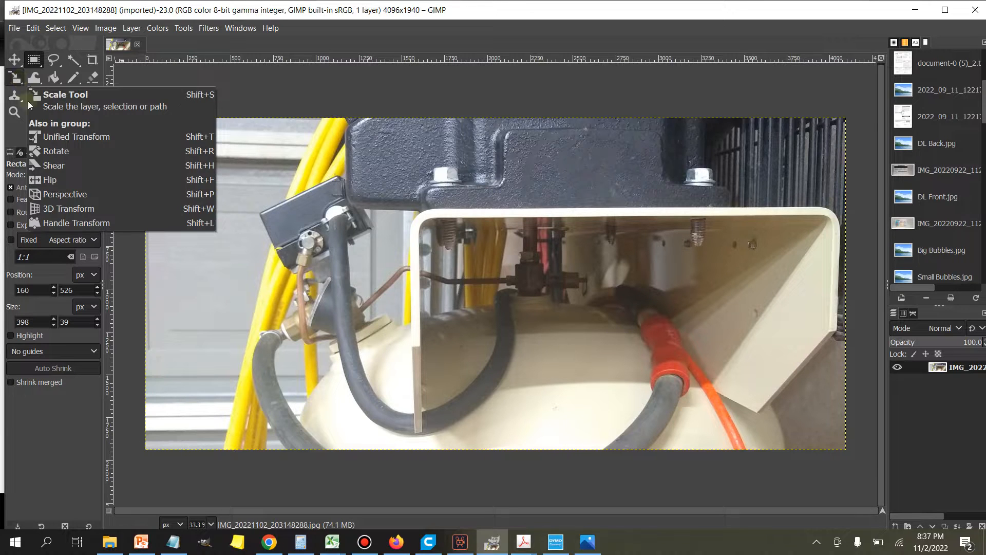
Step: Mirror the compressor photo horizontally with the Flip tool
{"action": "right_click", "coordinate": [16, 80]}
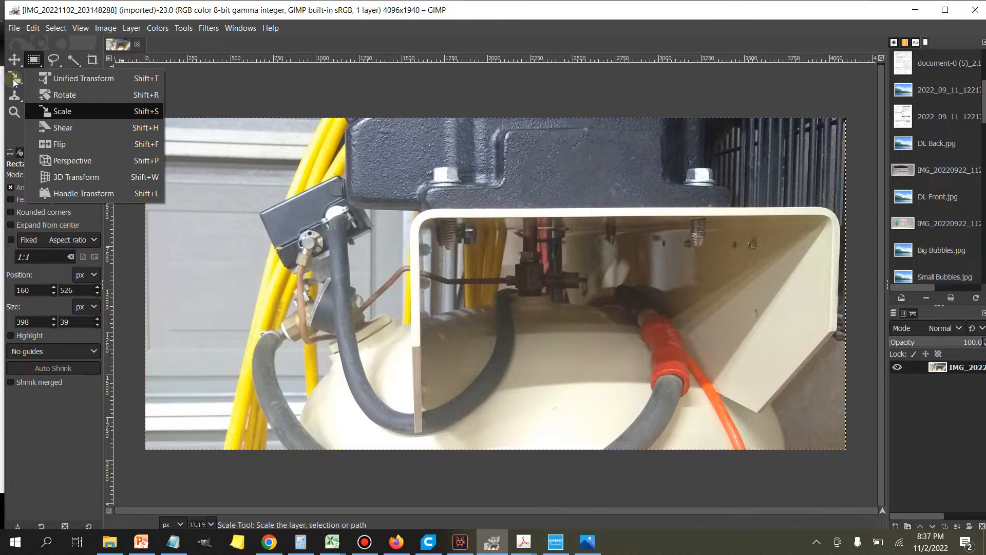
{"action": "left_click", "coordinate": [61, 145]}
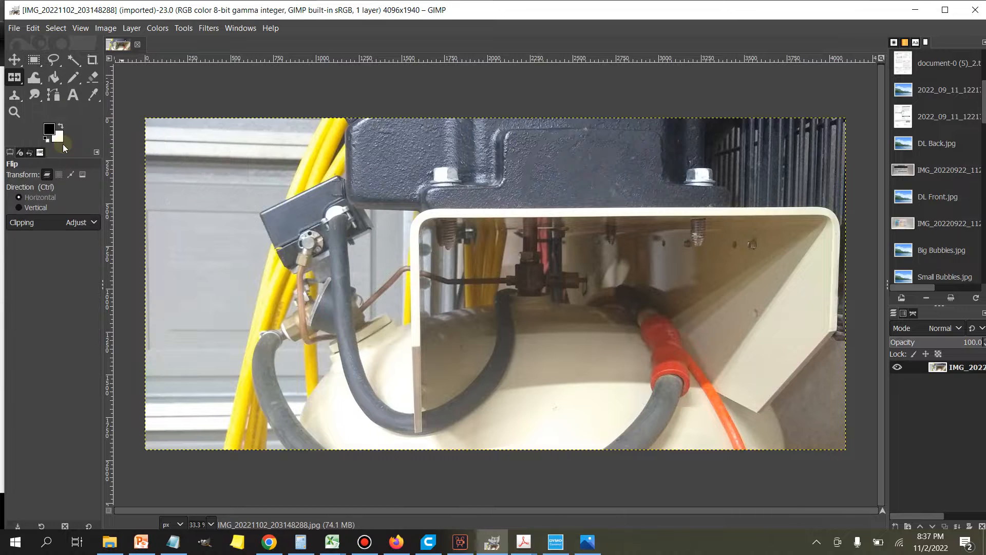
{"action": "left_click", "coordinate": [505, 279]}
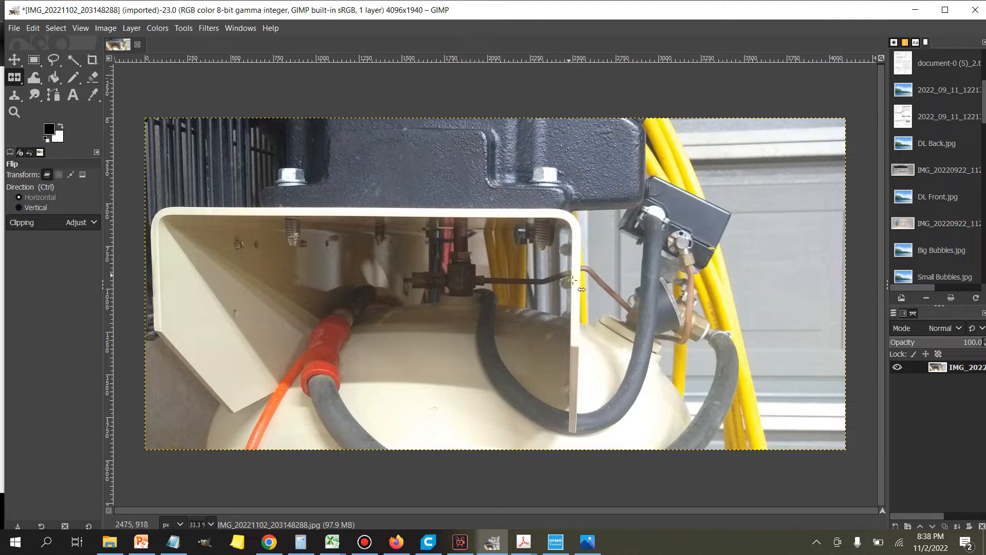
Step: Make a rectangular selection of about 2547 × 1422 px around the cream bracket, reaching down to the photo's lower edge
{"action": "left_click", "coordinate": [34, 61]}
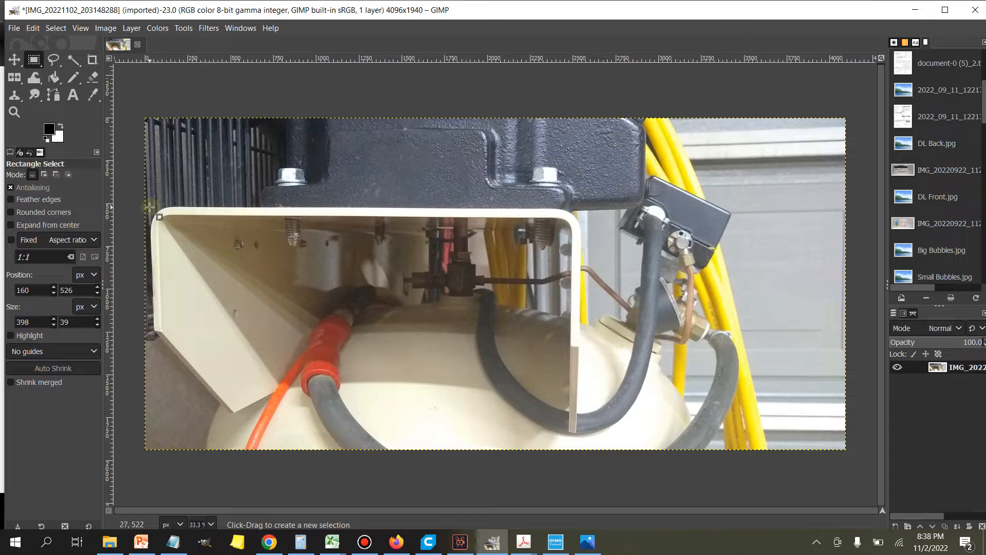
{"action": "left_click_drag", "start_coordinate": [149, 206], "coordinate": [584, 451]}
{"action": "left_click_drag", "start_coordinate": [157, 265], "coordinate": [154, 263]}
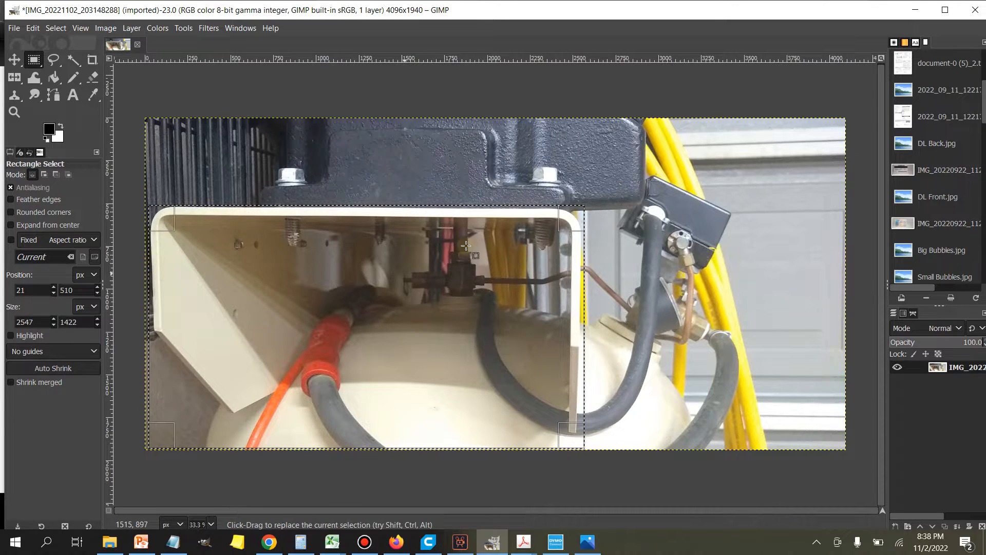
Step: Copy the selected bracket area and paste it as a new image
{"action": "key", "text": "ctrl"}
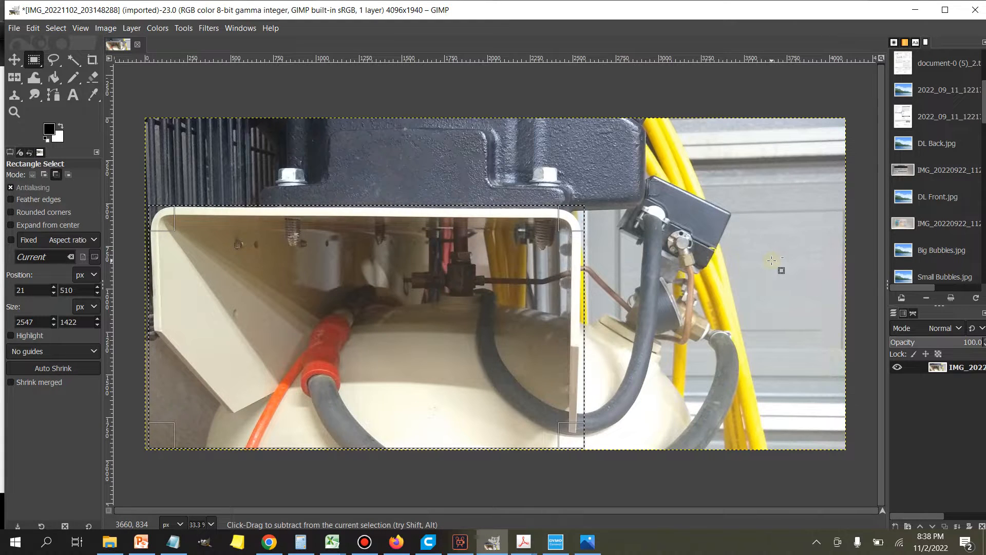
{"action": "key", "text": "ctrl+c"}
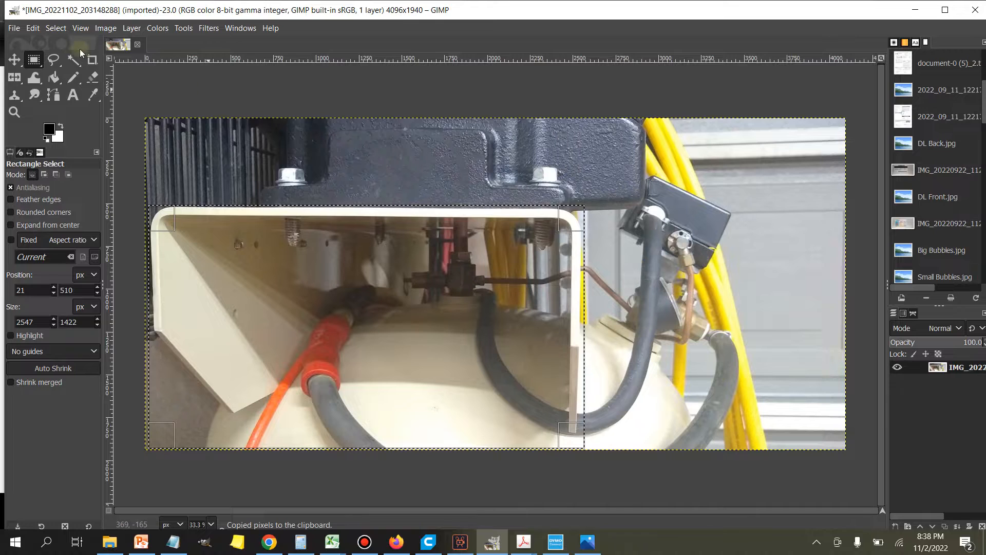
{"action": "left_click", "coordinate": [33, 27]}
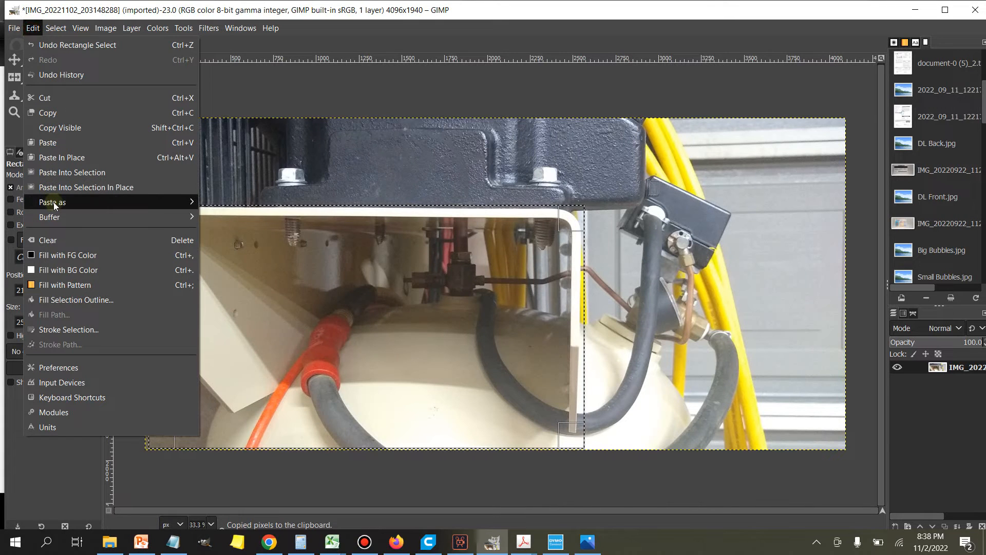
{"action": "mouse_move", "coordinate": [53, 203]}
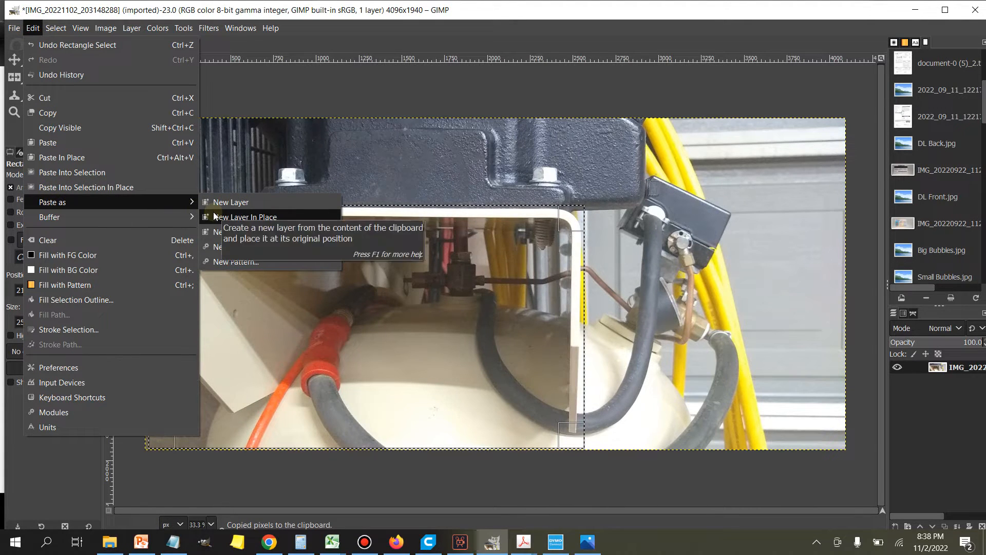
{"action": "left_click", "coordinate": [226, 232]}
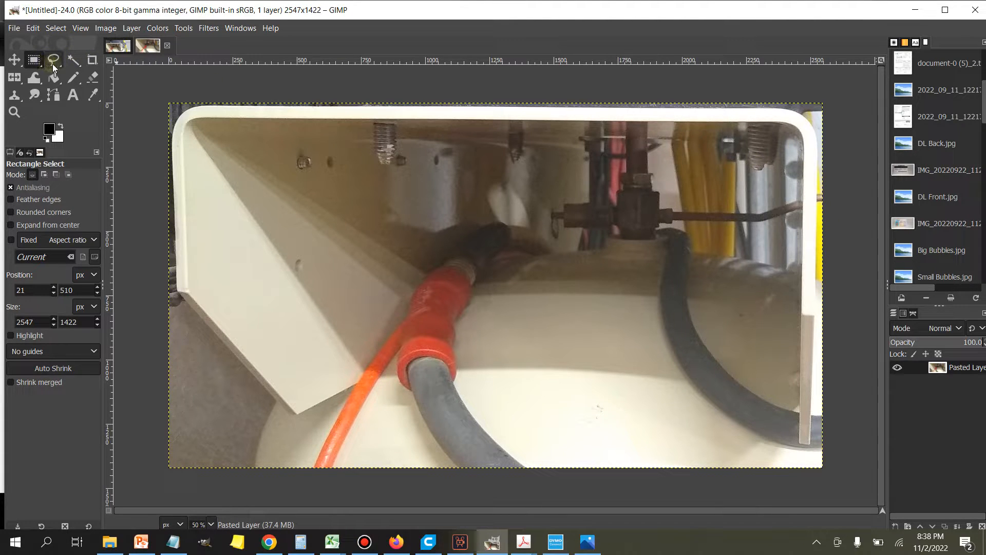
Step: Start a Perspective transform on the pasted layer and pull its two left corners slightly outward to square up the bracket's left side
{"action": "right_click", "coordinate": [17, 83]}
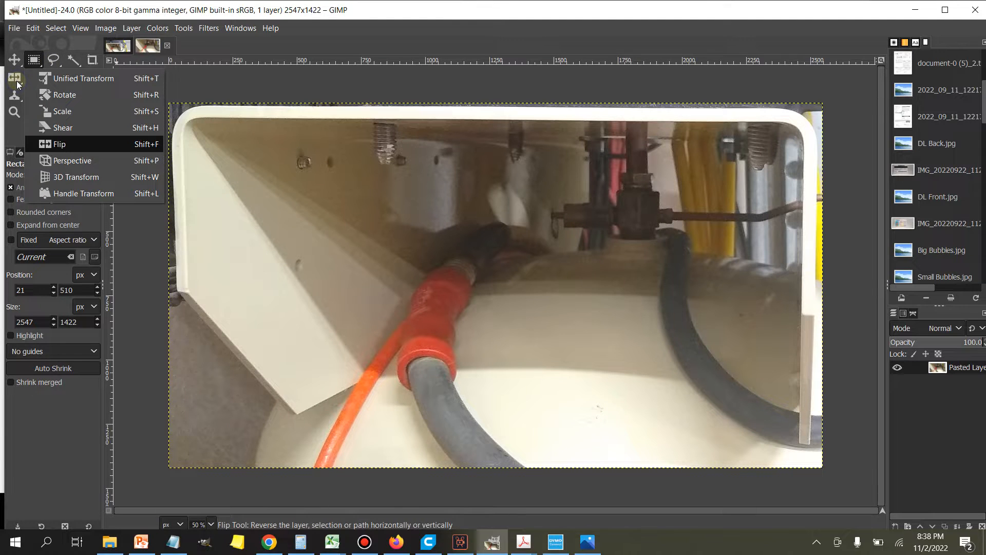
{"action": "left_click", "coordinate": [93, 162]}
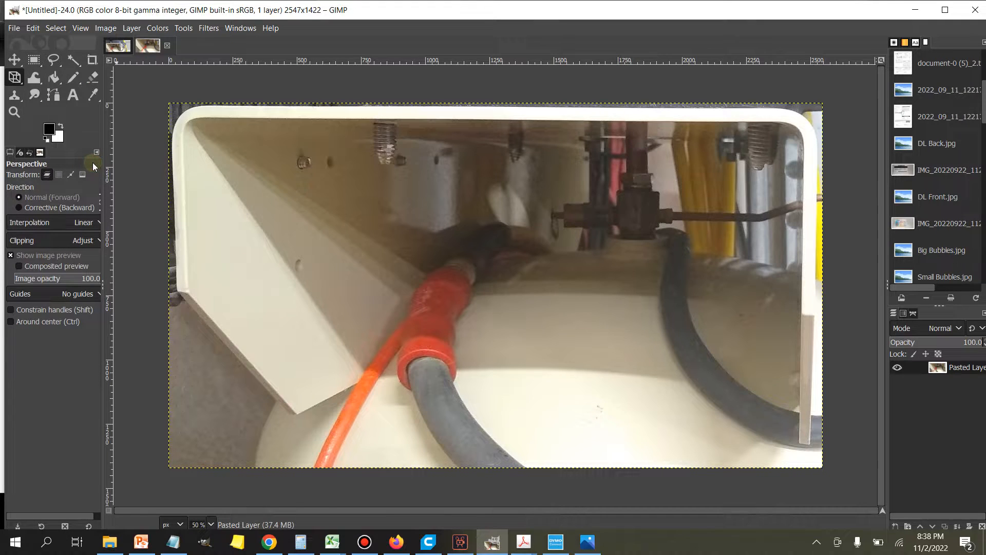
{"action": "left_click", "coordinate": [568, 292]}
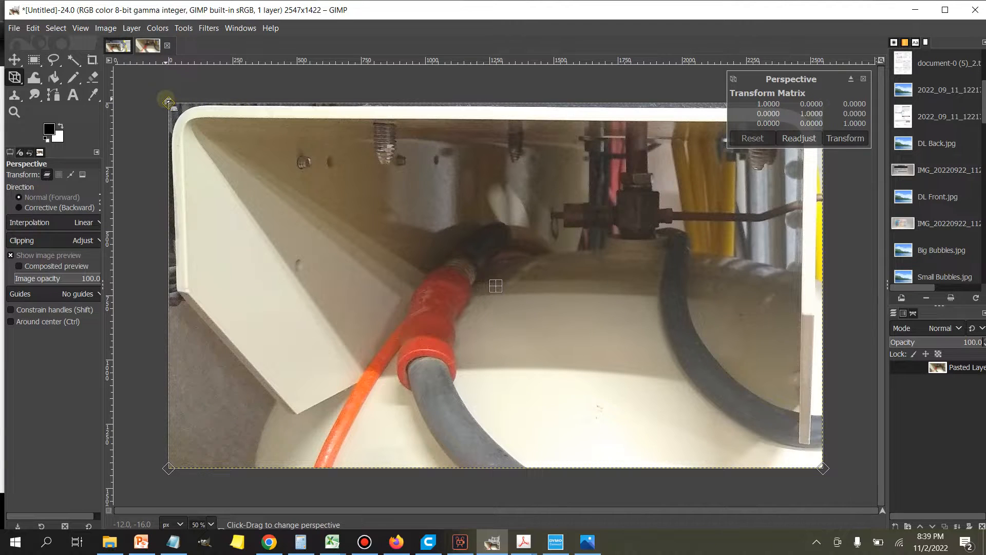
{"action": "left_click_drag", "start_coordinate": [168, 101], "coordinate": [165, 99]}
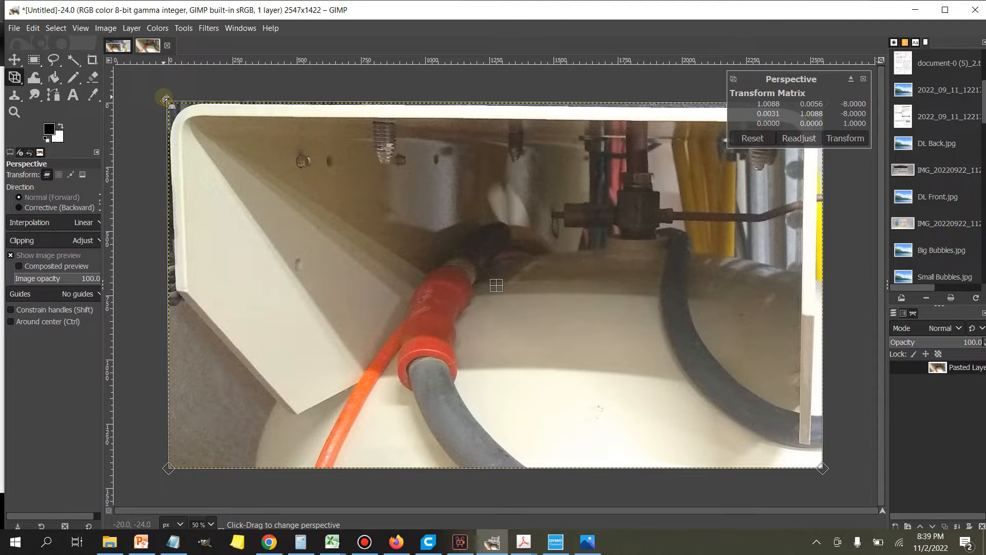
{"action": "left_click_drag", "start_coordinate": [166, 99], "coordinate": [165, 99]}
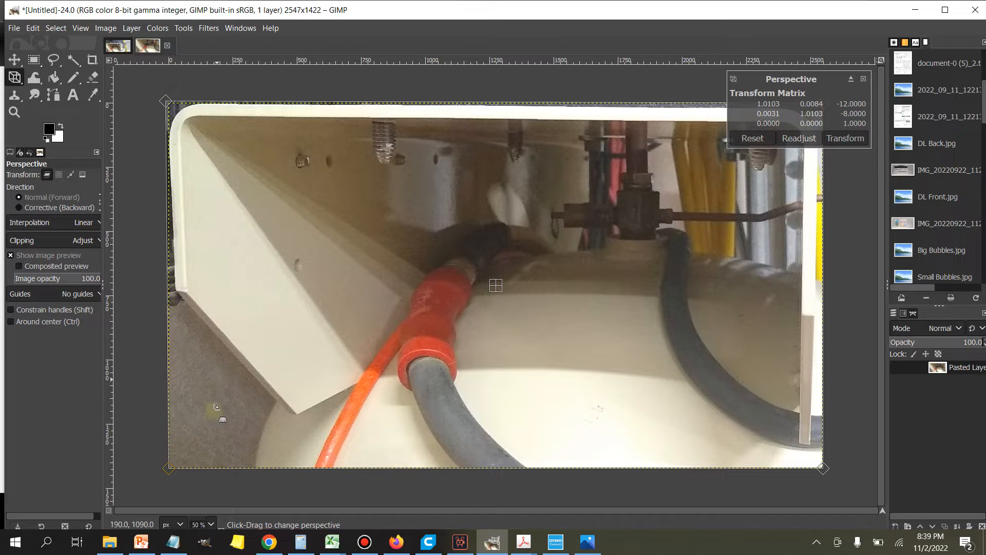
{"action": "left_click_drag", "start_coordinate": [169, 469], "coordinate": [156, 472]}
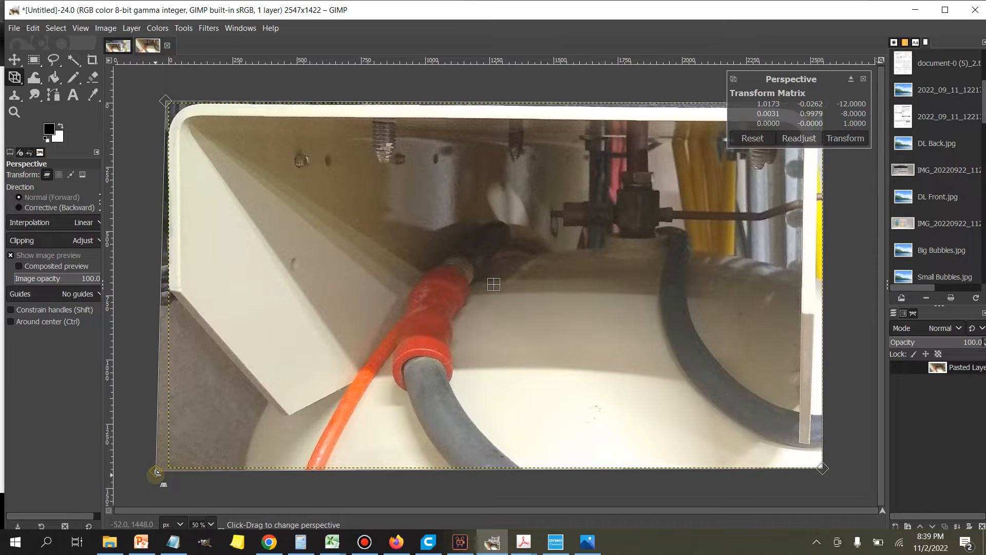
{"action": "left_click_drag", "start_coordinate": [157, 471], "coordinate": [157, 472]}
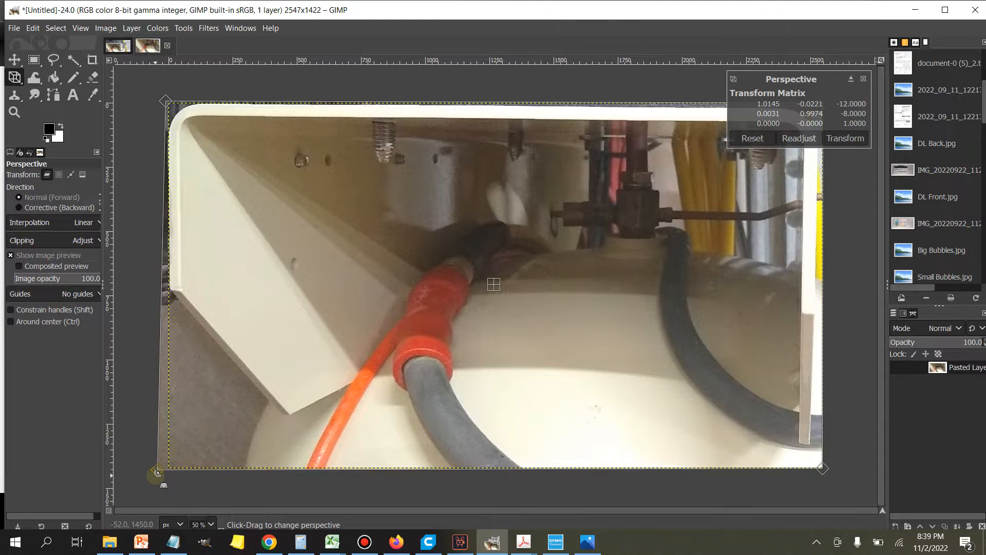
{"action": "left_click_drag", "start_coordinate": [157, 472], "coordinate": [157, 471]}
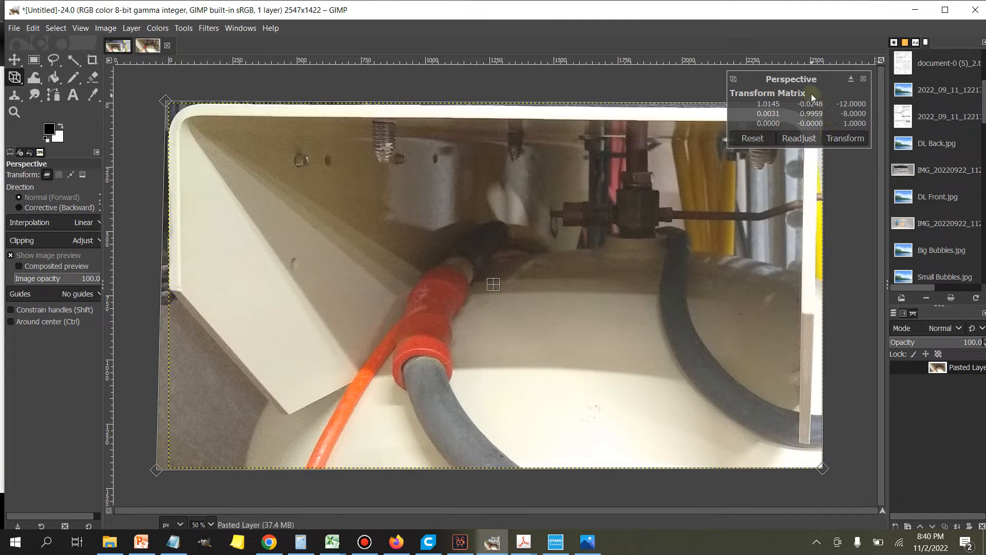
Step: Detach the Perspective dialog and move it aside, pull the layer's two right corners slightly outward, and apply the transform
{"action": "left_click", "coordinate": [852, 79]}
{"action": "left_click", "coordinate": [836, 54]}
{"action": "left_click_drag", "start_coordinate": [836, 55], "coordinate": [491, 393]}
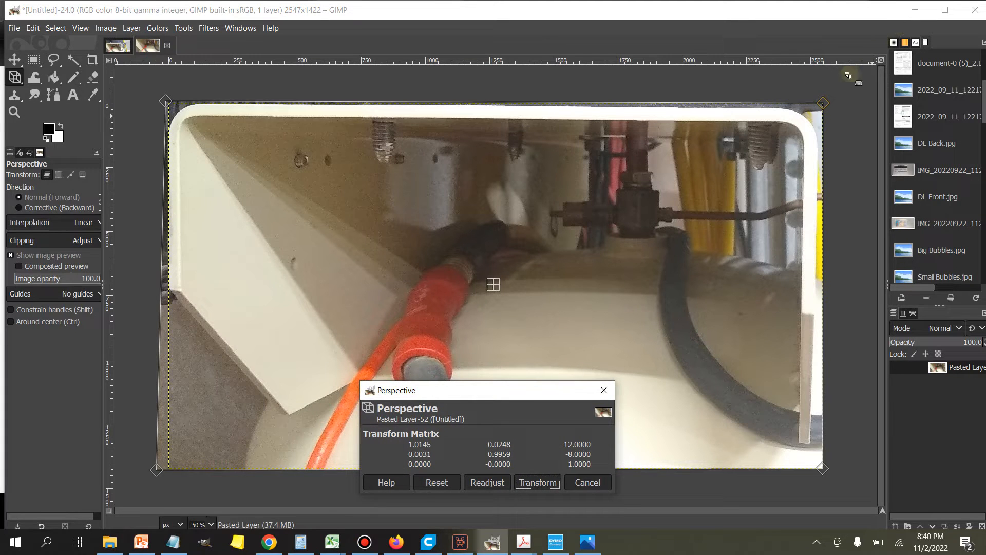
{"action": "left_click_drag", "start_coordinate": [823, 105], "coordinate": [828, 100]}
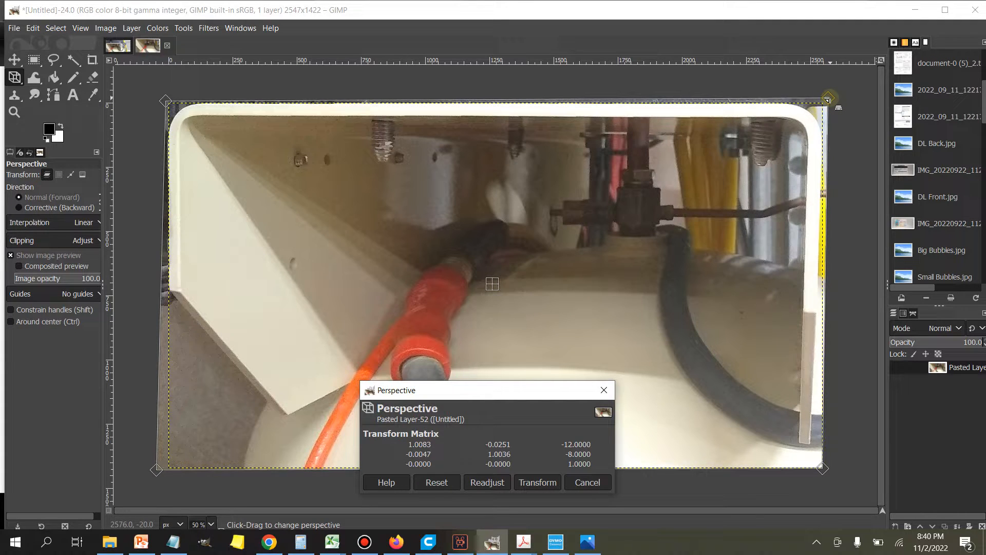
{"action": "left_click", "coordinate": [821, 469]}
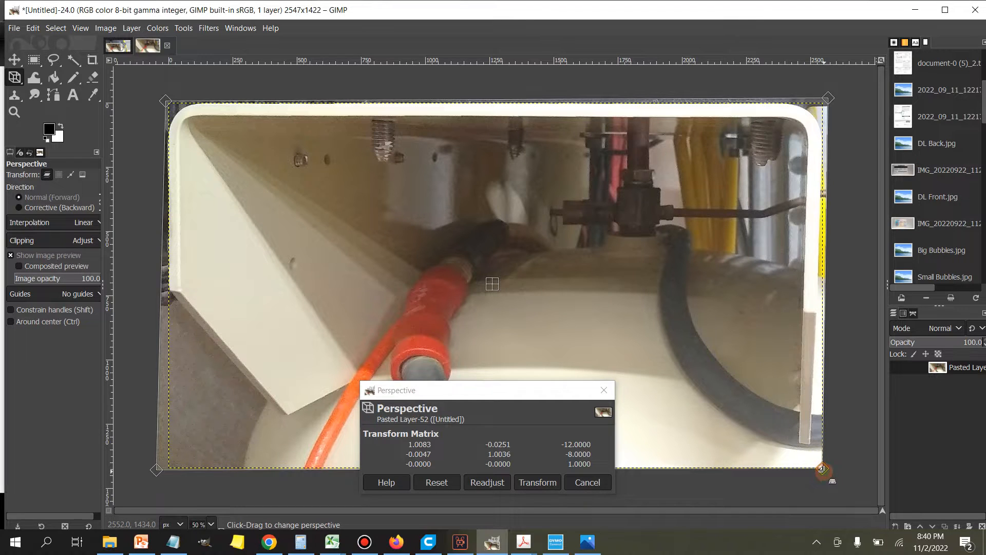
{"action": "left_click_drag", "start_coordinate": [821, 469], "coordinate": [831, 469]}
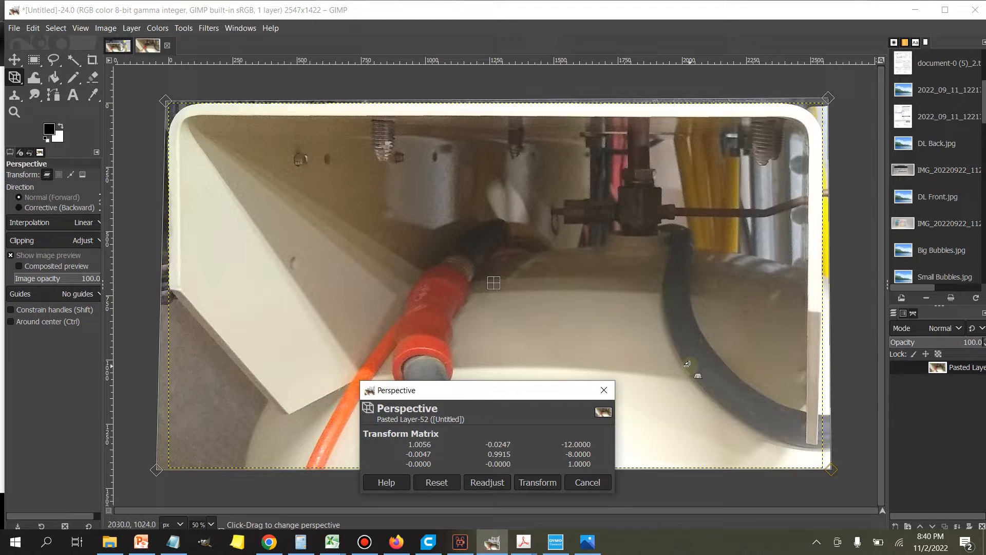
{"action": "left_click_drag", "start_coordinate": [528, 395], "coordinate": [798, 51]}
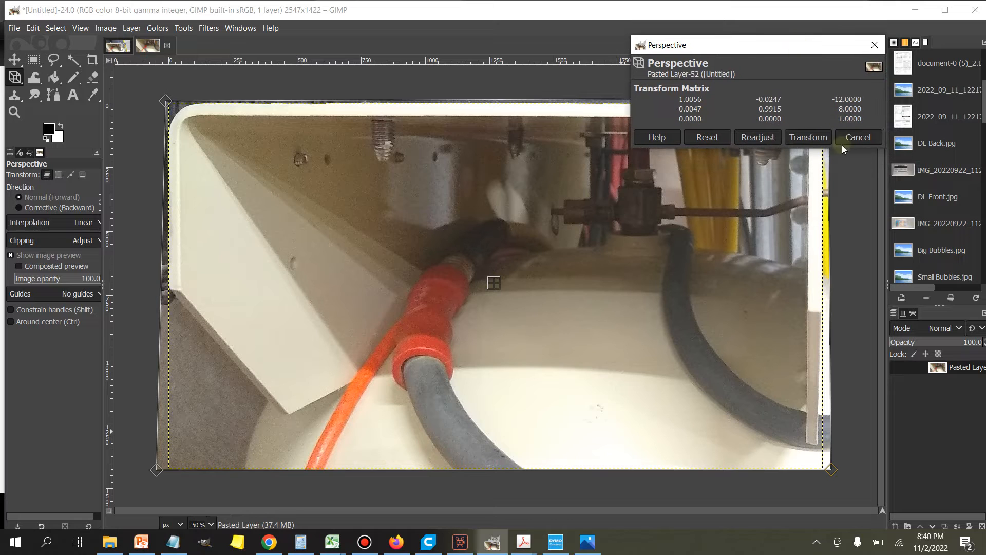
{"action": "left_click", "coordinate": [823, 137]}
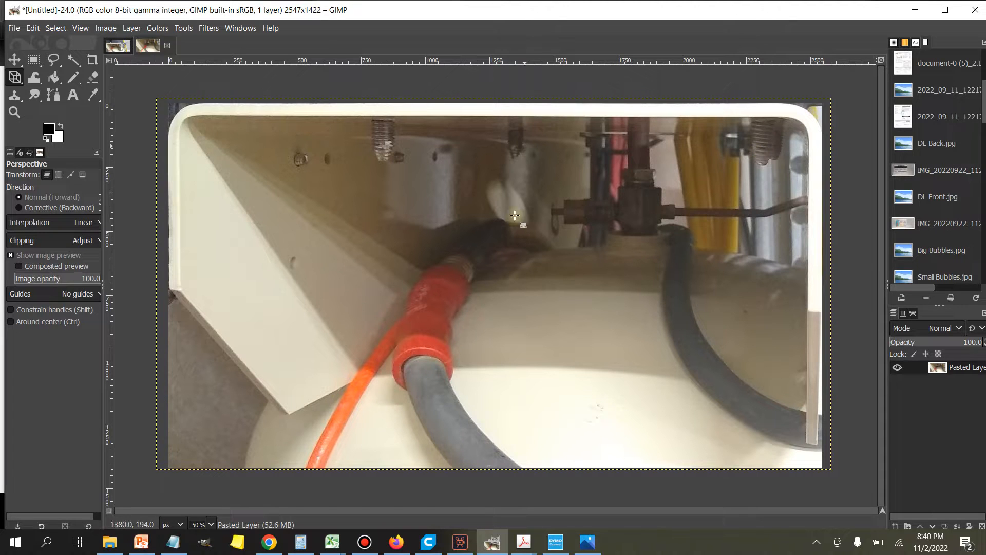
Step: Export the corrected image as a JPEG named Compressor Bracket.jpg to the Desktop
{"action": "left_click", "coordinate": [32, 28]}
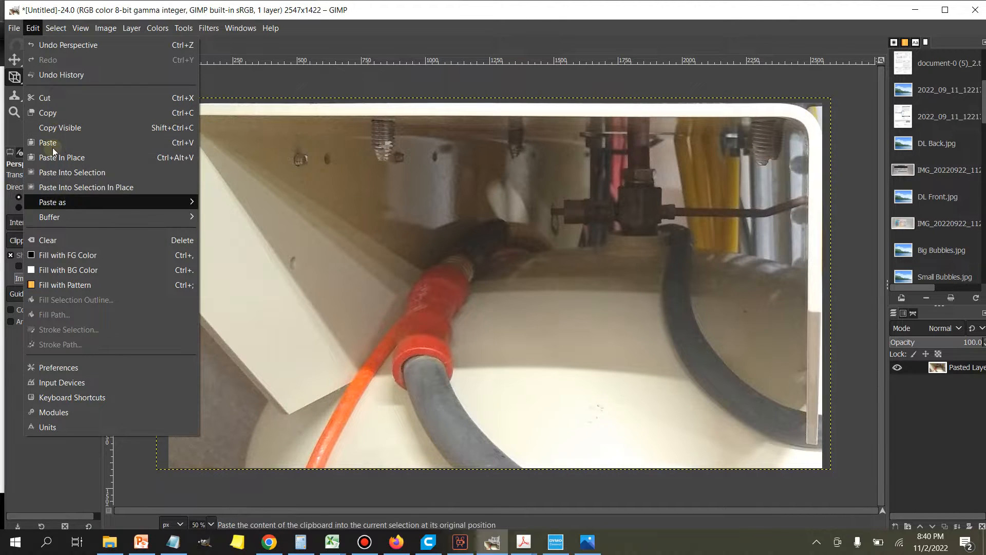
{"action": "mouse_move", "coordinate": [14, 29]}
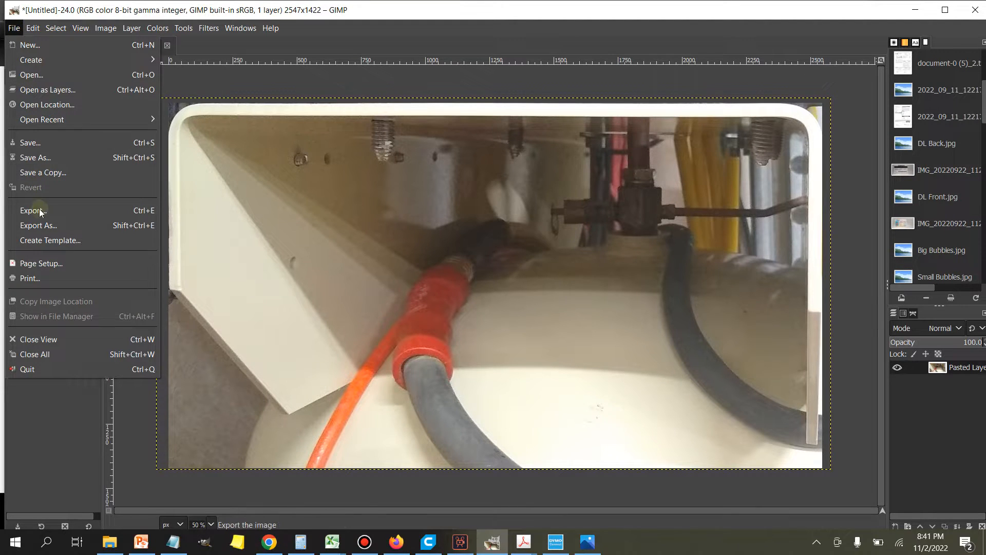
{"action": "left_click", "coordinate": [35, 232]}
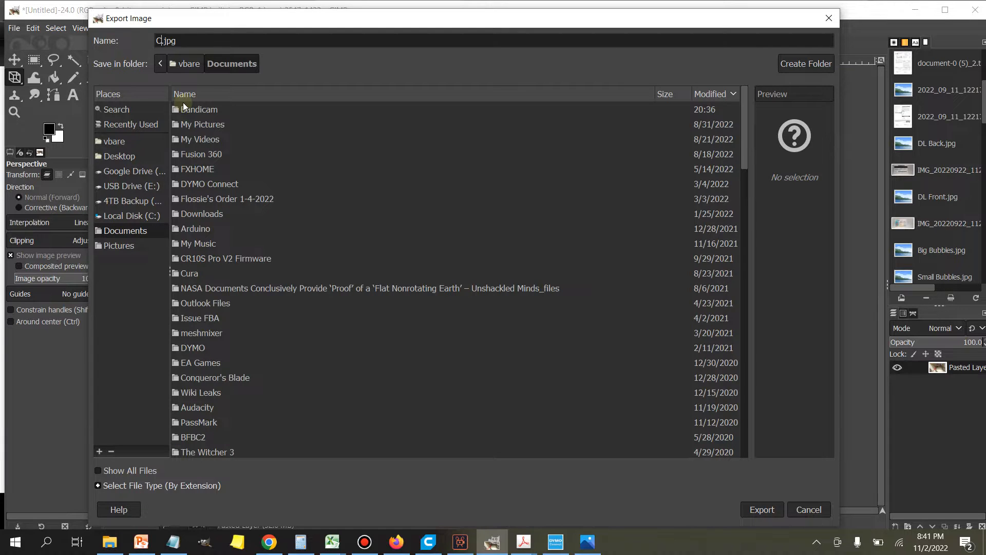
{"action": "type", "text": "Compressor Bracket"}
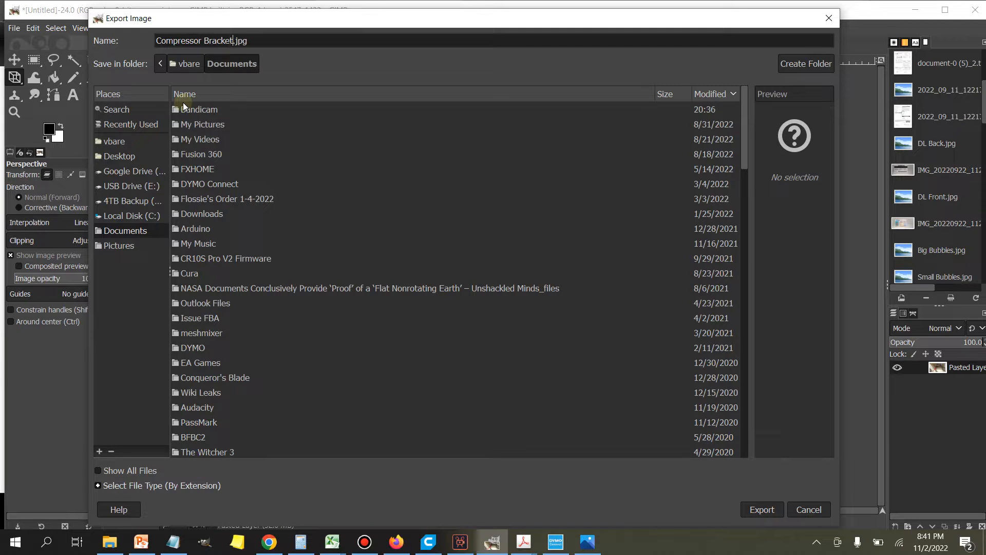
{"action": "left_click", "coordinate": [134, 157]}
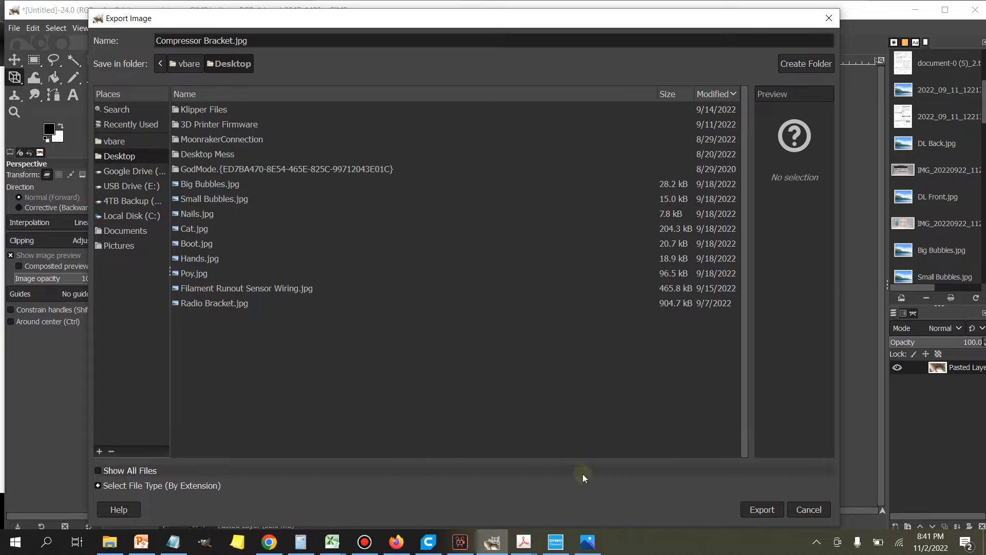
{"action": "left_click", "coordinate": [754, 510]}
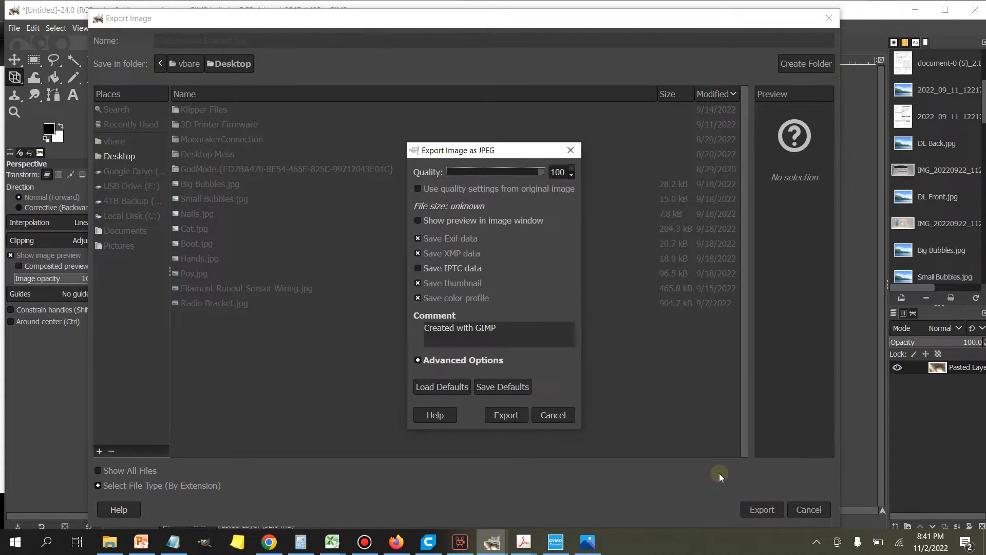
{"action": "left_click", "coordinate": [520, 417]}
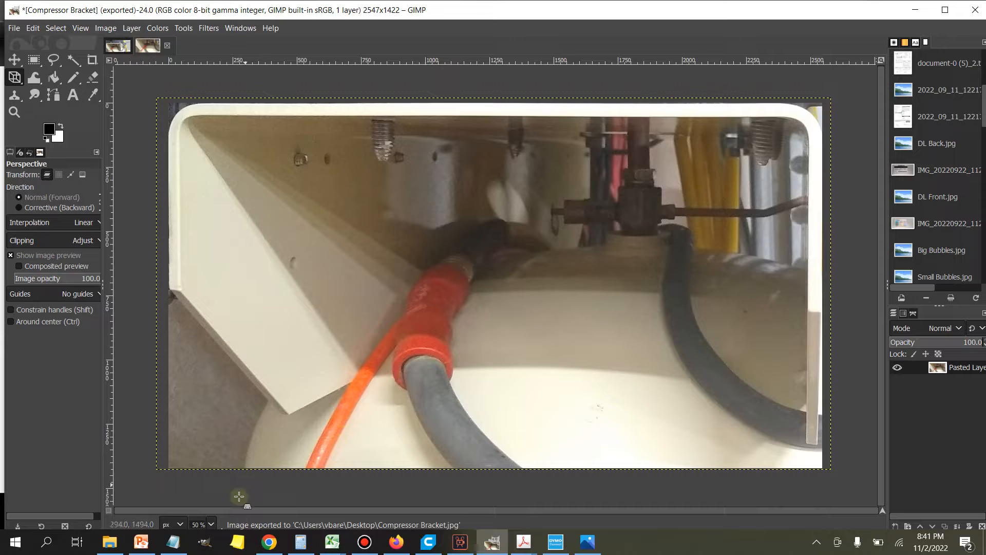
Step: Switch to Chrome and bring up the Onshape sign-in page
{"action": "mouse_move", "coordinate": [269, 542]}
{"action": "left_click", "coordinate": [327, 508]}
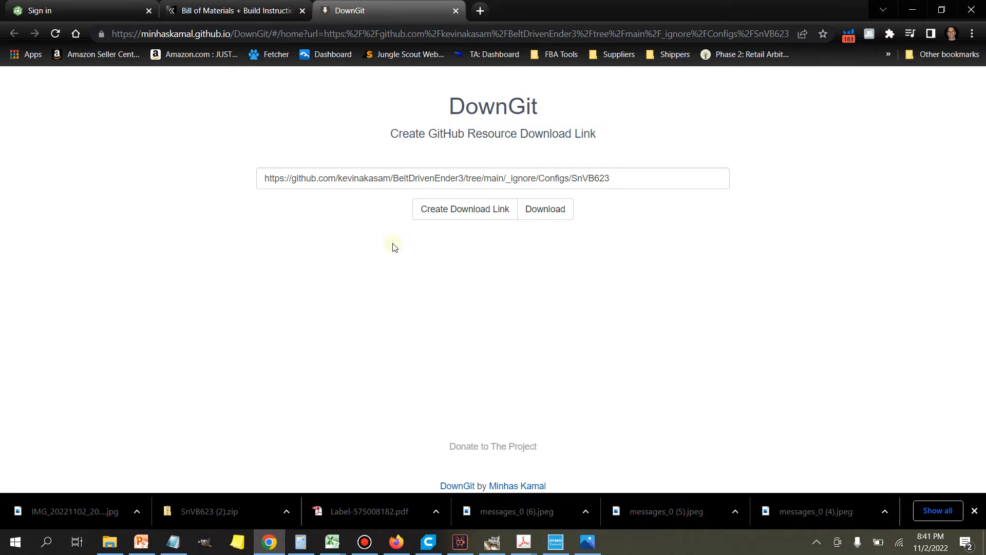
{"action": "left_click", "coordinate": [23, 18]}
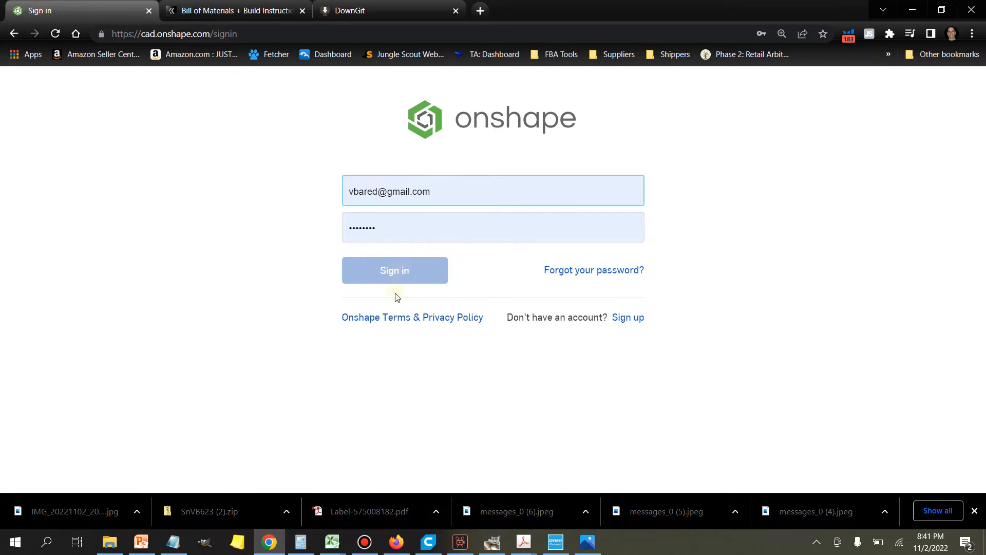
Step: Sign in with the already filled-in credentials and go to the My Onshape documents list
{"action": "left_click", "coordinate": [406, 268]}
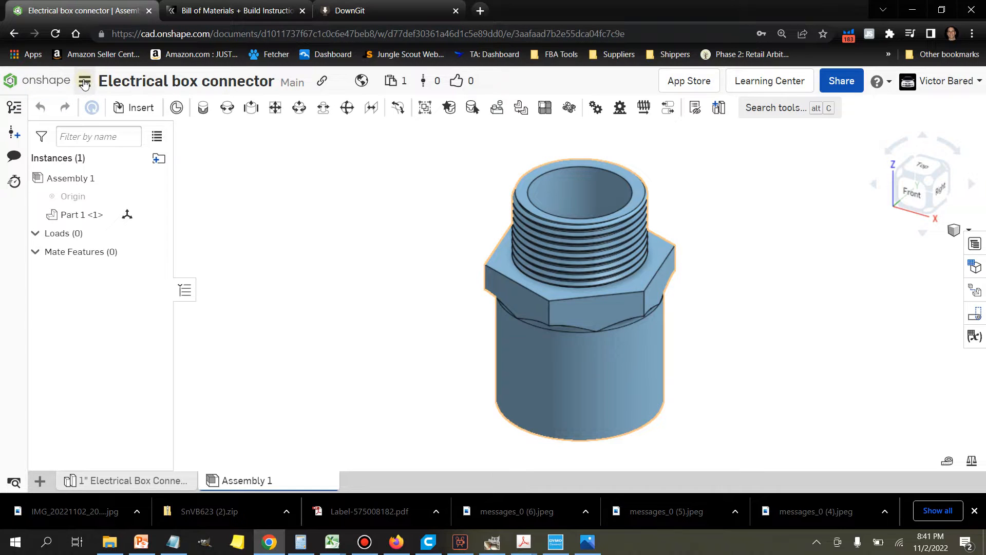
{"action": "left_click", "coordinate": [61, 85]}
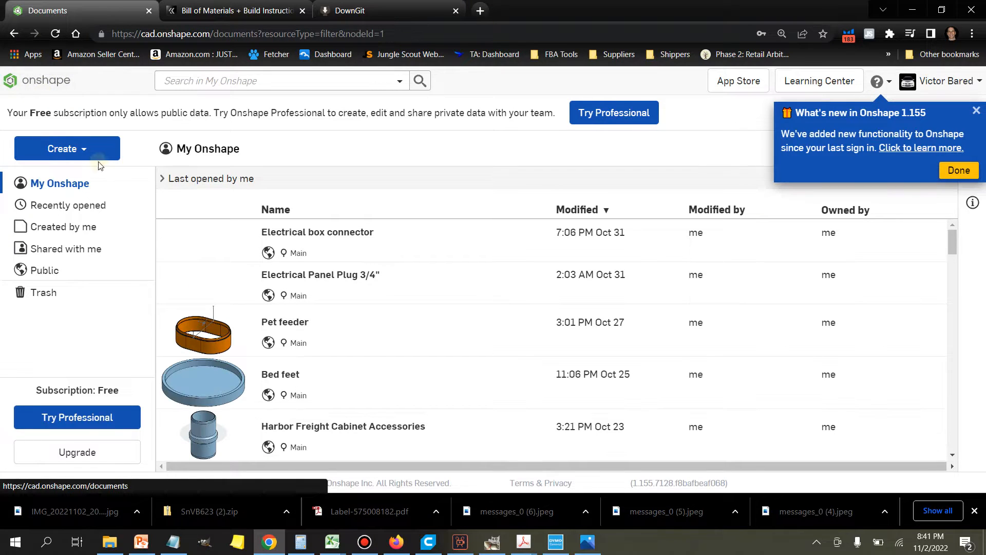
Step: Create a new public document named Hose Hanger
{"action": "left_click", "coordinate": [78, 154]}
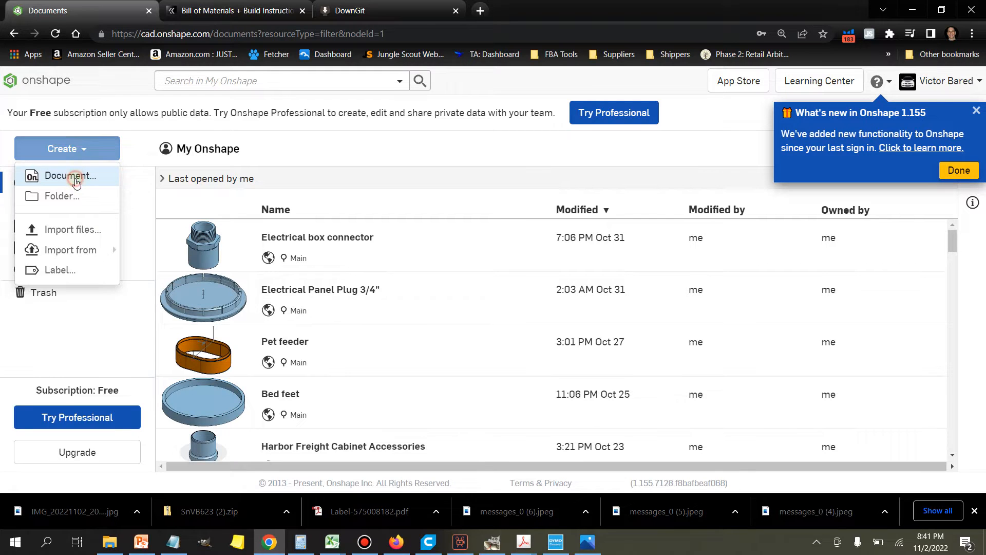
{"action": "left_click", "coordinate": [72, 177]}
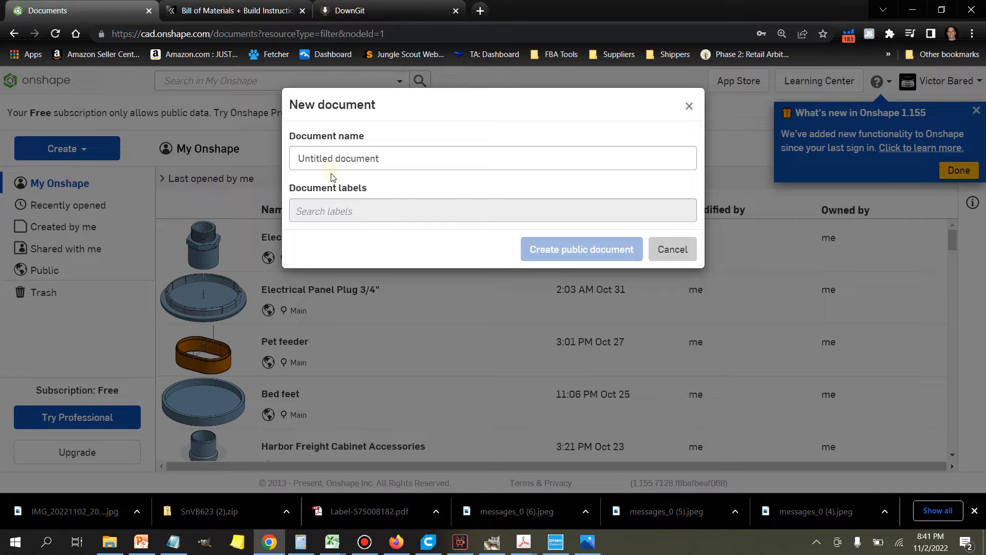
{"action": "left_click", "coordinate": [383, 157]}
{"action": "left_click_drag", "start_coordinate": [382, 158], "coordinate": [234, 146]}
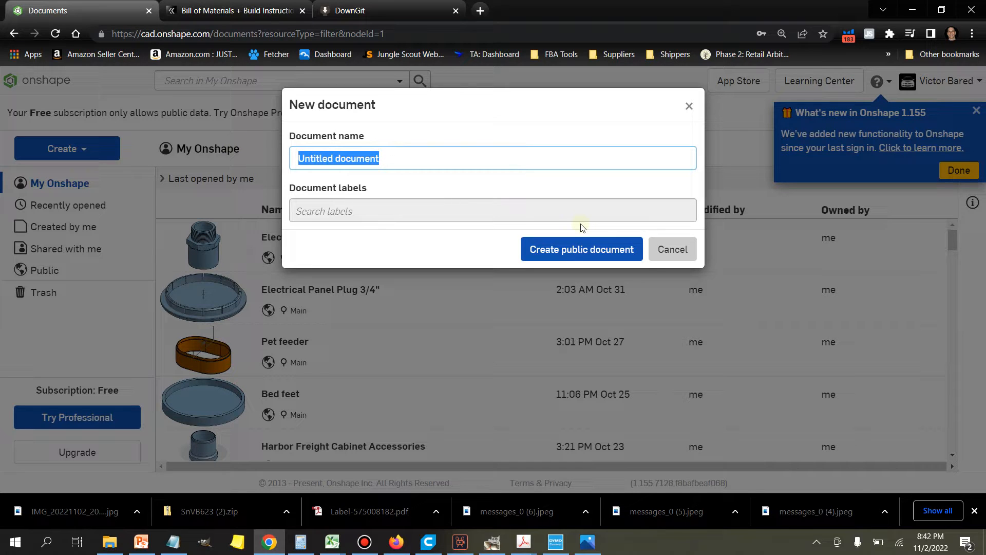
{"action": "type", "text": "Hose Hanger"}
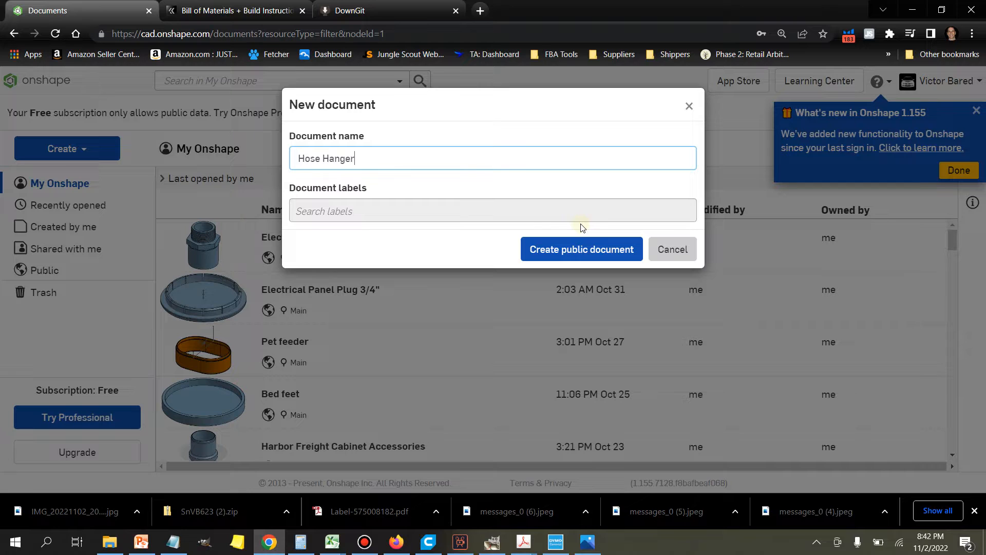
{"action": "left_click", "coordinate": [588, 251]}
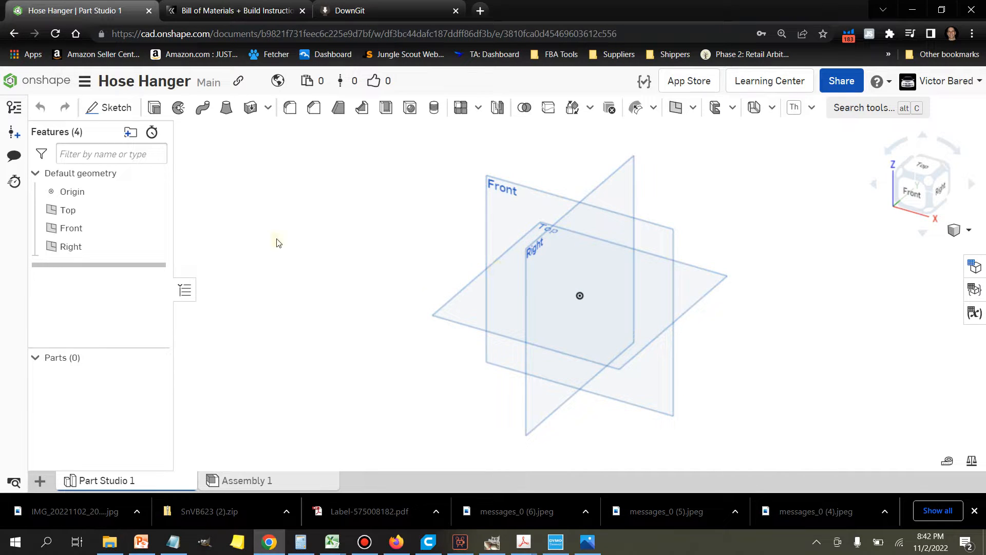
Step: Start a sketch on the Top plane and orient the view normal to it
{"action": "left_click", "coordinate": [92, 110]}
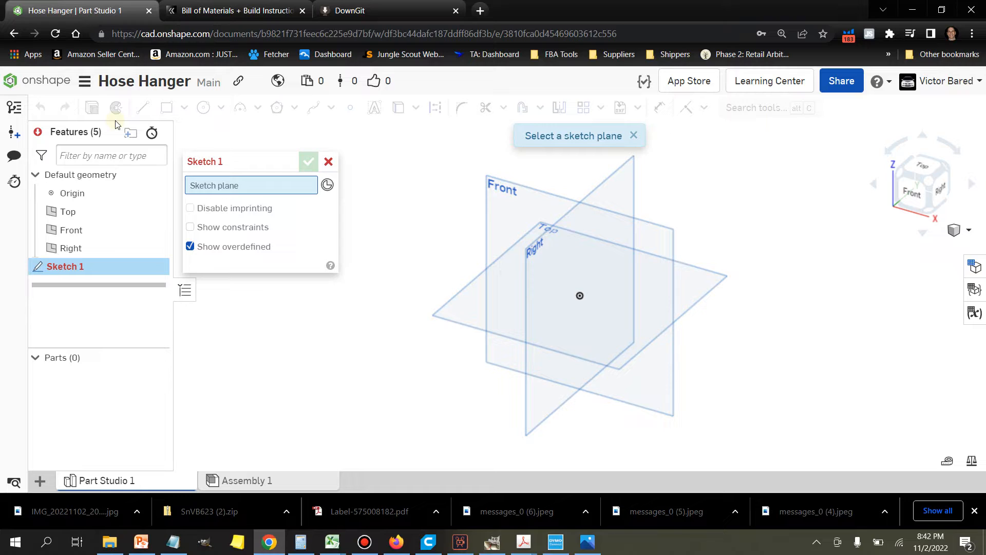
{"action": "left_click", "coordinate": [472, 318]}
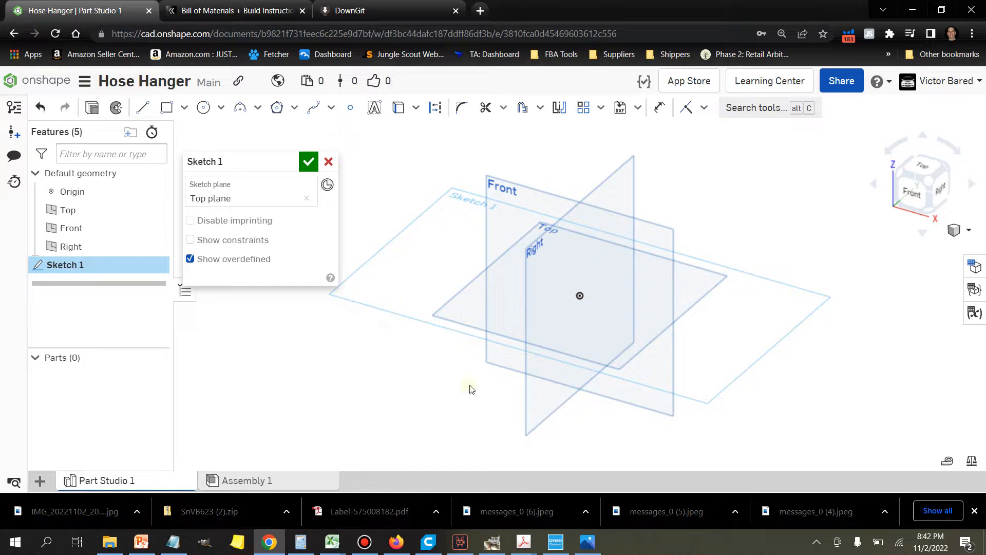
{"action": "key", "text": "n"}
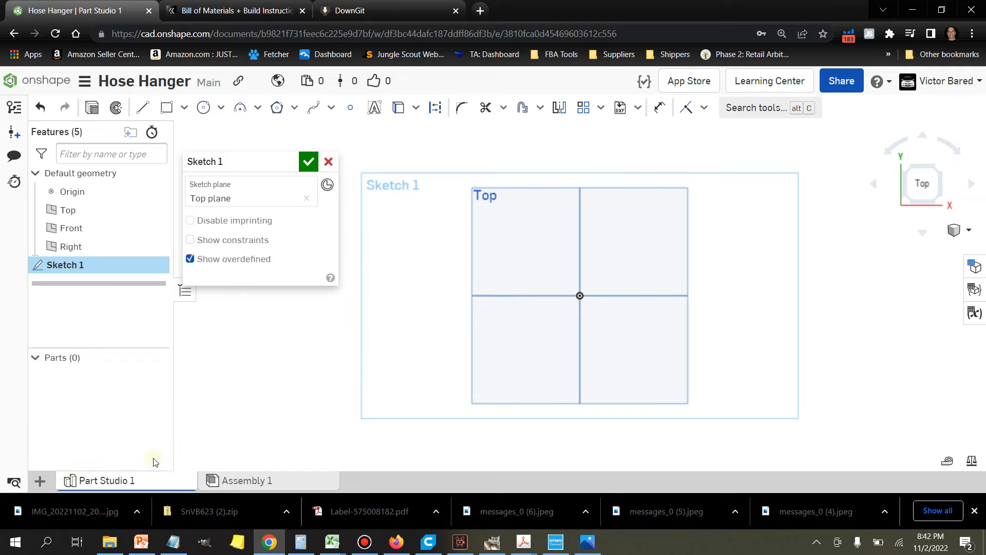
Step: Import Compressor Bracket.jpg from the Desktop into the document and dismiss the upload notification
{"action": "left_click", "coordinate": [41, 482]}
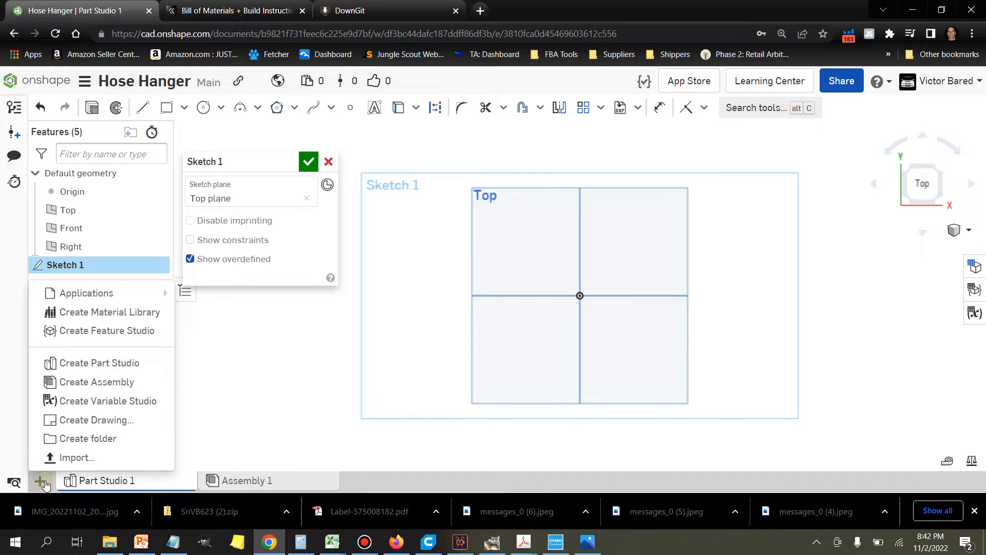
{"action": "left_click", "coordinate": [70, 459]}
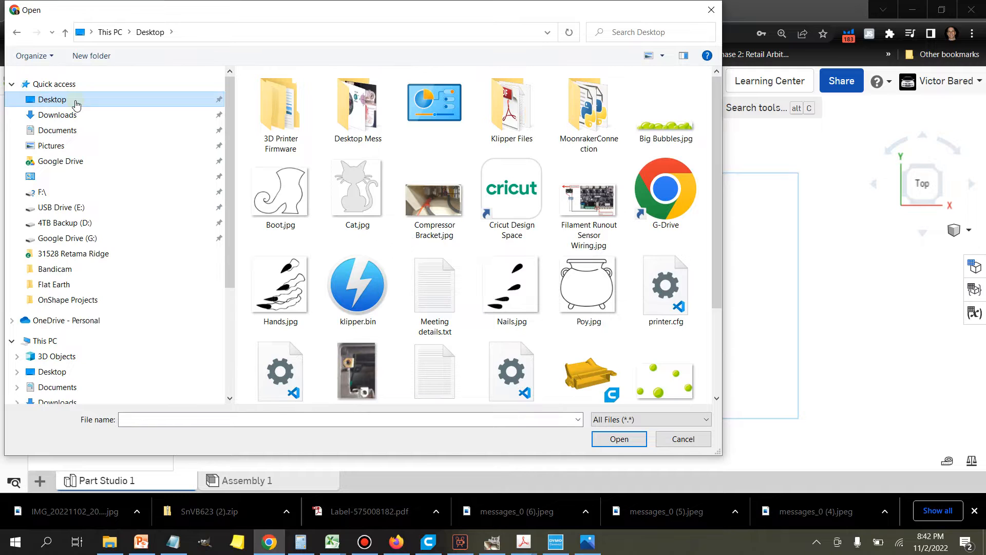
{"action": "scroll", "coordinate": [608, 219], "scroll_direction": "down", "scroll_amount": 2}
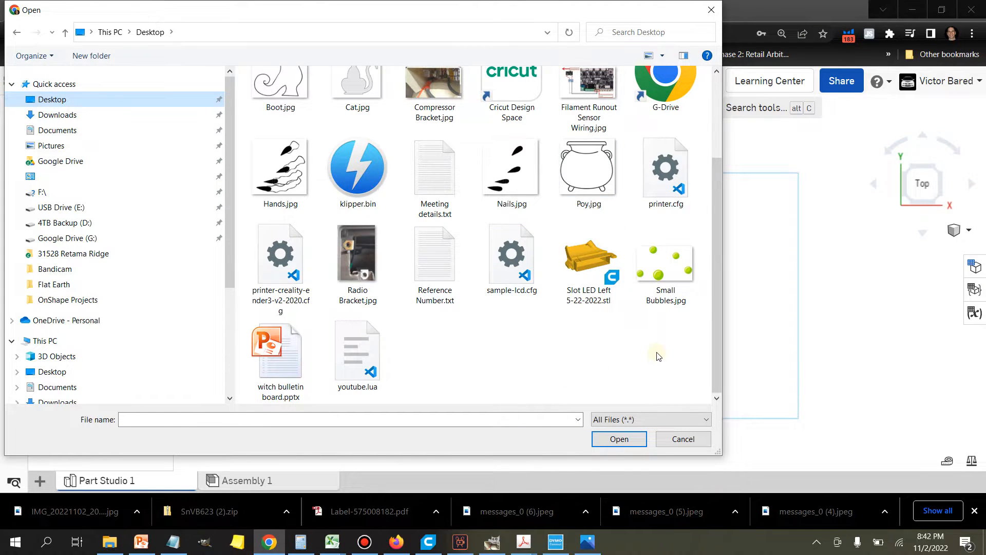
{"action": "scroll", "coordinate": [659, 356], "scroll_direction": "up", "scroll_amount": 2}
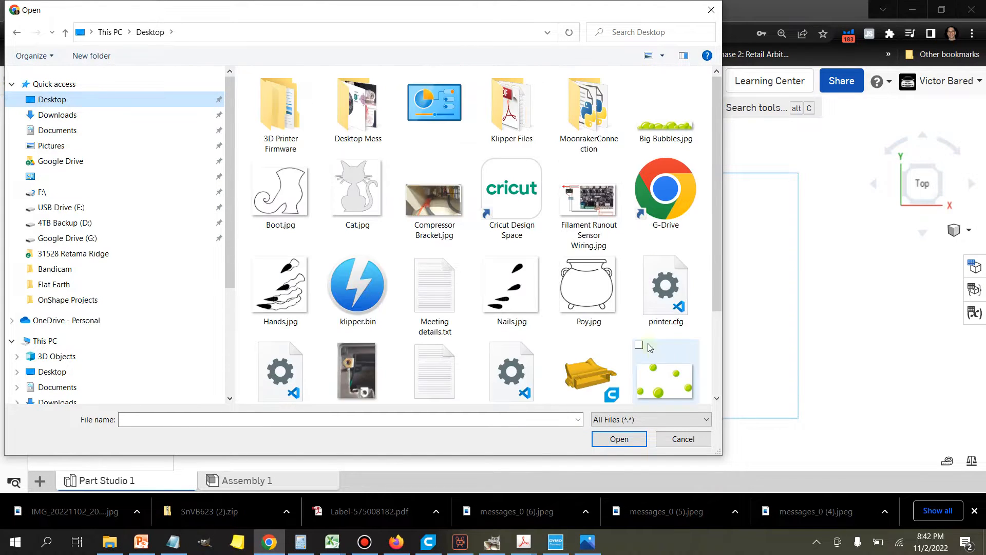
{"action": "left_click", "coordinate": [436, 211]}
{"action": "double_click", "coordinate": [435, 211]}
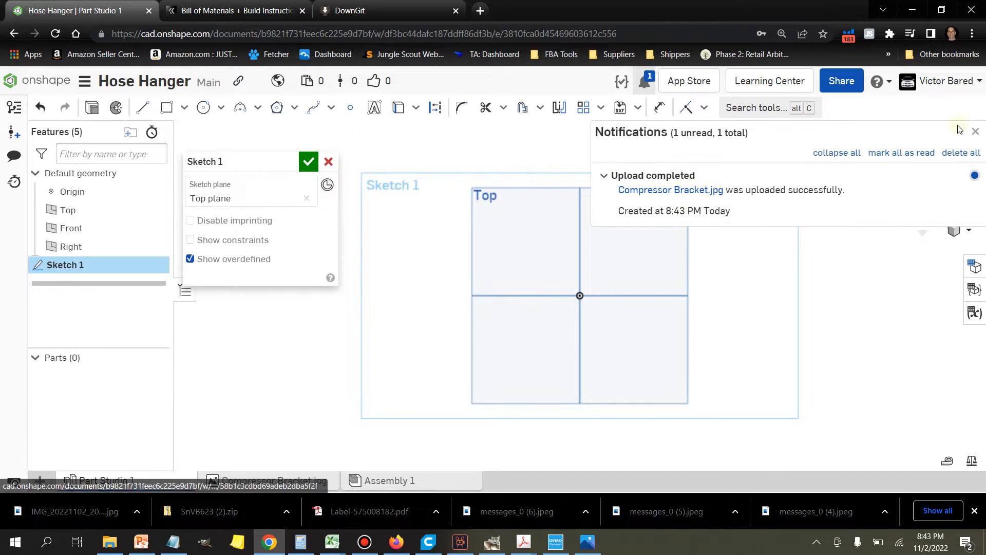
{"action": "left_click", "coordinate": [976, 133]}
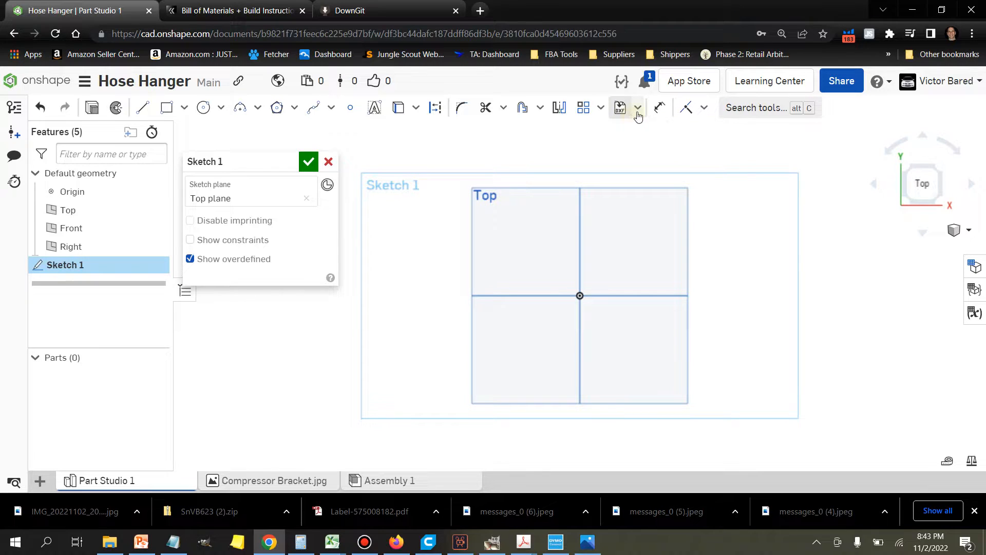
Step: Insert the Compressor Bracket.jpg image into the sketch, draw its rectangle around the origin, and shift it slightly to the upper left
{"action": "left_click", "coordinate": [638, 112]}
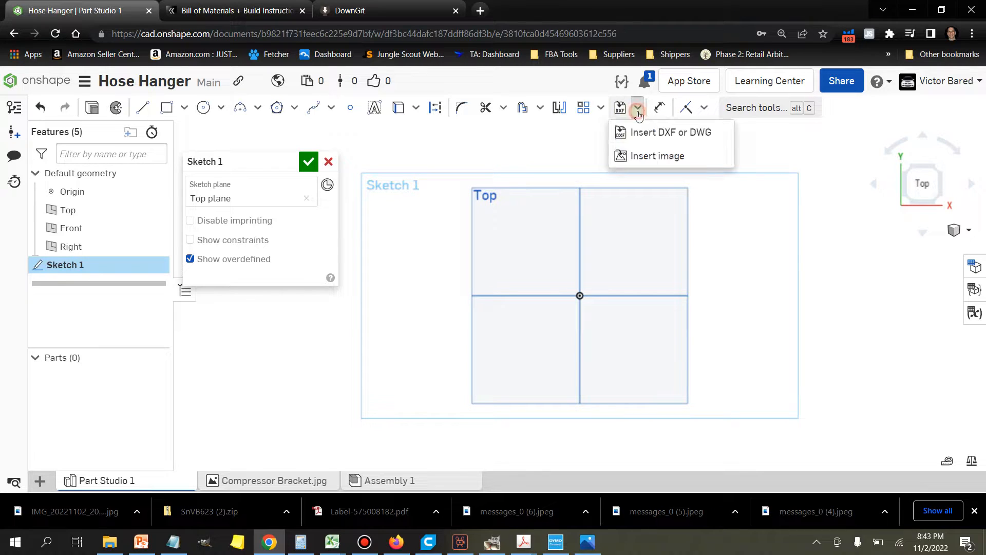
{"action": "left_click", "coordinate": [658, 157]}
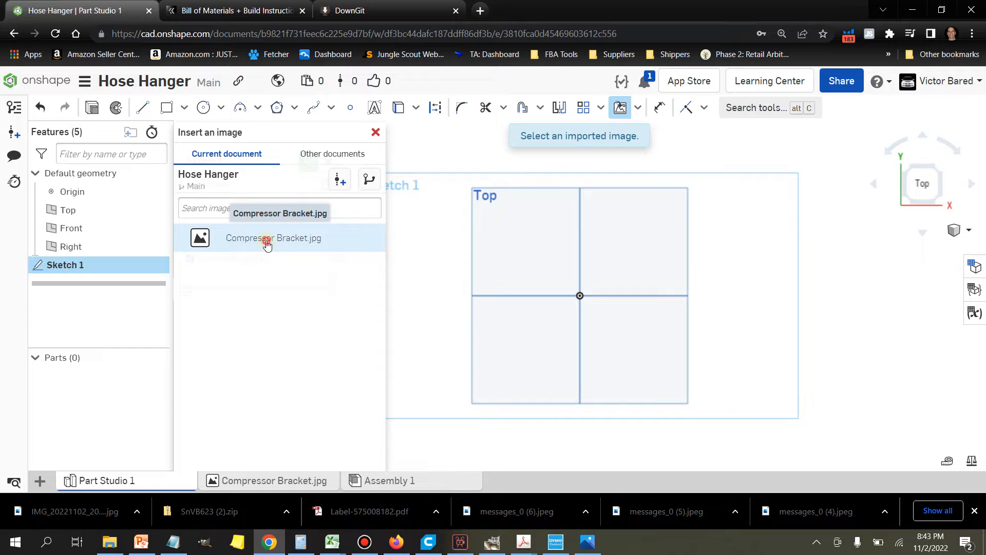
{"action": "left_click", "coordinate": [267, 241]}
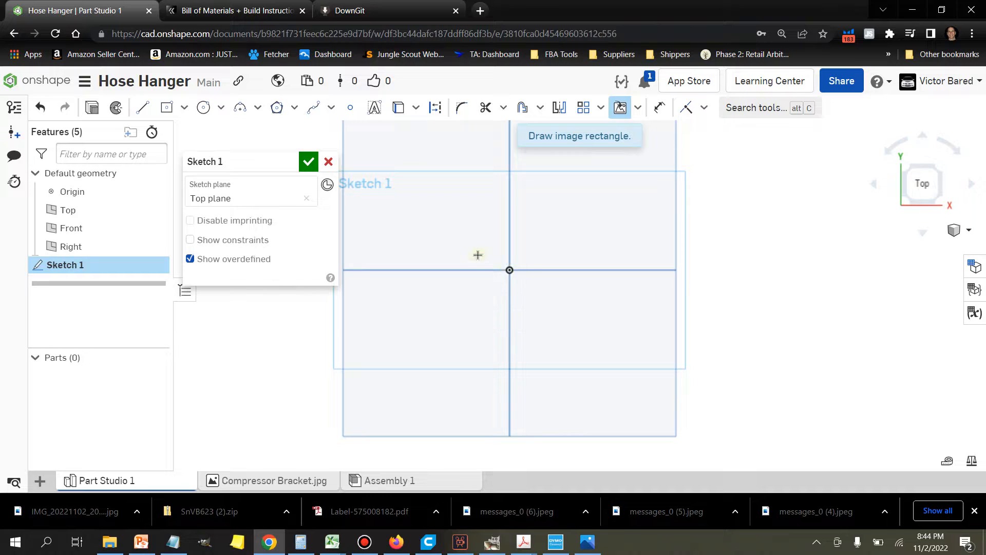
{"action": "left_click", "coordinate": [426, 212]}
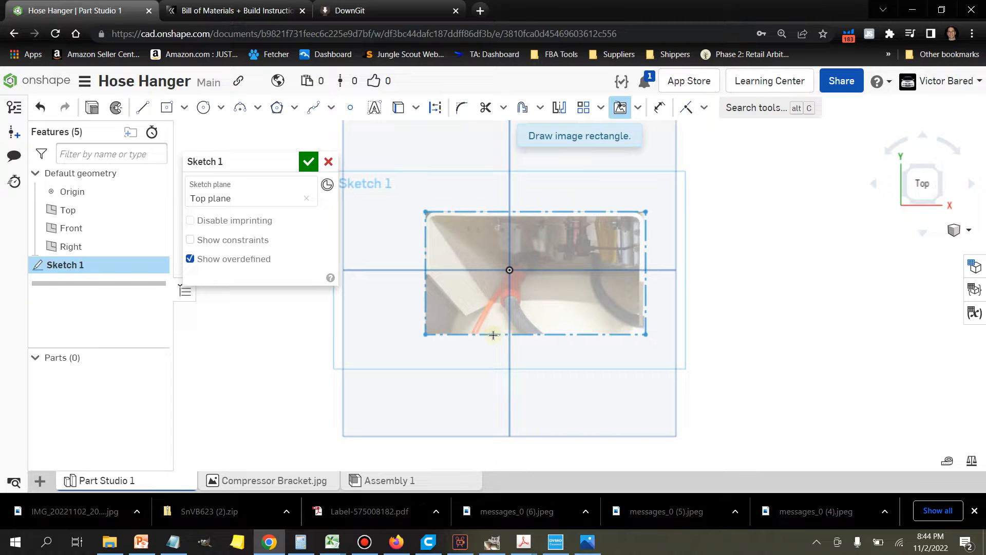
{"action": "left_click", "coordinate": [500, 342]}
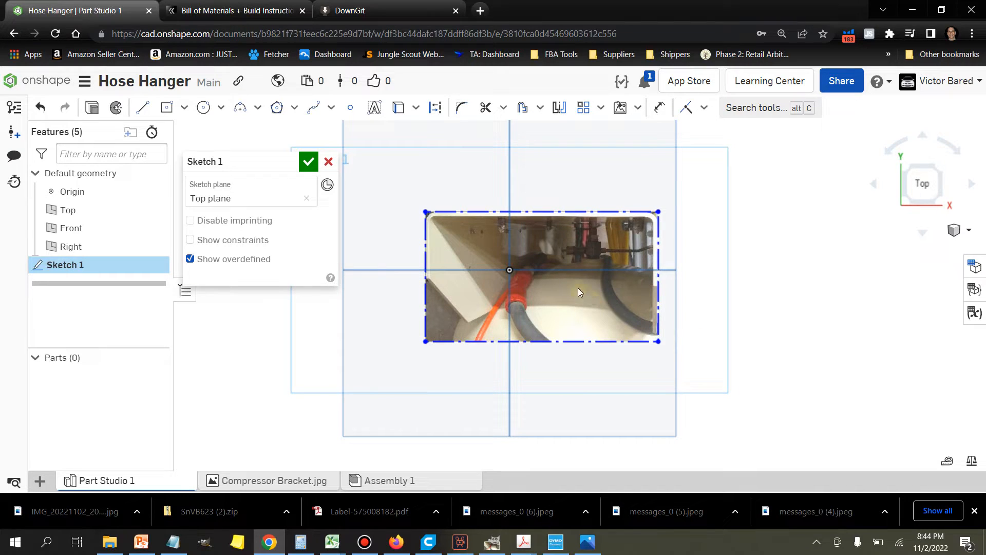
{"action": "mouse_move", "coordinate": [574, 252]}
{"action": "left_mouse_down"}
{"action": "mouse_move", "coordinate": [529, 246]}
{"action": "mouse_move", "coordinate": [557, 245]}
{"action": "left_mouse_up"}
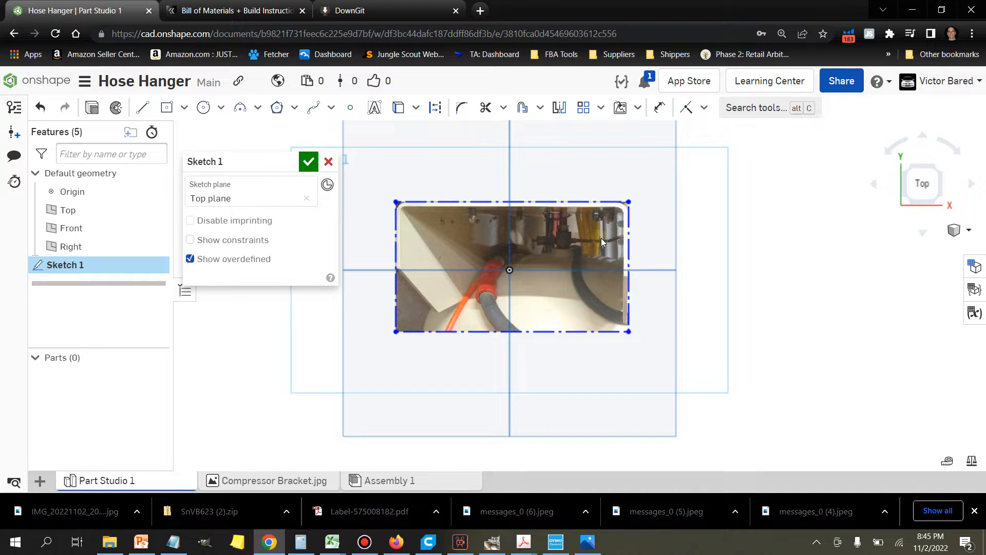
Step: Draw a horizontal line about 2.24 mm long from the image's right border to the inner edge of the white frame
{"action": "left_click", "coordinate": [141, 110]}
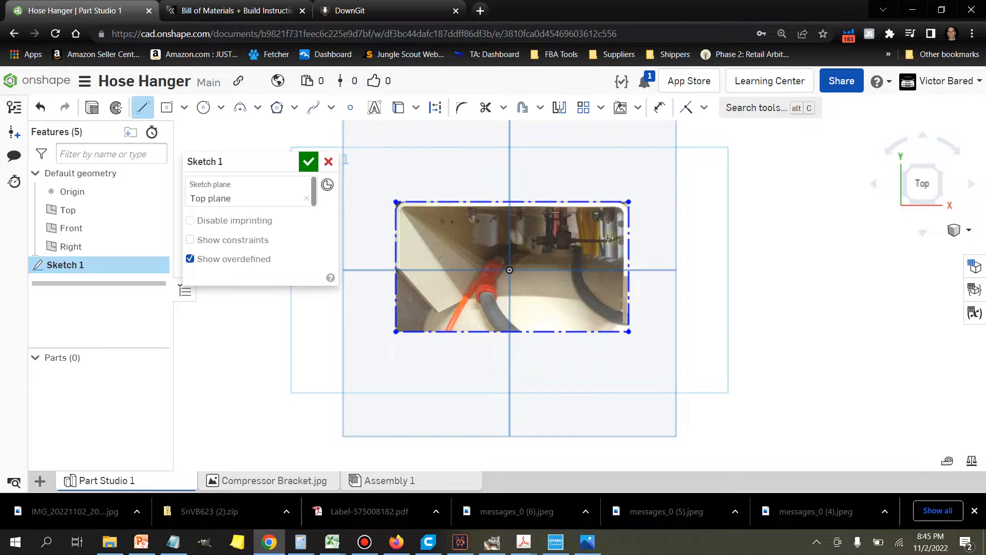
{"action": "scroll", "coordinate": [635, 234], "scroll_direction": "up", "scroll_amount": 3}
{"action": "scroll", "coordinate": [636, 234], "scroll_direction": "up", "scroll_amount": 3}
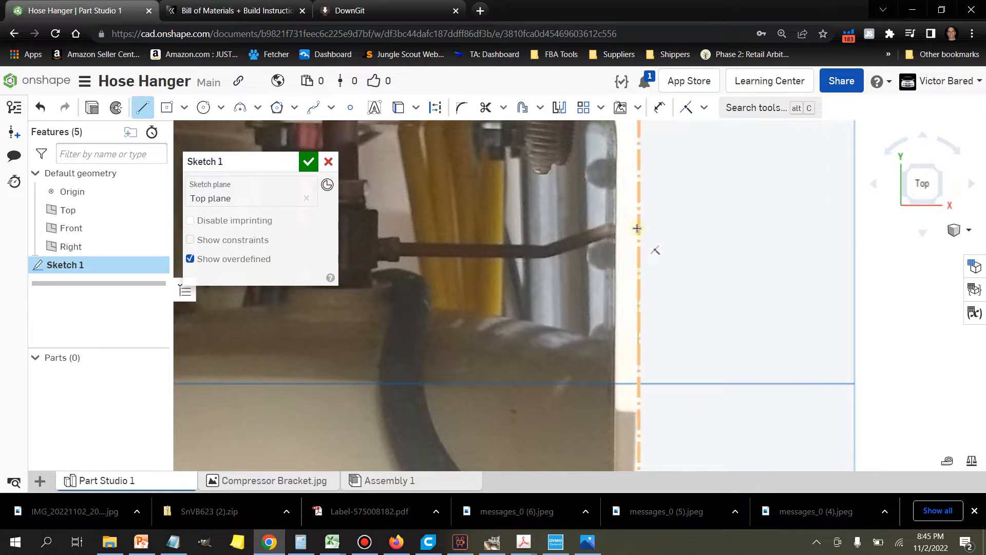
{"action": "scroll", "coordinate": [630, 229], "scroll_direction": "up", "scroll_amount": 1}
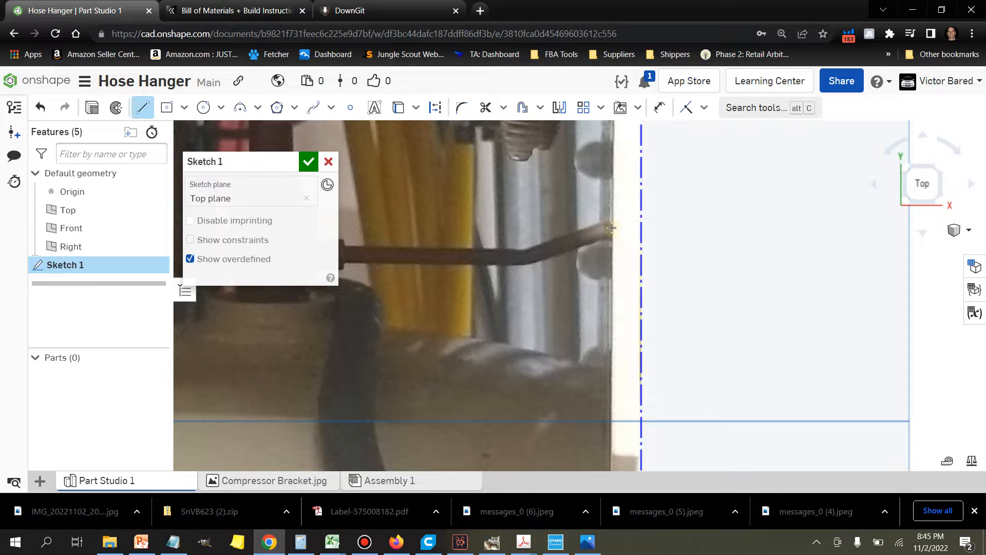
{"action": "left_click", "coordinate": [641, 215]}
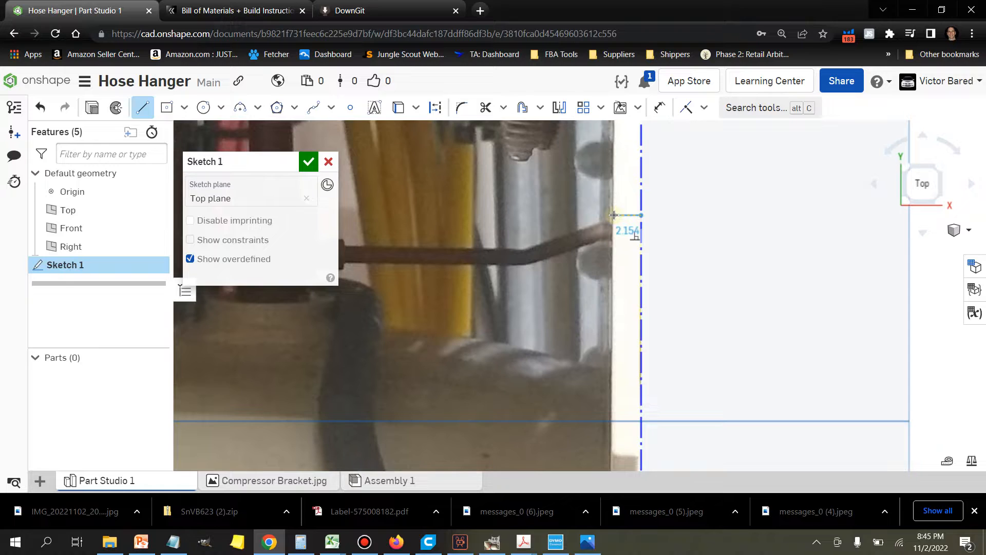
{"action": "scroll", "coordinate": [611, 218], "scroll_direction": "up", "scroll_amount": 5}
{"action": "scroll", "coordinate": [613, 214], "scroll_direction": "up", "scroll_amount": 2}
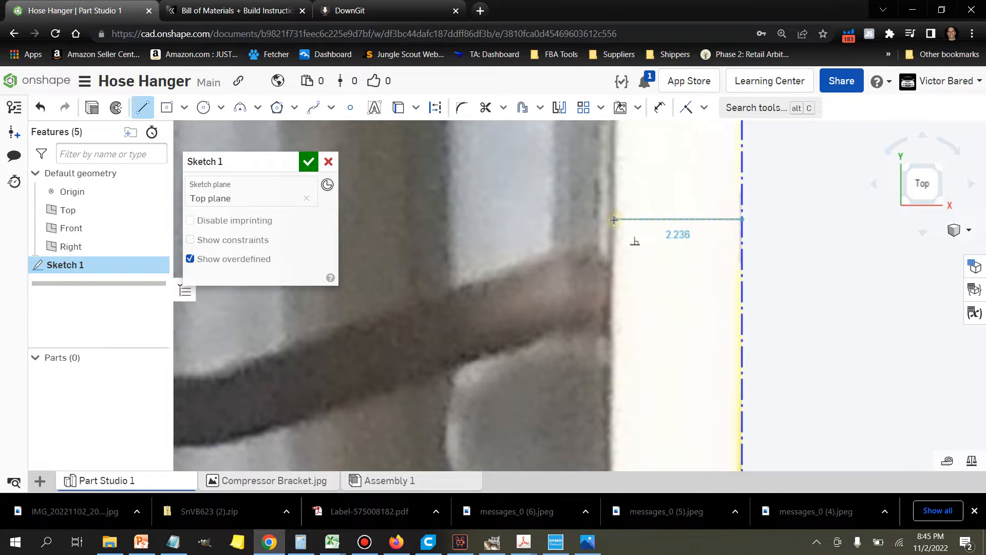
{"action": "left_click", "coordinate": [614, 220]}
{"action": "scroll", "coordinate": [617, 221], "scroll_direction": "down", "scroll_amount": 8}
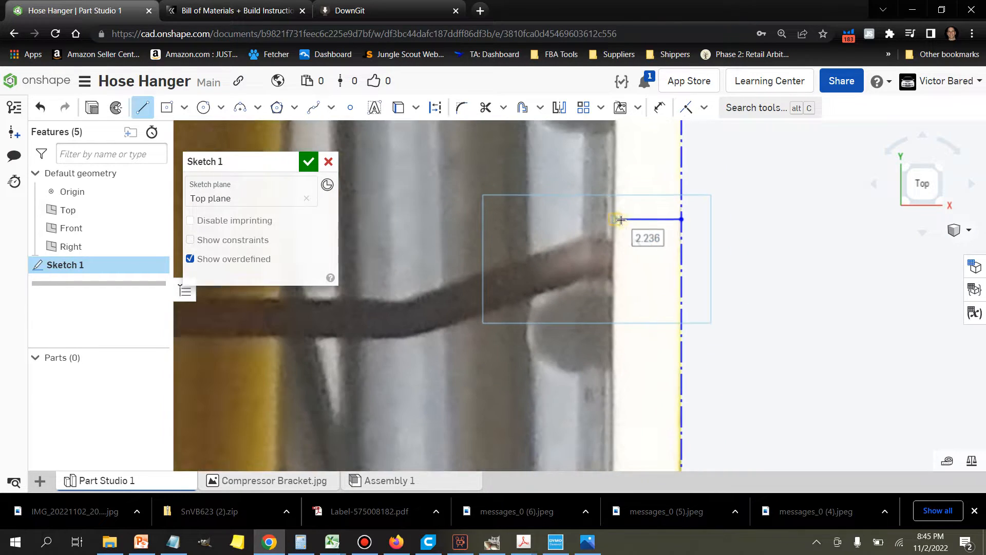
{"action": "scroll", "coordinate": [622, 220], "scroll_direction": "down", "scroll_amount": 6}
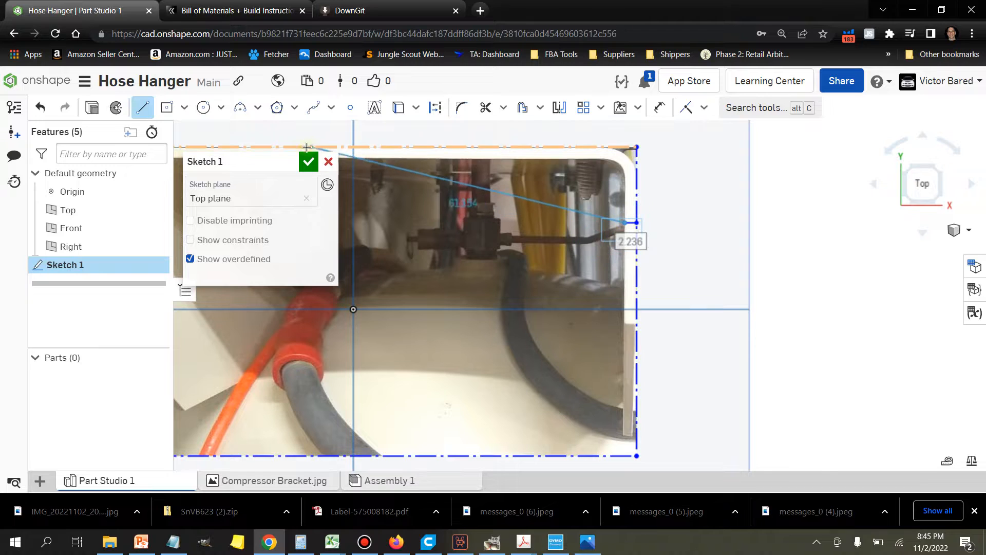
Step: Dimension the short horizontal line across the right side of the frame and set its length to 4.5 mm
{"action": "left_click", "coordinate": [660, 110]}
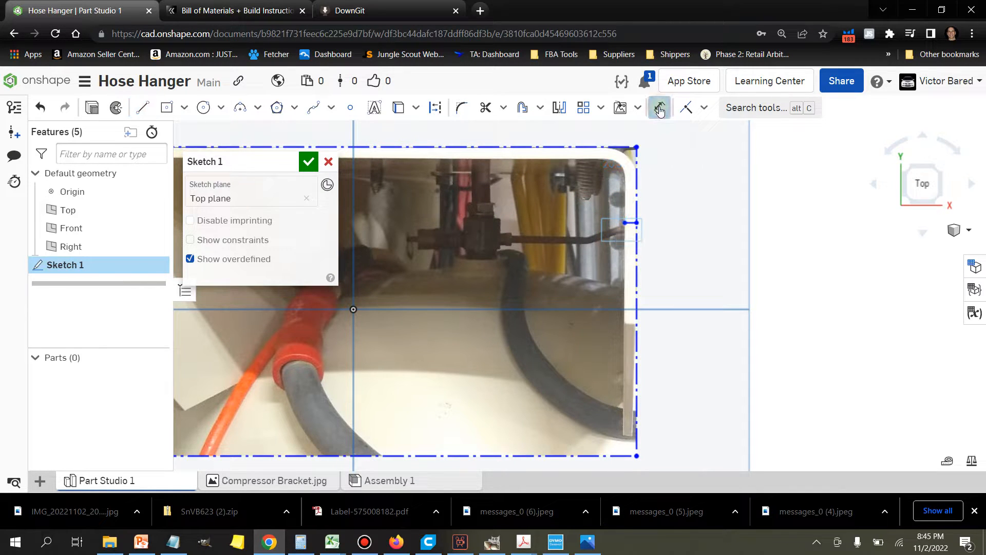
{"action": "scroll", "coordinate": [617, 233], "scroll_direction": "up", "scroll_amount": 5}
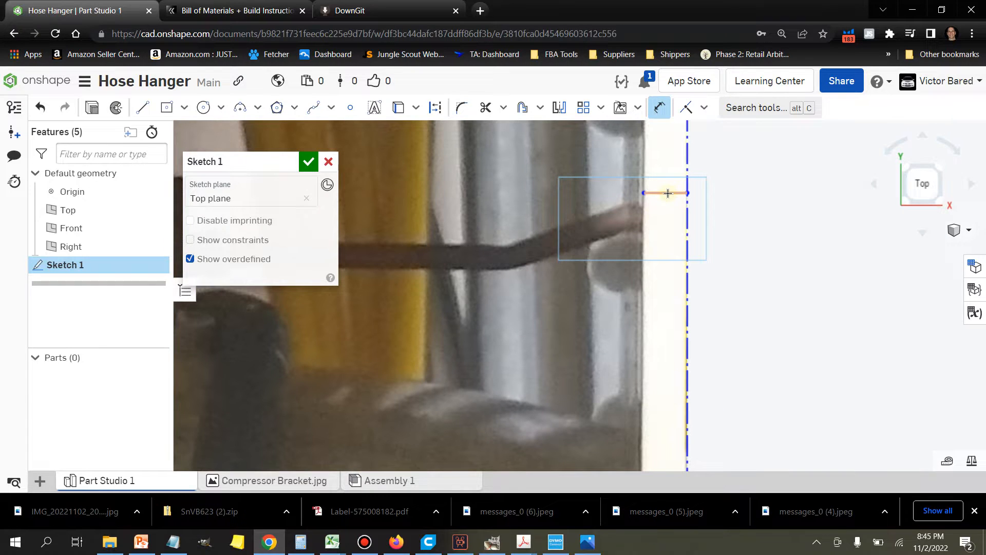
{"action": "left_click", "coordinate": [668, 193]}
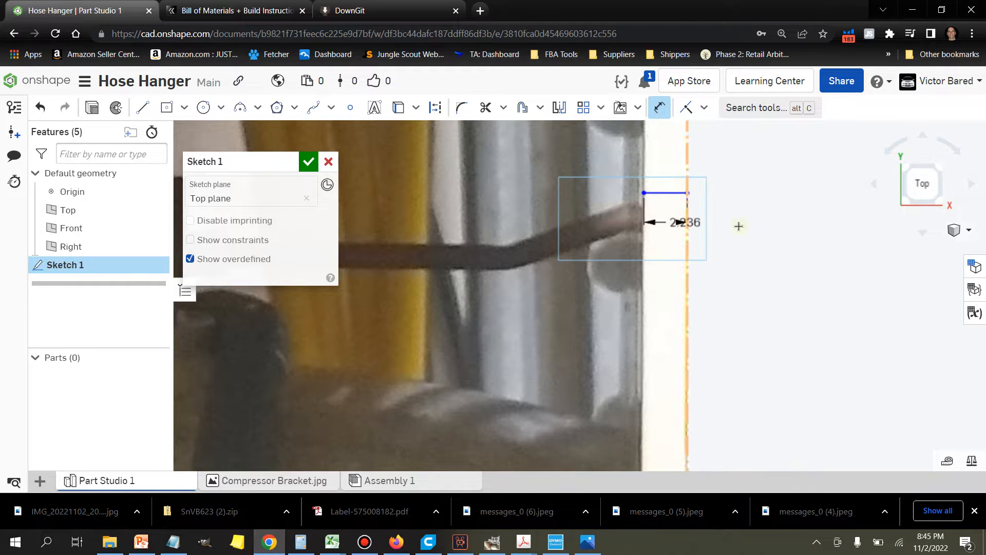
{"action": "left_click", "coordinate": [809, 226]}
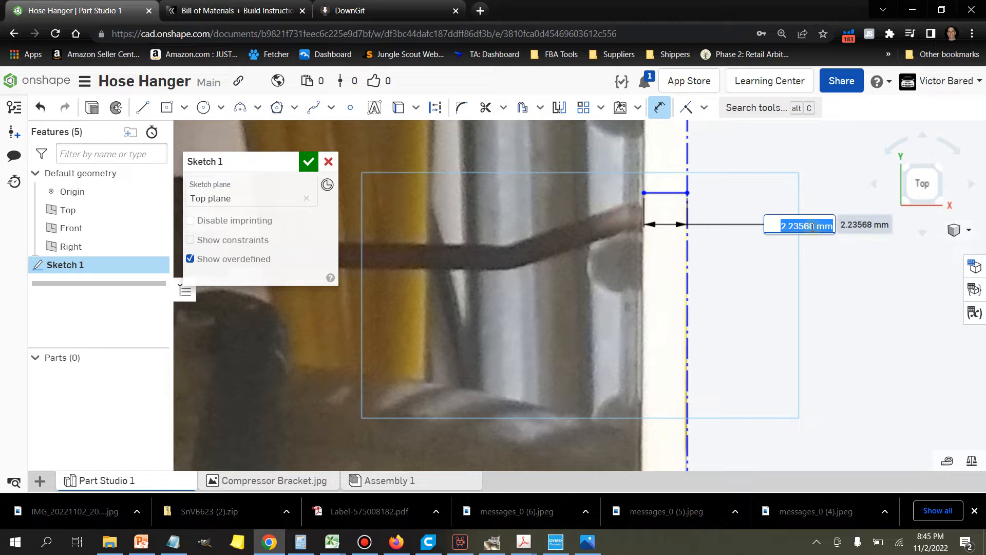
{"action": "type", "text": "4.5"}
{"action": "key", "text": "Return"}
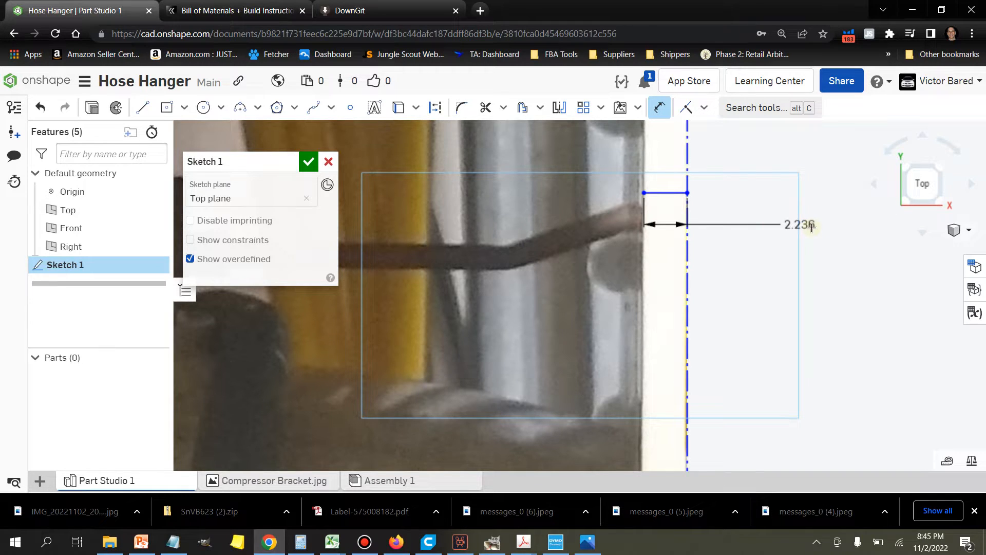
{"action": "scroll", "coordinate": [799, 242], "scroll_direction": "down", "scroll_amount": 2}
{"action": "scroll", "coordinate": [714, 256], "scroll_direction": "down", "scroll_amount": 5}
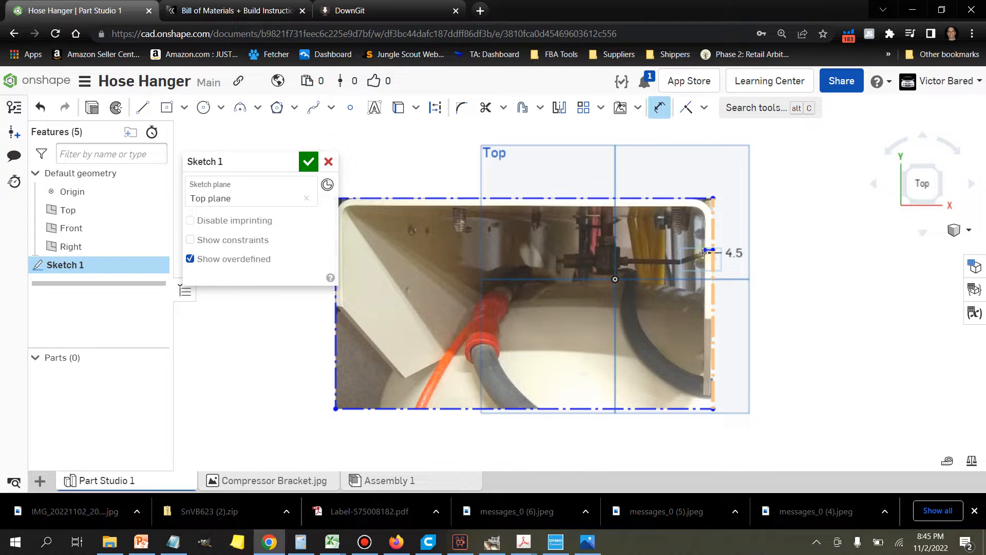
Step: Finish the sketch that holds the scaled compressor bracket image
{"action": "scroll", "coordinate": [726, 232], "scroll_direction": "up", "scroll_amount": 3}
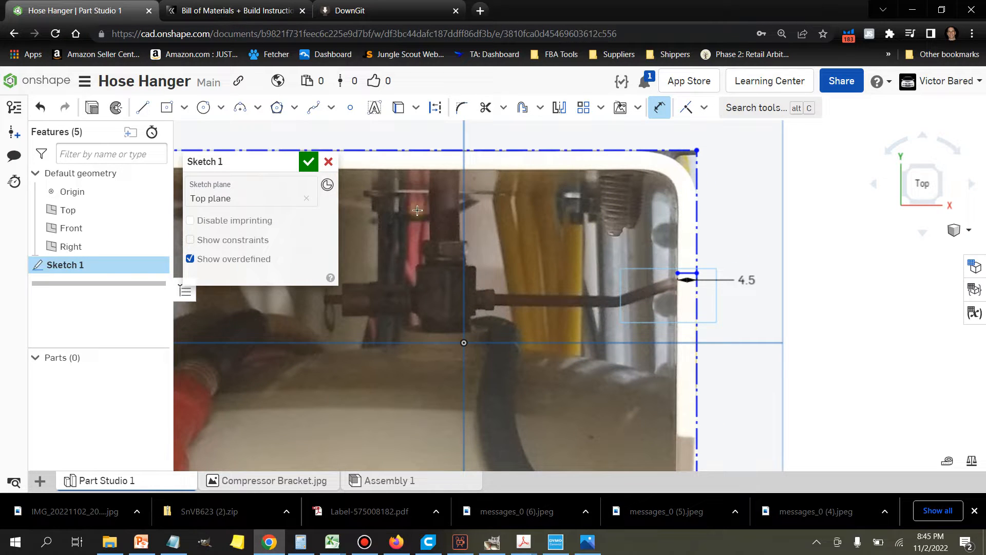
{"action": "left_click", "coordinate": [309, 162]}
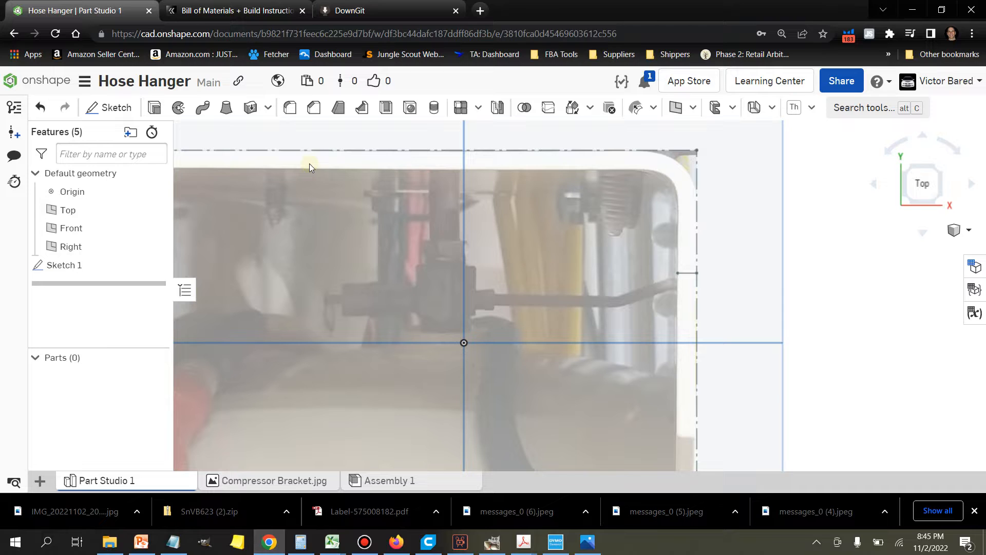
{"action": "scroll", "coordinate": [791, 247], "scroll_direction": "down", "scroll_amount": 3}
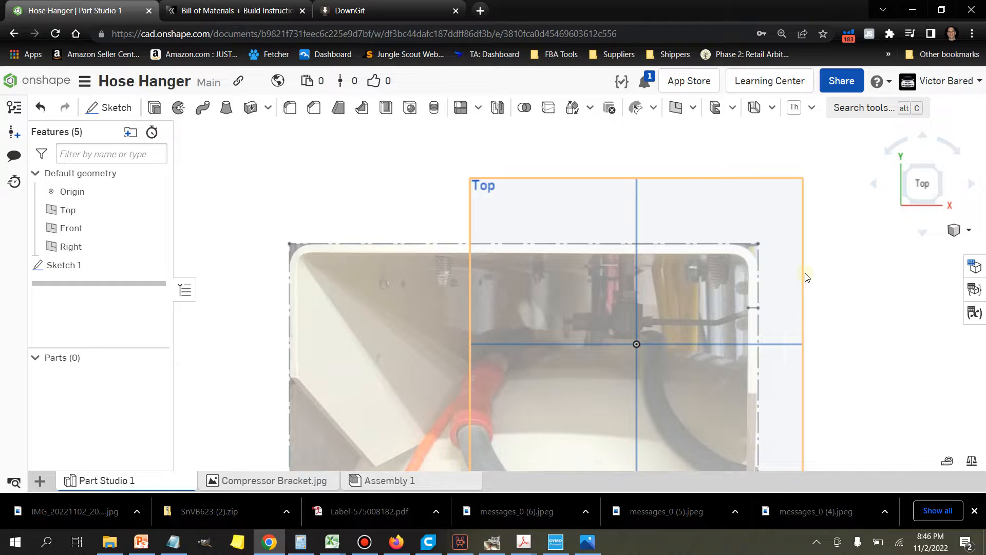
{"action": "scroll", "coordinate": [806, 275], "scroll_direction": "up", "scroll_amount": 3}
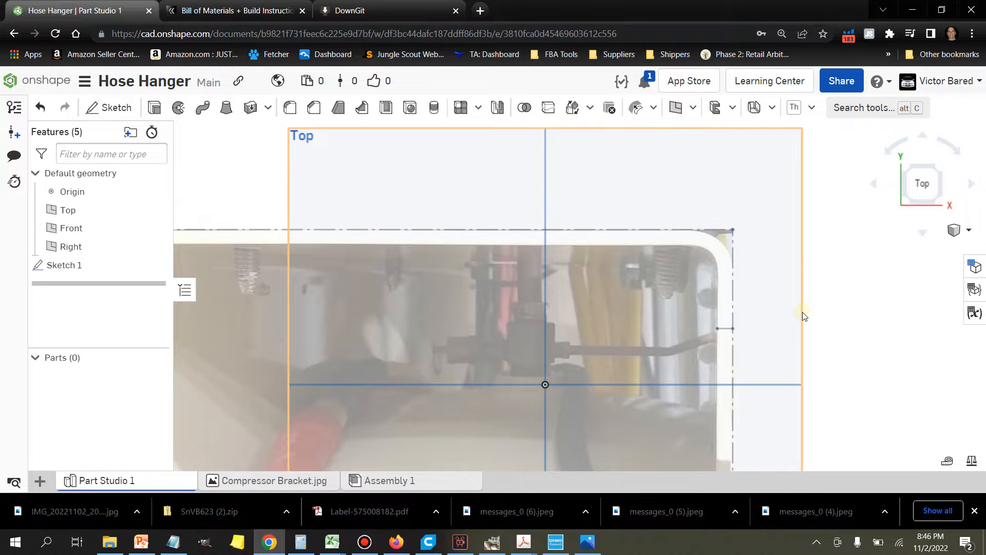
{"action": "middle_click_drag", "start_coordinate": [802, 313], "coordinate": [780, 287]}
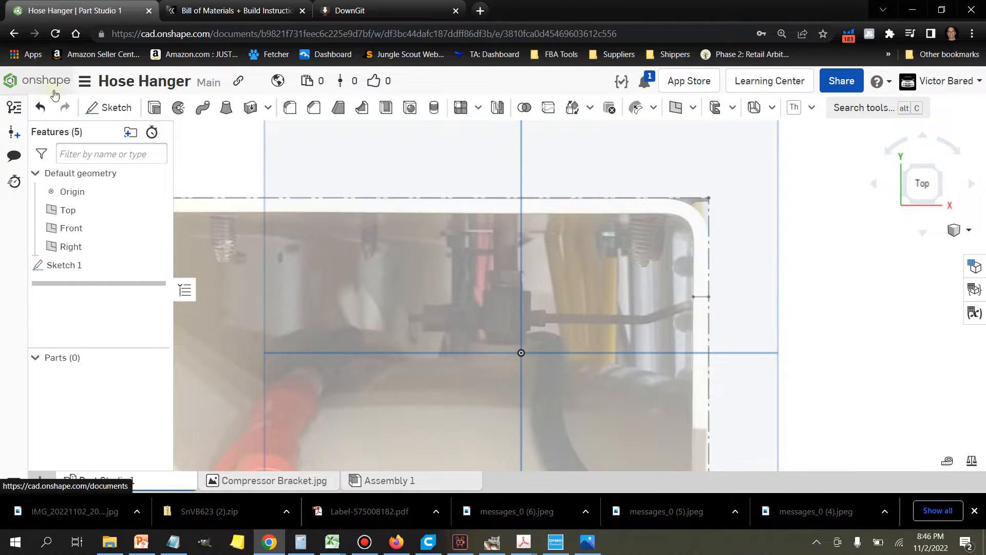
Step: Start a new sketch on the Top plane and draw a line about 47.46 mm long leftward along the image's upper border from its upper-right corner
{"action": "left_click", "coordinate": [99, 110]}
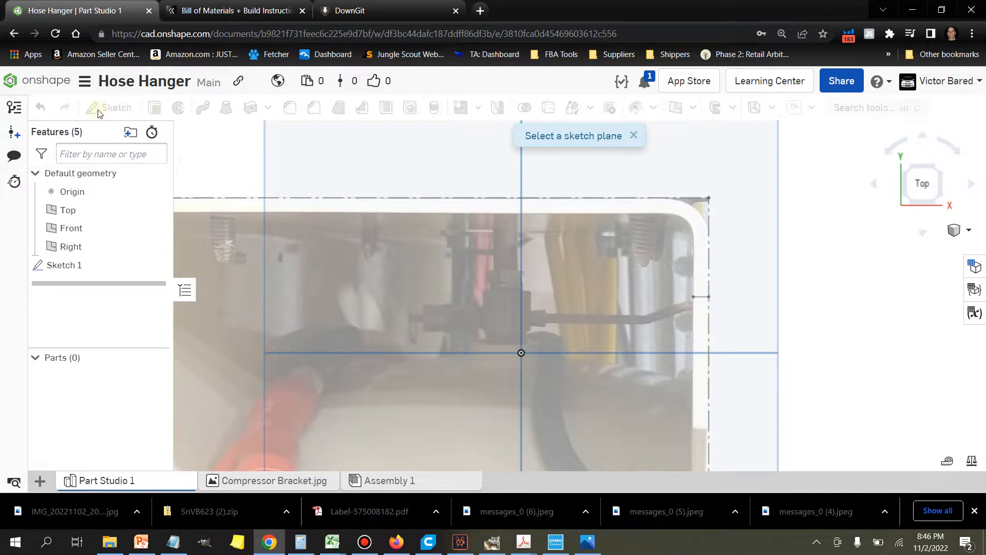
{"action": "left_click", "coordinate": [573, 282]}
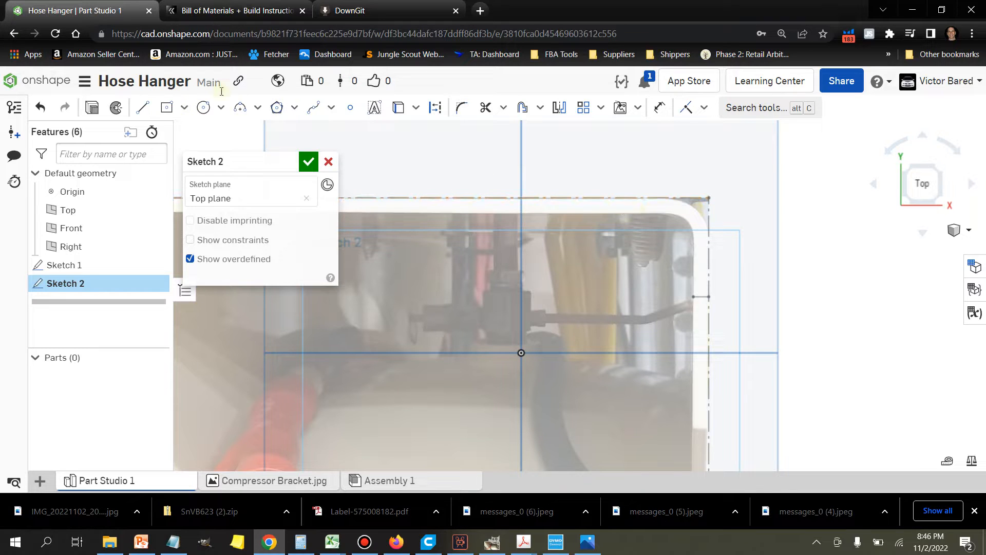
{"action": "left_click", "coordinate": [184, 110]}
{"action": "left_click", "coordinate": [207, 135]}
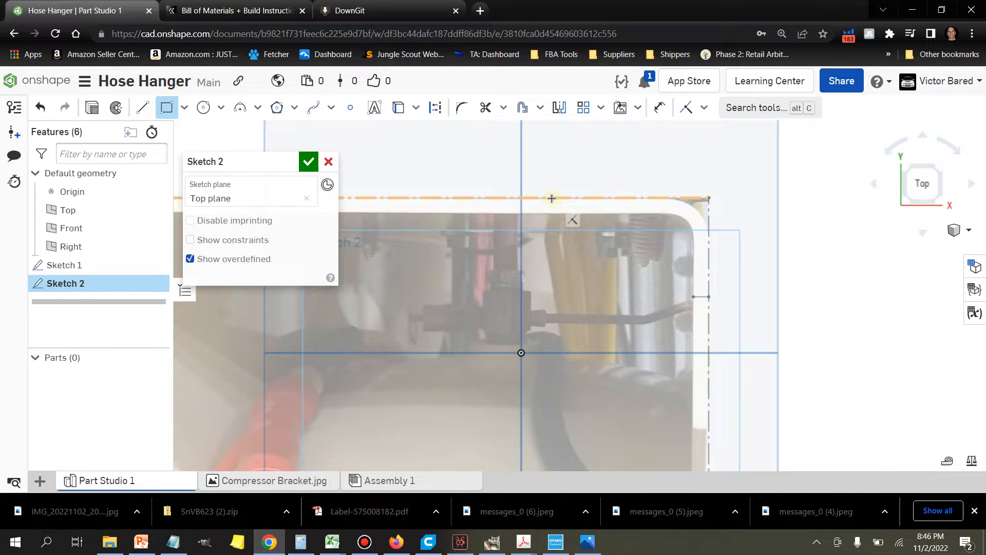
{"action": "left_click", "coordinate": [143, 108]}
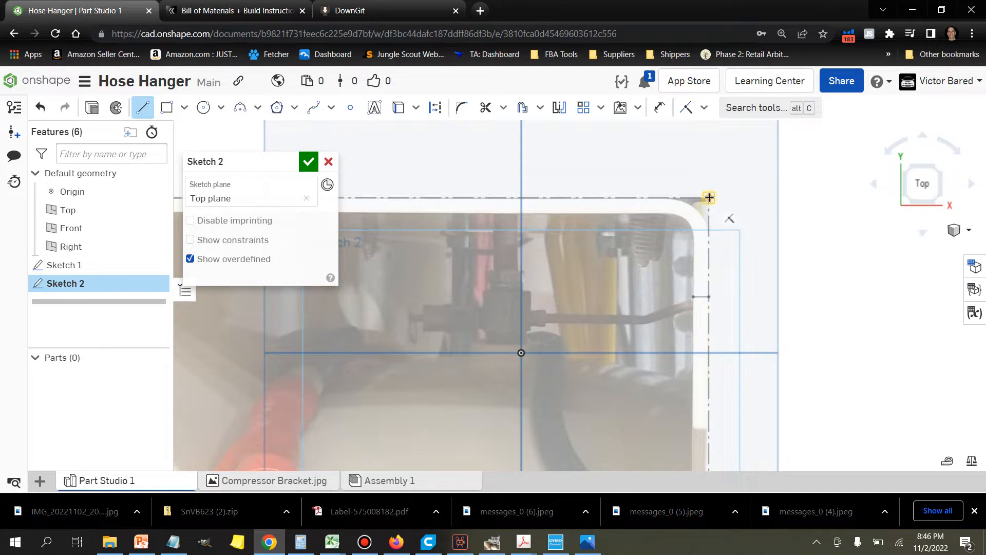
{"action": "left_click", "coordinate": [709, 197]}
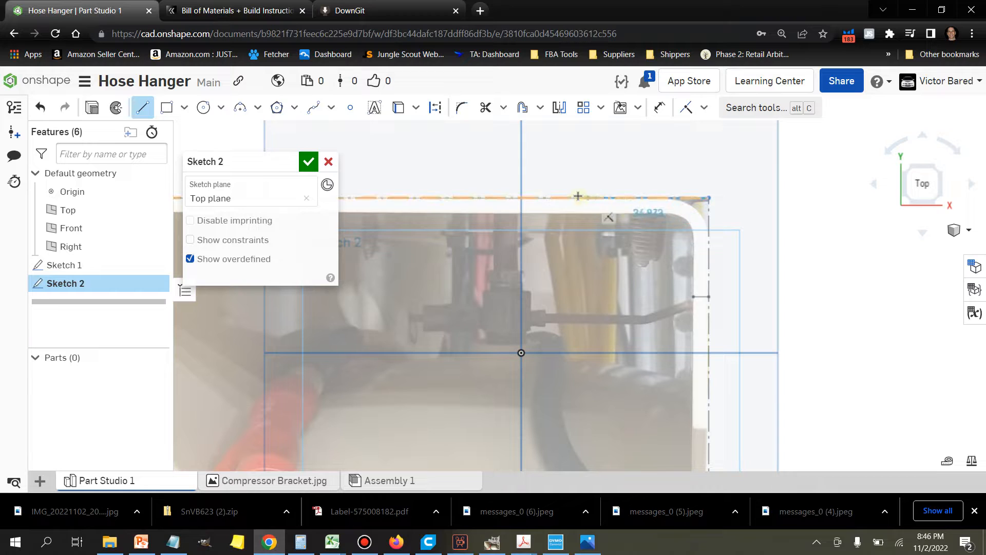
{"action": "left_click", "coordinate": [546, 196]}
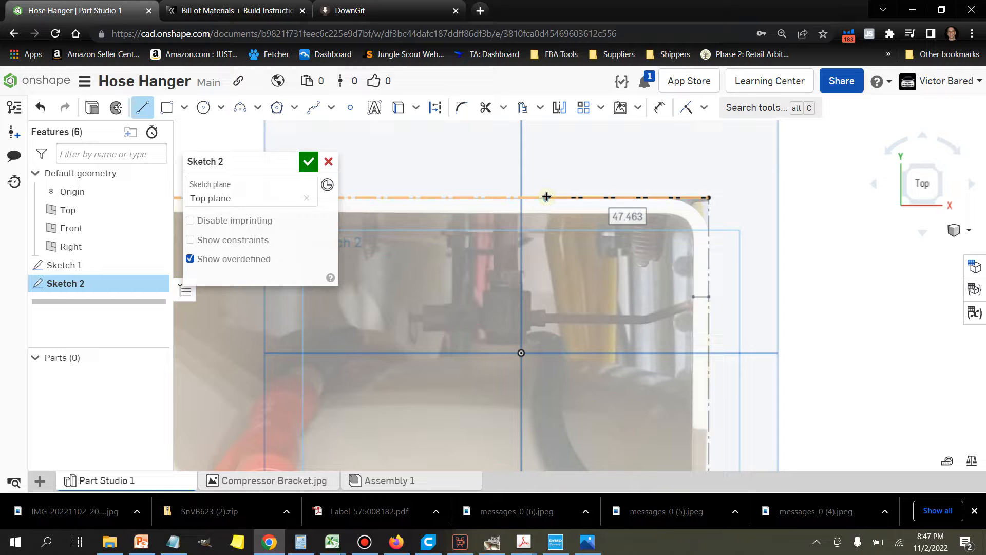
Step: Dimension the line along the image's upper border and set its length to 50 mm
{"action": "mouse_move", "coordinate": [547, 197]}
{"action": "left_mouse_down"}
{"action": "mouse_move", "coordinate": [726, 153]}
{"action": "mouse_move", "coordinate": [673, 192]}
{"action": "mouse_move", "coordinate": [668, 208]}
{"action": "mouse_move", "coordinate": [677, 149]}
{"action": "left_mouse_up"}
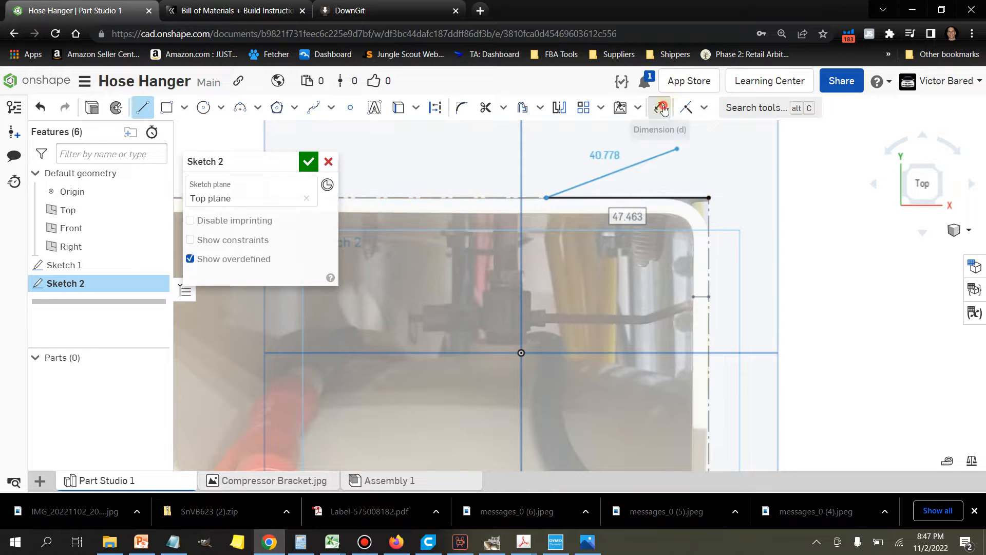
{"action": "left_click", "coordinate": [659, 108]}
{"action": "left_click", "coordinate": [665, 197]}
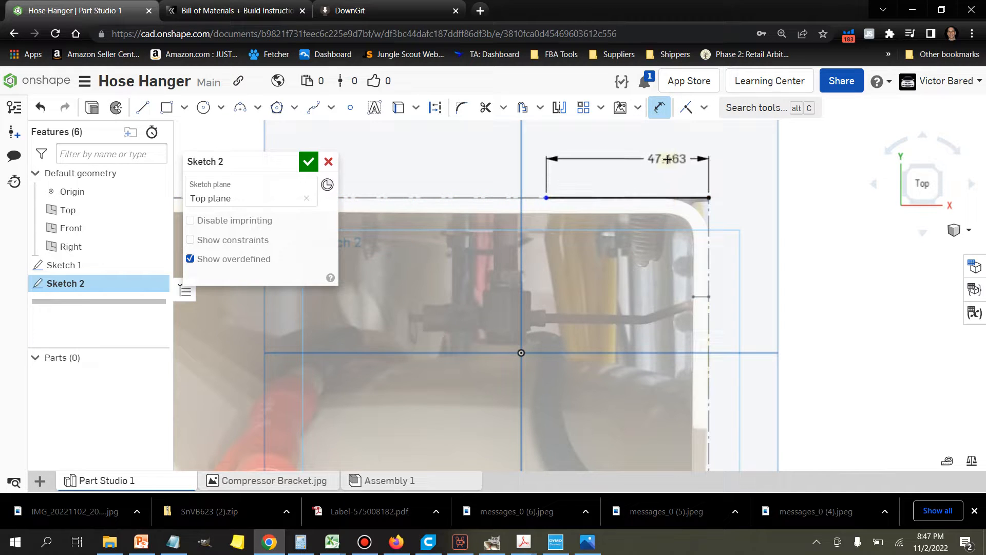
{"action": "left_click", "coordinate": [667, 160]}
{"action": "type", "text": "50"}
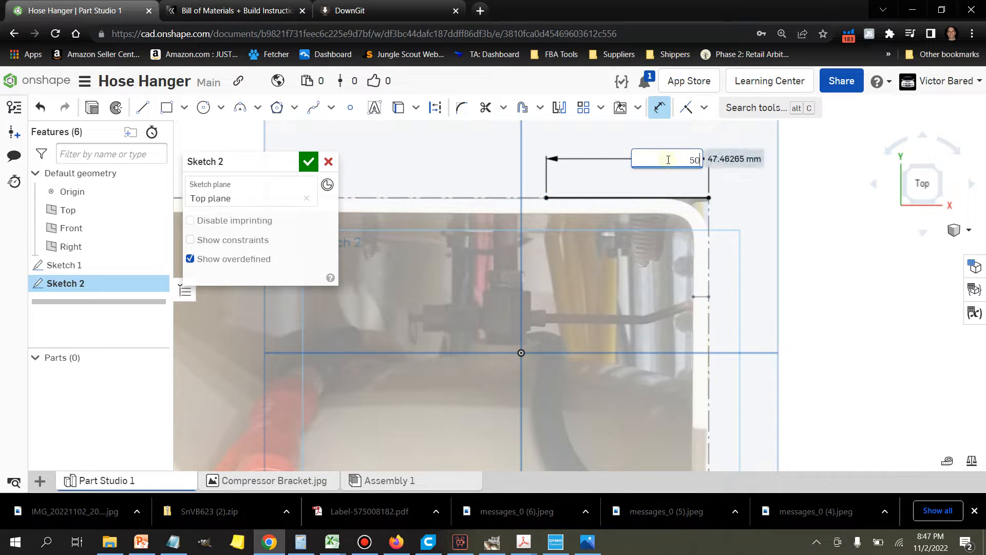
{"action": "key", "text": "Return"}
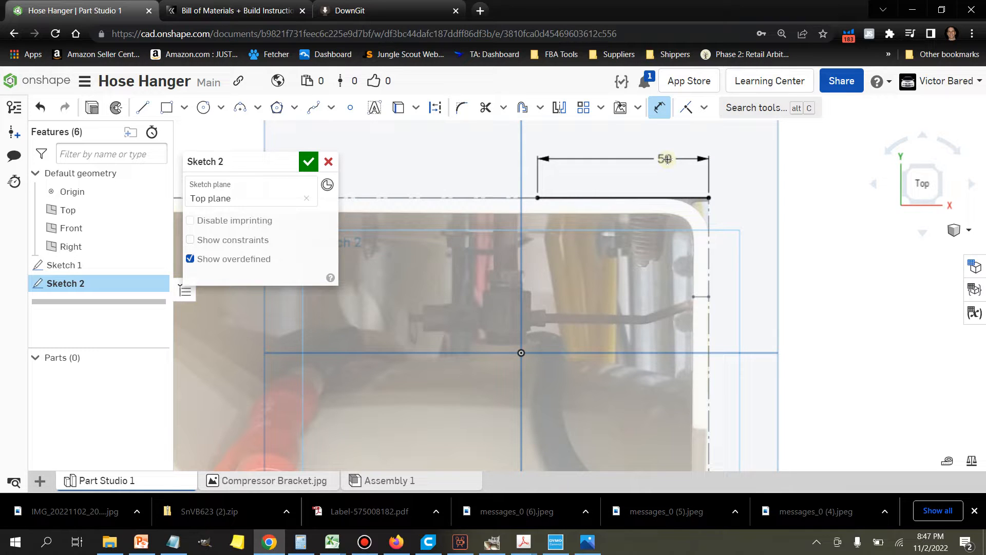
Step: Draw a horizontal line extending rightward from the image's upper-right corner and set its length to 50 mm
{"action": "key", "text": "l"}
{"action": "left_click", "coordinate": [709, 198]}
{"action": "left_click", "coordinate": [796, 198]}
{"action": "left_click", "coordinate": [659, 108]}
{"action": "left_click", "coordinate": [752, 198]}
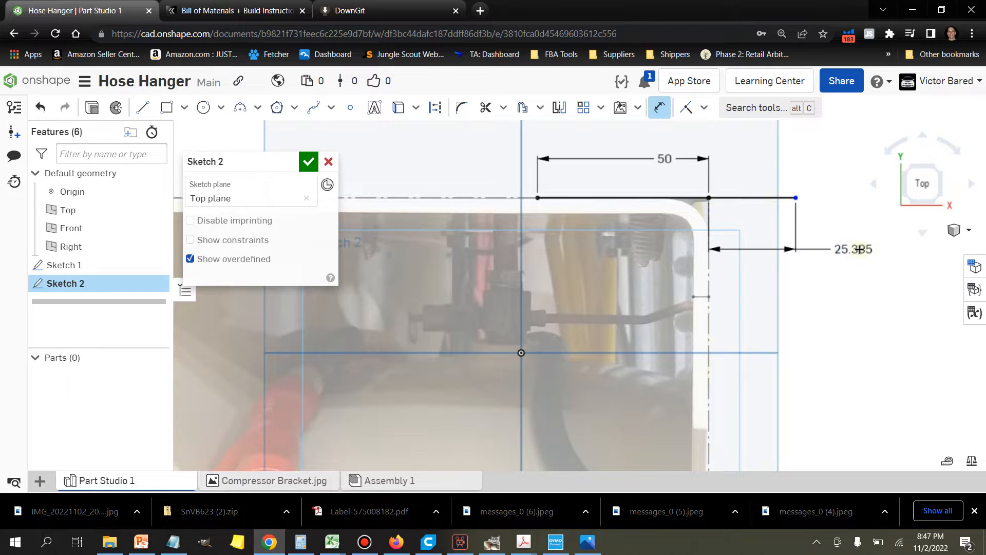
{"action": "left_click", "coordinate": [859, 249]}
{"action": "type", "text": "50"}
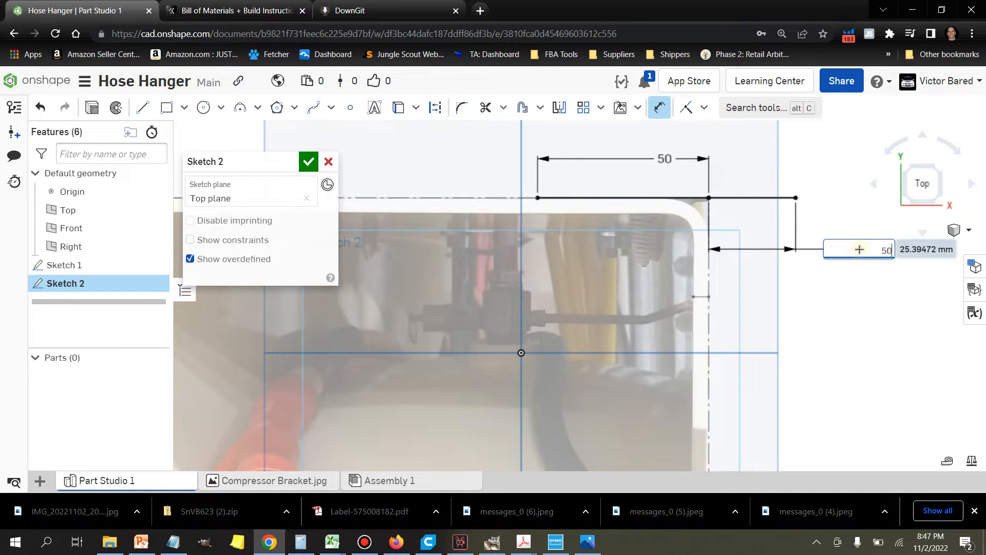
{"action": "key", "text": "Return"}
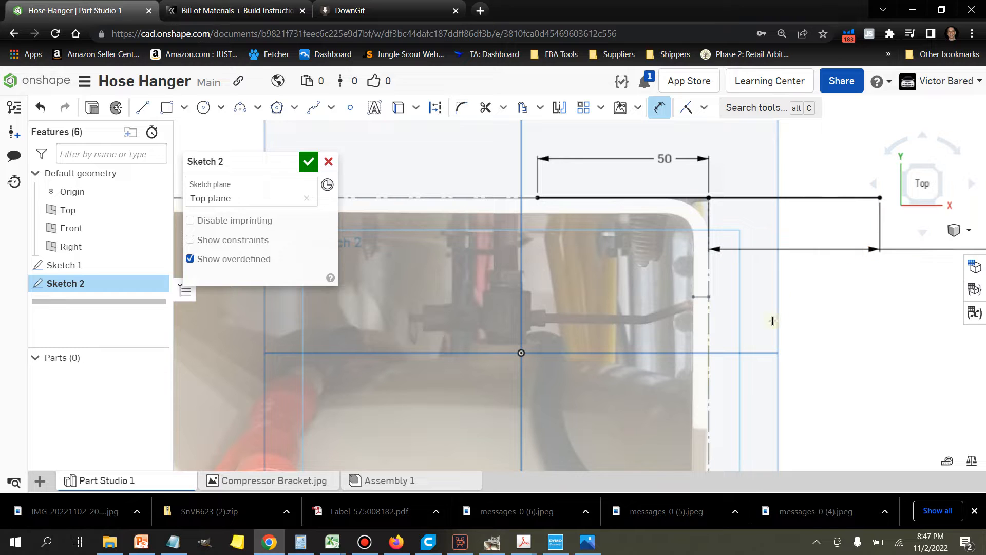
Step: Draw a vertical line about 4.8 mm down from the upper line's left end, then a 50 mm horizontal line to the image's right border
{"action": "scroll", "coordinate": [861, 303], "scroll_direction": "down", "scroll_amount": 2}
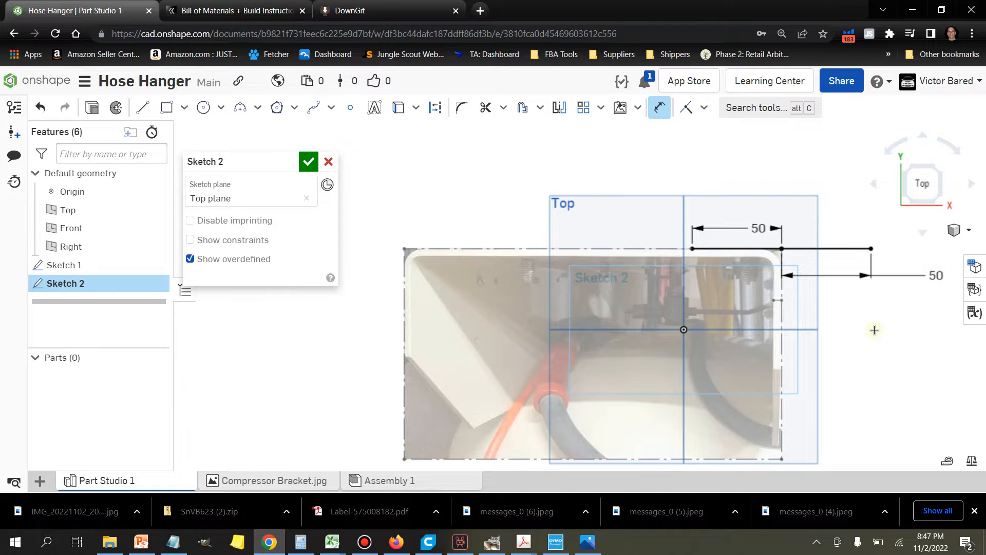
{"action": "scroll", "coordinate": [874, 330], "scroll_direction": "up", "scroll_amount": 1}
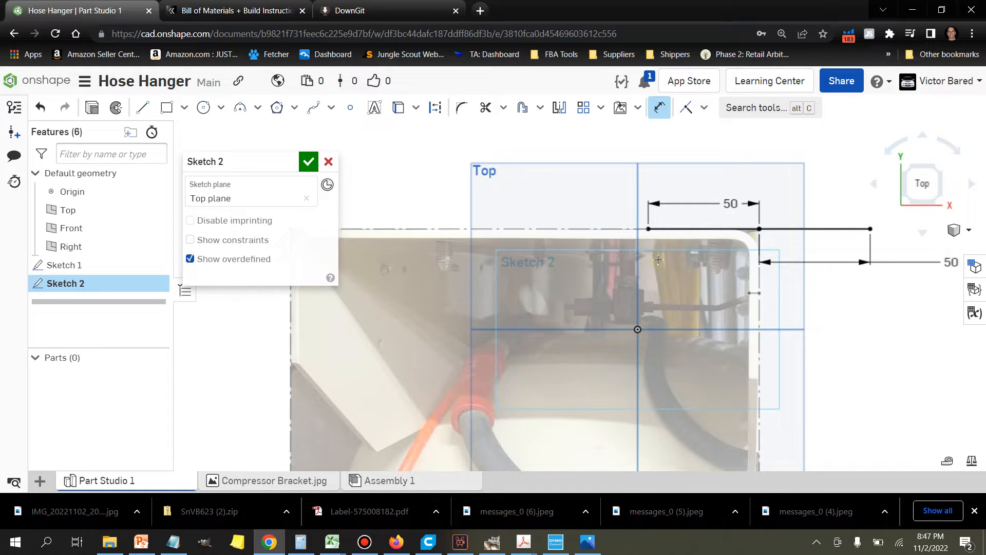
{"action": "scroll", "coordinate": [659, 258], "scroll_direction": "up", "scroll_amount": 2}
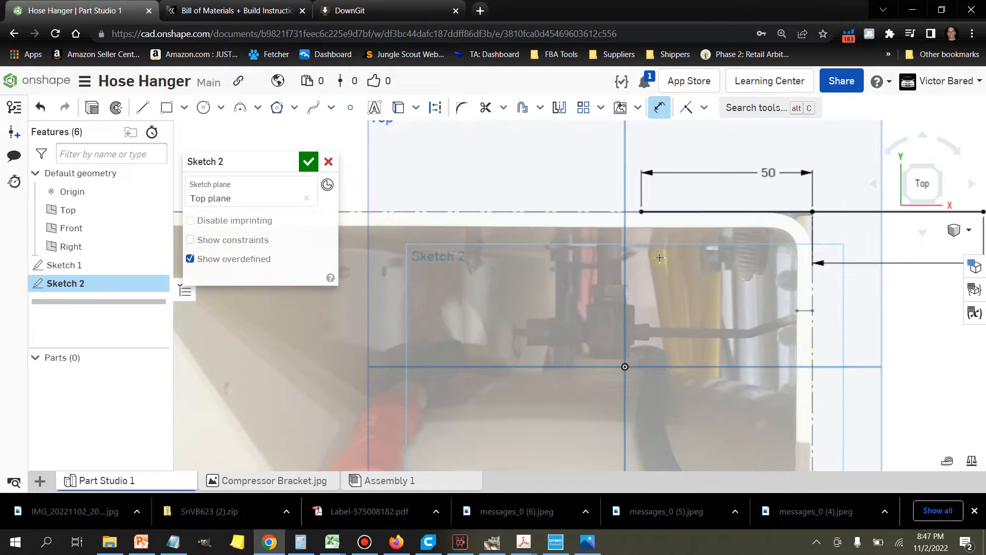
{"action": "left_click", "coordinate": [143, 109]}
{"action": "left_click", "coordinate": [641, 212]}
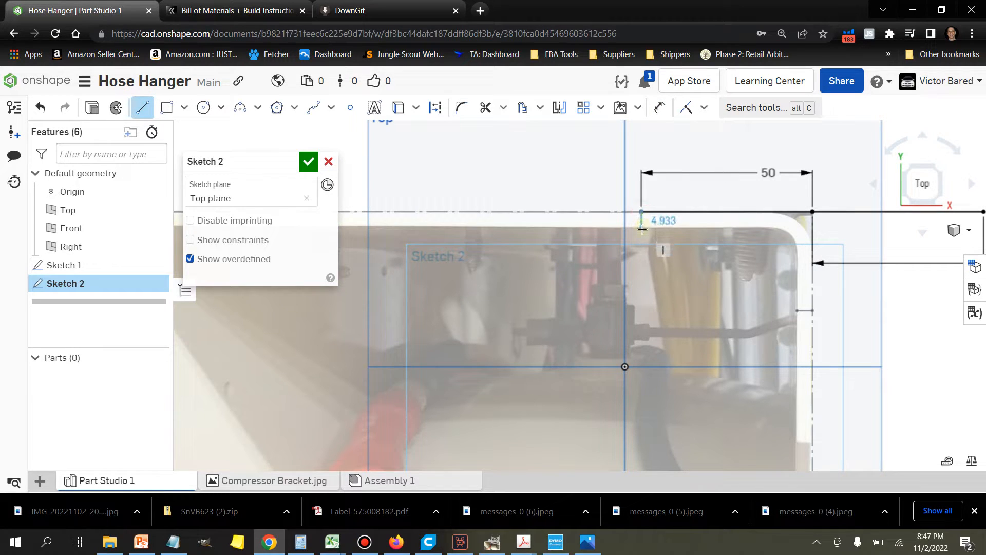
{"action": "scroll", "coordinate": [642, 229], "scroll_direction": "up", "scroll_amount": 3}
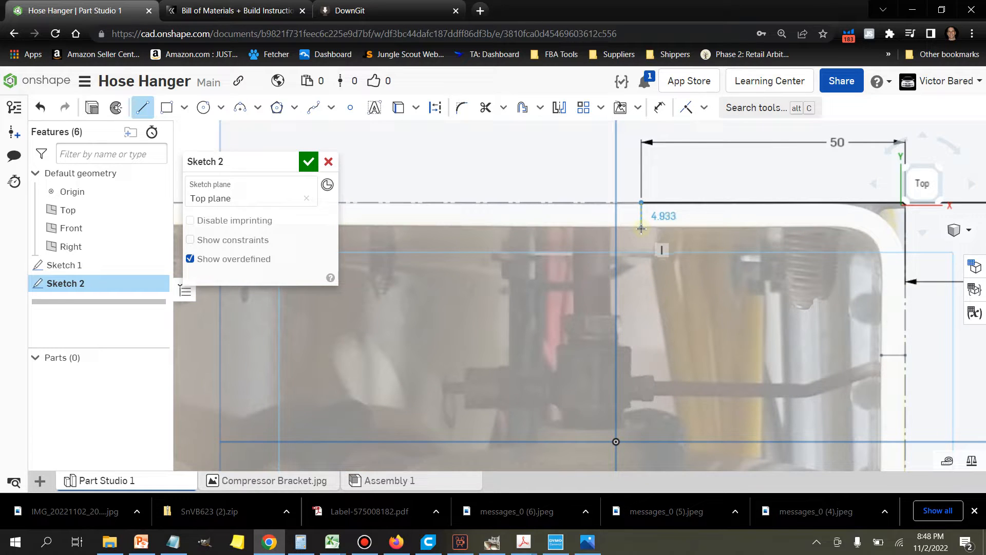
{"action": "left_click", "coordinate": [641, 228]}
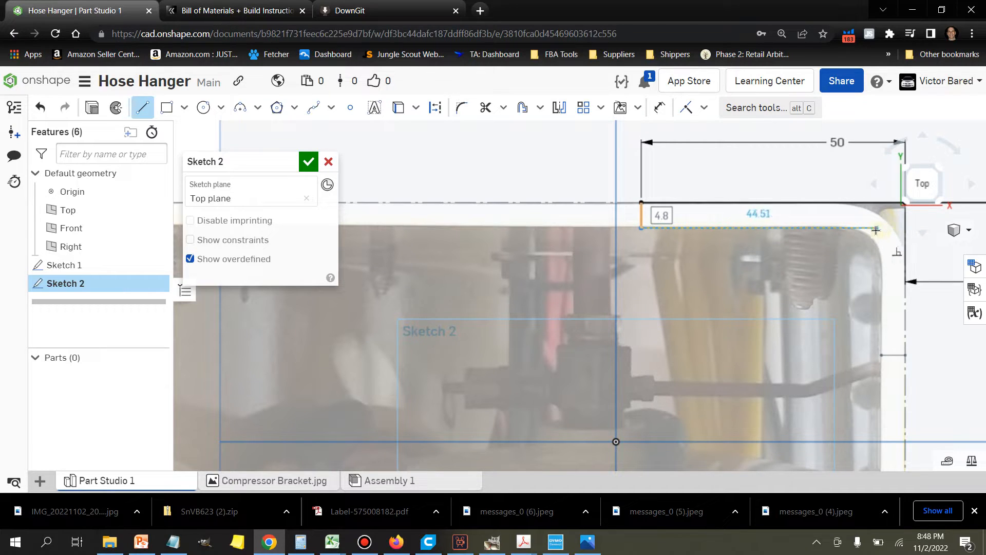
{"action": "left_click", "coordinate": [904, 227]}
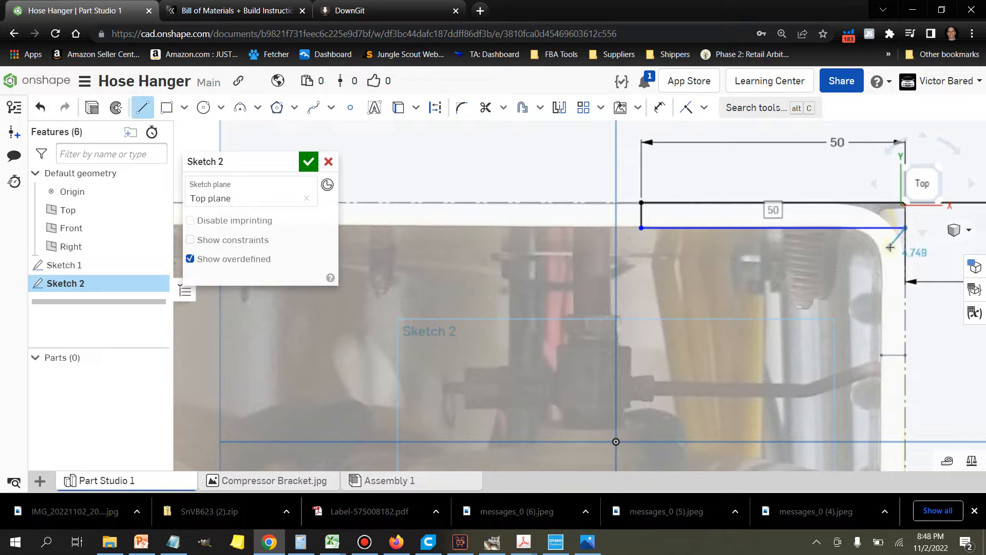
{"action": "left_click", "coordinate": [149, 117]}
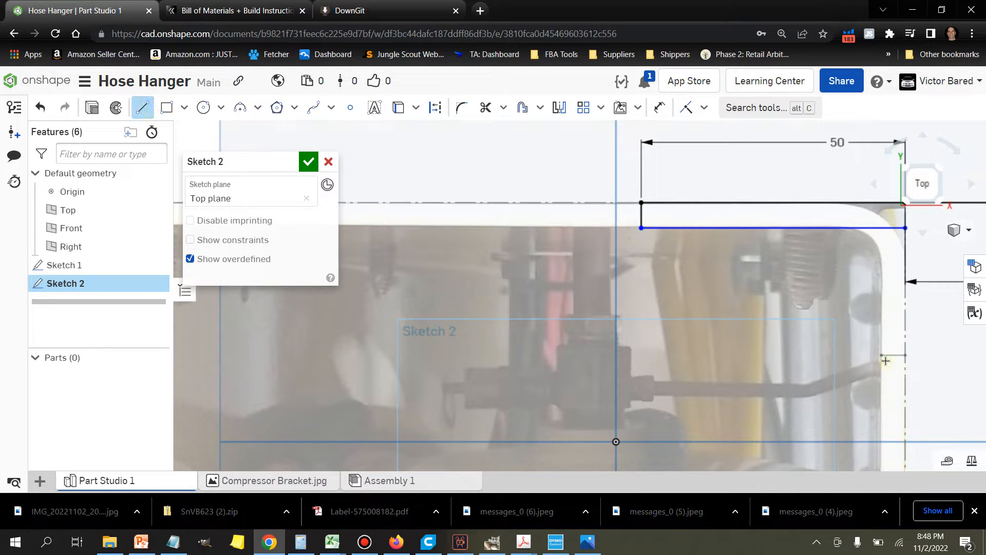
{"action": "scroll", "coordinate": [886, 361], "scroll_direction": "up", "scroll_amount": 2}
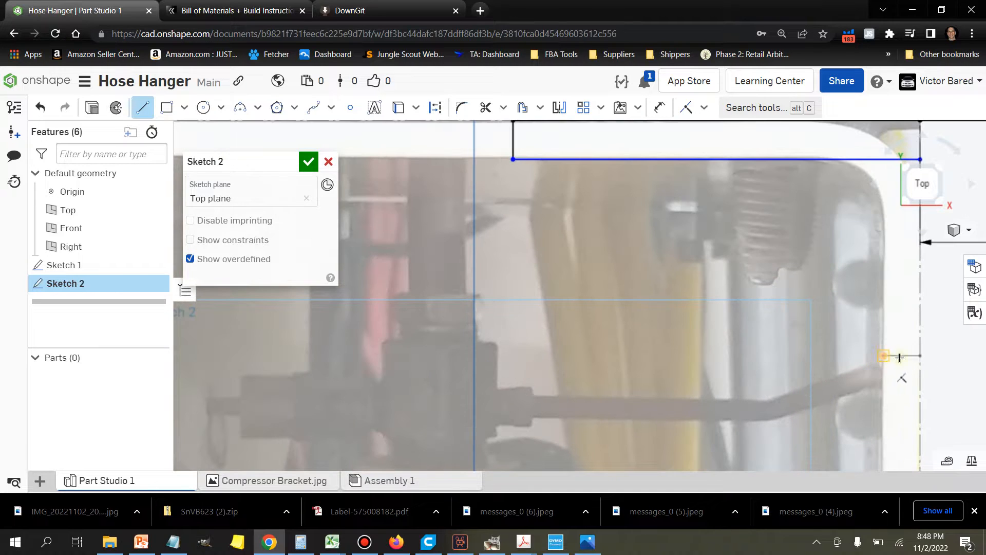
{"action": "left_click", "coordinate": [920, 356]}
{"action": "left_click", "coordinate": [436, 115]}
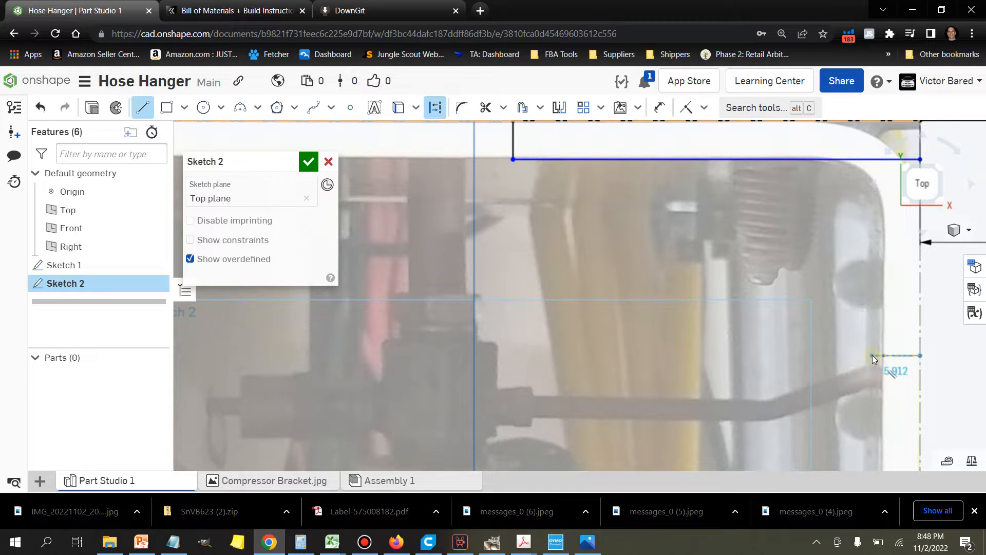
{"action": "key", "text": "Escape"}
Step: Draw a vertical line down the image's right border from the lower horizontal line's right end and set its length to 50 mm
{"action": "left_click", "coordinate": [142, 113]}
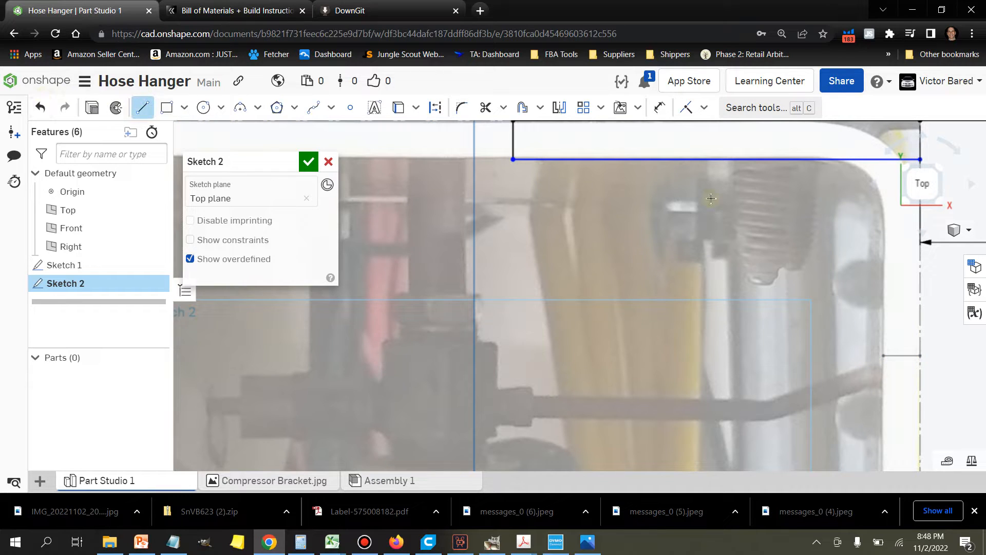
{"action": "left_click", "coordinate": [920, 158]}
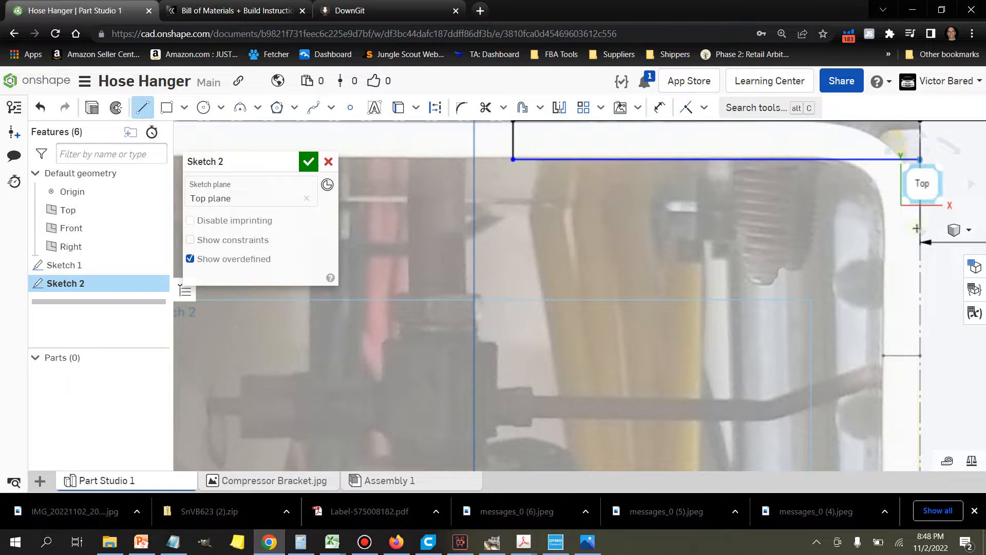
{"action": "left_click", "coordinate": [921, 343]}
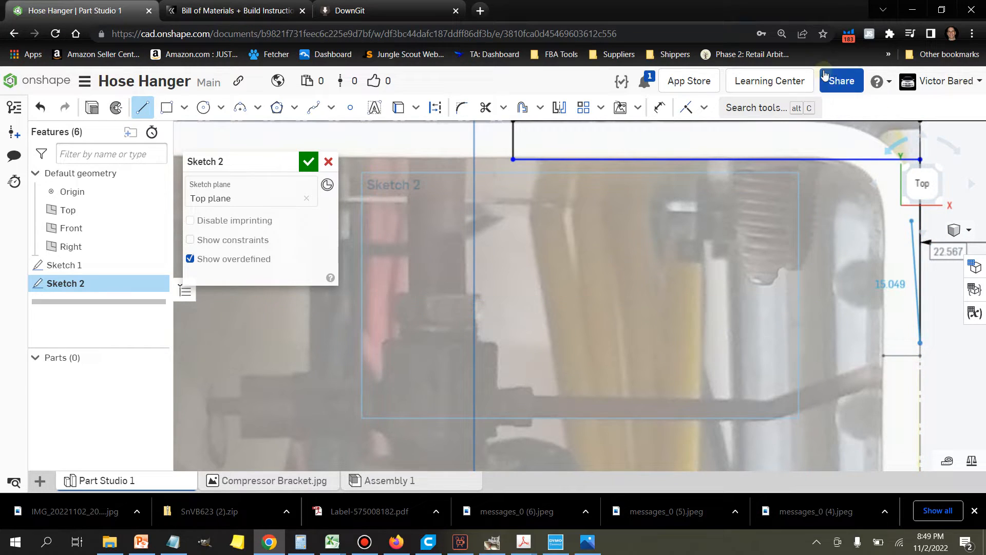
{"action": "left_click", "coordinate": [661, 107]}
{"action": "left_click", "coordinate": [920, 280]}
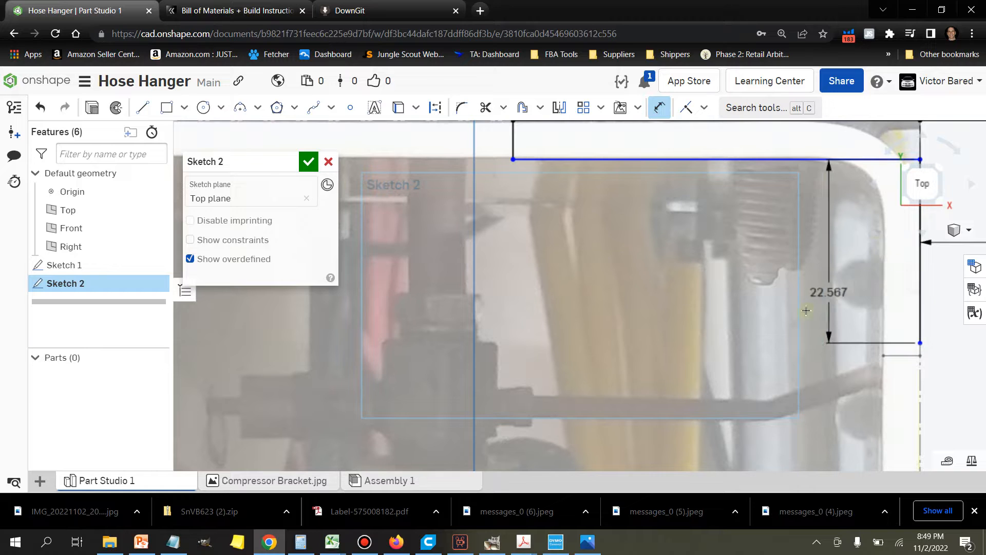
{"action": "left_click", "coordinate": [829, 413]}
{"action": "type", "text": "50"}
{"action": "key", "text": "Return"}
{"action": "scroll", "coordinate": [865, 393], "scroll_direction": "down", "scroll_amount": 5}
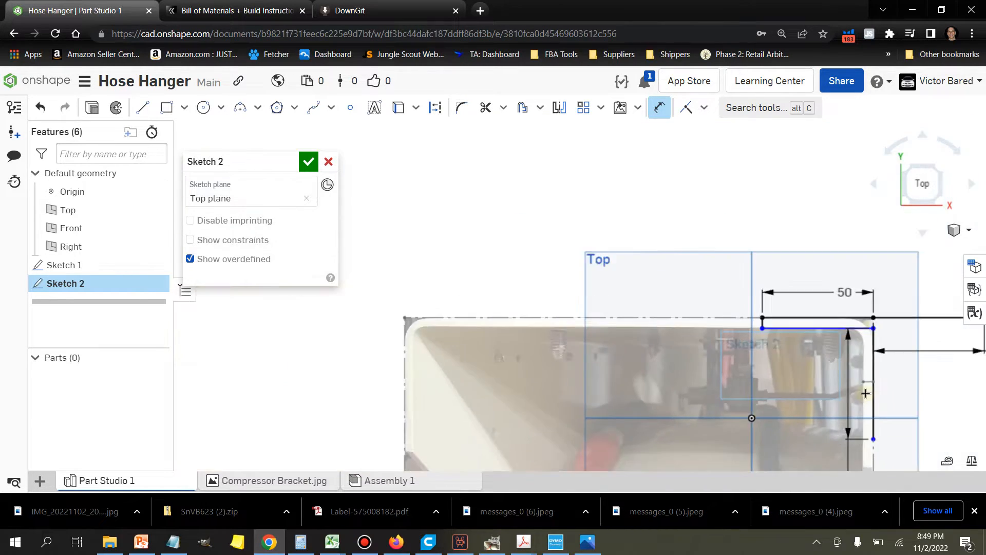
{"action": "middle_click_drag", "start_coordinate": [889, 379], "coordinate": [807, 312]}
{"action": "scroll", "coordinate": [794, 320], "scroll_direction": "up", "scroll_amount": 3}
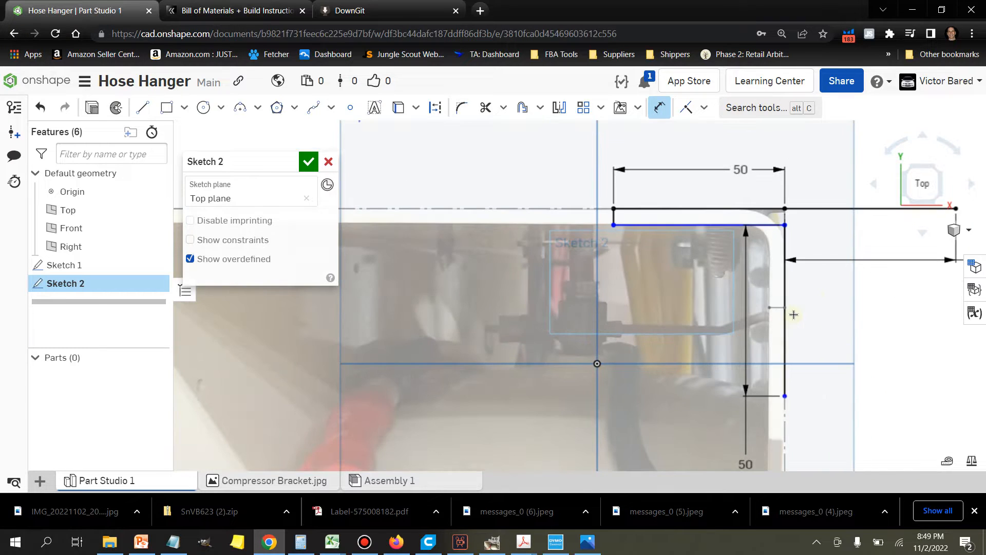
Step: Draw a horizontal line about 5.2 mm leftward from the lower end of the vertical line on the image's right border
{"action": "scroll", "coordinate": [853, 341], "scroll_direction": "up", "scroll_amount": 2}
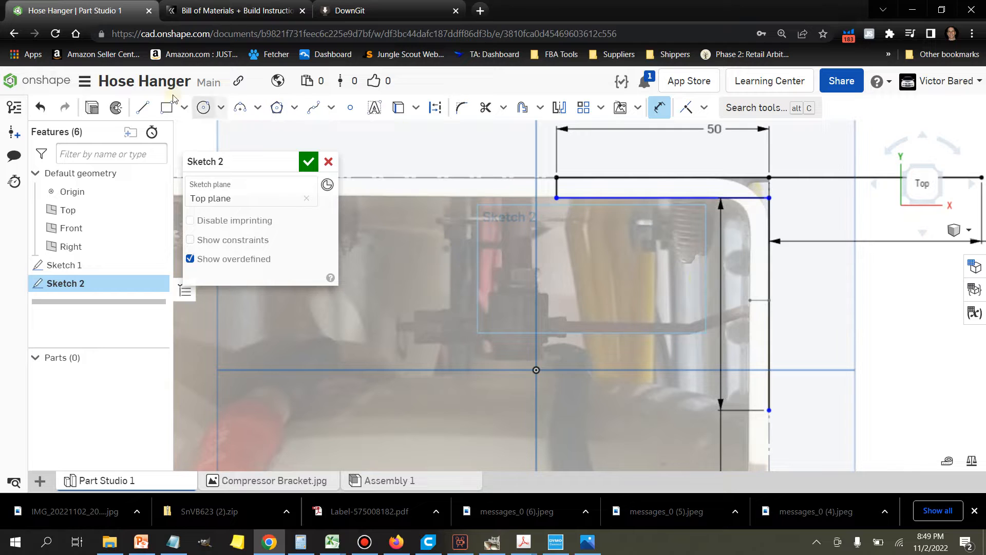
{"action": "left_click", "coordinate": [142, 108]}
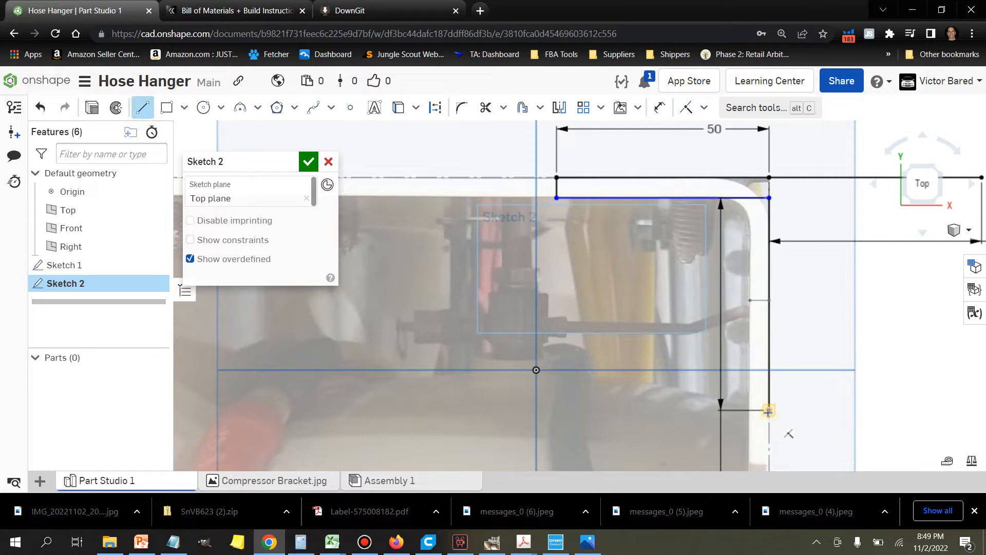
{"action": "left_click", "coordinate": [769, 410]}
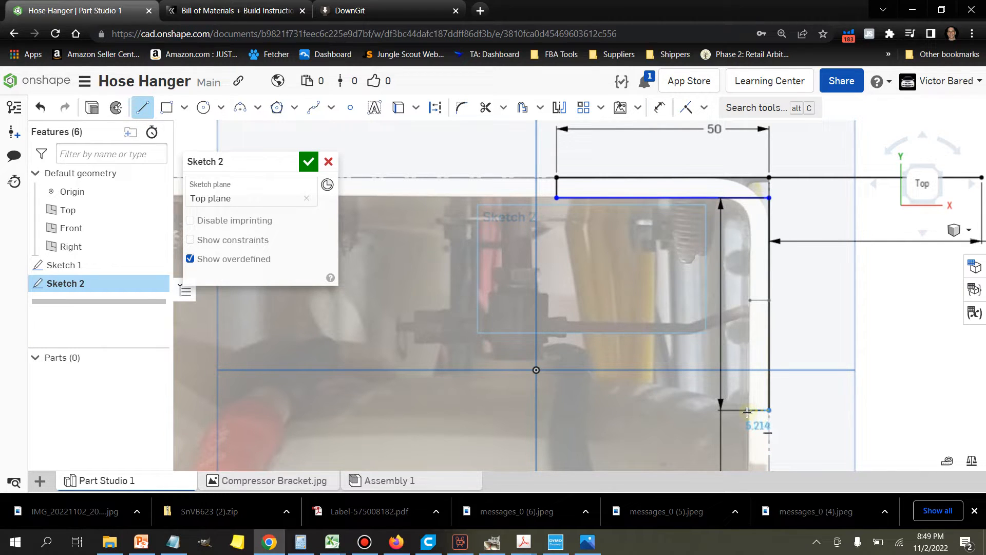
{"action": "left_click", "coordinate": [747, 411]}
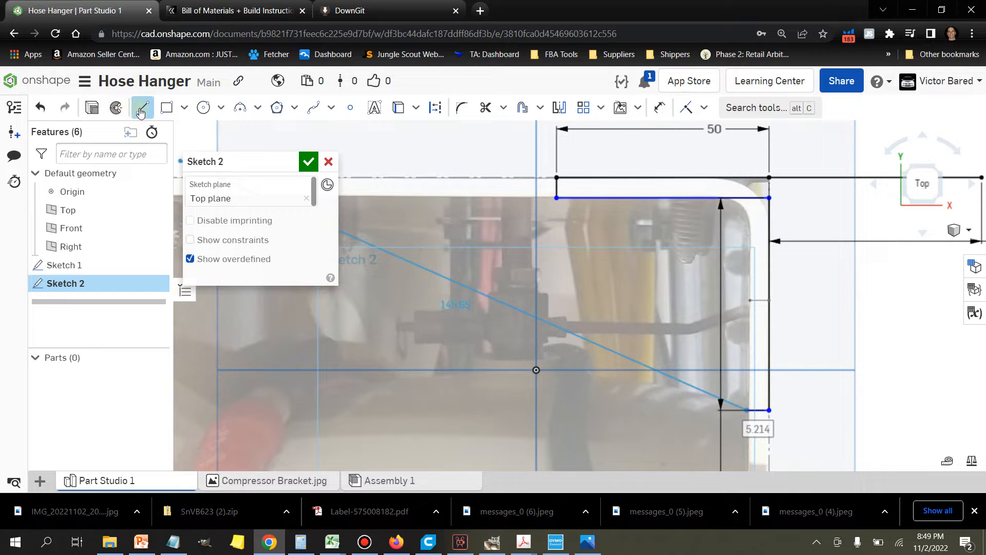
Step: Apply an Equal constraint between the short vertical line at the upper line's left end and the new short horizontal line
{"action": "left_click", "coordinate": [704, 108]}
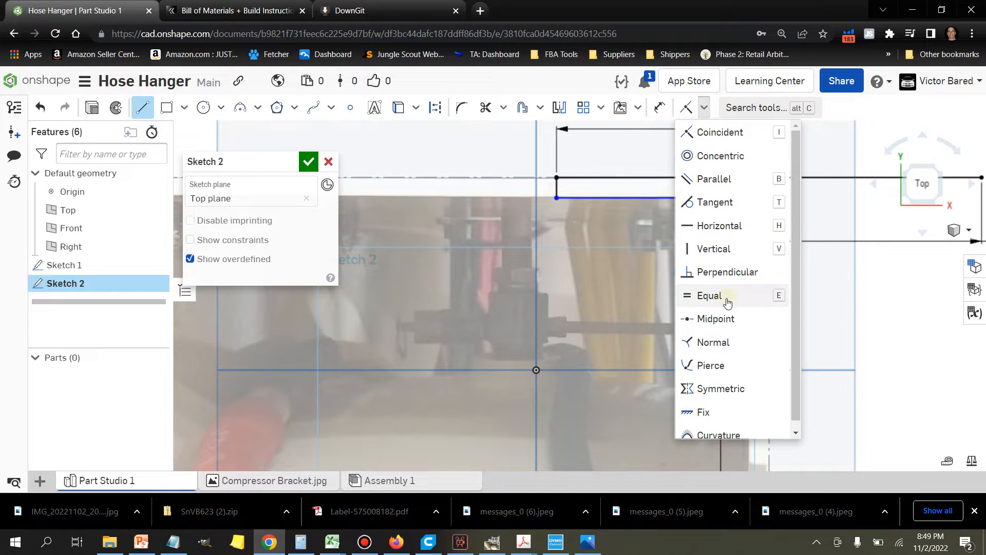
{"action": "left_click", "coordinate": [702, 292]}
{"action": "left_click", "coordinate": [557, 188]}
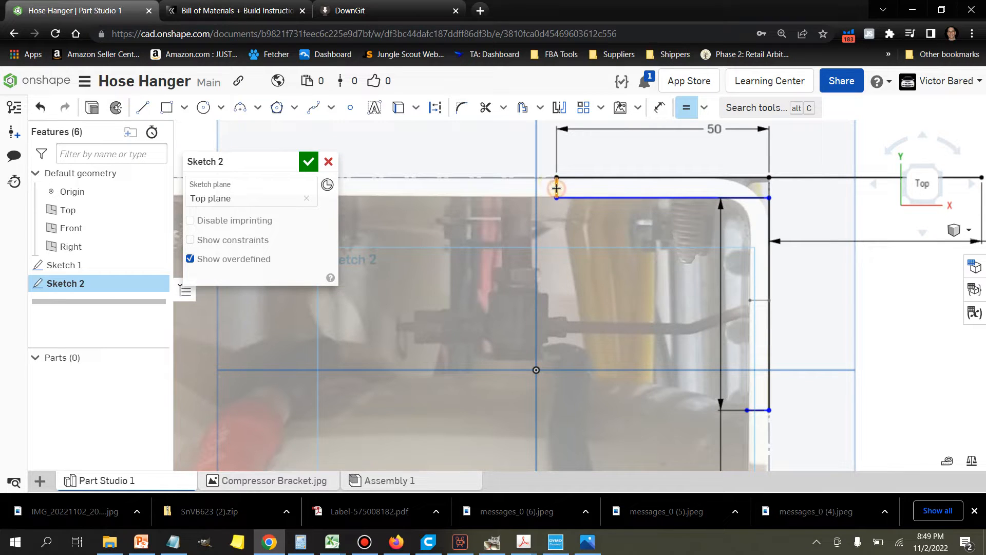
{"action": "left_click", "coordinate": [761, 411]}
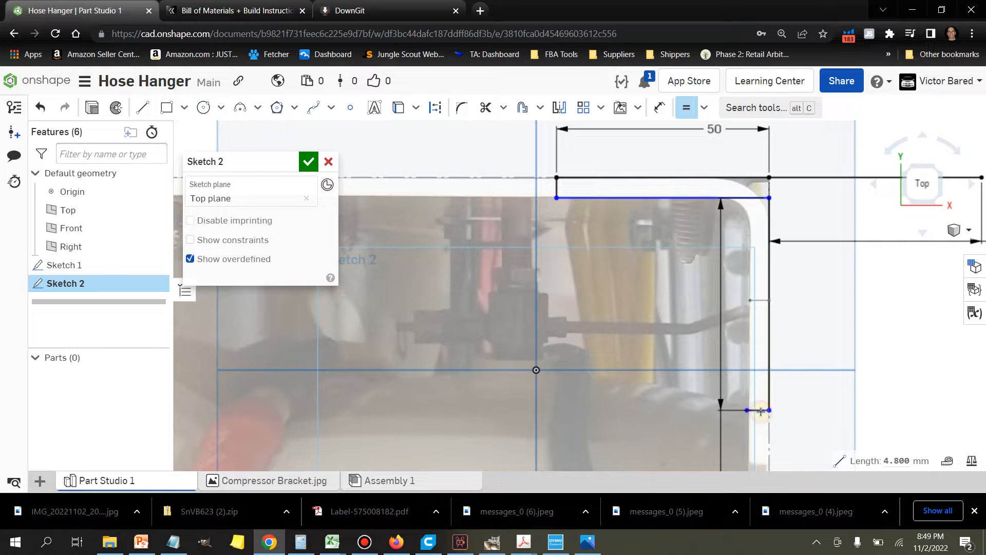
{"action": "scroll", "coordinate": [786, 405], "scroll_direction": "up", "scroll_amount": 5}
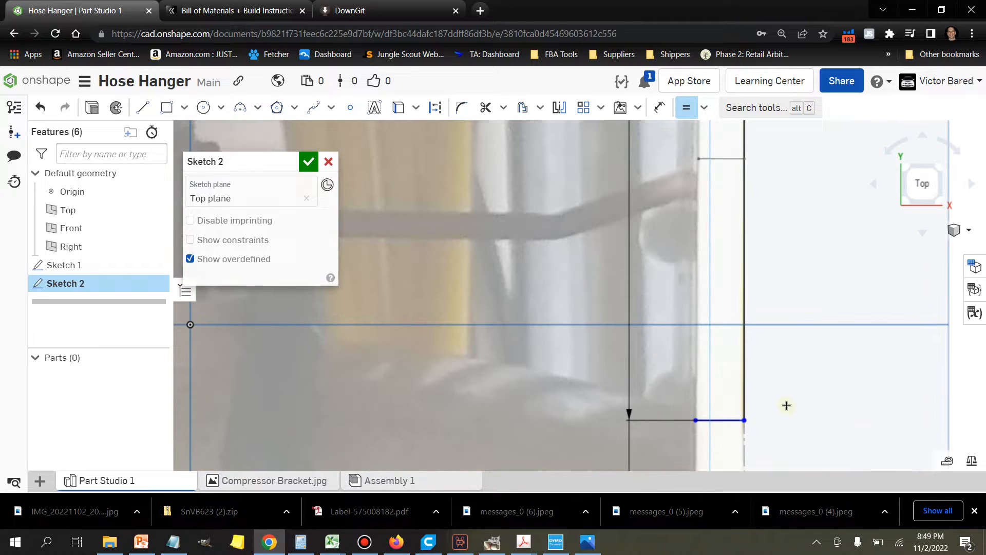
{"action": "scroll", "coordinate": [789, 406], "scroll_direction": "down", "scroll_amount": 3}
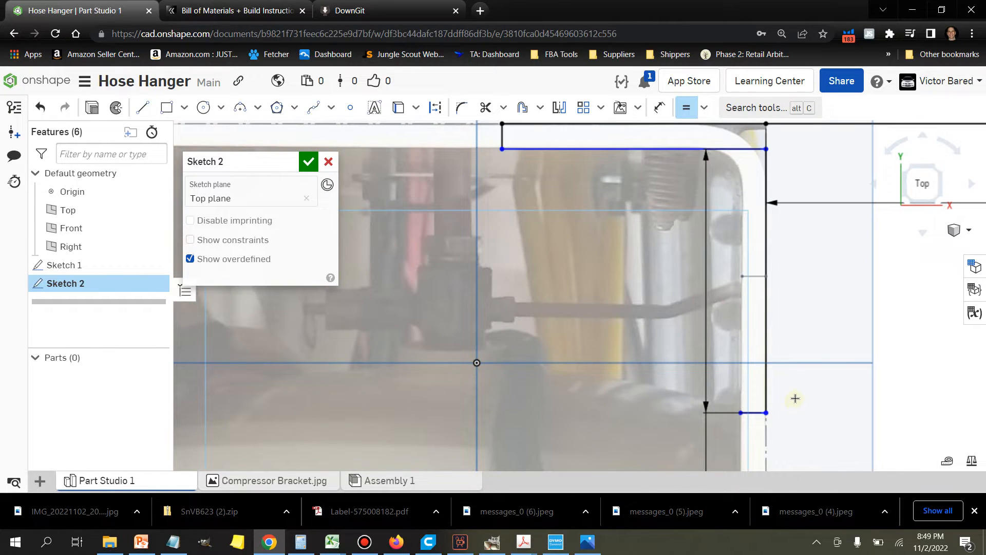
Step: Draw an inner vertical line about 50 mm up from the short horizontal line's left end to the lower long horizontal line
{"action": "left_click", "coordinate": [142, 107]}
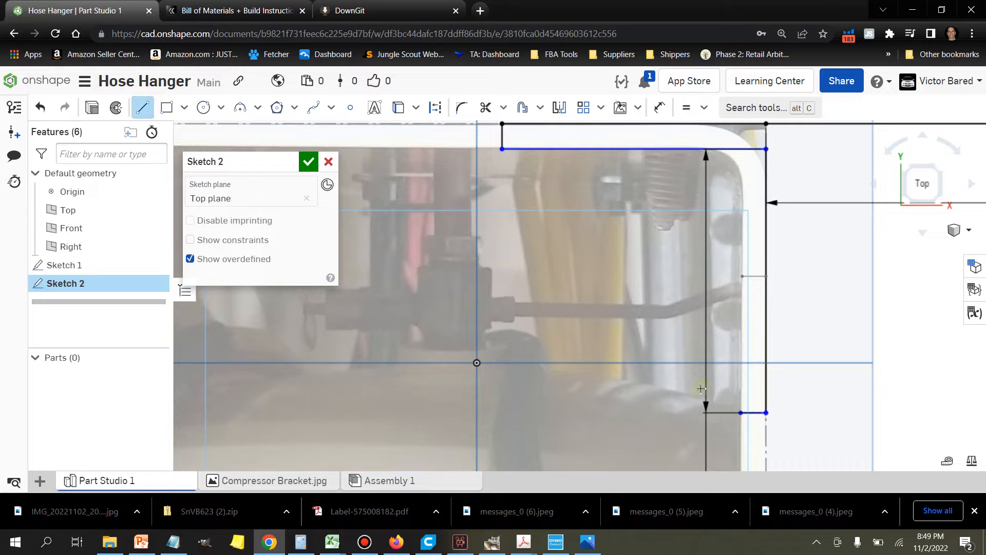
{"action": "left_click", "coordinate": [740, 413]}
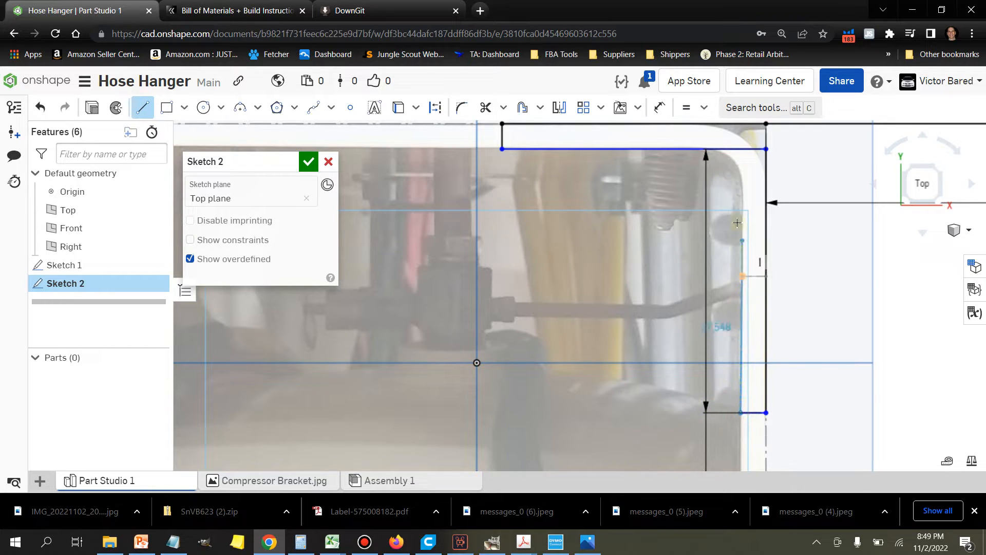
{"action": "left_click", "coordinate": [744, 149]}
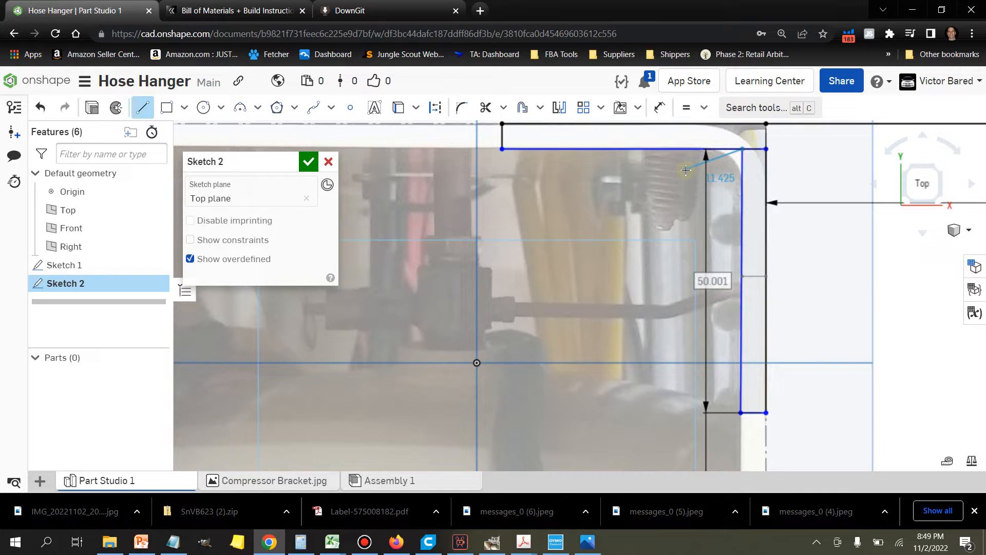
{"action": "key", "text": "Escape"}
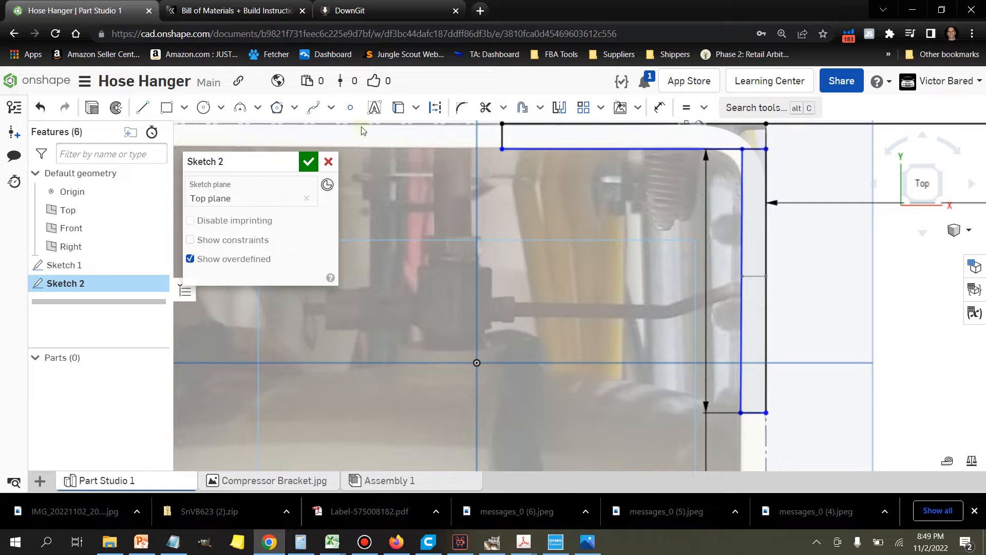
Step: Delete the lower long horizontal line and redraw it about 45.5 mm long between the inner vertical line's upper end and the short left vertical's lower end
{"action": "left_click", "coordinate": [578, 149]}
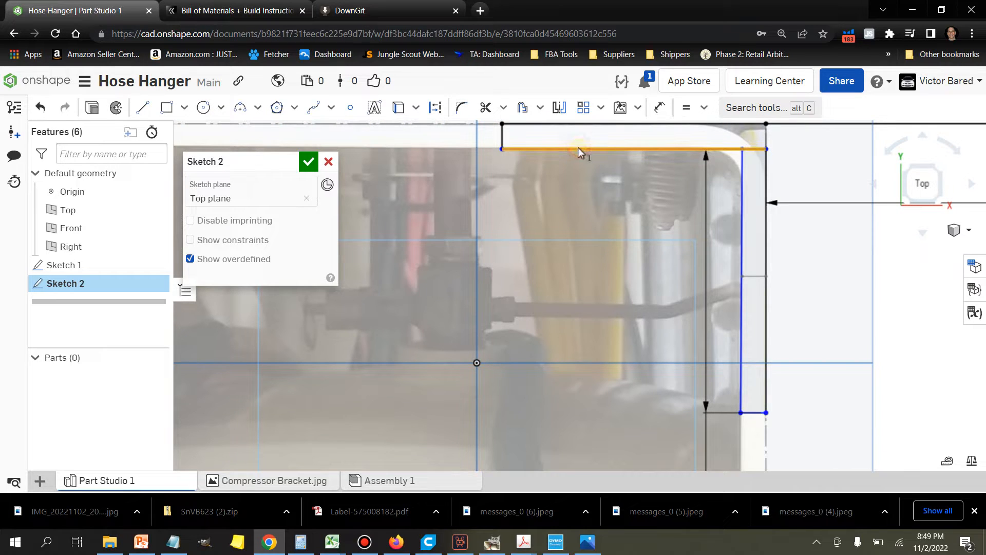
{"action": "key", "text": "Delete"}
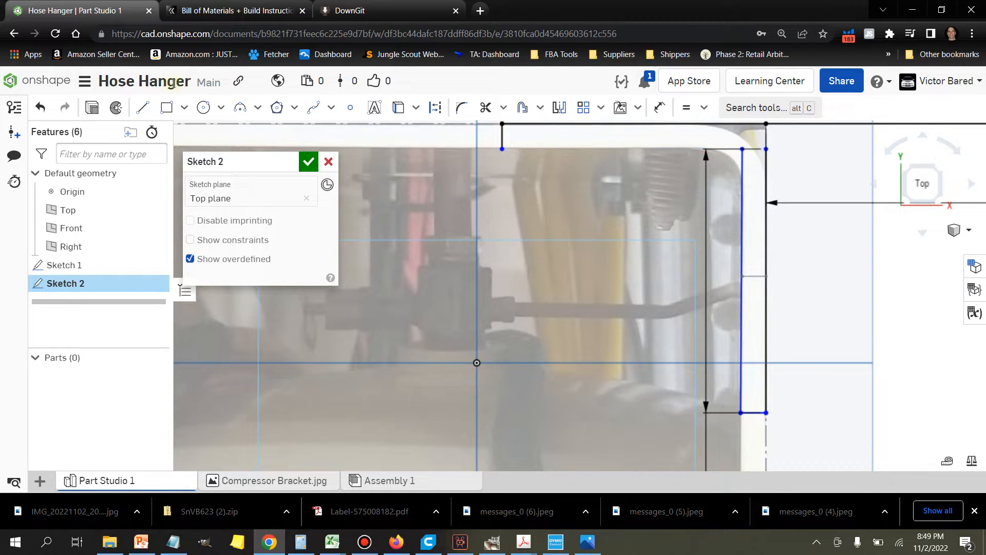
{"action": "left_click", "coordinate": [143, 107]}
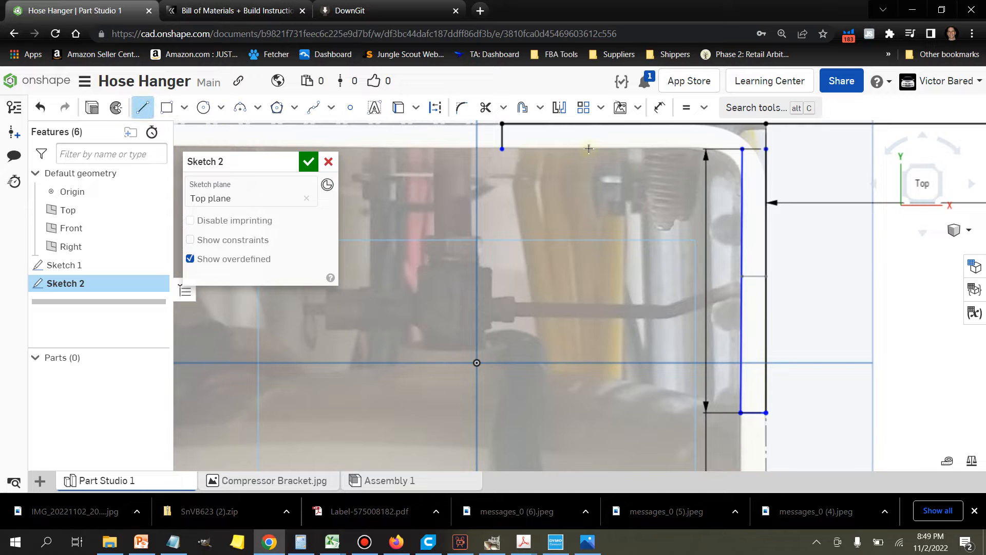
{"action": "left_click", "coordinate": [743, 149]}
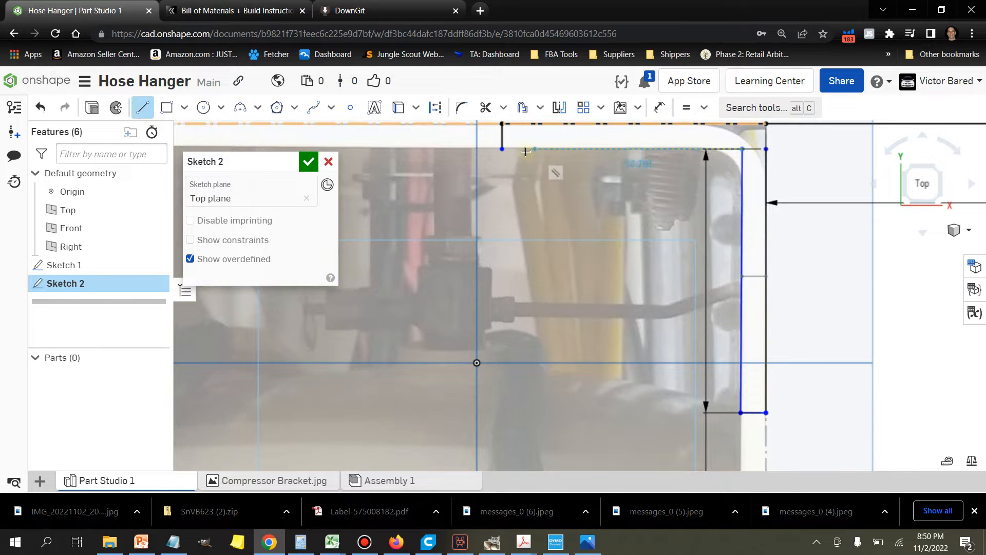
{"action": "left_click", "coordinate": [502, 149]}
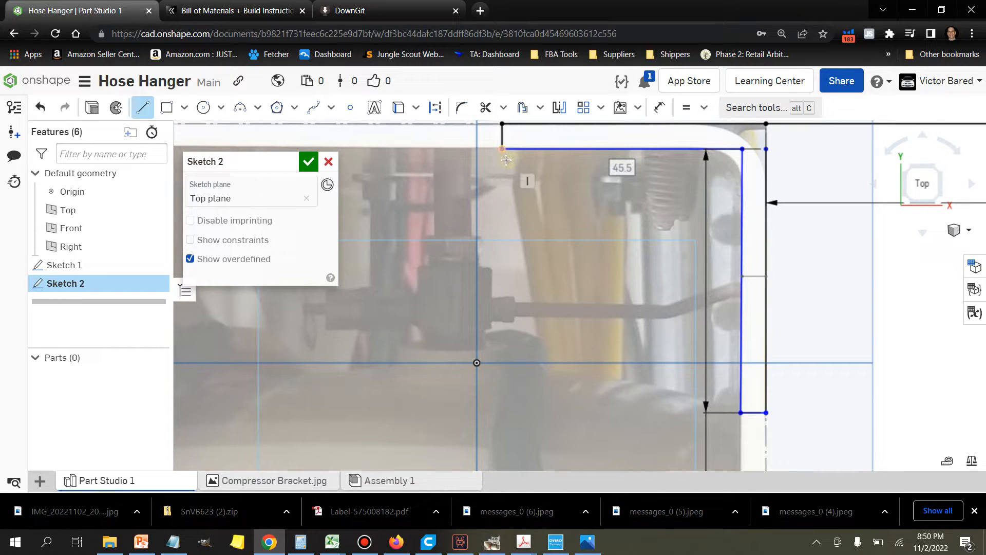
{"action": "left_click", "coordinate": [143, 114]}
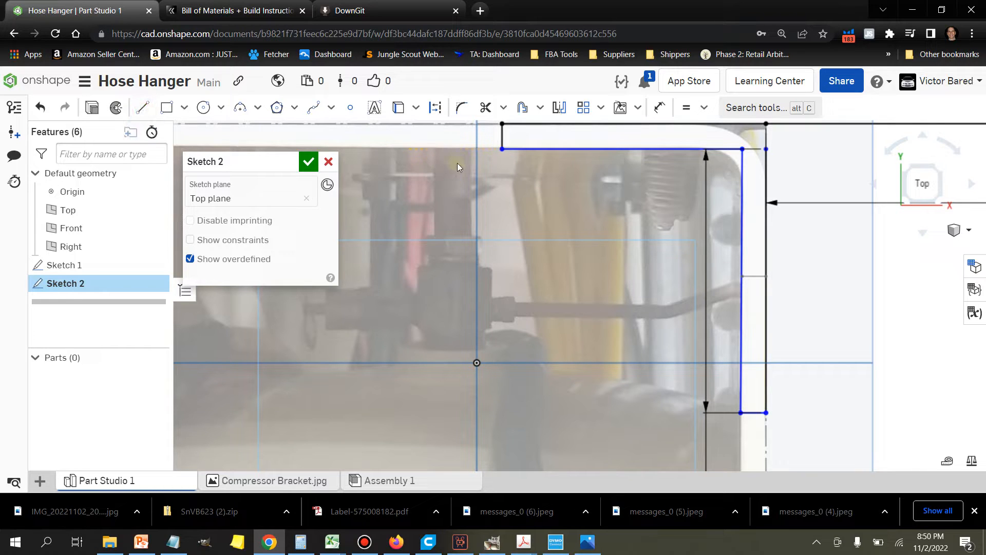
Step: Draw a vertical line about 4 mm down from the left end of the lower long horizontal line
{"action": "key", "text": "c"}
{"action": "key", "text": "l"}
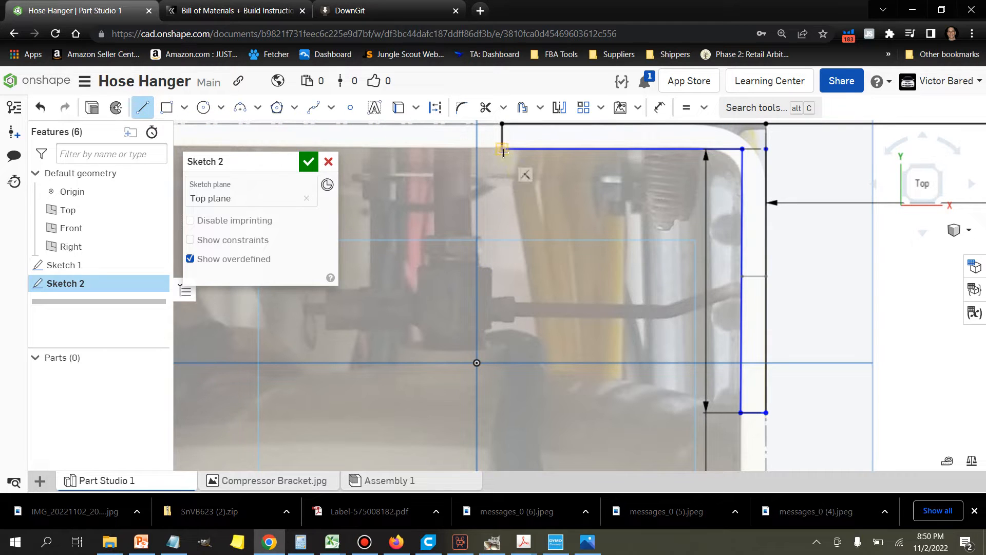
{"action": "left_click", "coordinate": [502, 149]}
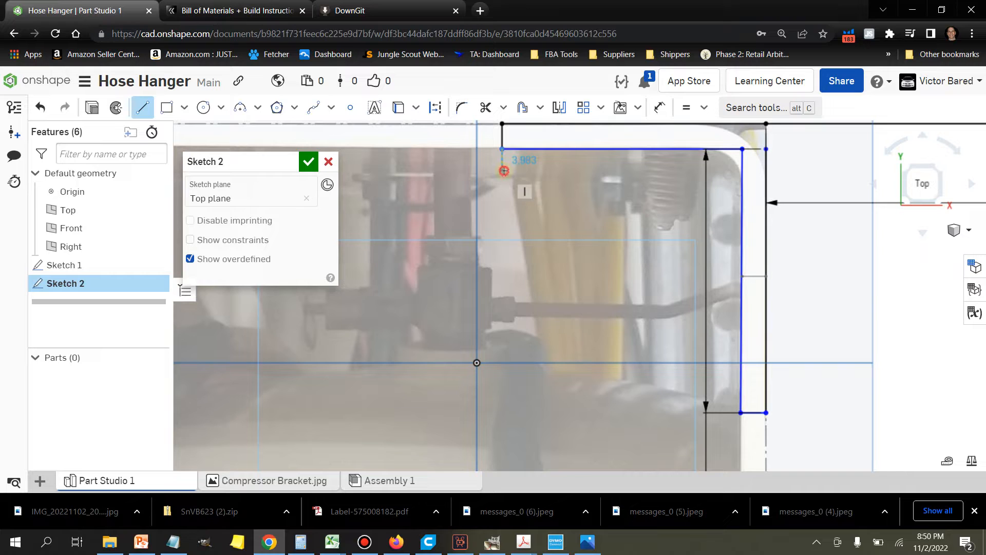
{"action": "left_click", "coordinate": [504, 171]}
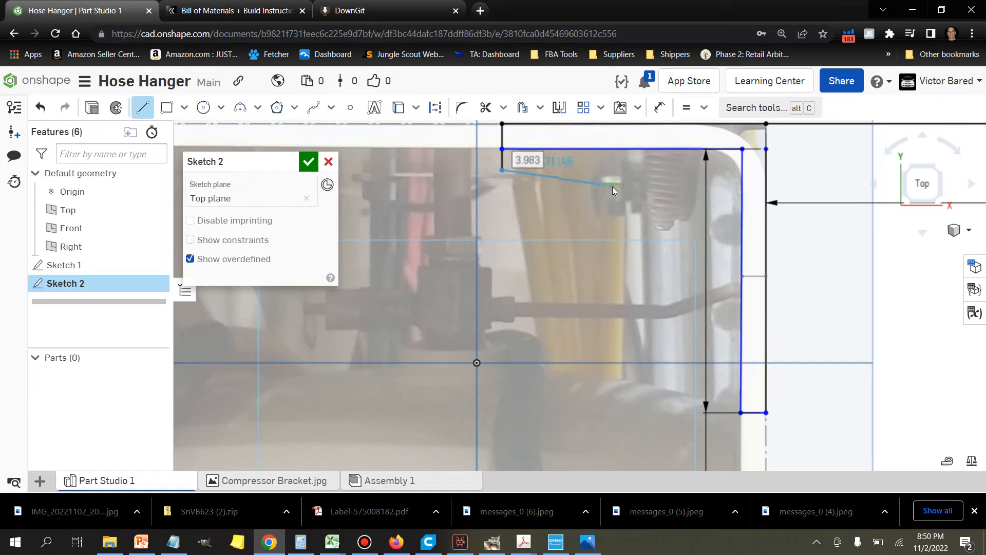
{"action": "key", "text": "Escape"}
Step: Draw a vertical line about 4.5 mm up from the left end of the upper 50 mm horizontal line
{"action": "middle_click_drag", "start_coordinate": [560, 187], "coordinate": [551, 243]}
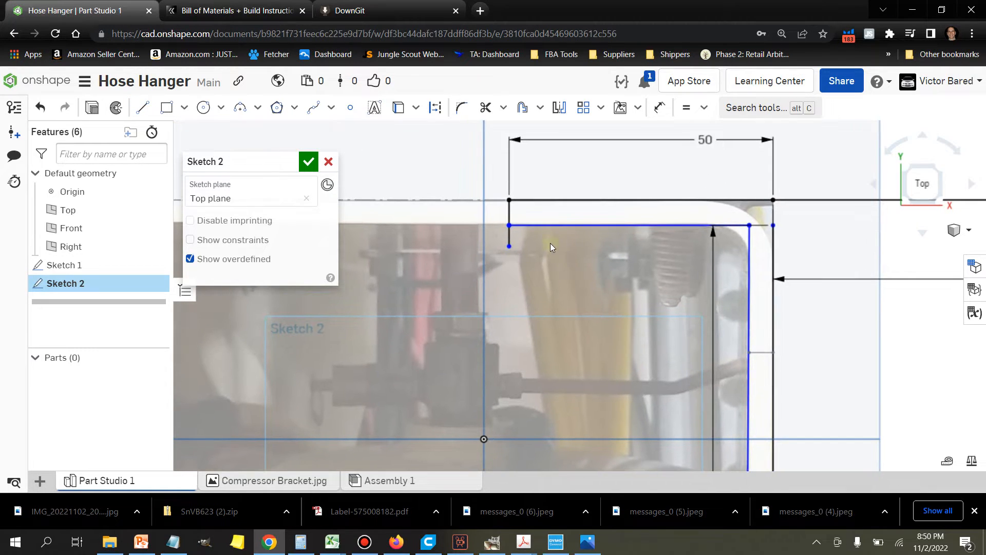
{"action": "left_click", "coordinate": [142, 108]}
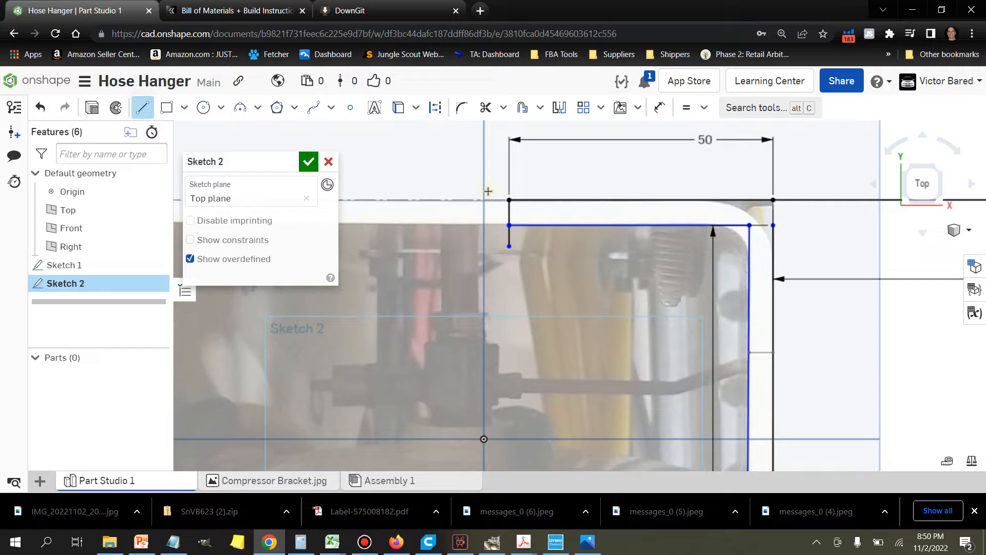
{"action": "left_click", "coordinate": [509, 176]}
{"action": "left_click", "coordinate": [143, 107]}
Step: At the profile's lower end, draw horizontal lines about 3.9 mm inward from the inner vertical and about 4.7 mm outward from the outer vertical
{"action": "scroll", "coordinate": [791, 293], "scroll_direction": "up", "scroll_amount": 2}
{"action": "middle_click_drag", "start_coordinate": [803, 296], "coordinate": [784, 232]}
{"action": "scroll", "coordinate": [775, 363], "scroll_direction": "down", "scroll_amount": 2}
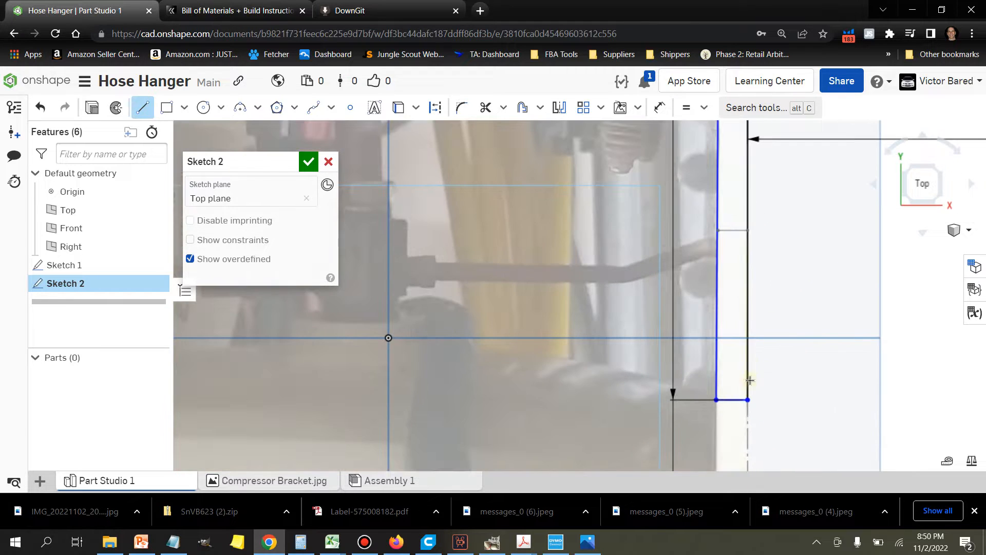
{"action": "left_click", "coordinate": [716, 400]}
{"action": "left_click", "coordinate": [691, 399]}
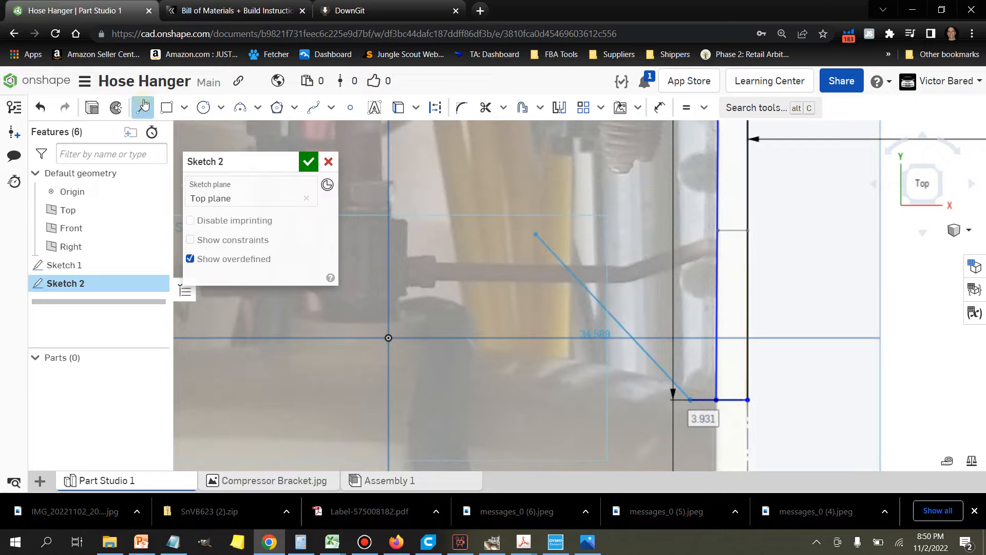
{"action": "key", "text": "Escape"}
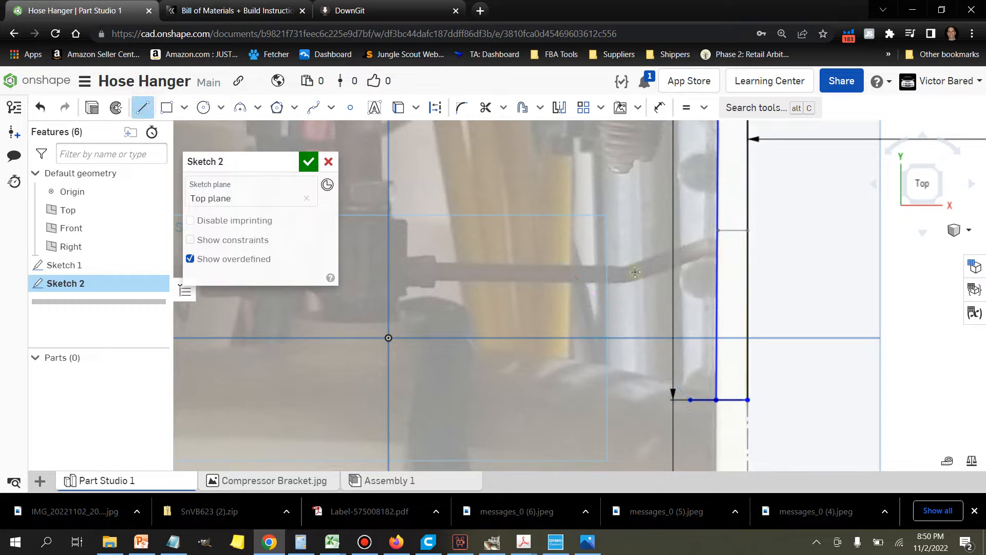
{"action": "left_click", "coordinate": [748, 399]}
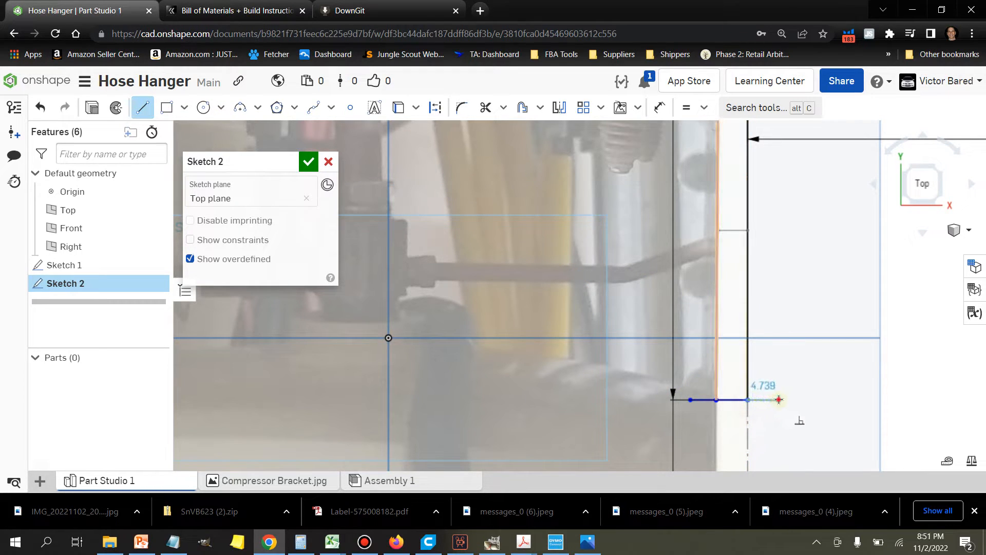
Step: Dimension the short vertical line above the upper line's left end and set its length to 4 mm
{"action": "scroll", "coordinate": [796, 347], "scroll_direction": "down", "scroll_amount": 2}
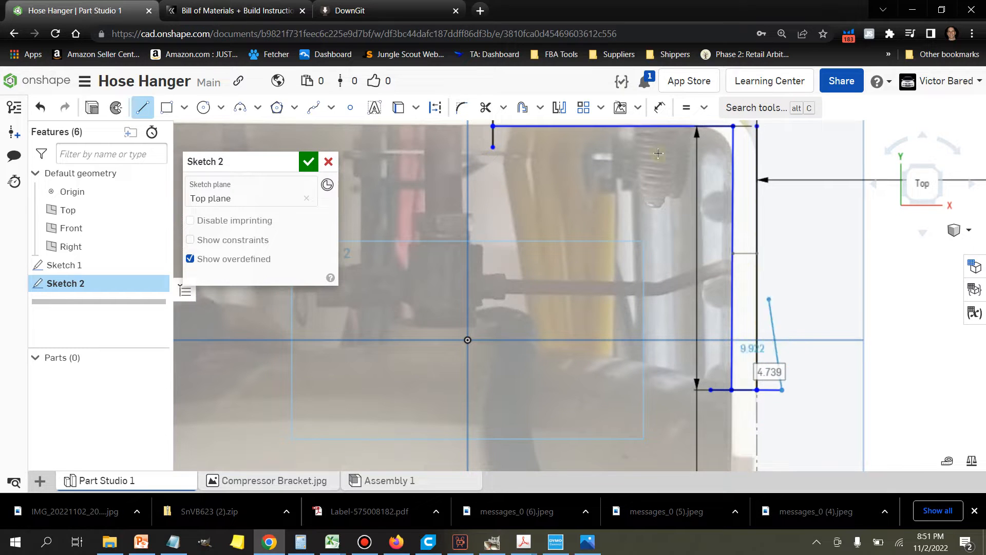
{"action": "middle_click_drag", "start_coordinate": [578, 203], "coordinate": [631, 309]}
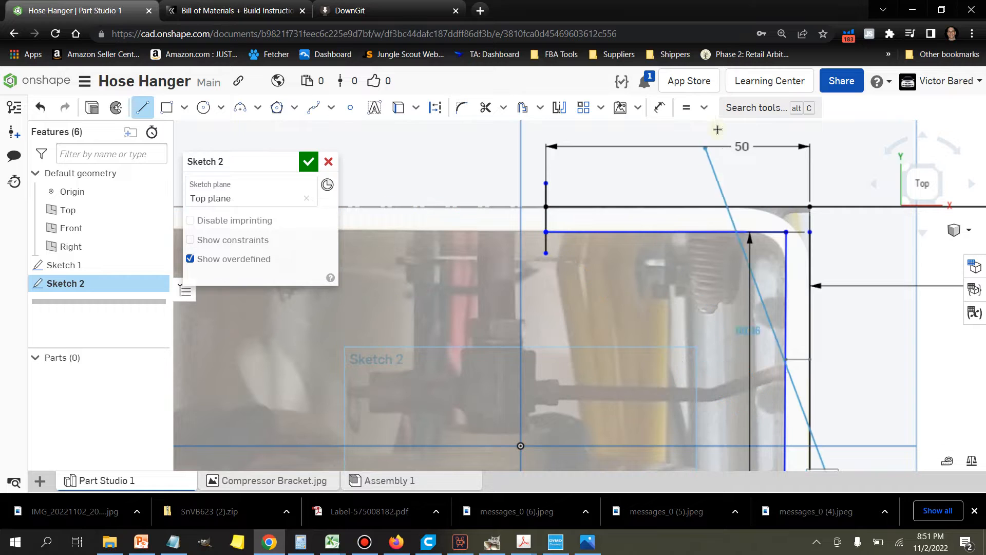
{"action": "left_click", "coordinate": [660, 109]}
{"action": "left_click", "coordinate": [547, 201]}
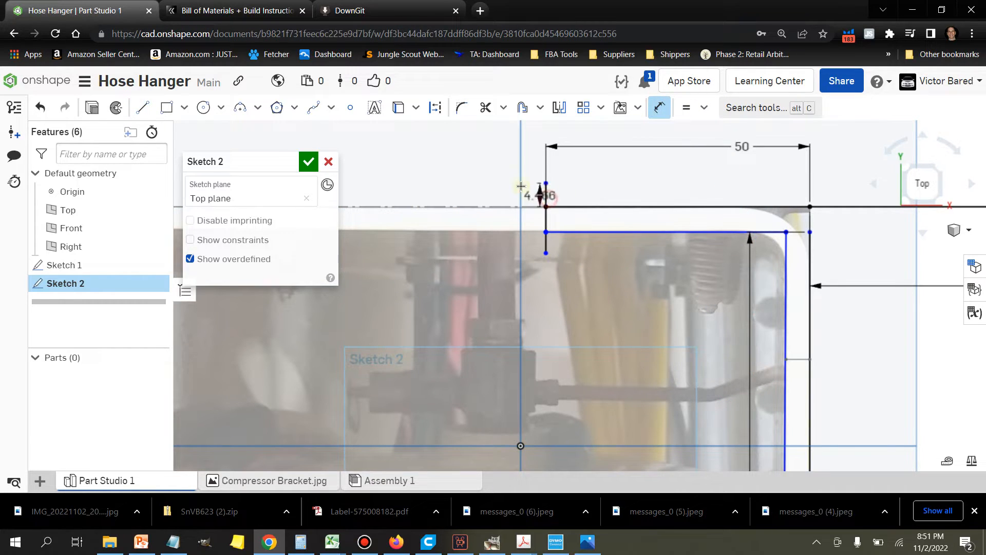
{"action": "left_click", "coordinate": [500, 153]}
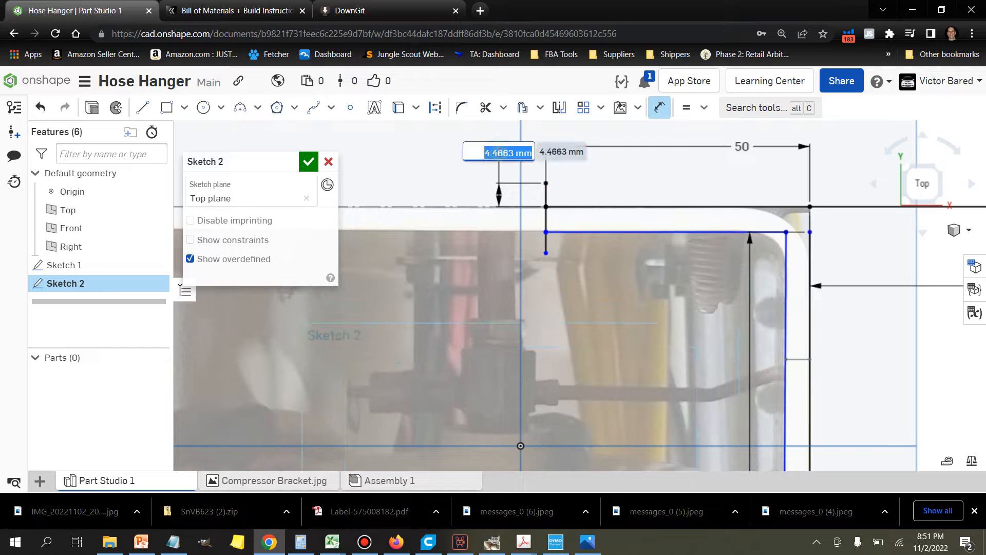
{"action": "type", "text": "4"}
{"action": "key", "text": "Return"}
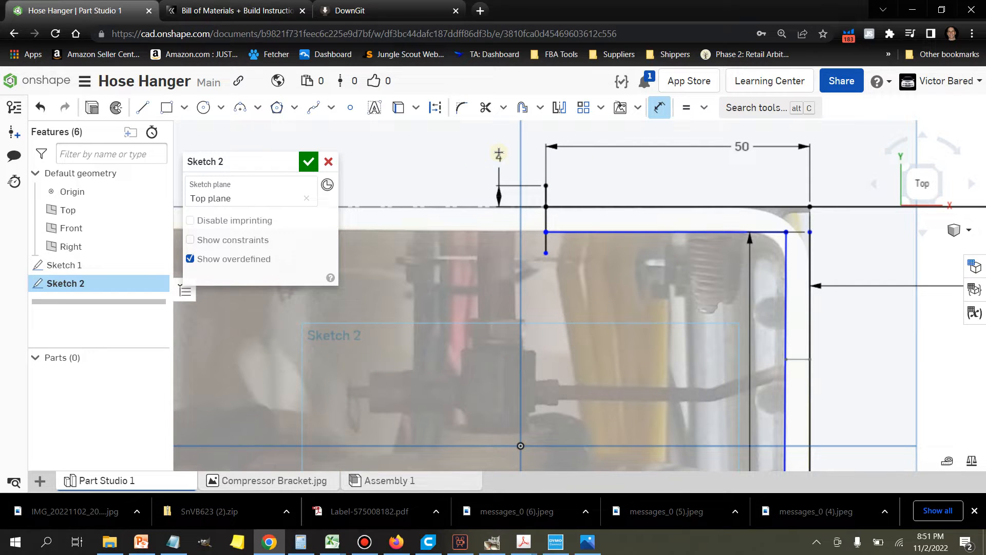
Step: Apply an equal constraint between the upper and lower short vertical lines at the profile's left end
{"action": "left_click", "coordinate": [687, 107]}
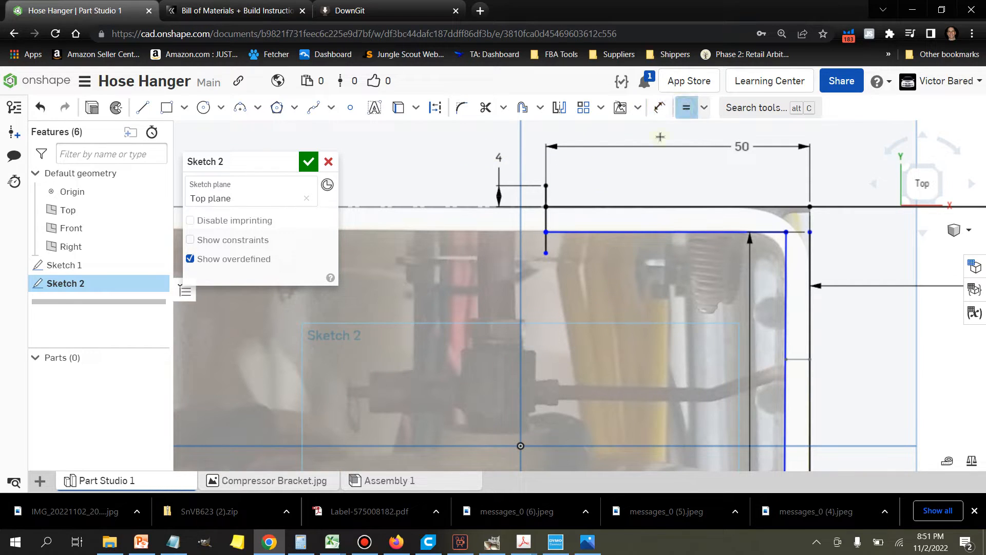
{"action": "left_click", "coordinate": [546, 198]}
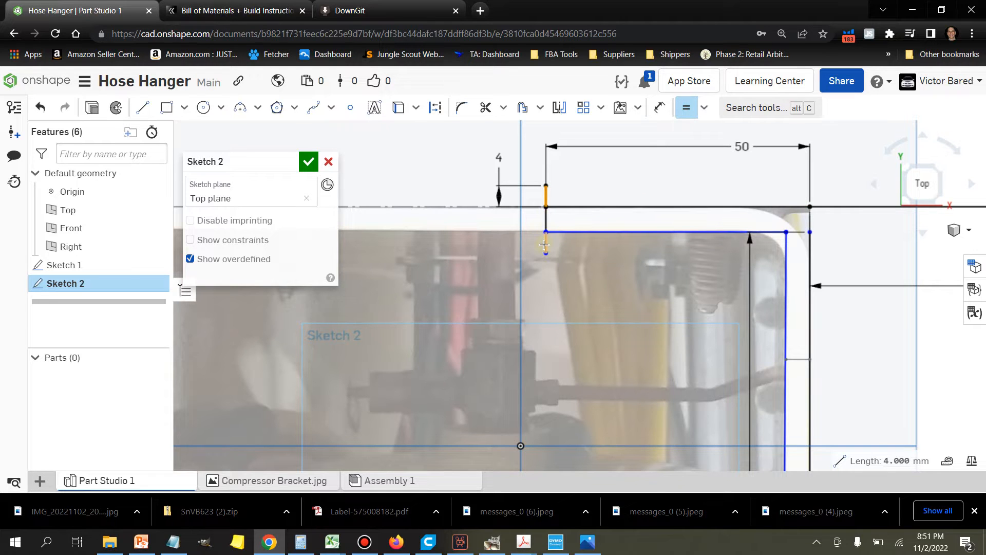
{"action": "middle_click_drag", "start_coordinate": [673, 304], "coordinate": [603, 162]}
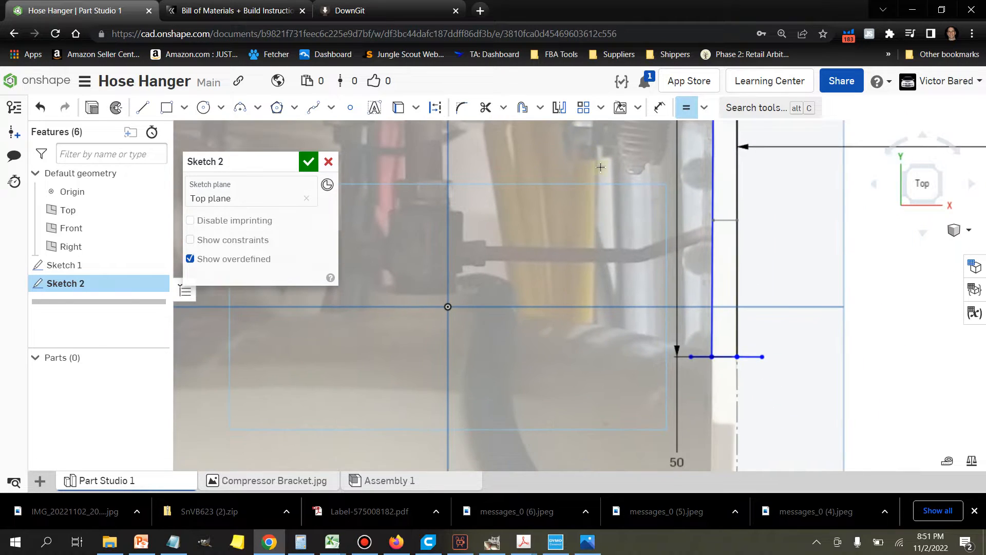
{"action": "scroll", "coordinate": [604, 247], "scroll_direction": "up", "scroll_amount": 3}
{"action": "scroll", "coordinate": [596, 245], "scroll_direction": "down", "scroll_amount": 4}
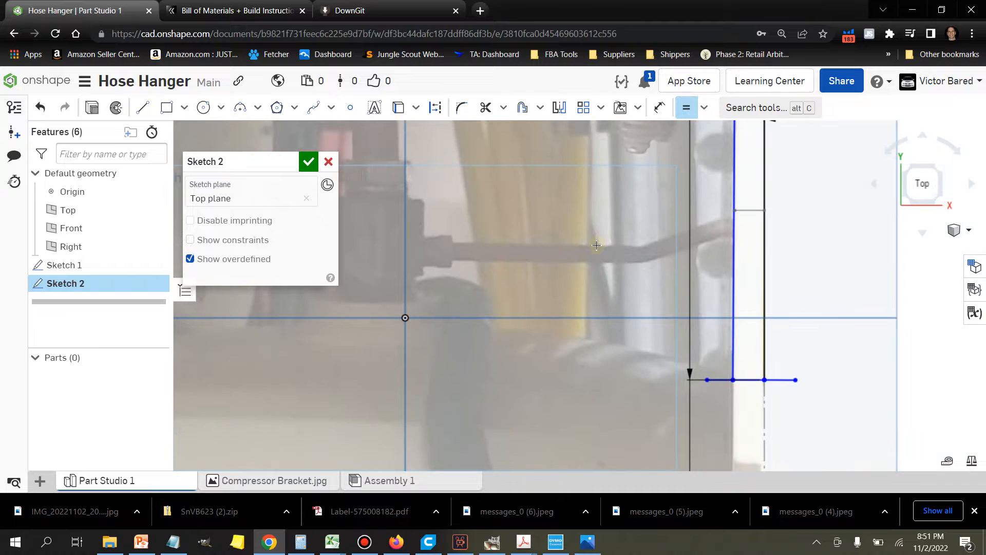
Step: Make both short horizontal lines at the profile's lower end equal in length to the short vertical below the left end
{"action": "left_click", "coordinate": [500, 147]}
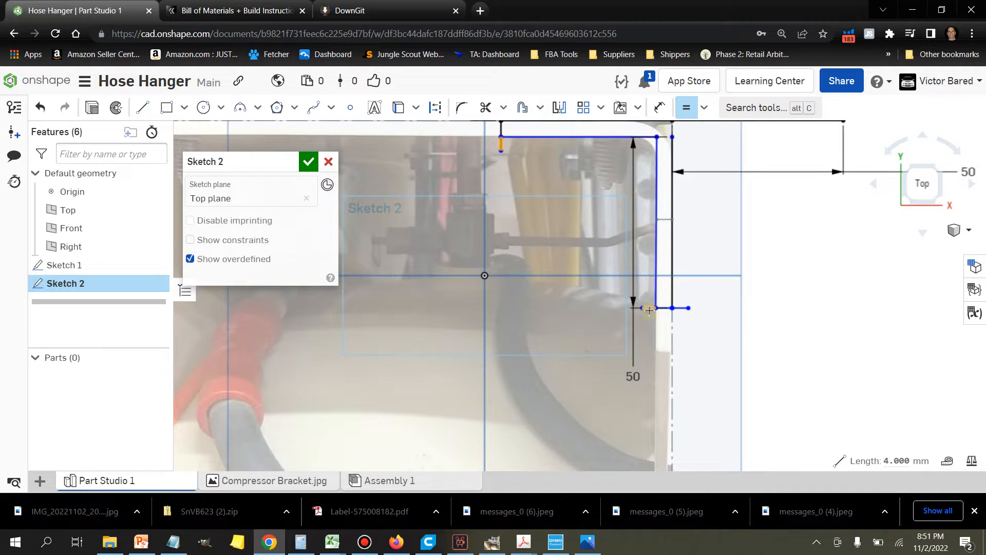
{"action": "key", "text": "Escape"}
{"action": "left_click", "coordinate": [647, 310]}
{"action": "left_click", "coordinate": [681, 309]}
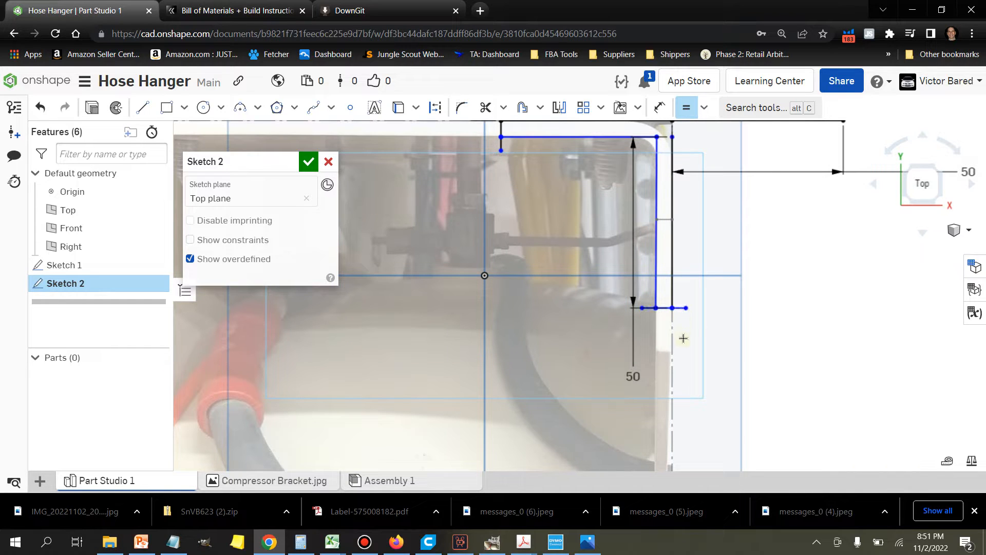
{"action": "mouse_move", "coordinate": [710, 220]}
{"action": "middle_mouse_down"}
{"action": "mouse_move", "coordinate": [735, 246]}
{"action": "mouse_move", "coordinate": [739, 285]}
{"action": "middle_mouse_up"}
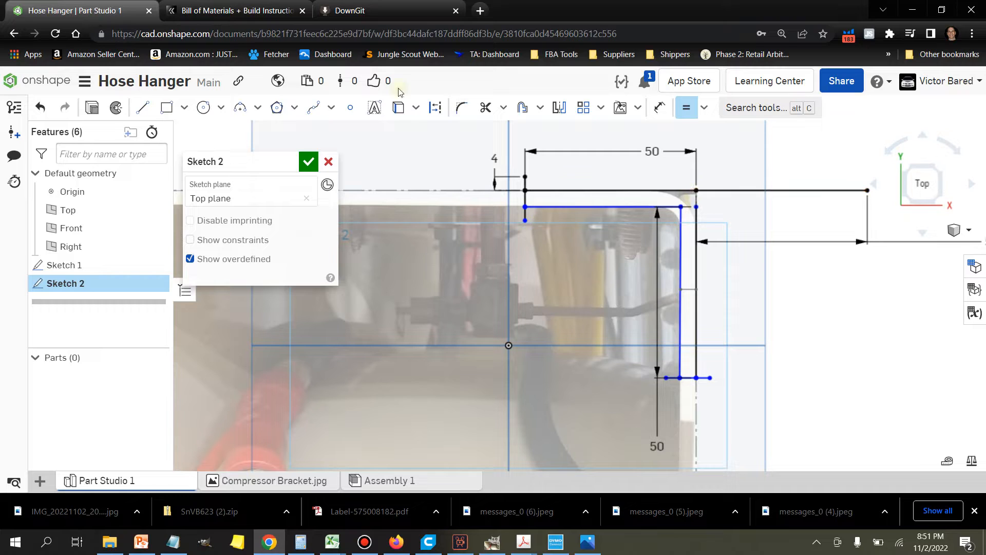
Step: Draw a short horizontal line outward from the profile's outer corner and try to make it equal to the 4 mm vertical
{"action": "left_click", "coordinate": [136, 108]}
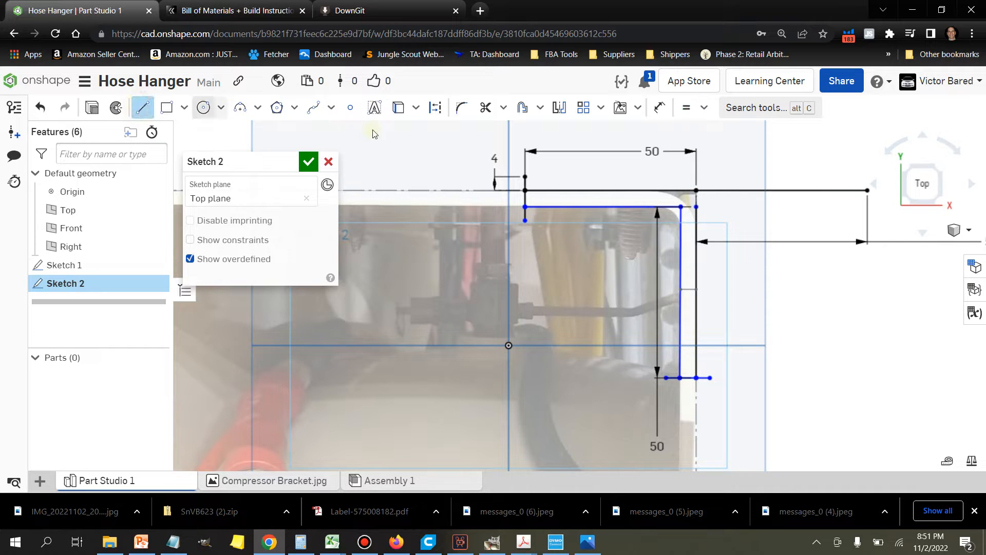
{"action": "left_click", "coordinate": [696, 191]}
{"action": "left_click", "coordinate": [715, 191]}
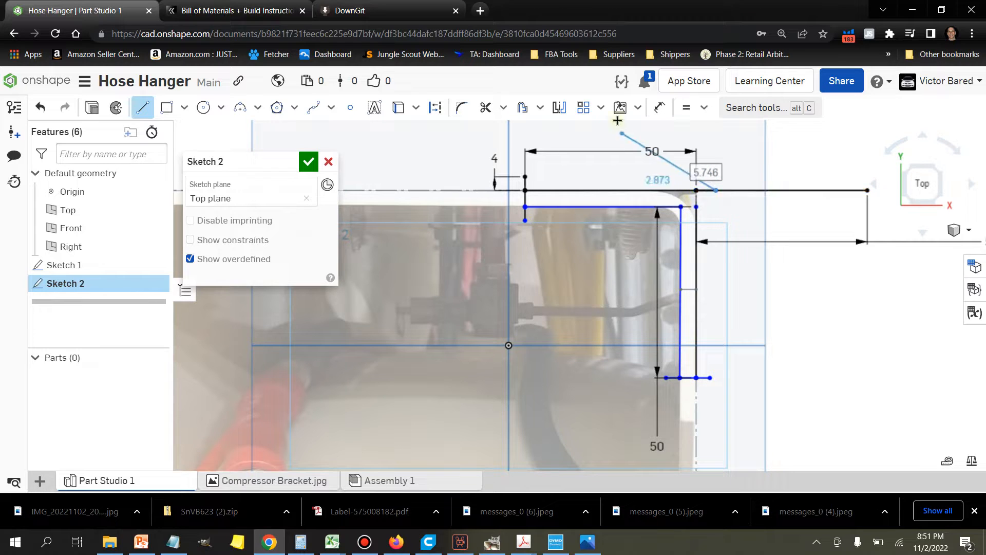
{"action": "left_click", "coordinate": [686, 108]}
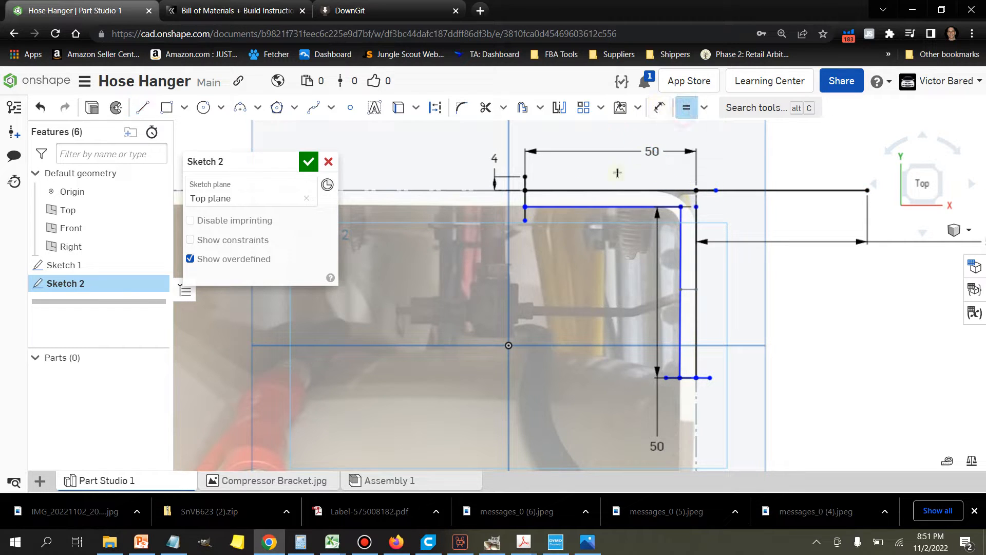
{"action": "left_click", "coordinate": [525, 183]}
{"action": "left_click", "coordinate": [707, 191]}
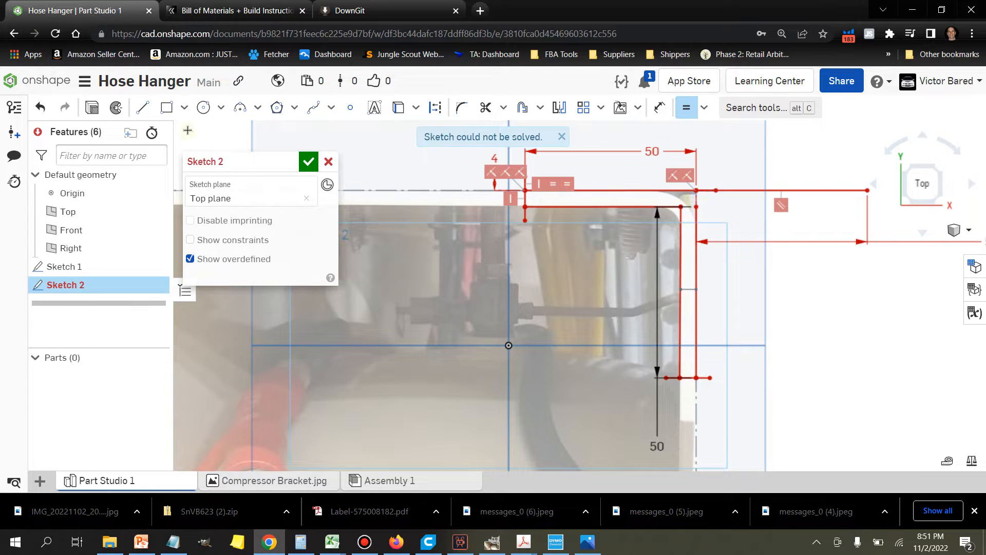
Step: Undo the equal constraint and the short line at the outer corner
{"action": "left_click", "coordinate": [40, 108]}
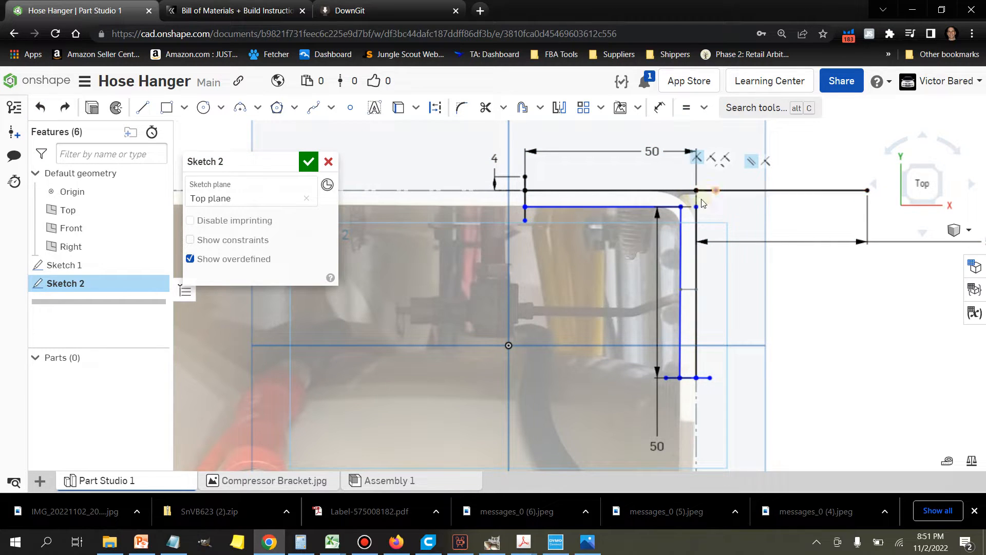
{"action": "left_click", "coordinate": [41, 109]}
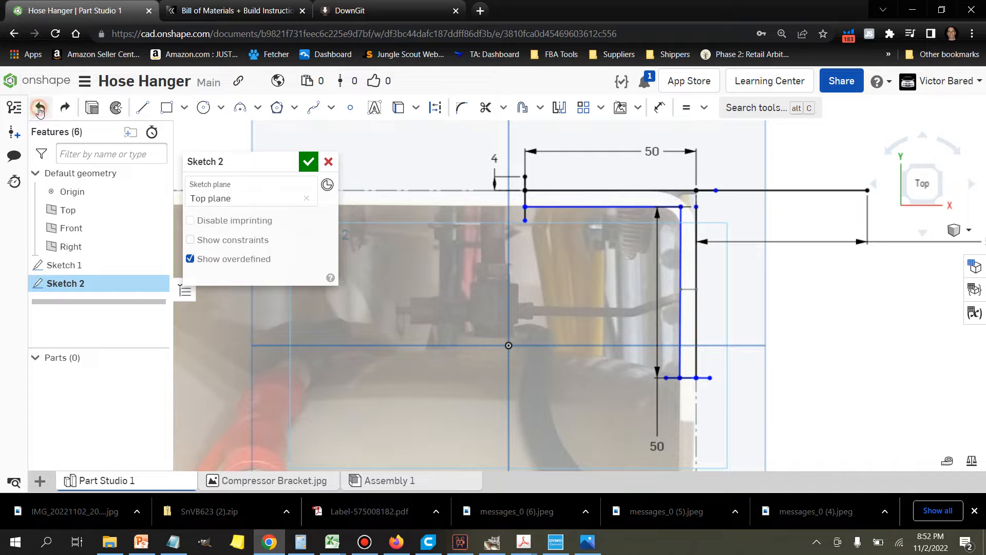
{"action": "left_click", "coordinate": [142, 107]}
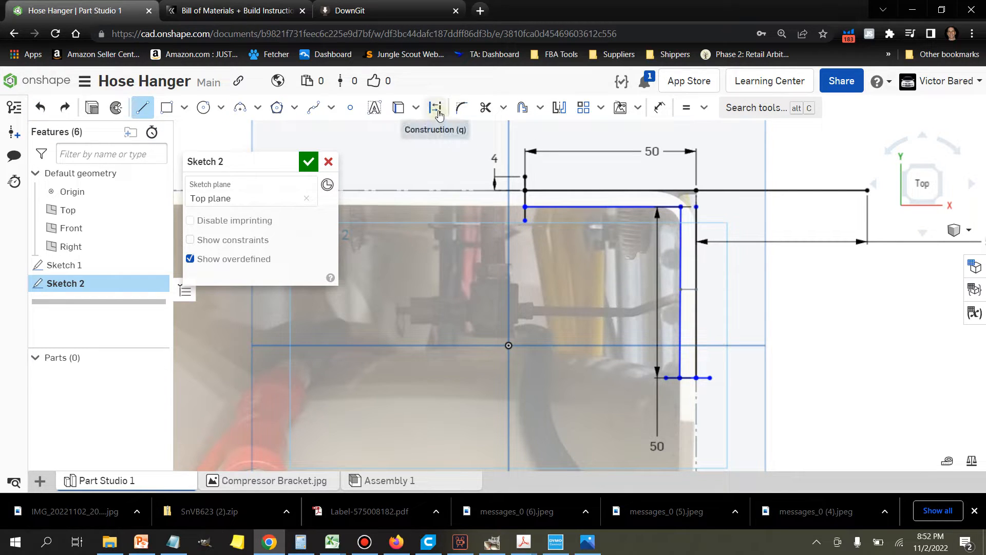
{"action": "left_click", "coordinate": [660, 108]}
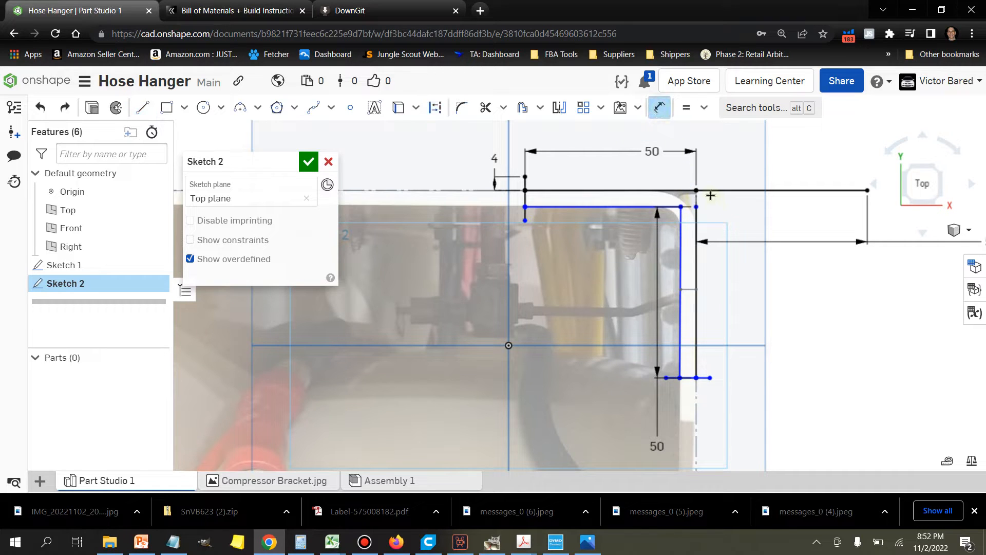
Step: Draw a horizontal line about 8.4 mm outward from the profile's outer corner and make it equal to the 4 mm vertical
{"action": "left_click", "coordinate": [142, 107]}
{"action": "key", "text": "d"}
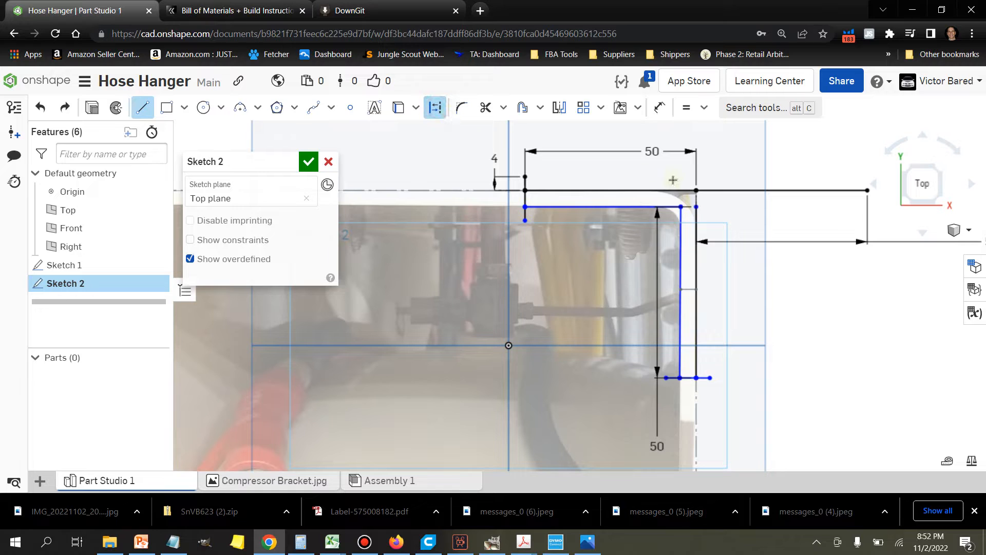
{"action": "left_click", "coordinate": [697, 190]}
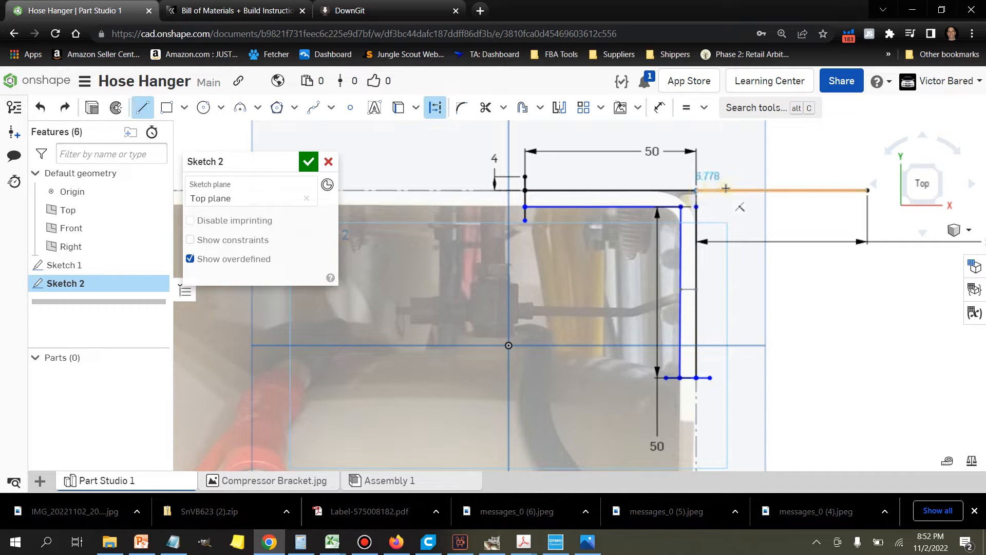
{"action": "left_click", "coordinate": [686, 109]}
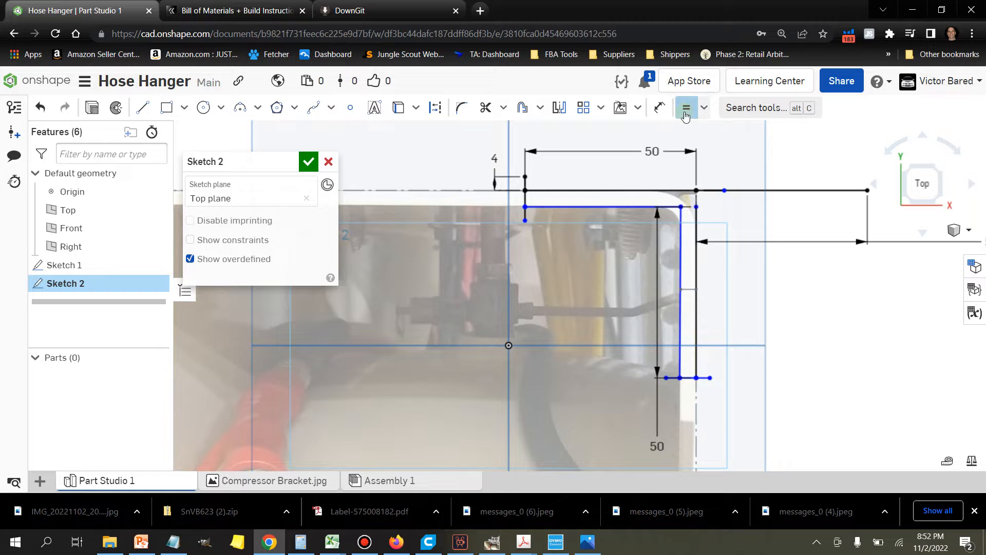
{"action": "left_click", "coordinate": [525, 183]}
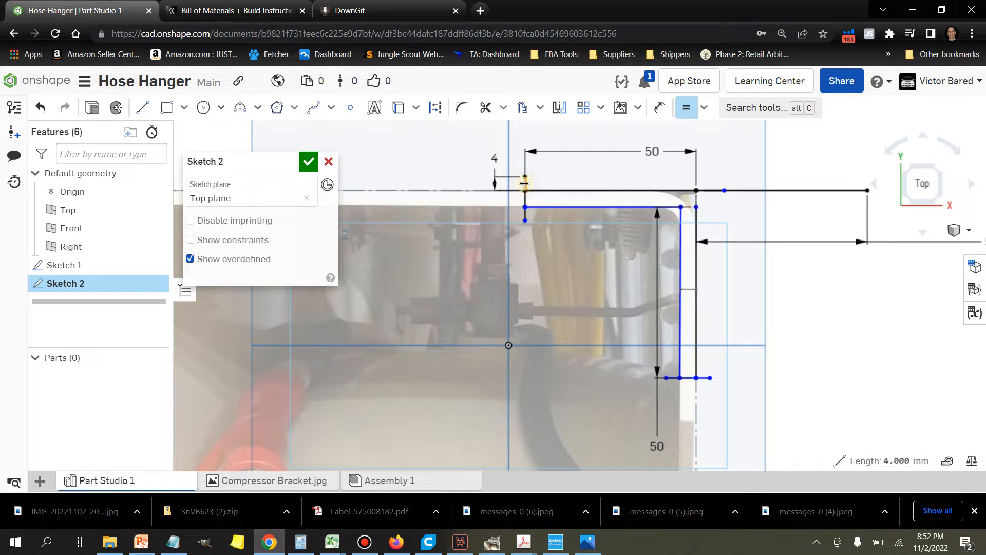
{"action": "left_click", "coordinate": [713, 189]}
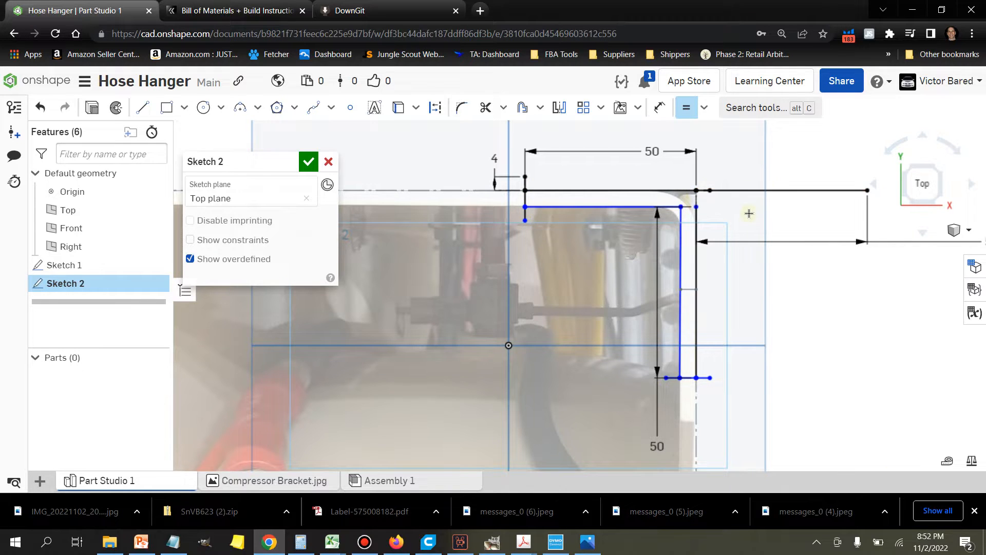
Step: Draw a 54 mm horizontal line from the top of the 4 mm vertical and close it 4 mm down to the corner extension's end
{"action": "scroll", "coordinate": [750, 214], "scroll_direction": "up", "scroll_amount": 3}
{"action": "scroll", "coordinate": [750, 211], "scroll_direction": "down", "scroll_amount": 1}
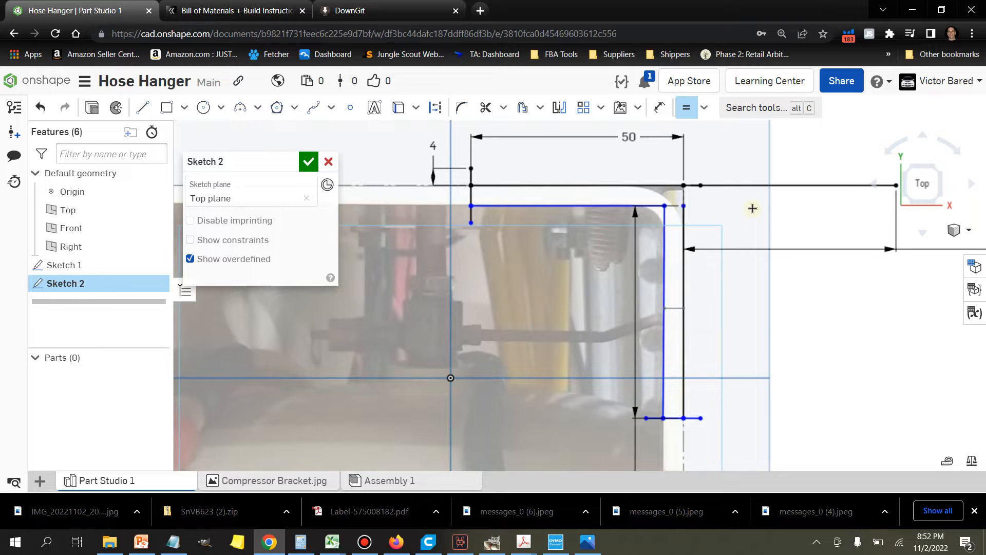
{"action": "left_click", "coordinate": [143, 107]}
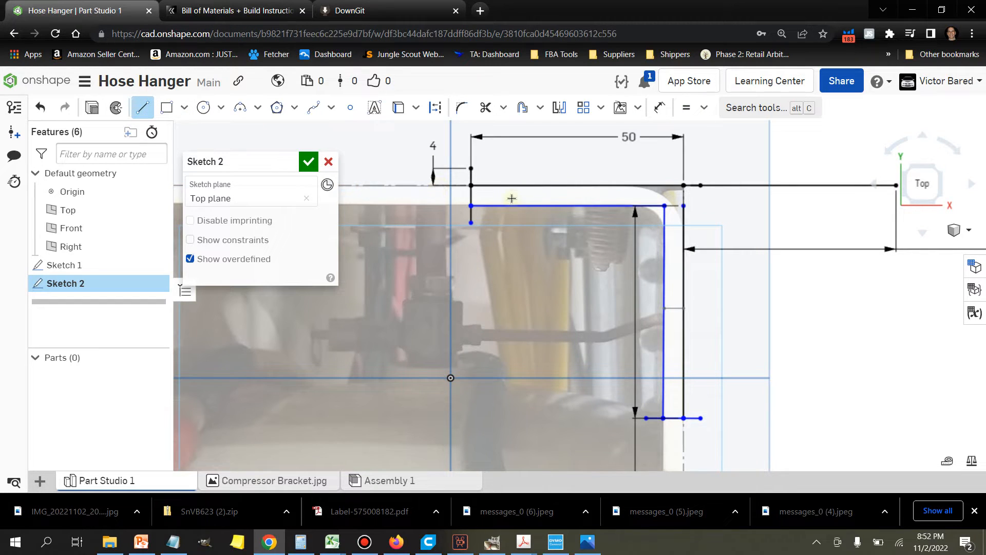
{"action": "left_click", "coordinate": [472, 168]}
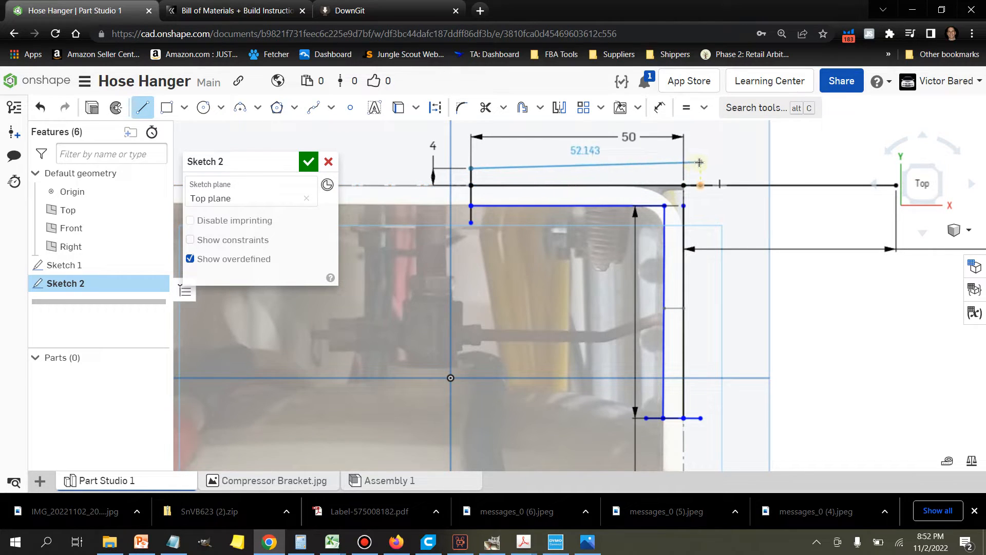
{"action": "left_click", "coordinate": [700, 168]}
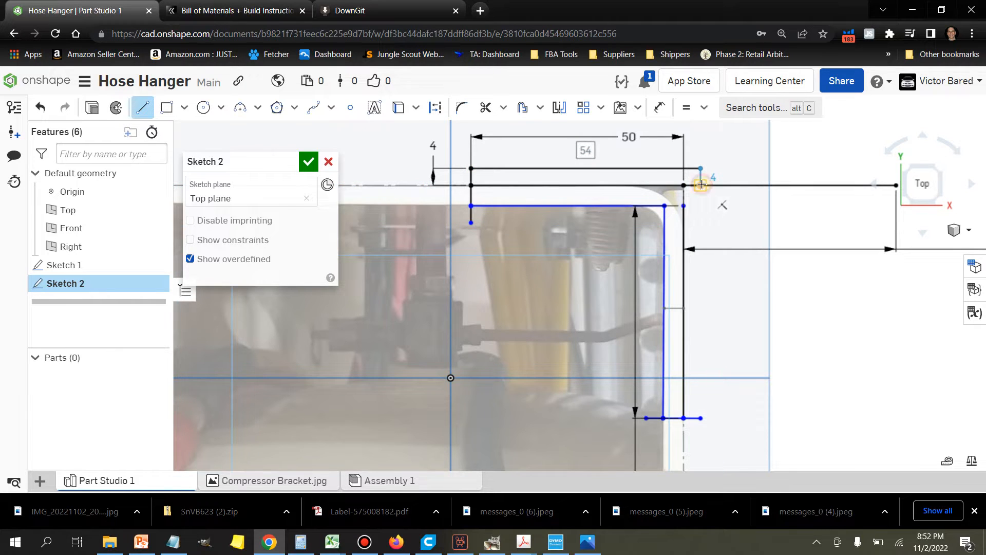
{"action": "left_click", "coordinate": [702, 184]}
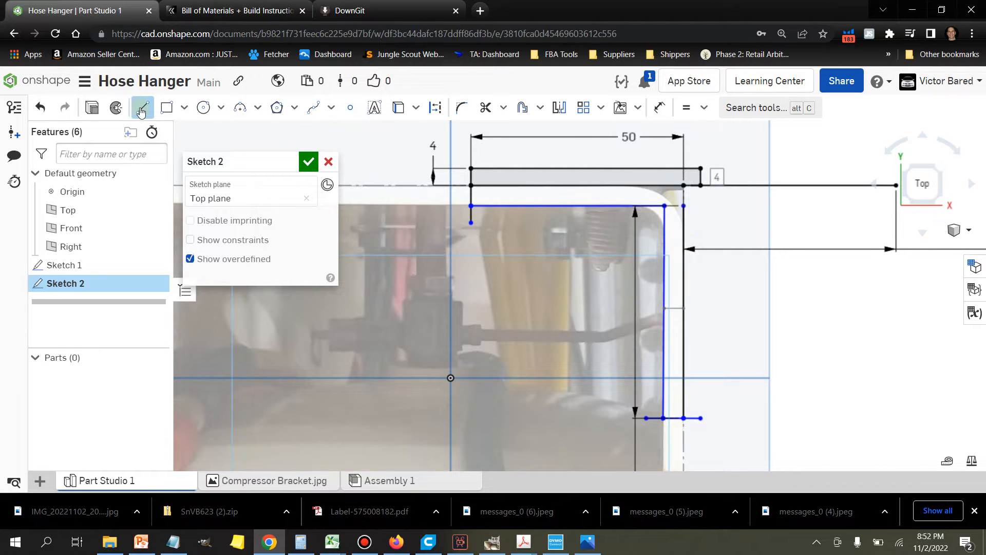
{"action": "key", "text": "Escape"}
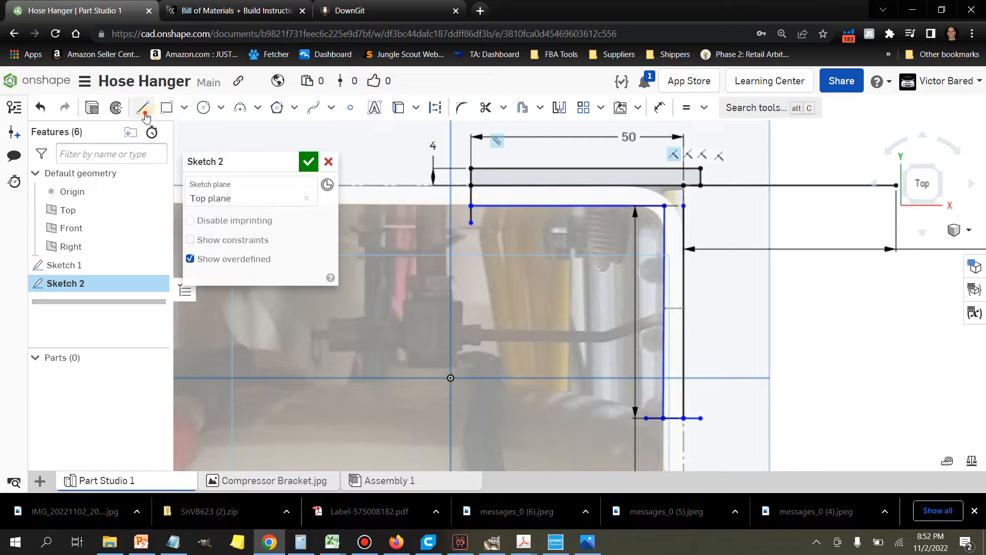
Step: Draw the outer vertical line, about 54.8 mm long, from the corner extension's end to the outer end of the lower short line
{"action": "left_click", "coordinate": [142, 107]}
{"action": "left_click", "coordinate": [701, 186]}
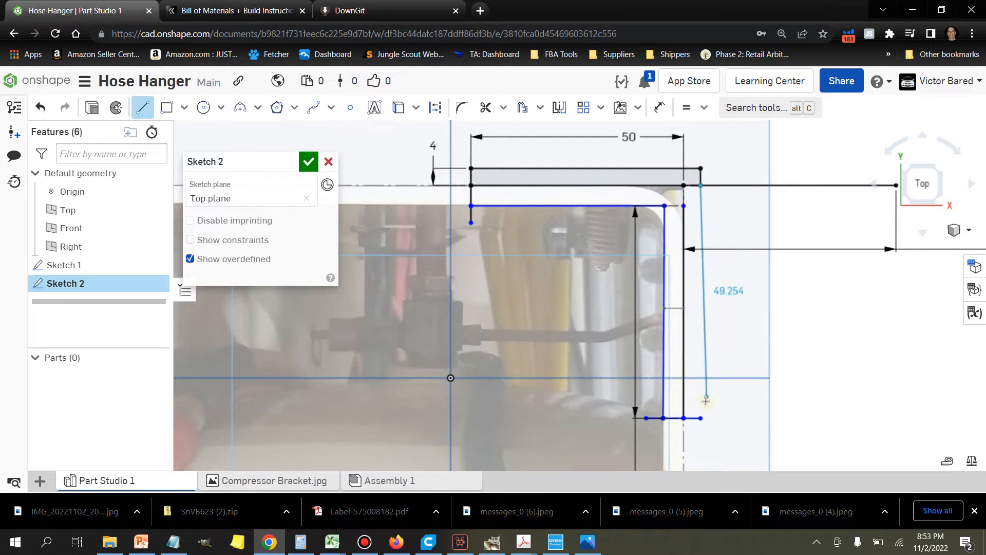
{"action": "left_click", "coordinate": [700, 419]}
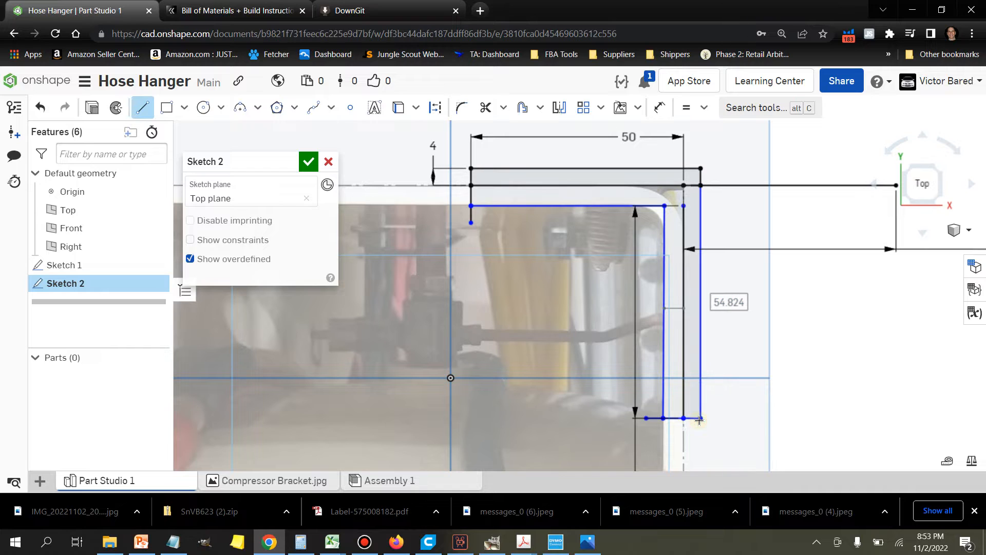
Step: Draw the inner offset outline: a horizontal about 41 mm from the lower short vertical's end, then a 46 mm vertical to the profile's lower inner end
{"action": "left_click", "coordinate": [471, 223]}
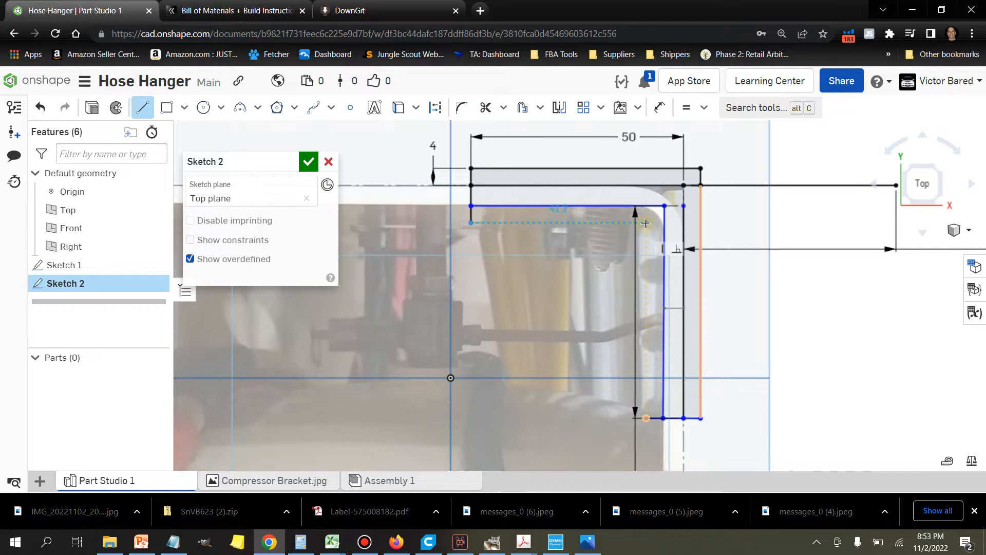
{"action": "left_click", "coordinate": [646, 222]}
{"action": "left_click", "coordinate": [647, 418]}
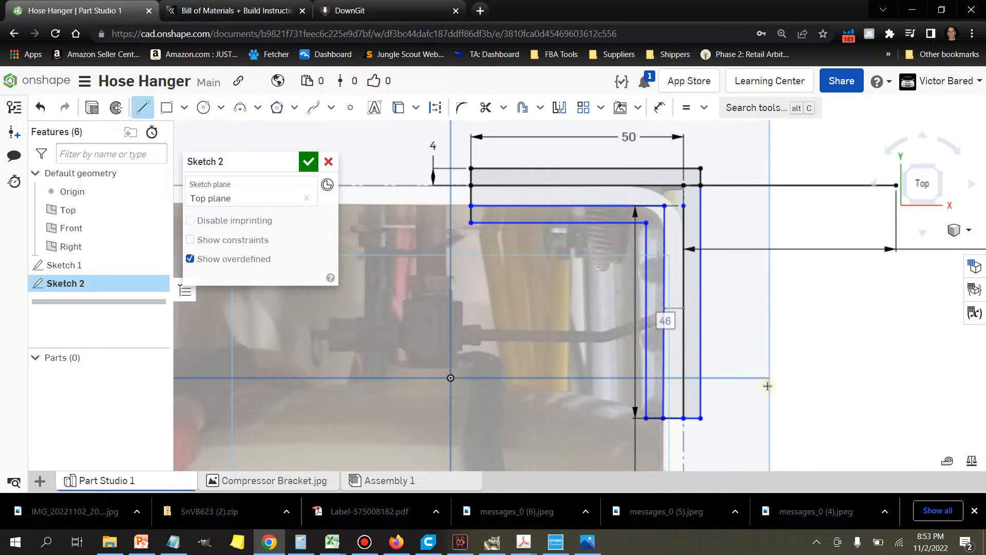
Step: Delete the short vertical segment joining the two long horizontal bracket lines at the profile's left end
{"action": "scroll", "coordinate": [729, 332], "scroll_direction": "up", "scroll_amount": 1}
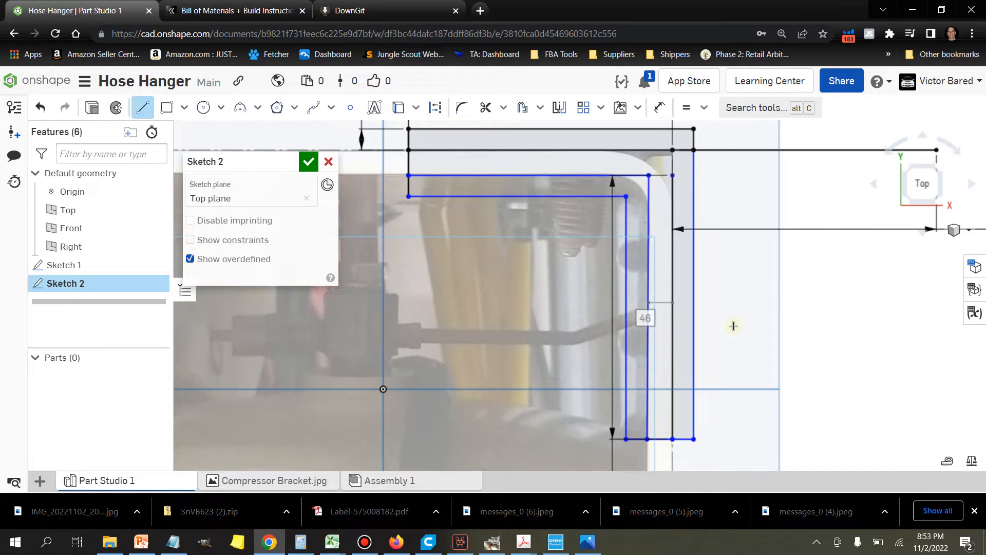
{"action": "scroll", "coordinate": [726, 323], "scroll_direction": "down", "scroll_amount": 1}
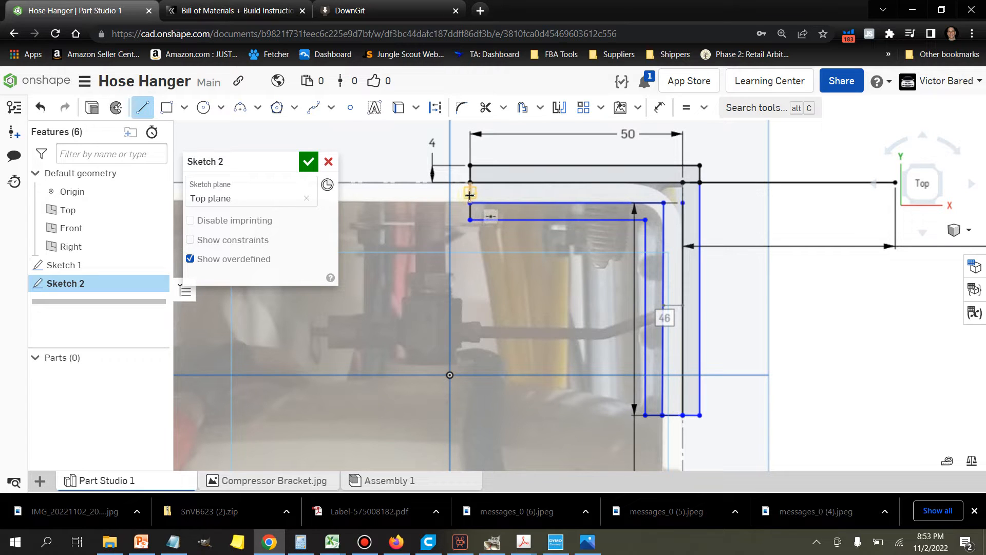
{"action": "left_click", "coordinate": [142, 107]}
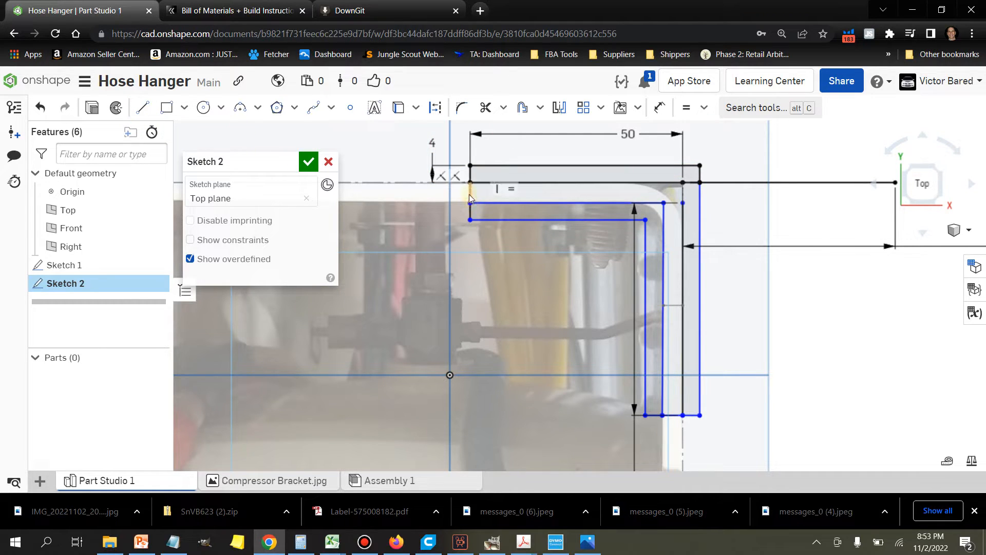
{"action": "scroll", "coordinate": [470, 194], "scroll_direction": "up", "scroll_amount": 4}
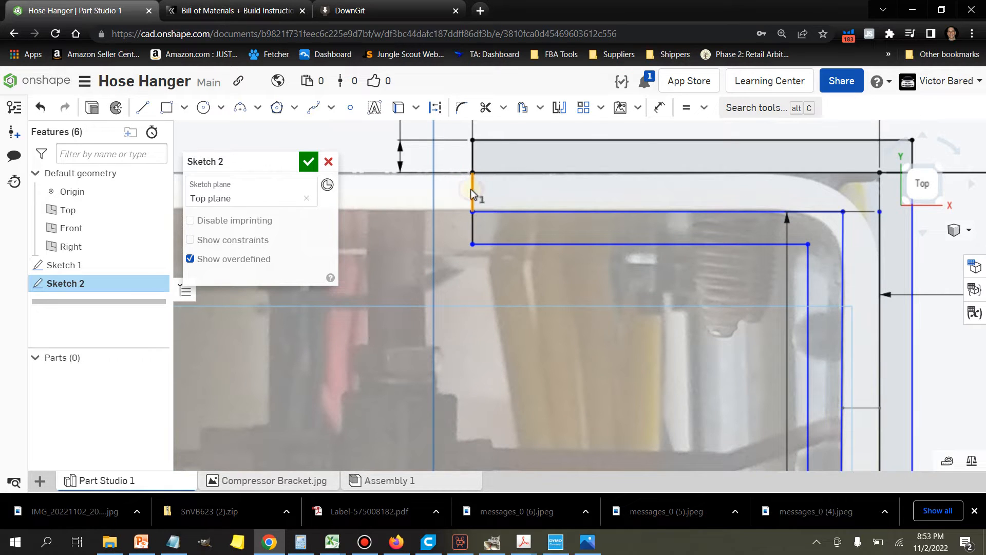
{"action": "left_click", "coordinate": [472, 193]}
{"action": "key", "text": "Delete"}
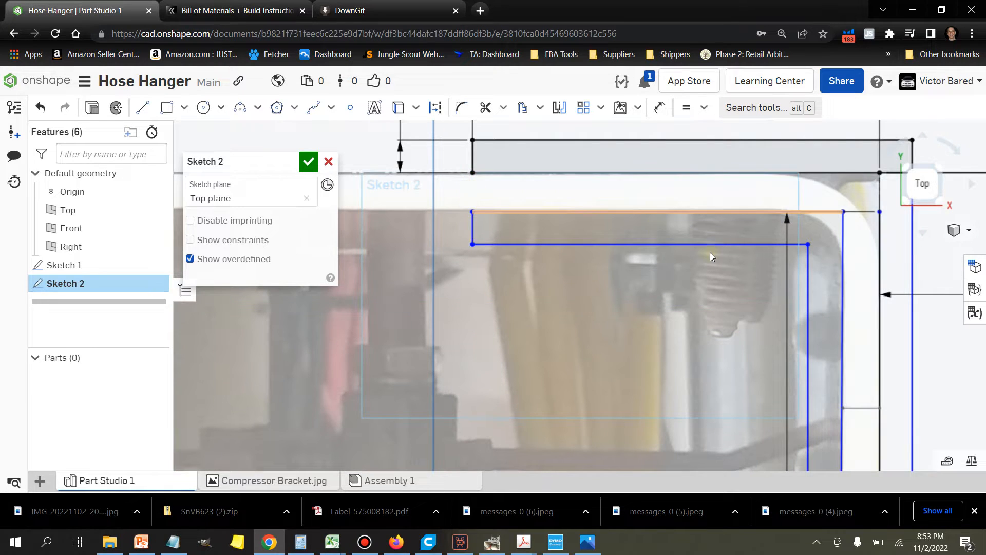
Step: Delete the short horizontal segment bridging the inner and outer vertical walls at the profile's lower end
{"action": "scroll", "coordinate": [698, 248], "scroll_direction": "down", "scroll_amount": 3}
{"action": "scroll", "coordinate": [711, 414], "scroll_direction": "up", "scroll_amount": 2}
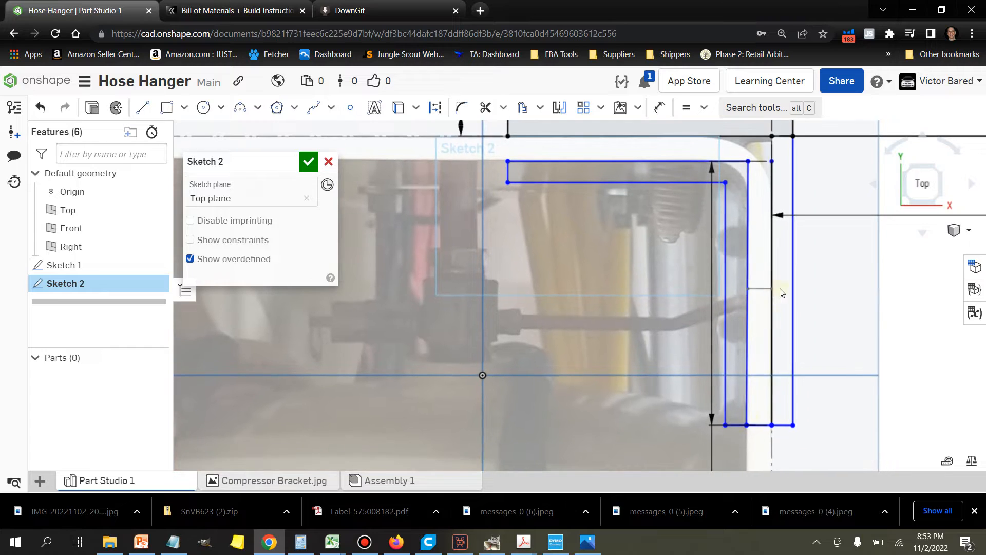
{"action": "scroll", "coordinate": [704, 414], "scroll_direction": "up", "scroll_amount": 1}
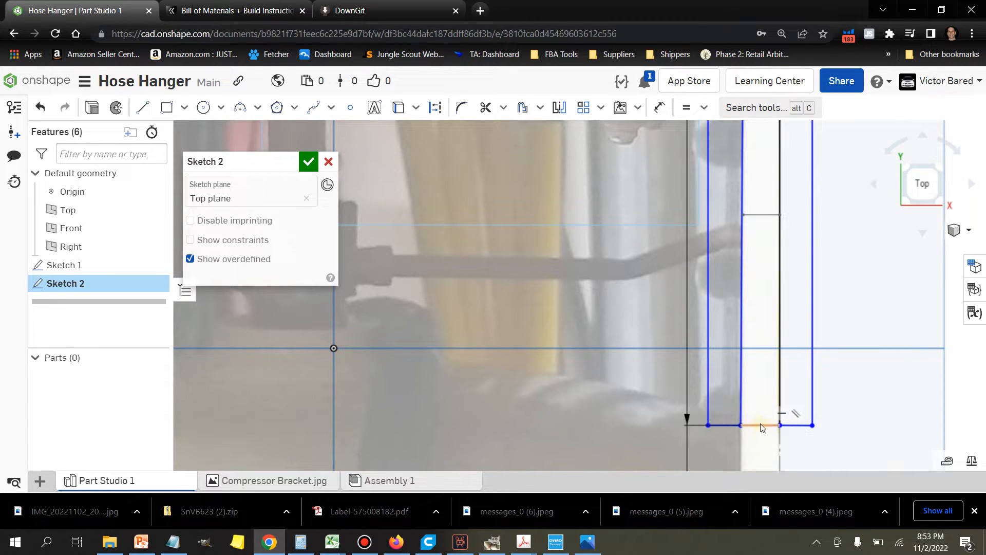
{"action": "scroll", "coordinate": [751, 424], "scroll_direction": "down", "scroll_amount": 3}
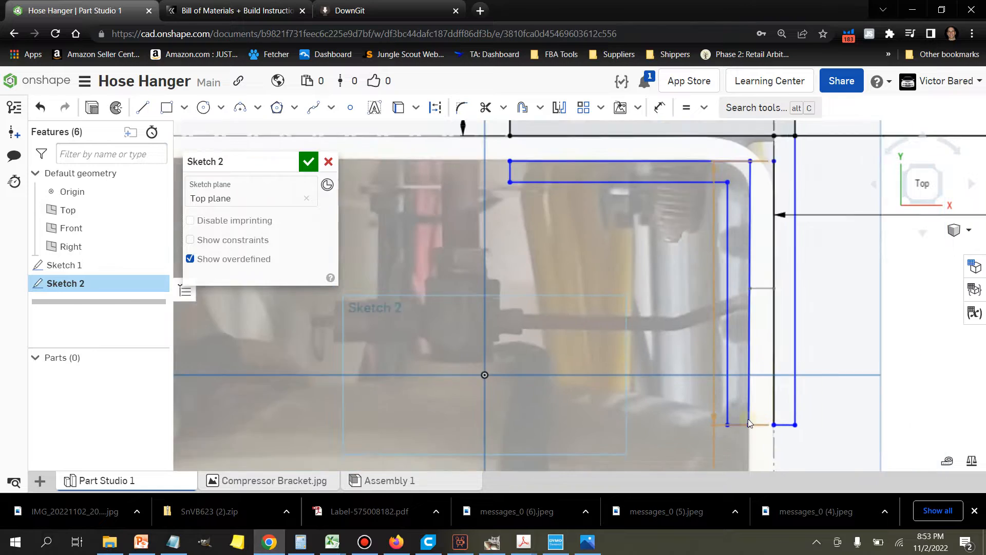
{"action": "scroll", "coordinate": [749, 421], "scroll_direction": "down", "scroll_amount": 1}
{"action": "middle_click_drag", "start_coordinate": [648, 393], "coordinate": [637, 411]}
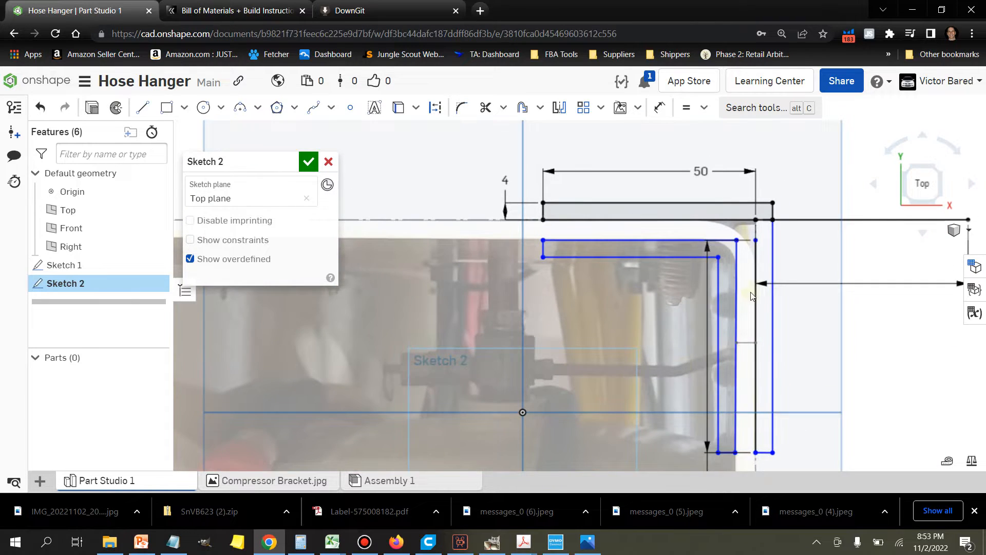
Step: Apply a sketch fillet between the inner wall's 45.5 mm horizontal line and the adjoining vertical line, at the bracket's inside corner
{"action": "scroll", "coordinate": [750, 286], "scroll_direction": "up", "scroll_amount": 4}
{"action": "scroll", "coordinate": [634, 284], "scroll_direction": "down", "scroll_amount": 3}
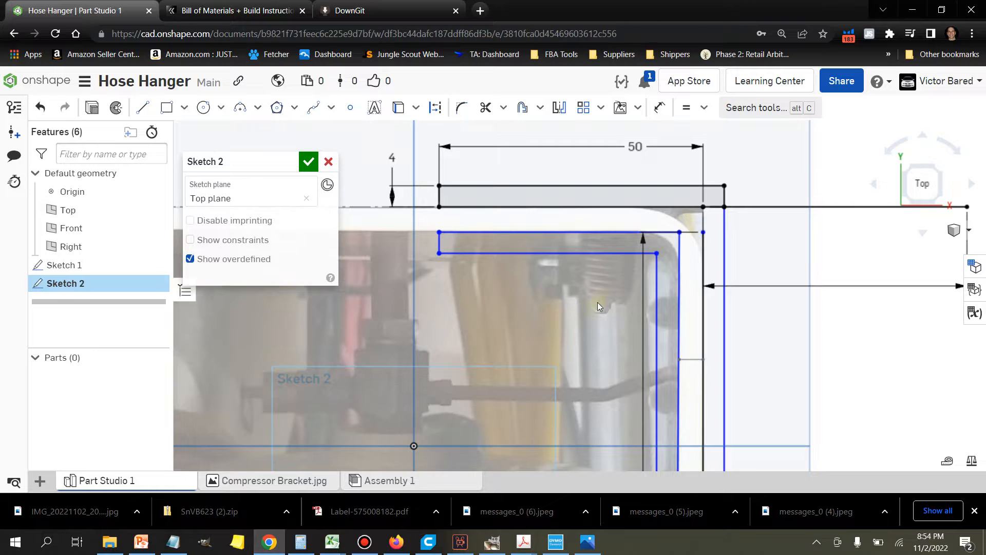
{"action": "scroll", "coordinate": [642, 283], "scroll_direction": "up", "scroll_amount": 1}
{"action": "scroll", "coordinate": [707, 252], "scroll_direction": "up", "scroll_amount": 3}
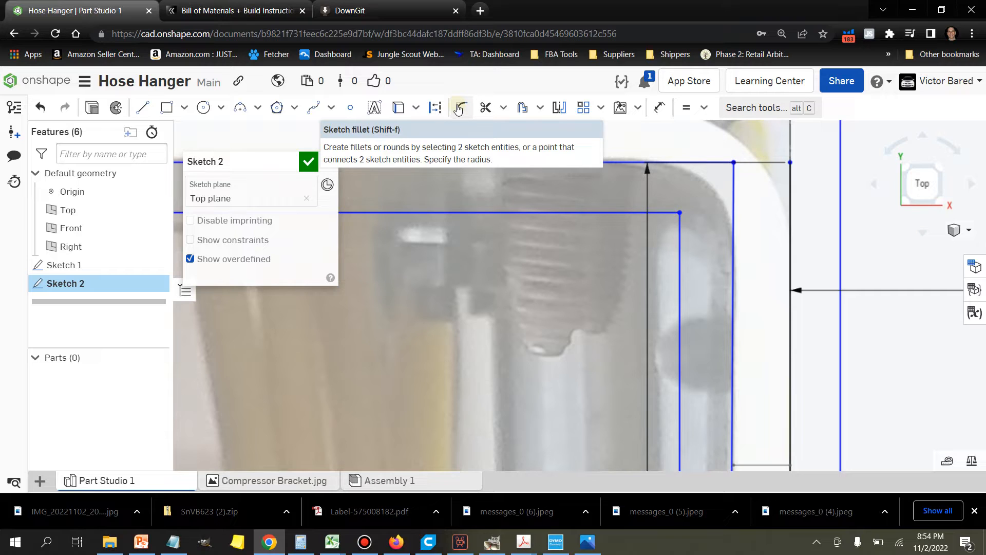
{"action": "left_click", "coordinate": [460, 110]}
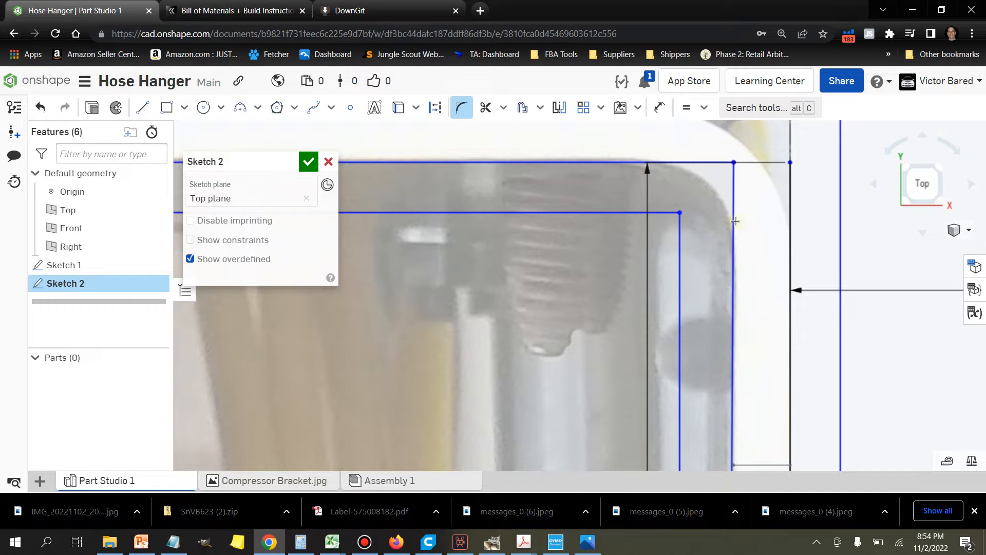
{"action": "scroll", "coordinate": [627, 169], "scroll_direction": "up", "scroll_amount": 3}
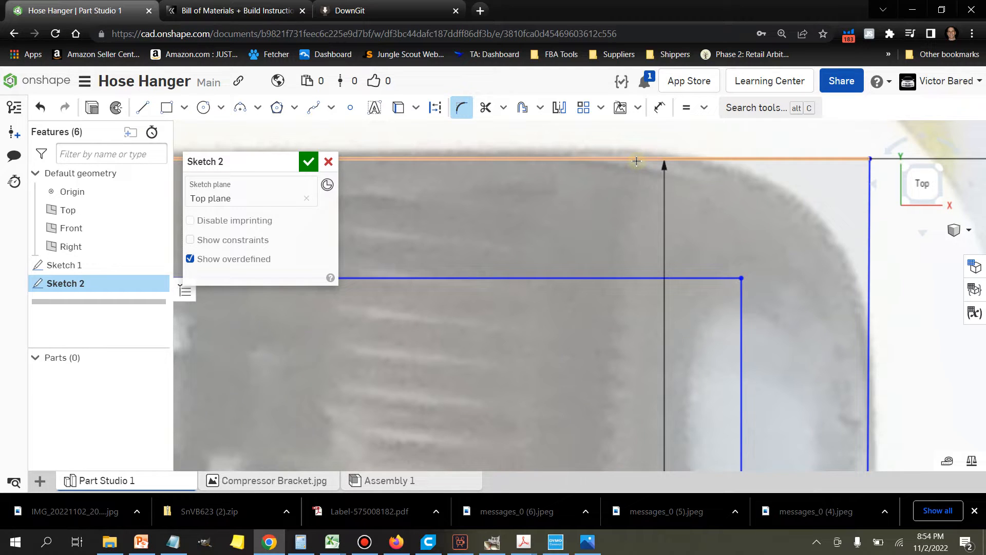
{"action": "left_click", "coordinate": [637, 159]}
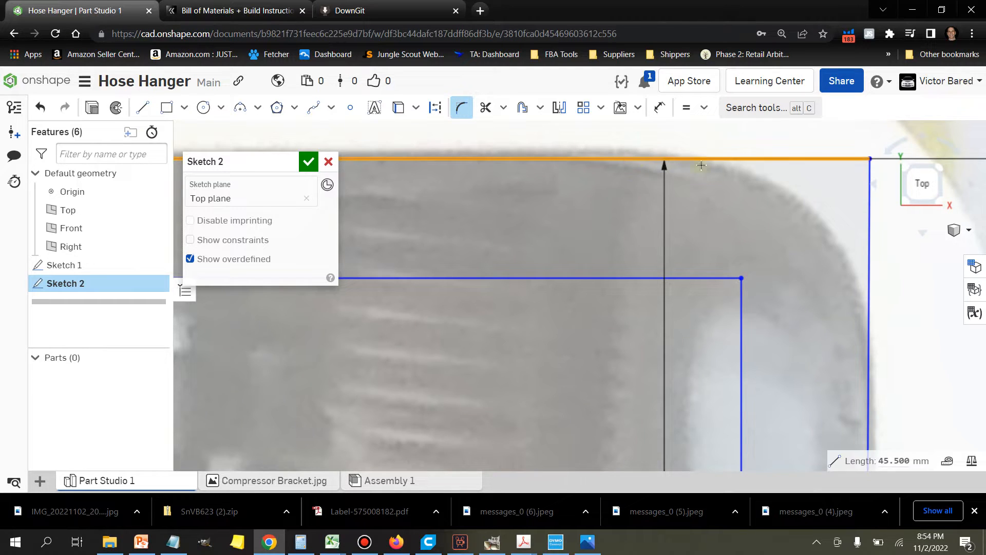
{"action": "scroll", "coordinate": [751, 188], "scroll_direction": "down", "scroll_amount": 3}
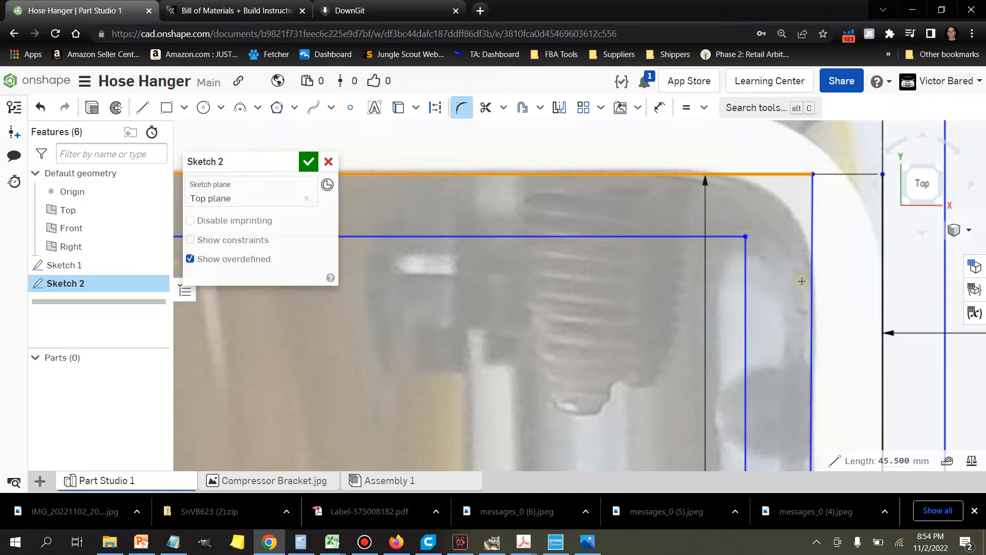
{"action": "scroll", "coordinate": [808, 298], "scroll_direction": "up", "scroll_amount": 3}
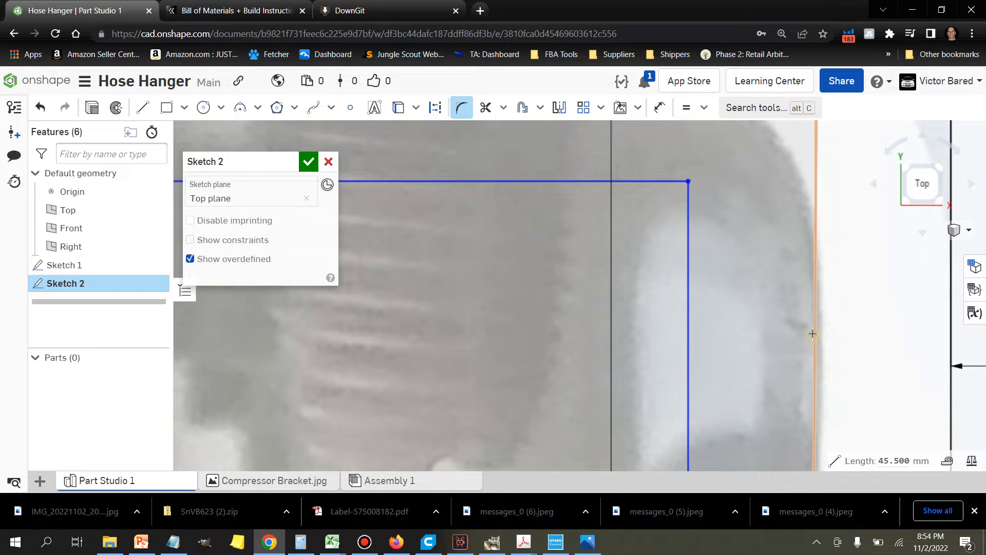
{"action": "scroll", "coordinate": [816, 344], "scroll_direction": "down", "scroll_amount": 3}
{"action": "scroll", "coordinate": [810, 336], "scroll_direction": "up", "scroll_amount": 3}
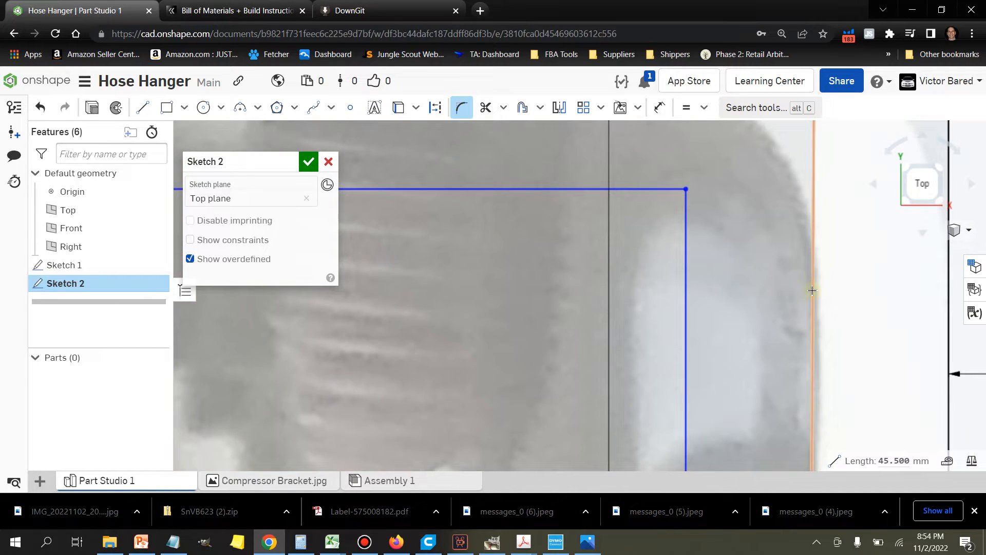
{"action": "scroll", "coordinate": [812, 290], "scroll_direction": "down", "scroll_amount": 2}
{"action": "scroll", "coordinate": [813, 290], "scroll_direction": "down", "scroll_amount": 2}
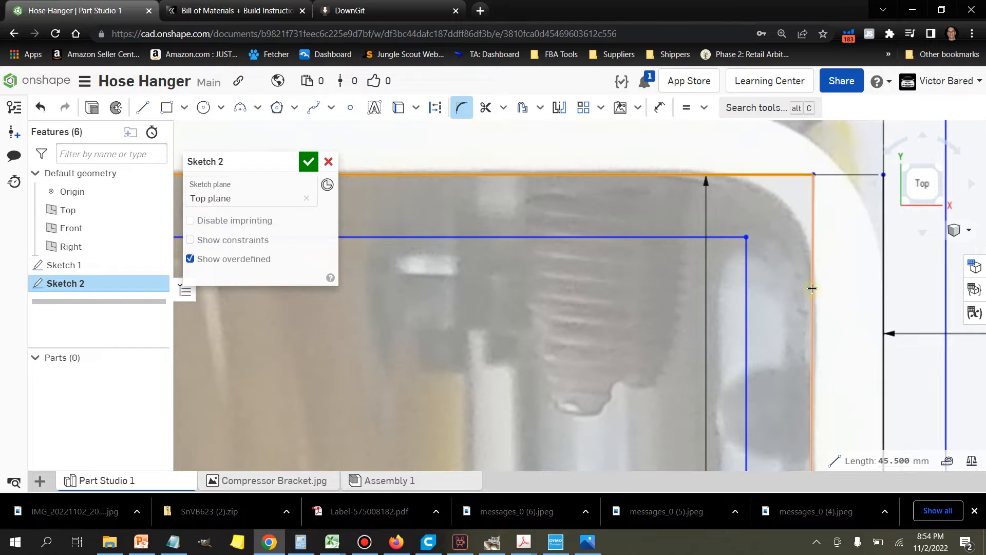
{"action": "left_click", "coordinate": [812, 288]}
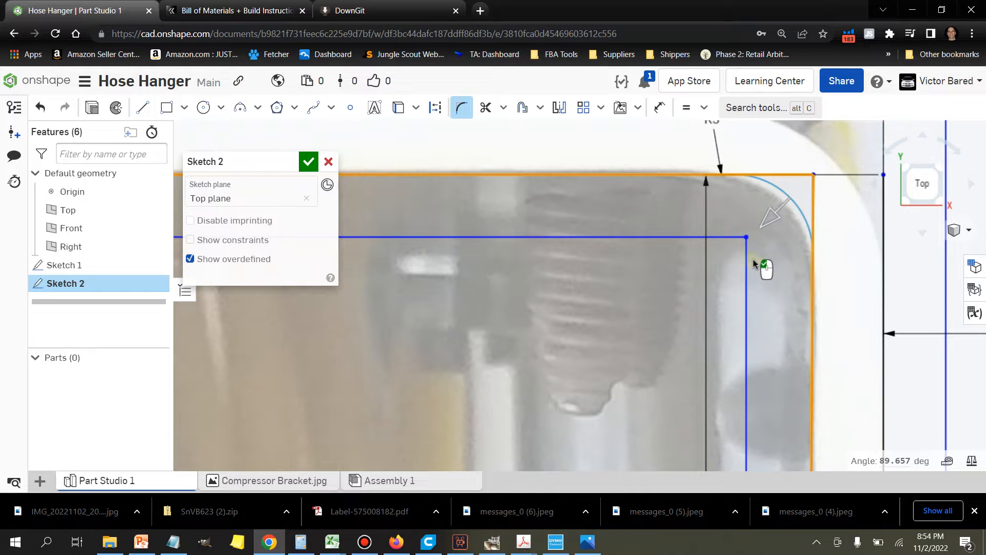
Step: Enlarge the inside corner fillet to a 6.5 mm radius so it follows the bracket's curve in the photo
{"action": "scroll", "coordinate": [751, 251], "scroll_direction": "up", "scroll_amount": 2}
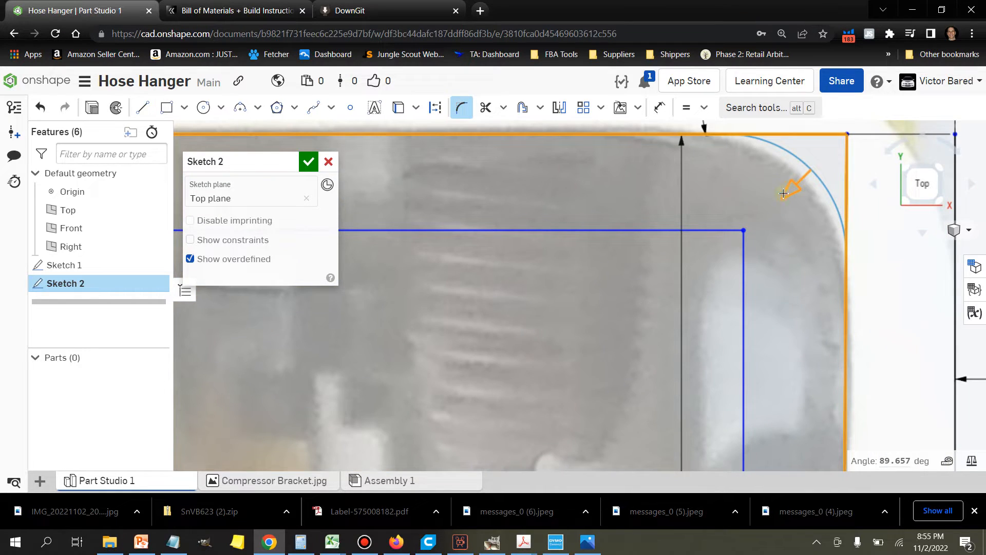
{"action": "left_click_drag", "start_coordinate": [789, 194], "coordinate": [780, 208]}
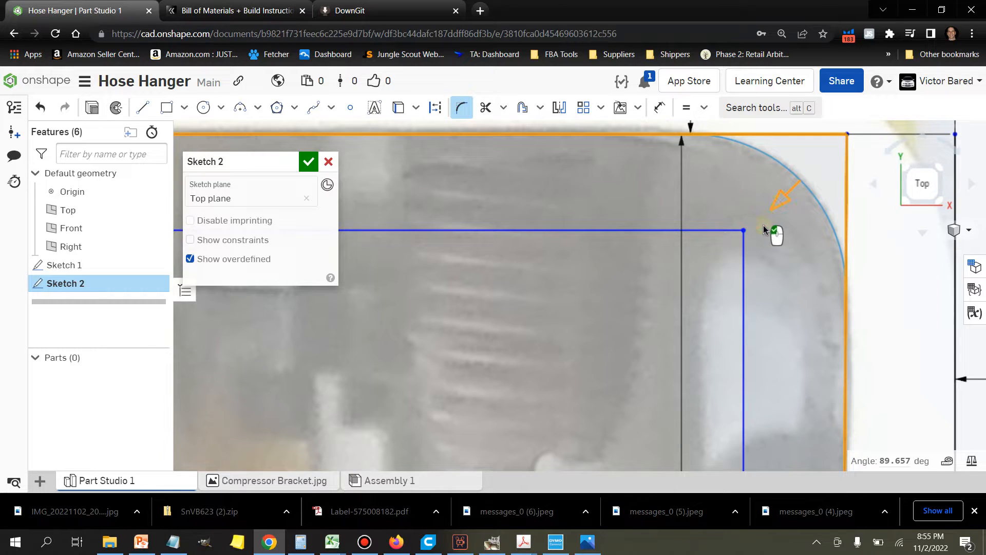
{"action": "scroll", "coordinate": [755, 242], "scroll_direction": "down", "scroll_amount": 5}
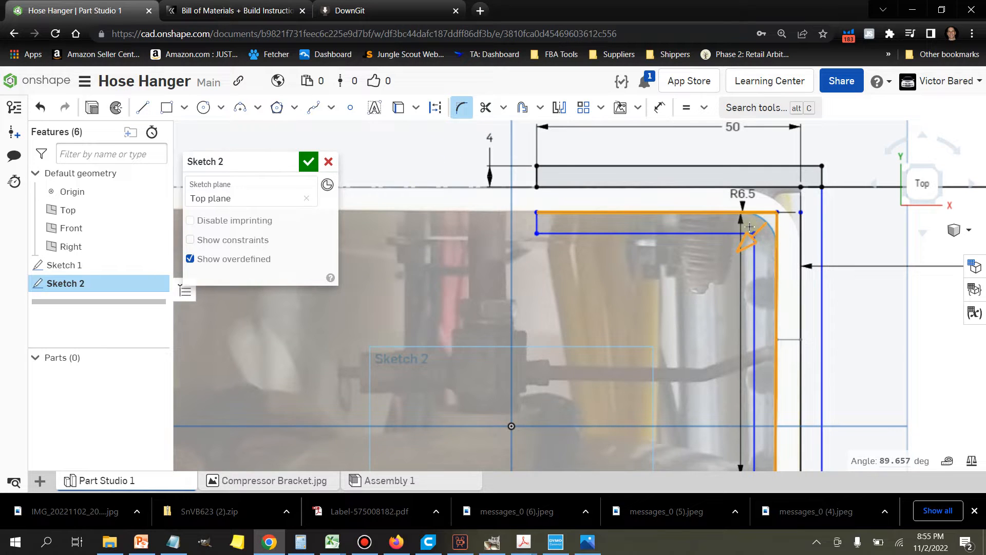
{"action": "scroll", "coordinate": [750, 234], "scroll_direction": "up", "scroll_amount": 3}
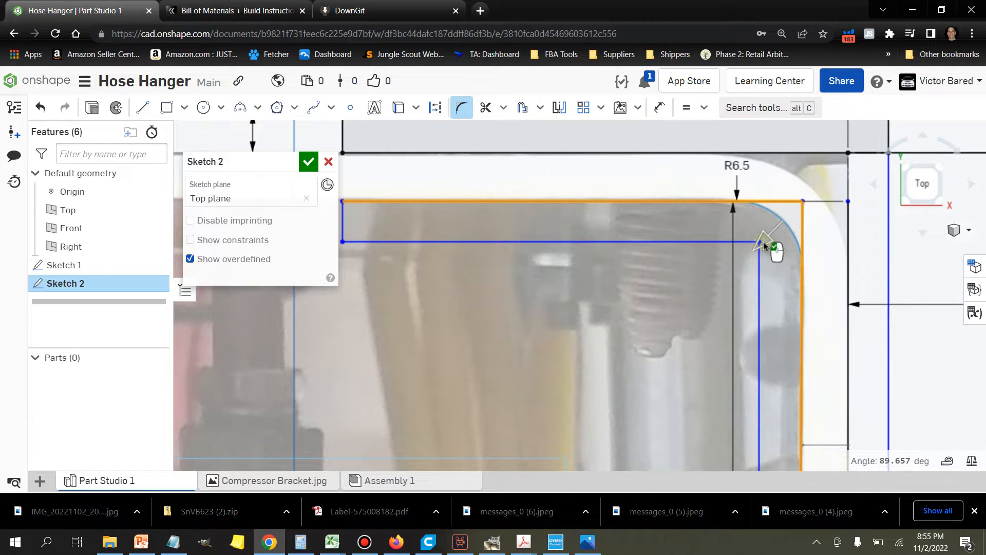
{"action": "left_click", "coordinate": [774, 216]}
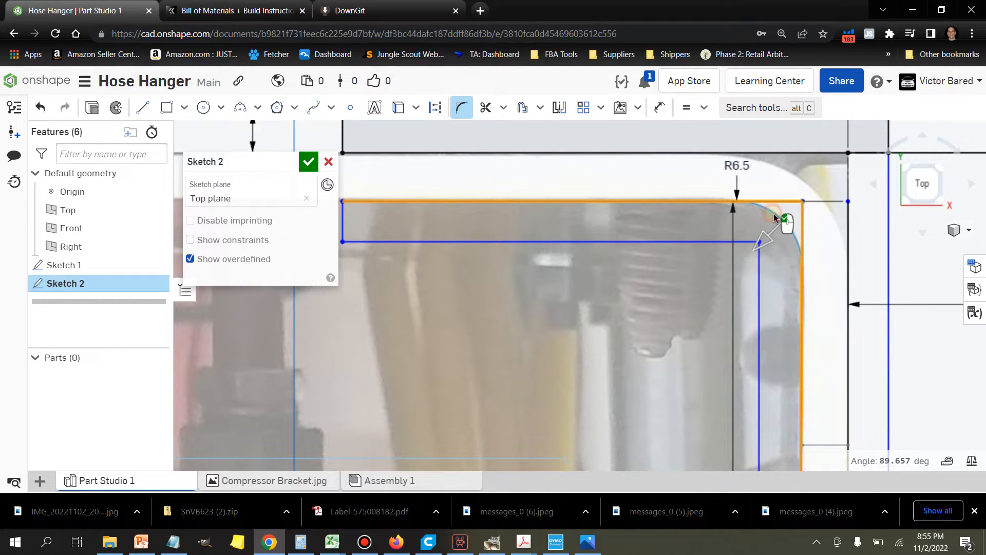
{"action": "left_click", "coordinate": [775, 216]}
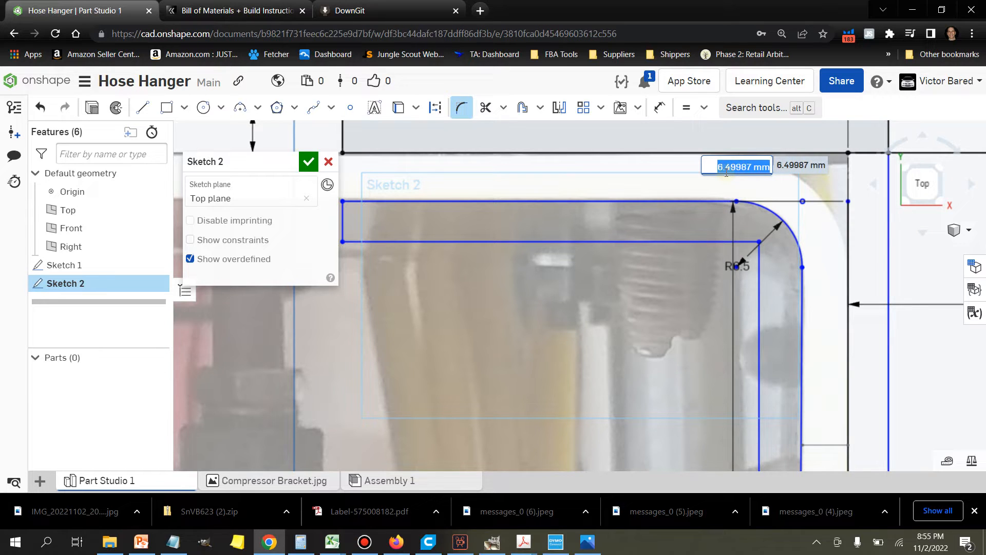
{"action": "type", "text": "6.5"}
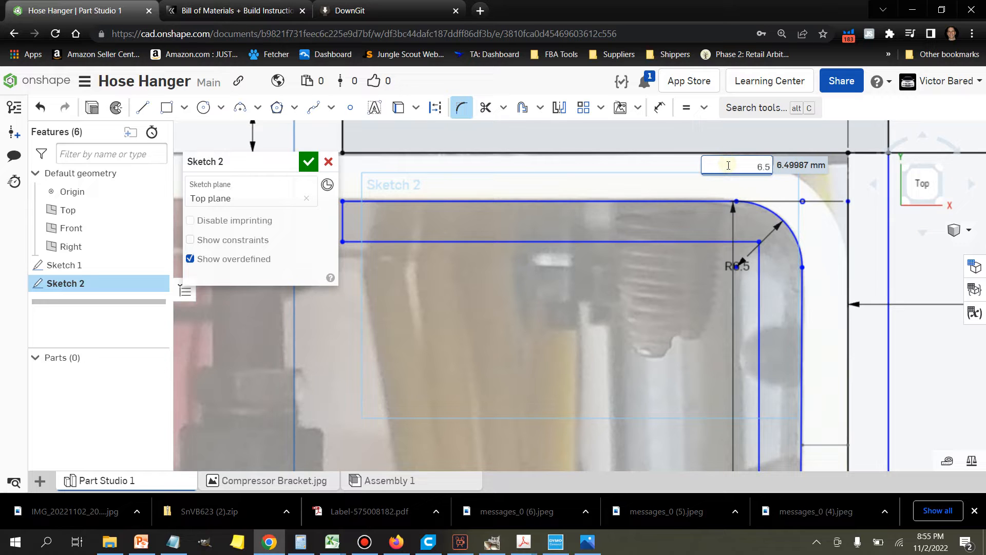
{"action": "key", "text": "Return"}
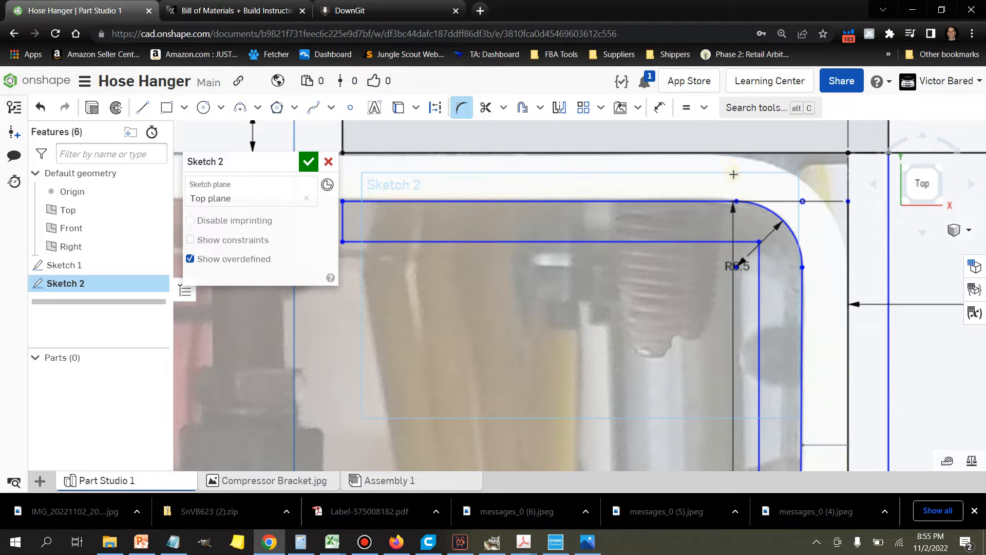
Step: Fillet the bracket's outside corner between the 50 mm horizontal line and the adjoining vertical line
{"action": "scroll", "coordinate": [729, 231], "scroll_direction": "down", "scroll_amount": 1}
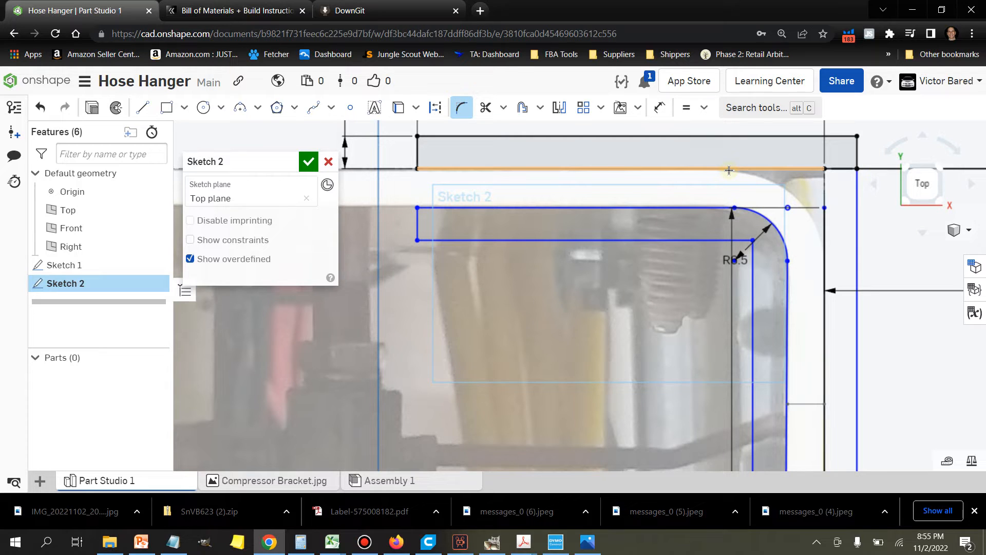
{"action": "left_click", "coordinate": [728, 169]}
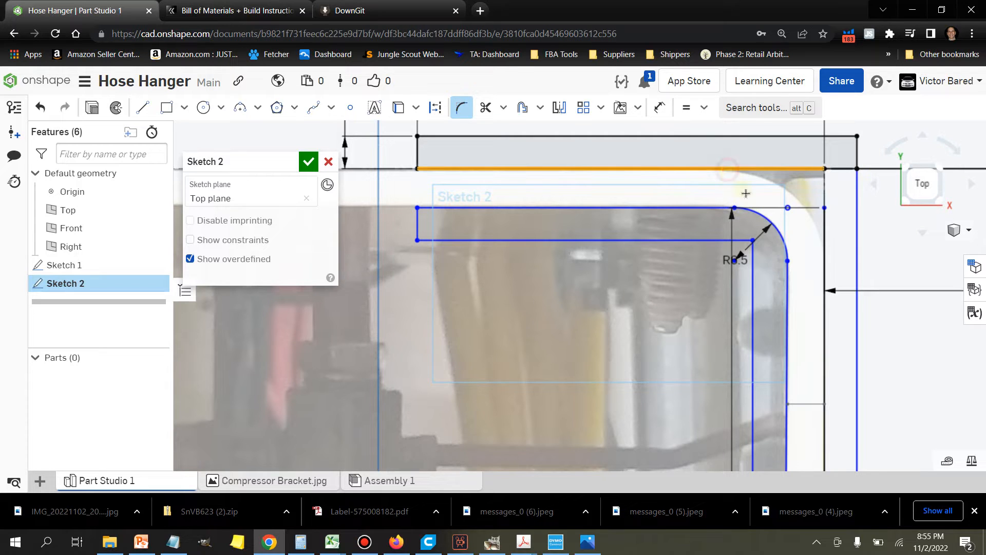
{"action": "left_click", "coordinate": [823, 258]}
{"action": "scroll", "coordinate": [781, 205], "scroll_direction": "up", "scroll_amount": 2}
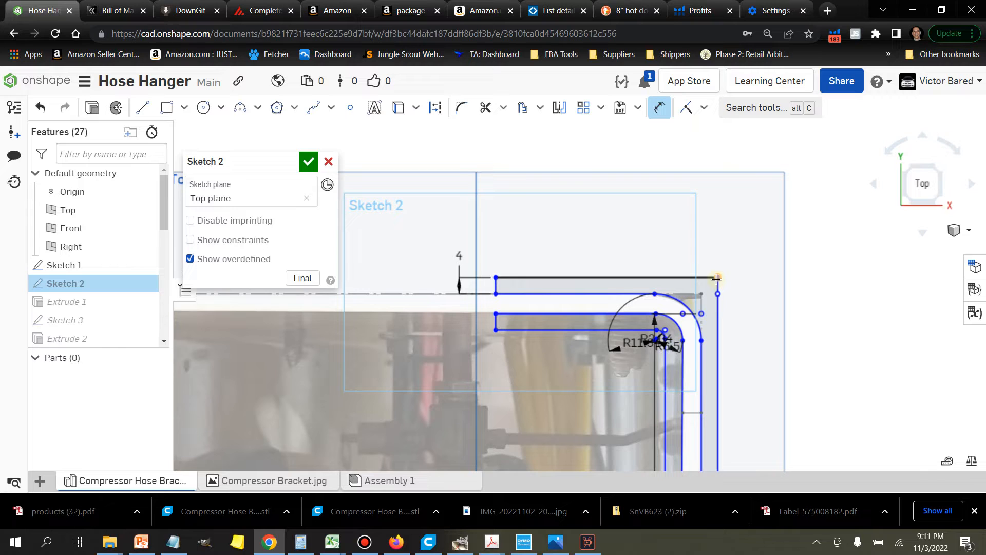
Step: Fillet the outermost corner between the 54 mm horizontal and outer vertical lines with a radius of about 12.07 mm
{"action": "left_click", "coordinate": [462, 109]}
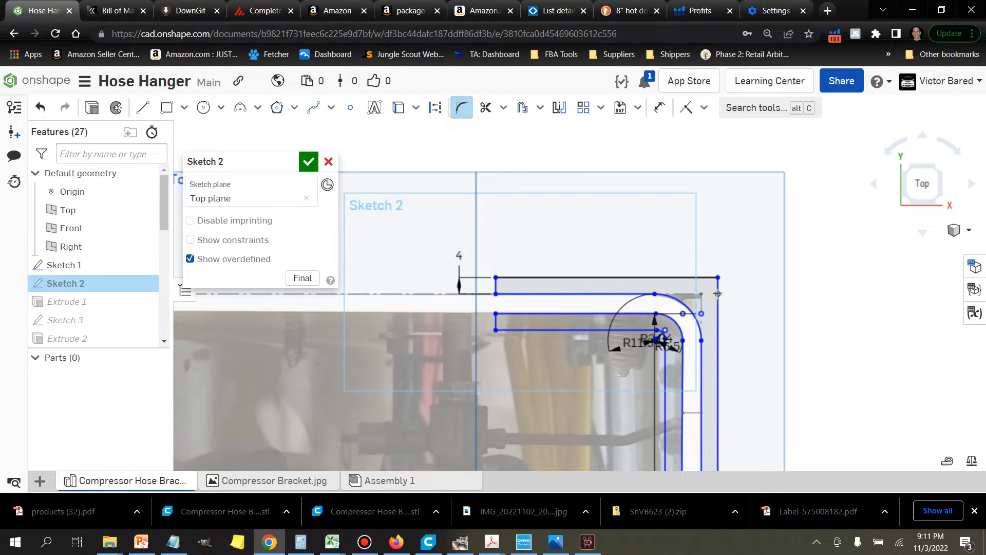
{"action": "left_click", "coordinate": [696, 278]}
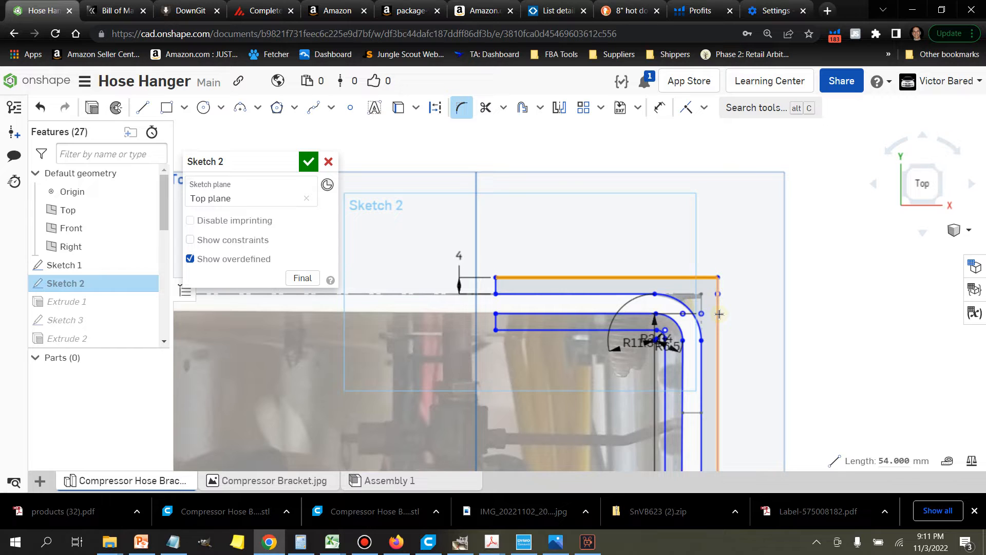
{"action": "left_click", "coordinate": [719, 314]}
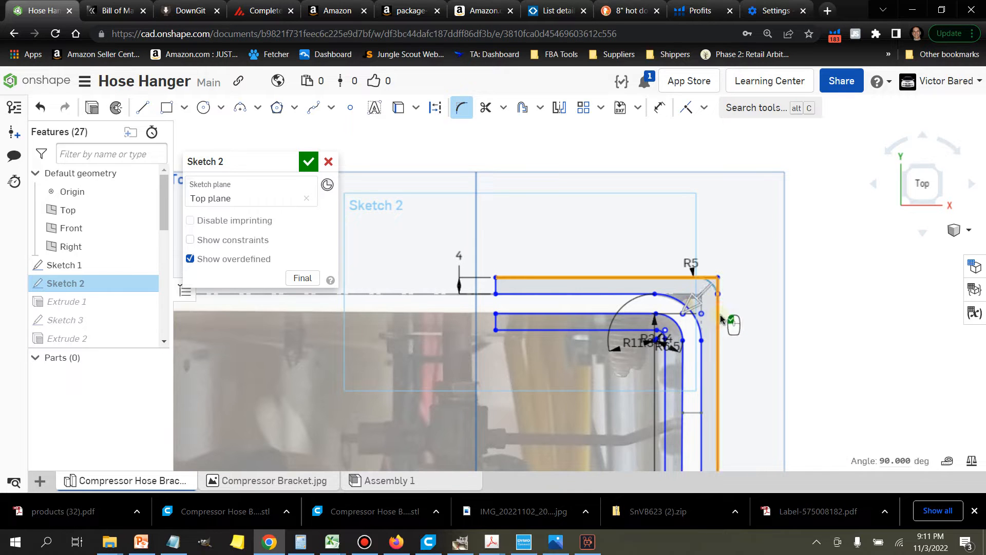
{"action": "scroll", "coordinate": [721, 318], "scroll_direction": "up", "scroll_amount": 5}
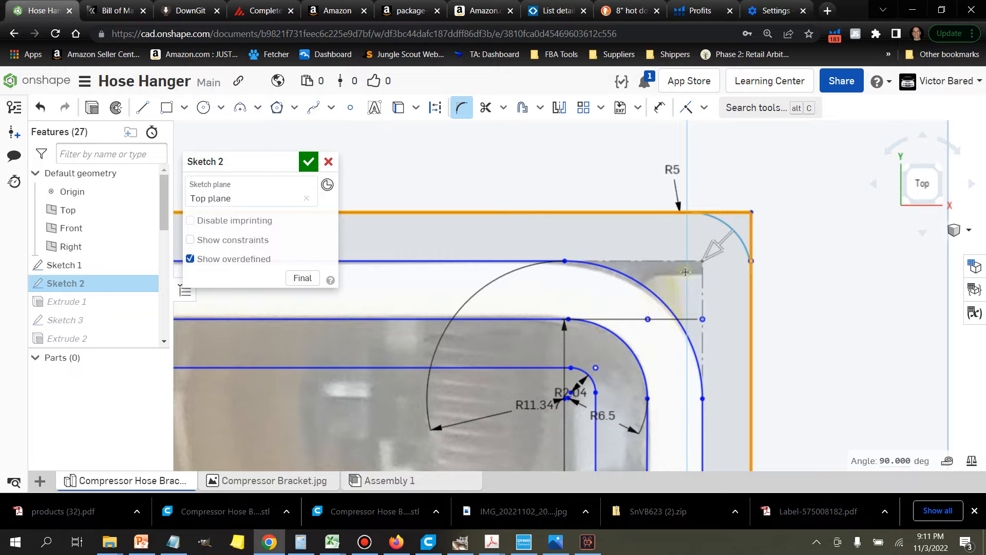
{"action": "left_click_drag", "start_coordinate": [712, 255], "coordinate": [692, 286]}
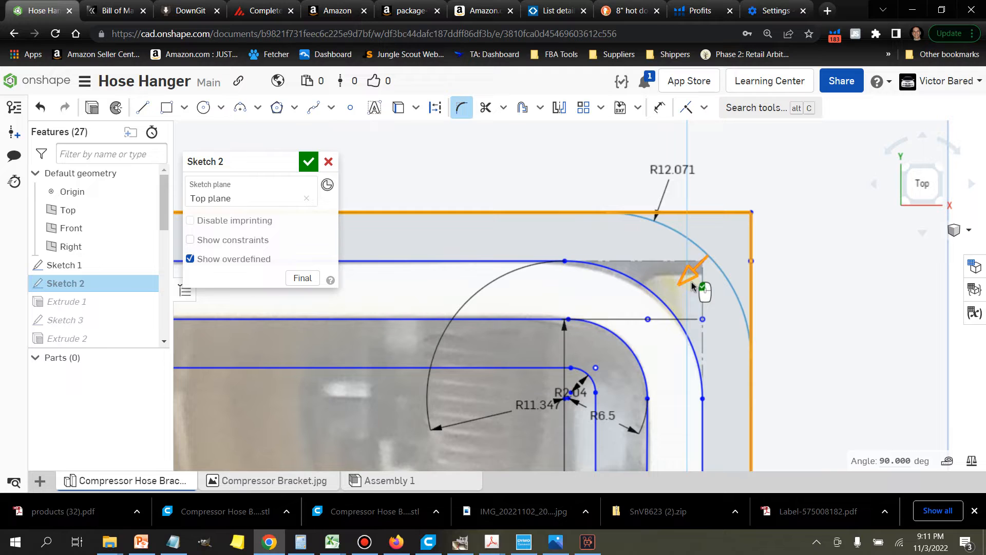
{"action": "left_click_drag", "start_coordinate": [692, 282], "coordinate": [692, 280]}
{"action": "left_click", "coordinate": [722, 272]}
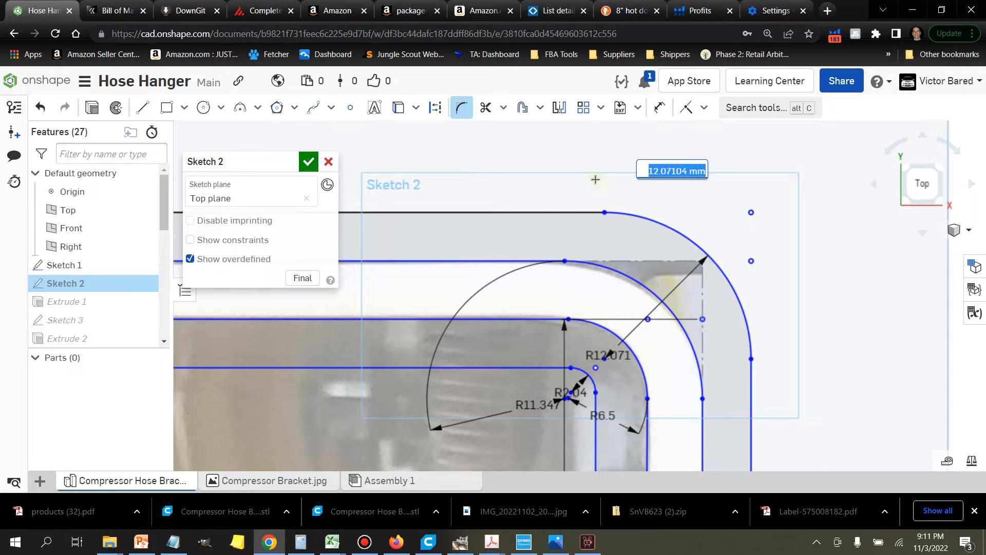
Step: Draw a diagonal line outward from the middle of the R11.347 corner arc and dimension its length to 4 mm
{"action": "left_click", "coordinate": [143, 107]}
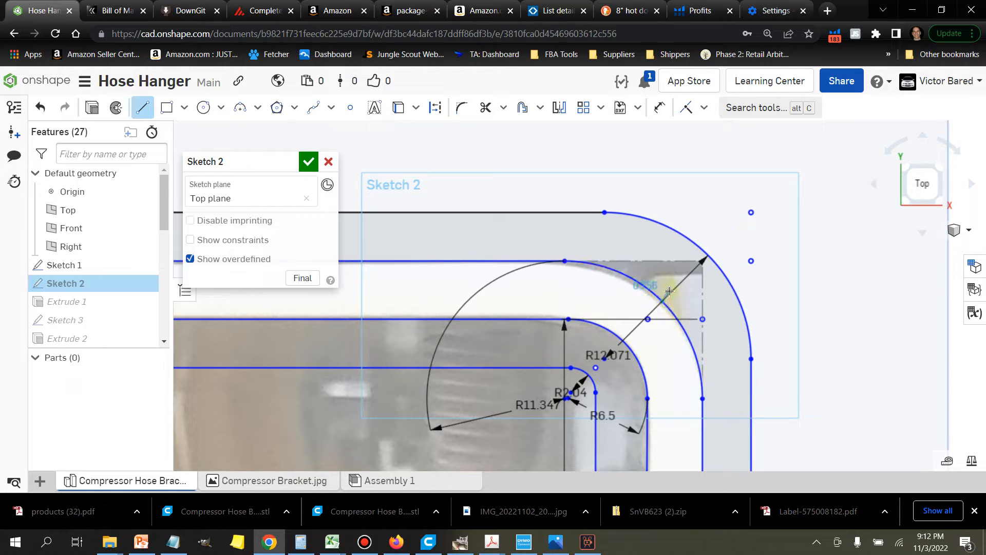
{"action": "left_click", "coordinate": [695, 270]}
{"action": "left_click", "coordinate": [660, 109]}
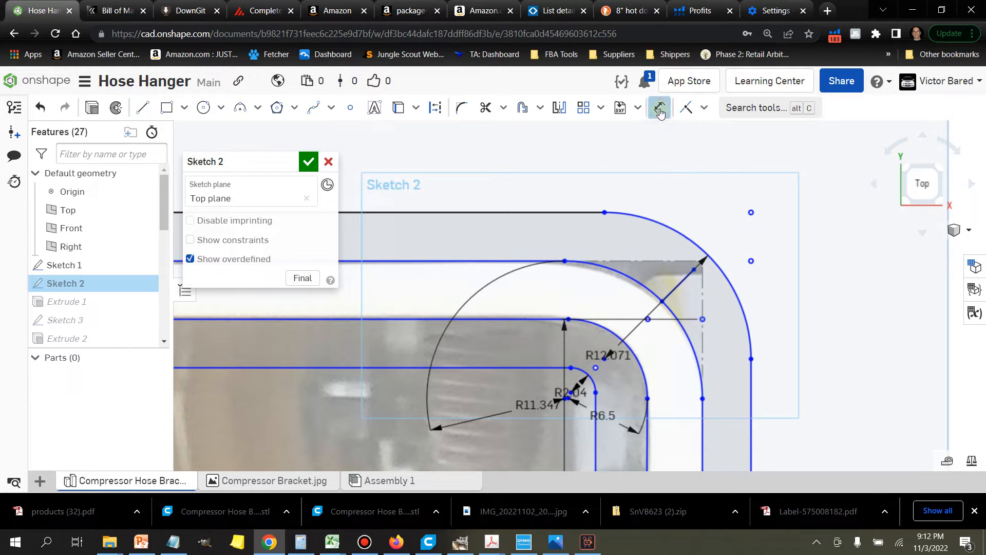
{"action": "left_click", "coordinate": [680, 286]}
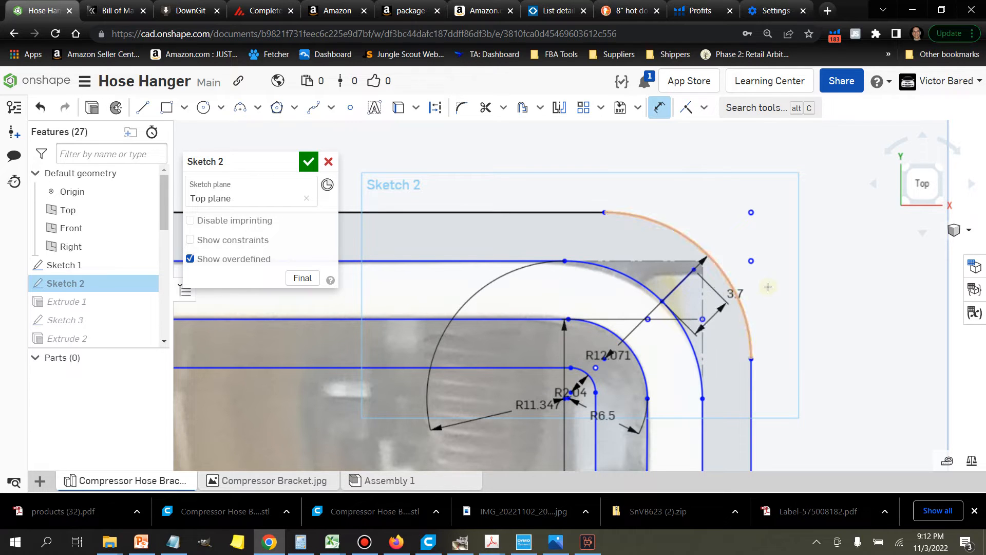
{"action": "left_click", "coordinate": [796, 269]}
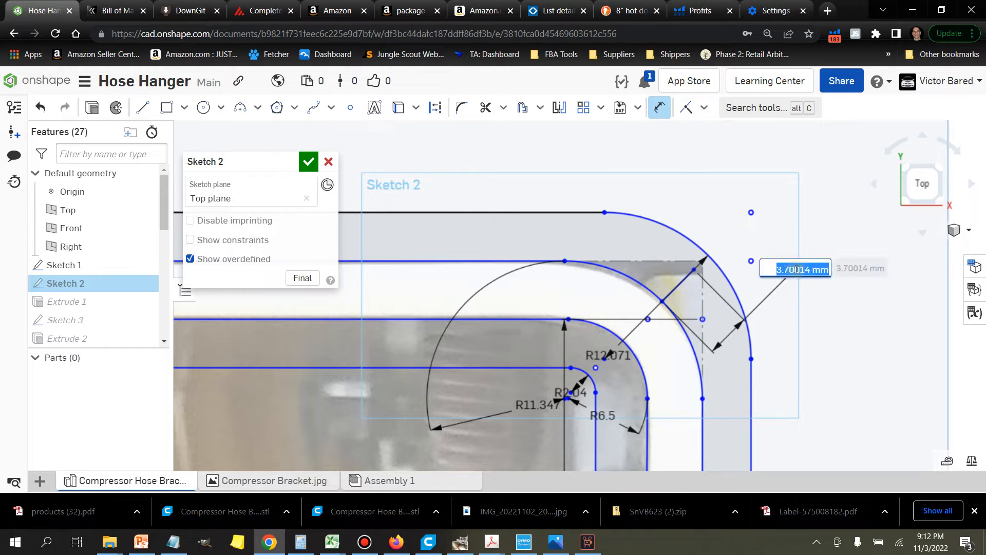
{"action": "type", "text": "4"}
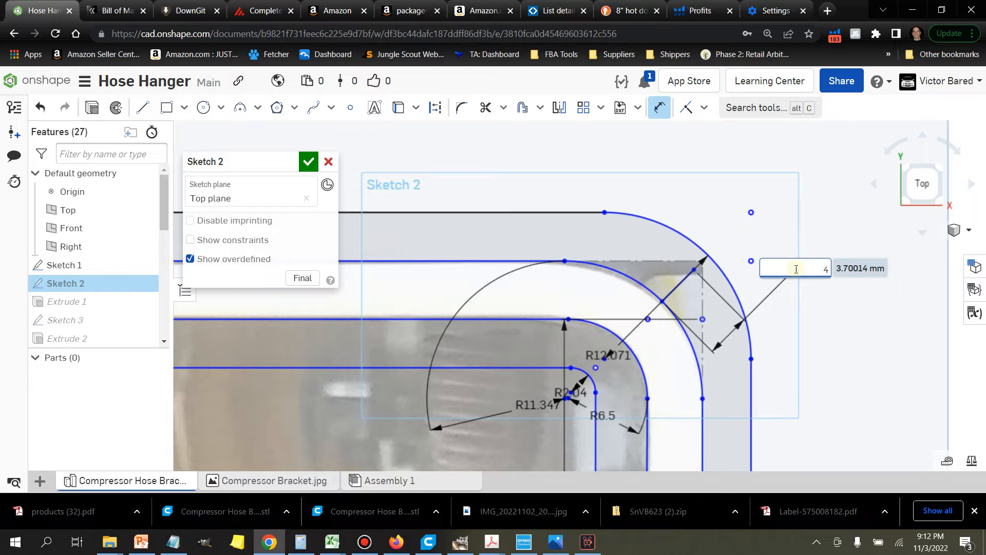
{"action": "key", "text": "Return"}
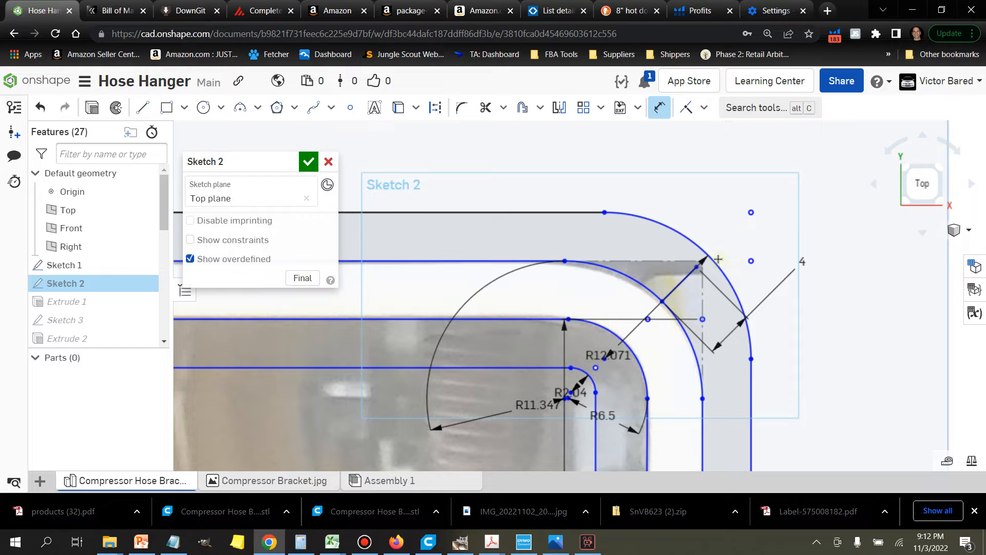
Step: Try to make the diagonal line's outer endpoint coincident with the outermost corner arc, and undo that constraint
{"action": "left_click", "coordinate": [687, 110]}
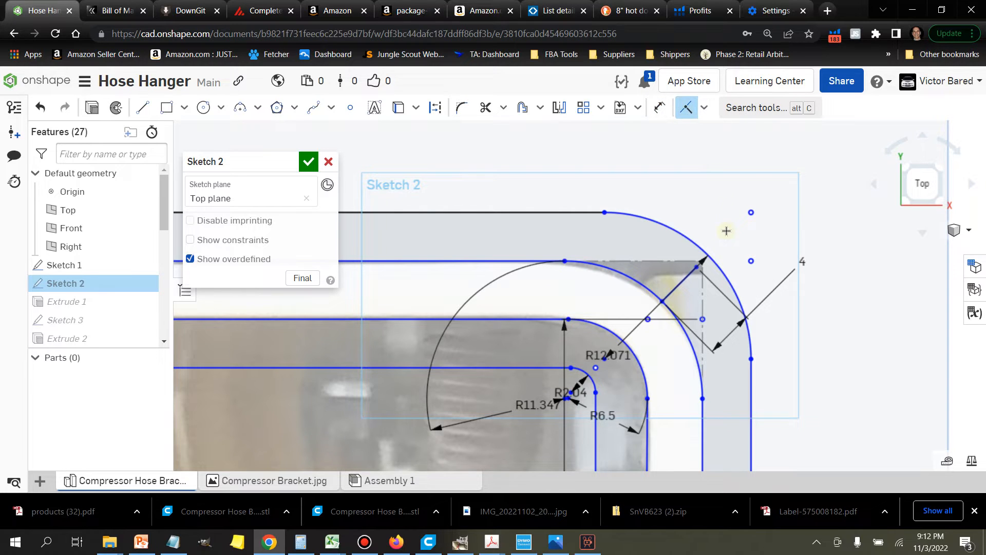
{"action": "scroll", "coordinate": [720, 241], "scroll_direction": "up", "scroll_amount": 4}
{"action": "scroll", "coordinate": [689, 327], "scroll_direction": "up", "scroll_amount": 4}
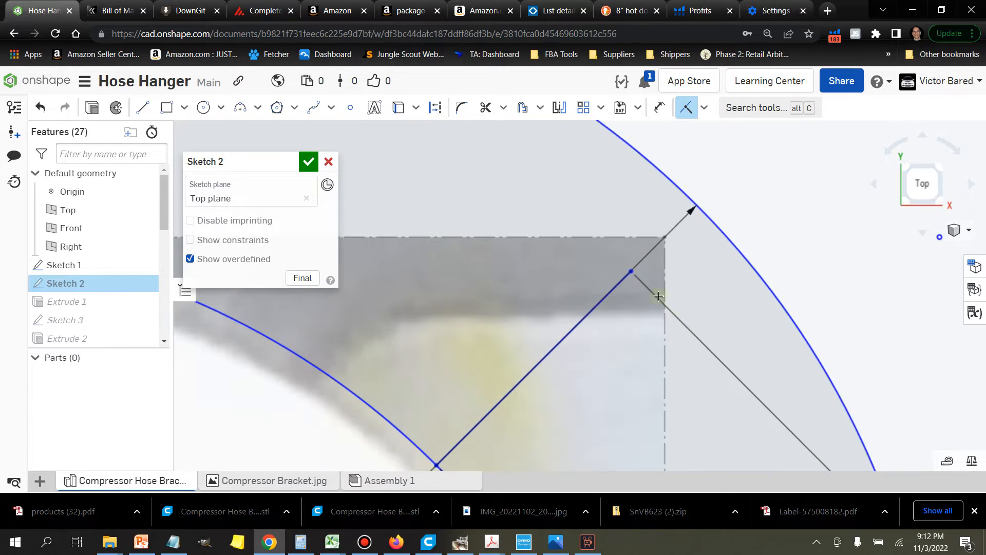
{"action": "left_click", "coordinate": [630, 271]}
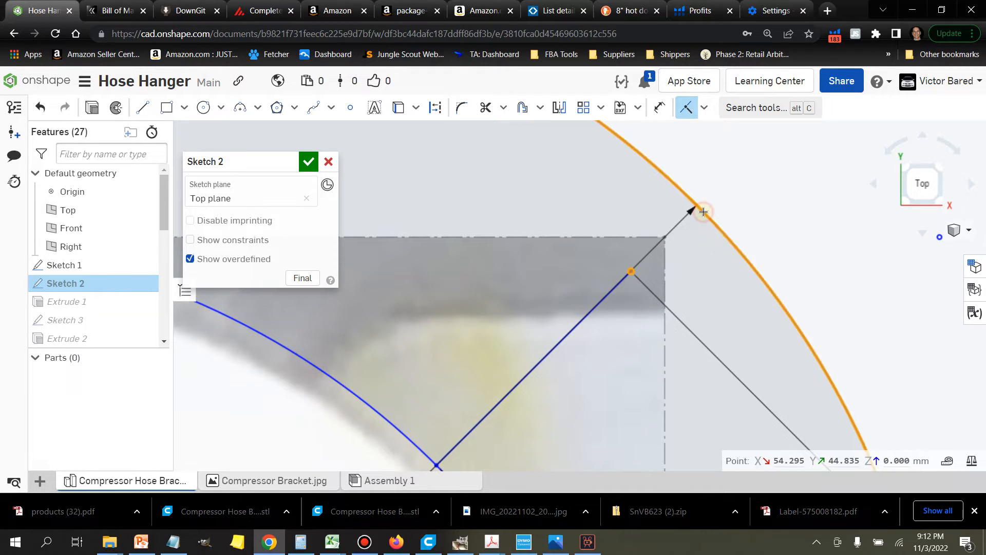
{"action": "scroll", "coordinate": [704, 211], "scroll_direction": "down", "scroll_amount": 3}
{"action": "scroll", "coordinate": [711, 215], "scroll_direction": "down", "scroll_amount": 3}
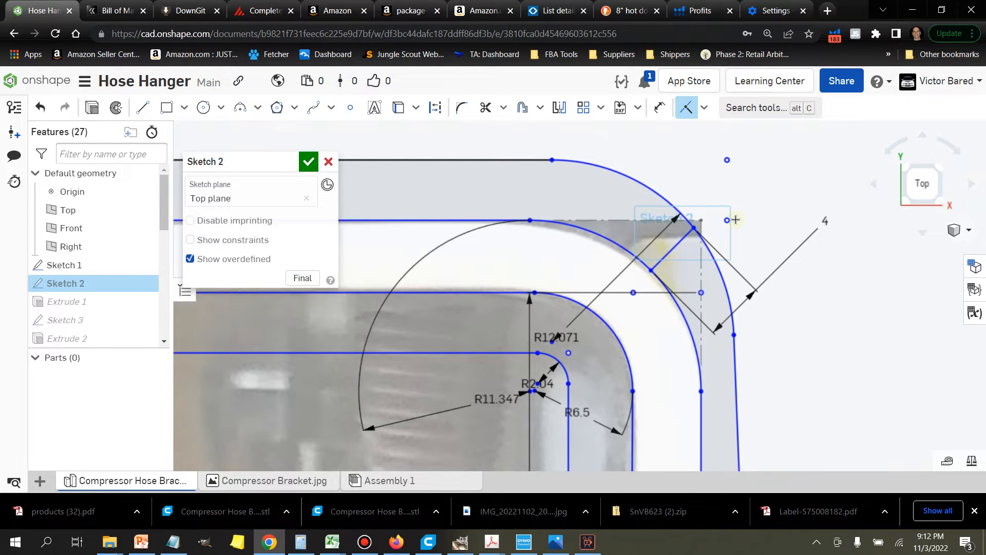
{"action": "scroll", "coordinate": [732, 217], "scroll_direction": "up", "scroll_amount": 3}
{"action": "scroll", "coordinate": [735, 216], "scroll_direction": "down", "scroll_amount": 1}
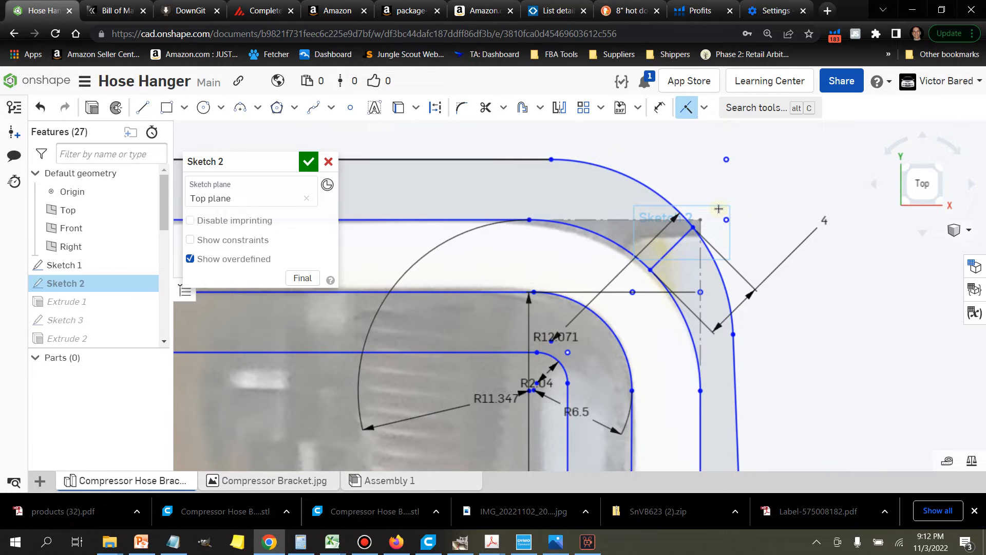
{"action": "left_click", "coordinate": [40, 109]}
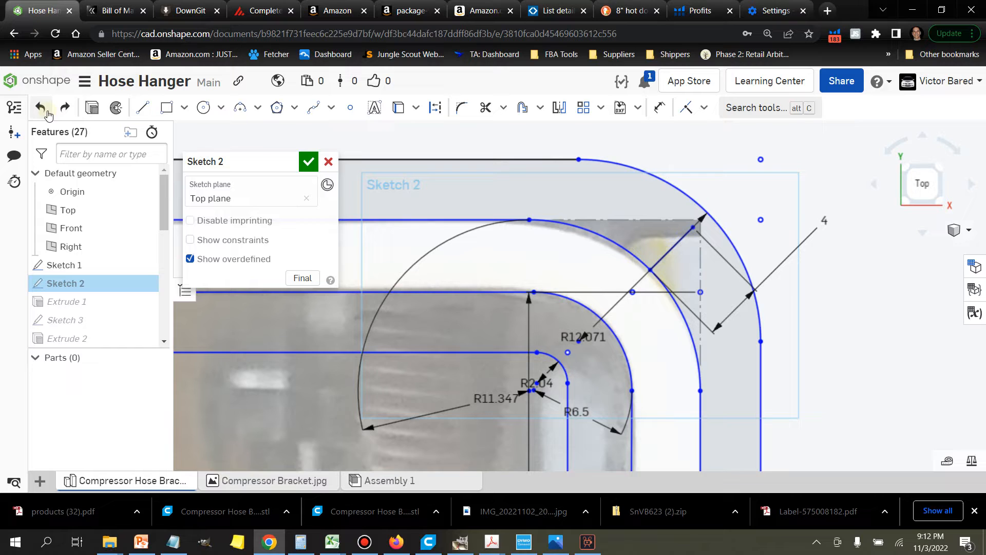
Step: Delete the 12.071 mm fillet arc at the outermost corner of the outer wall
{"action": "double_click", "coordinate": [436, 160]}
{"action": "left_click", "coordinate": [658, 176]}
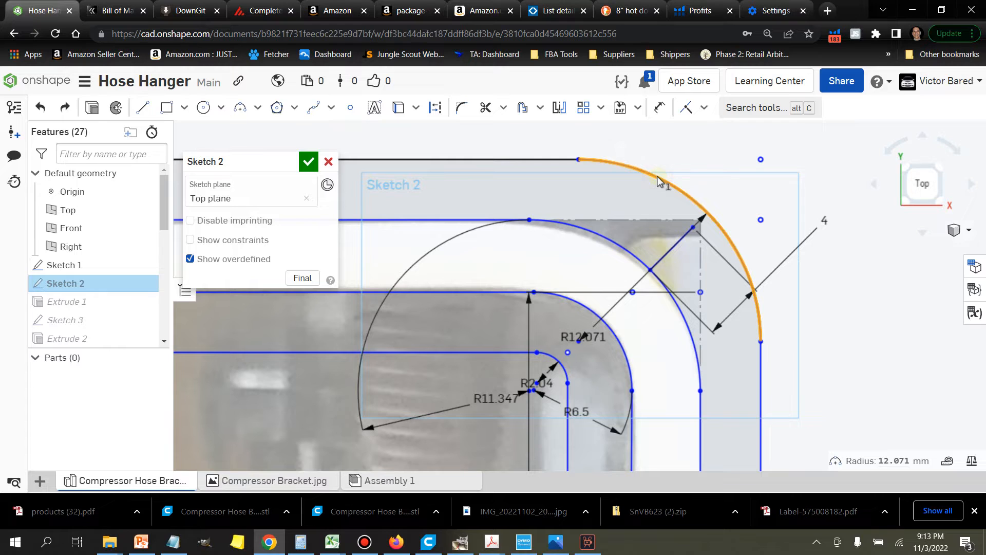
{"action": "key", "text": "Delete"}
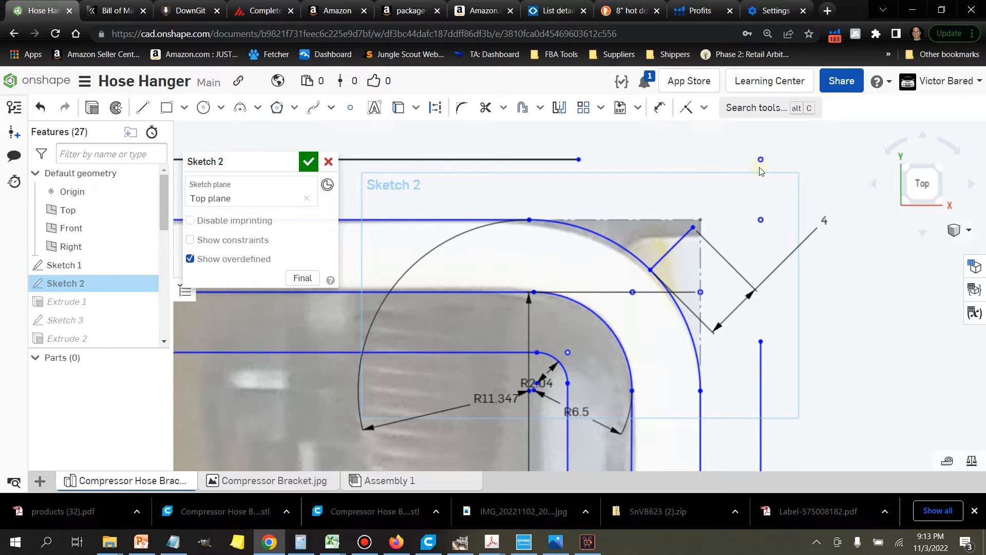
Step: Fillet the outermost corner again, enlarging the radius to about 15.34 mm so the arc meets the 4 mm diagonal line's outer endpoint
{"action": "left_click", "coordinate": [462, 109]}
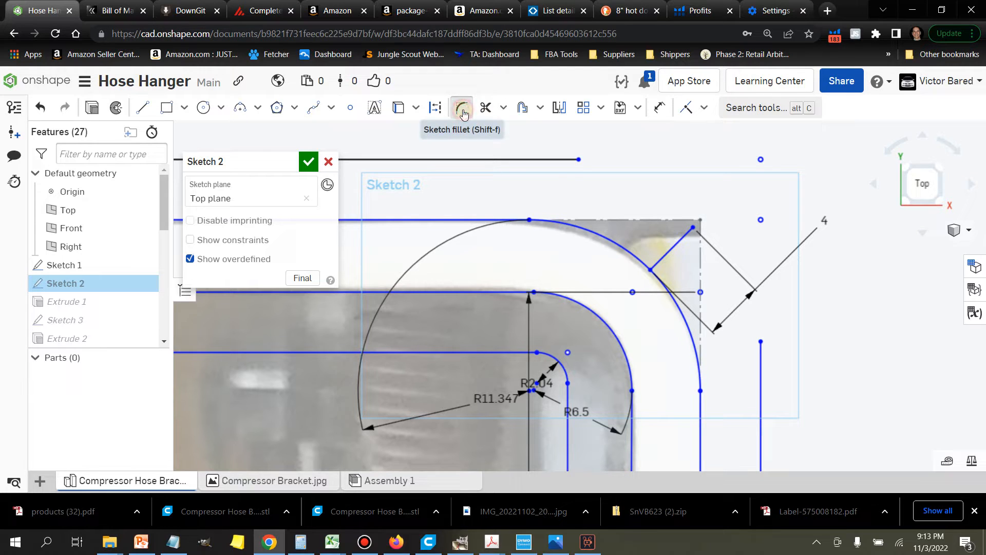
{"action": "left_click", "coordinate": [558, 160]}
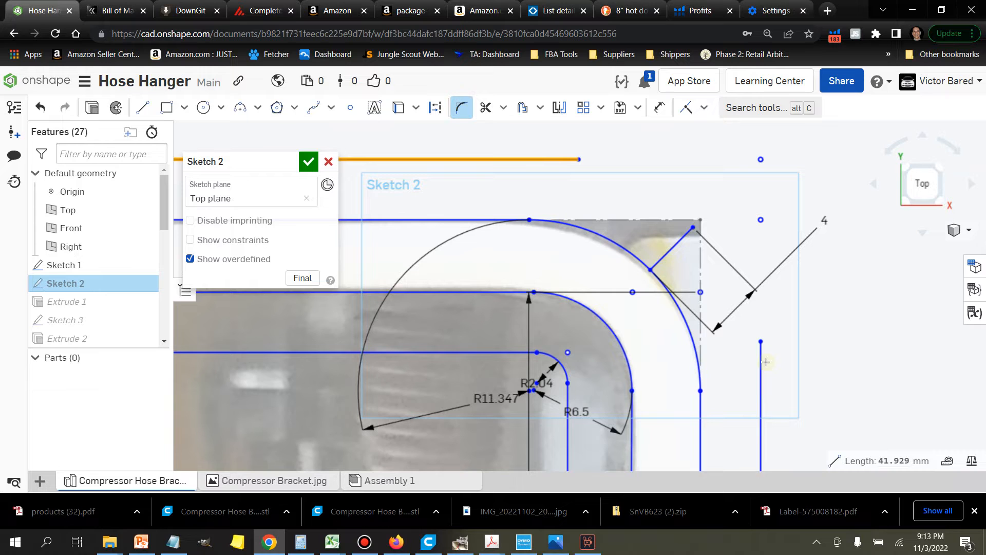
{"action": "left_click", "coordinate": [763, 367]}
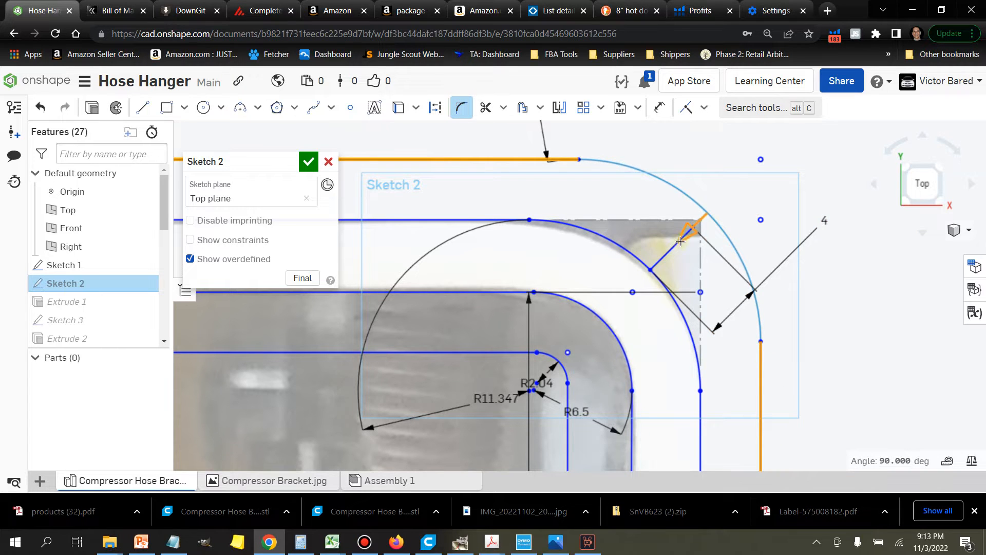
{"action": "scroll", "coordinate": [679, 240], "scroll_direction": "up", "scroll_amount": 3}
{"action": "scroll", "coordinate": [707, 218], "scroll_direction": "up", "scroll_amount": 4}
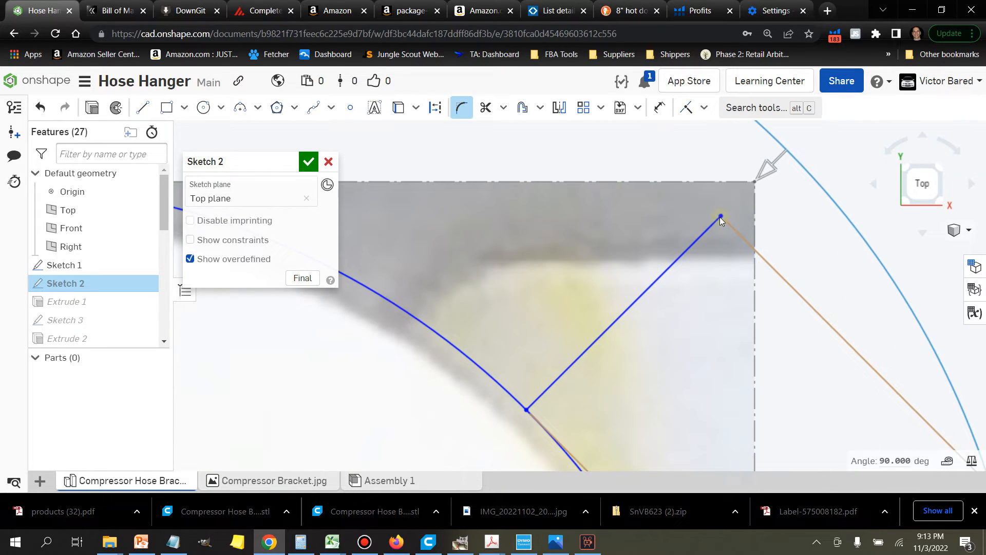
{"action": "left_click_drag", "start_coordinate": [757, 174], "coordinate": [704, 247]}
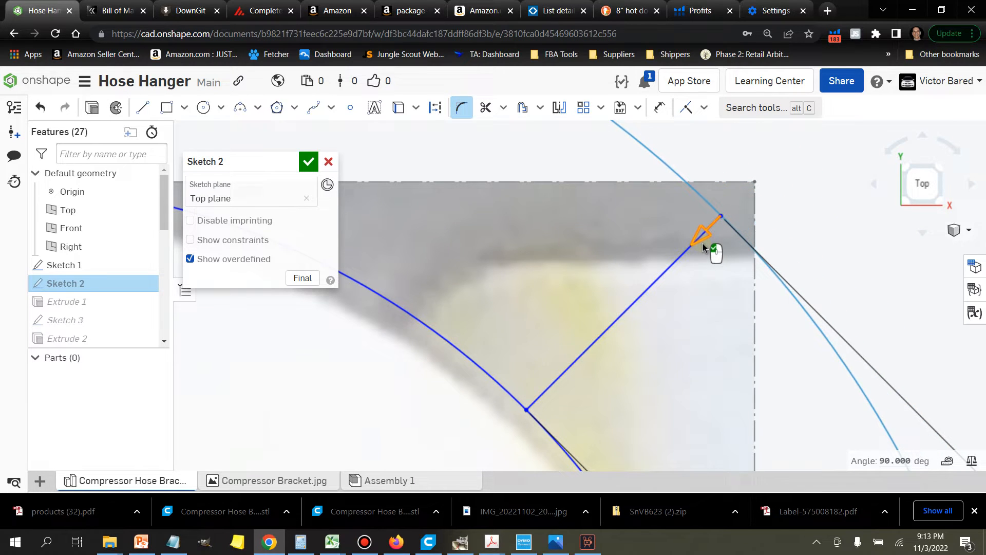
{"action": "scroll", "coordinate": [714, 239], "scroll_direction": "up", "scroll_amount": 5}
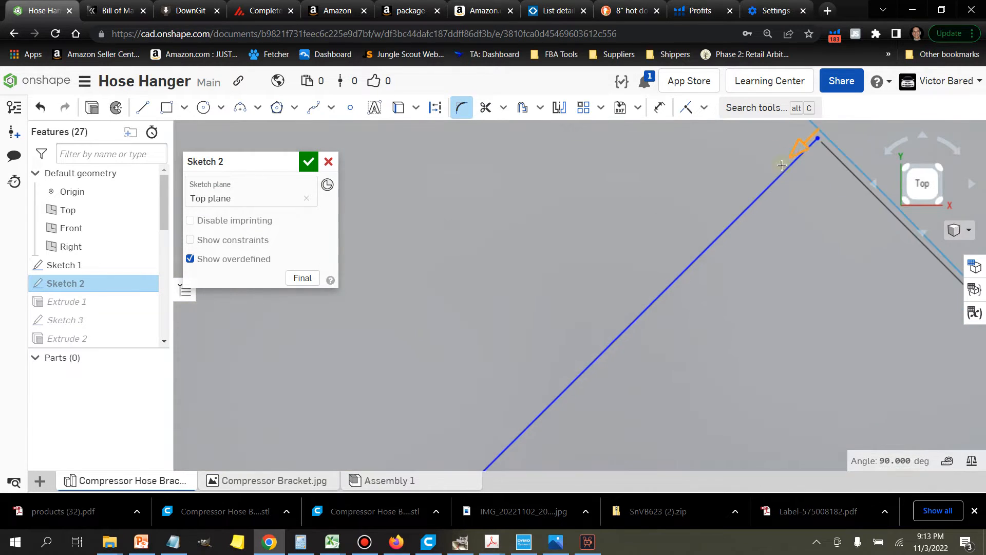
{"action": "left_click_drag", "start_coordinate": [796, 153], "coordinate": [790, 158]}
{"action": "scroll", "coordinate": [790, 167], "scroll_direction": "down", "scroll_amount": 10}
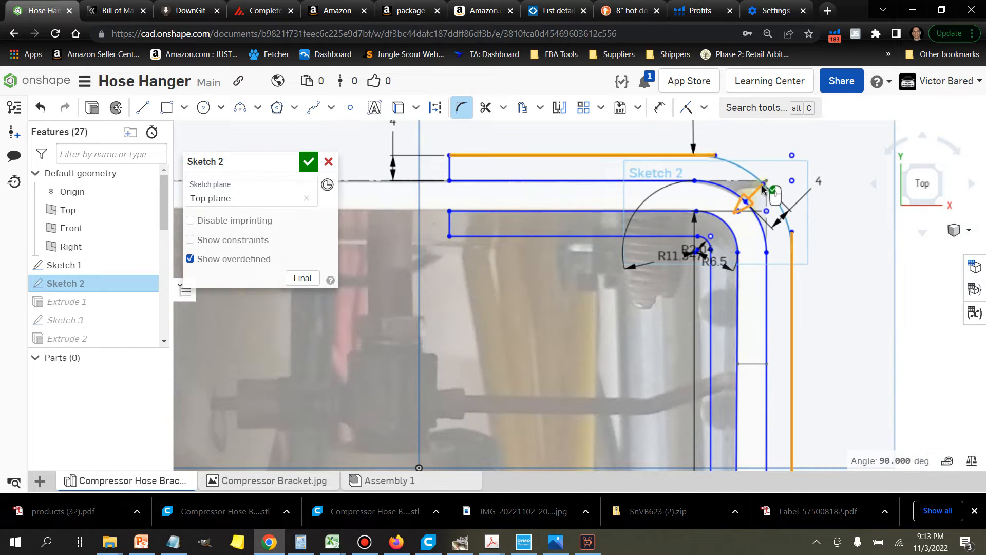
{"action": "scroll", "coordinate": [755, 162], "scroll_direction": "up", "scroll_amount": 4}
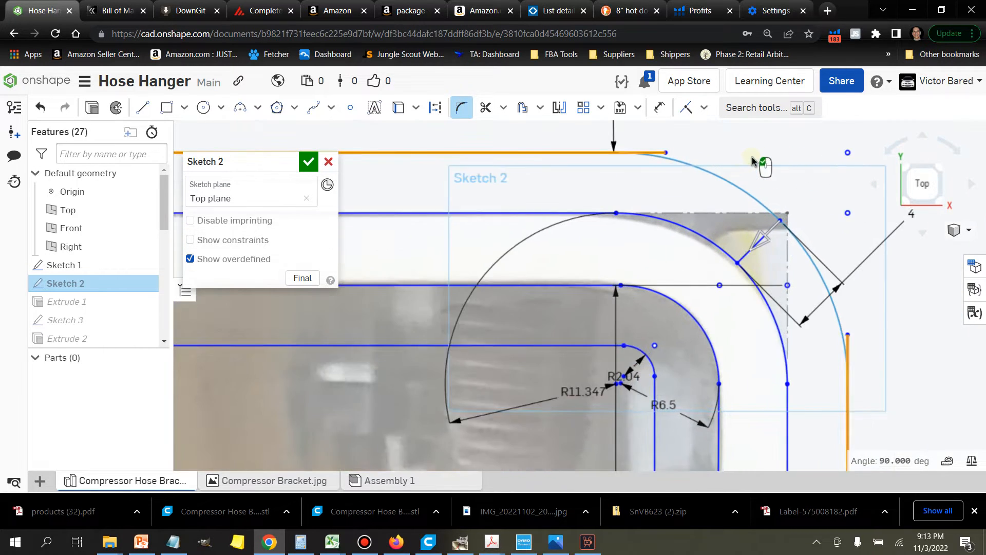
{"action": "scroll", "coordinate": [753, 161], "scroll_direction": "up", "scroll_amount": 1}
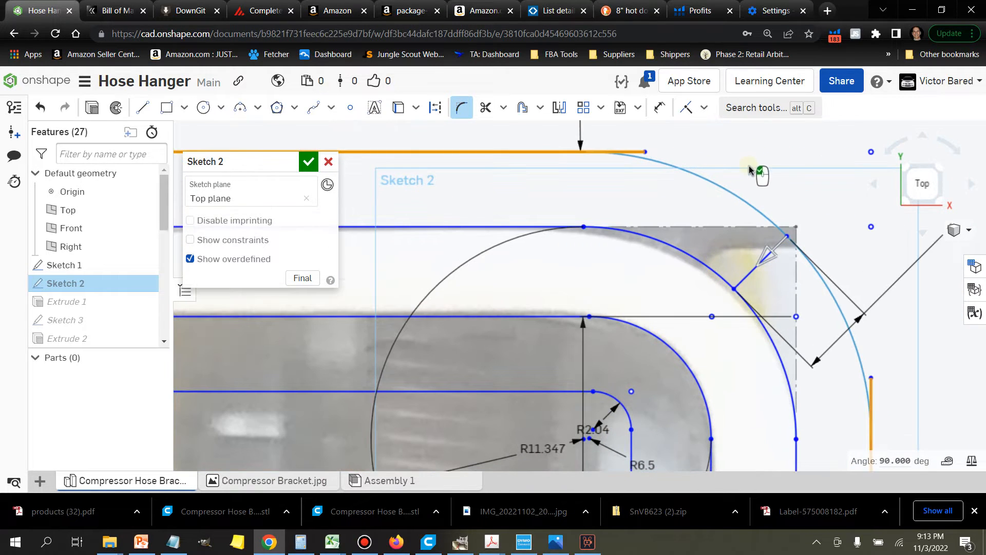
{"action": "left_click", "coordinate": [721, 193]}
{"action": "left_click", "coordinate": [719, 188]}
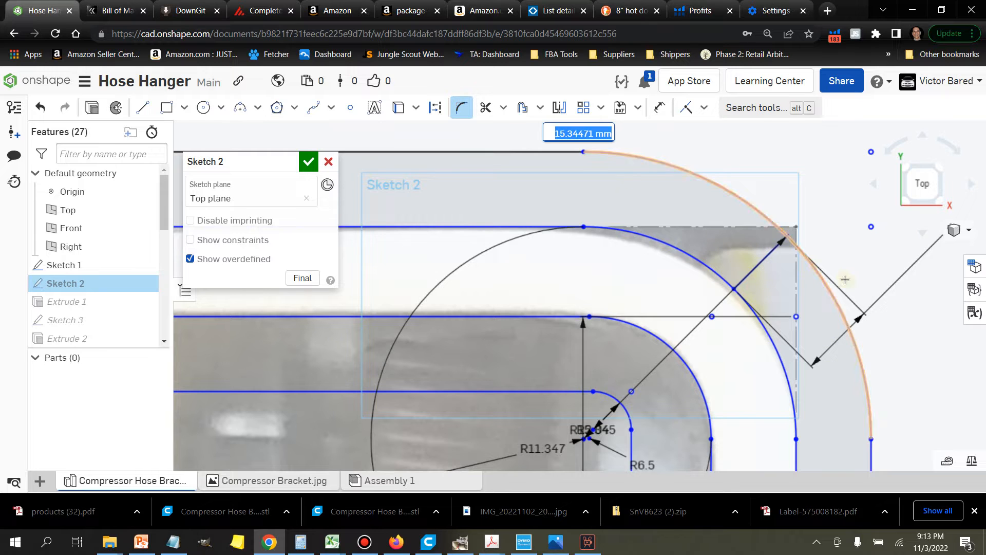
Step: Check the filleted wall profiles around the corner and accept Sketch 2
{"action": "scroll", "coordinate": [870, 266], "scroll_direction": "up", "scroll_amount": 5}
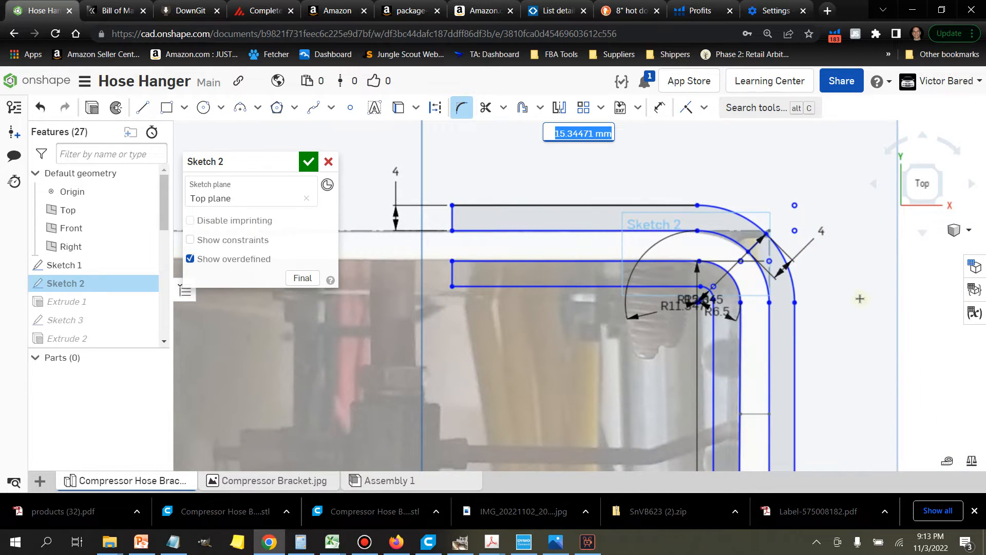
{"action": "scroll", "coordinate": [844, 298], "scroll_direction": "down", "scroll_amount": 3}
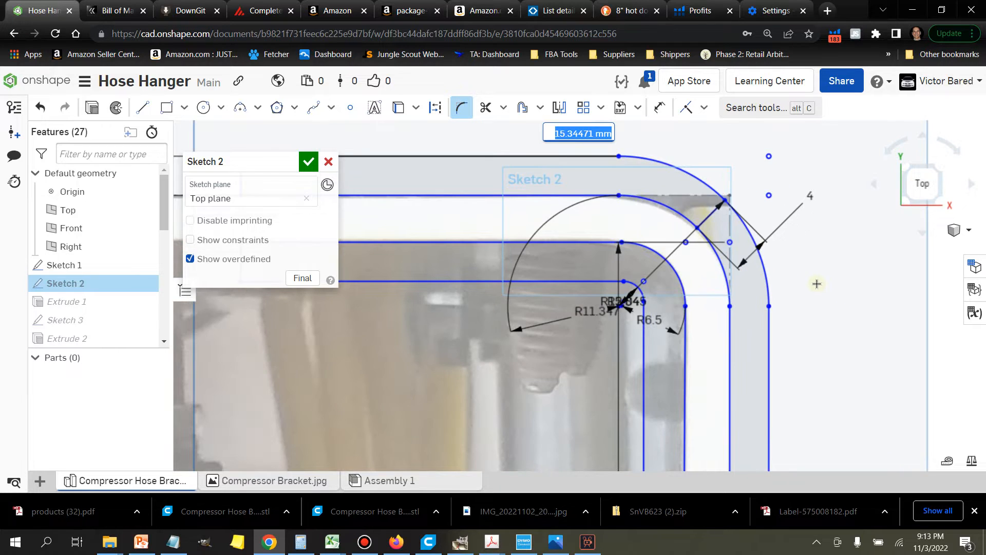
{"action": "scroll", "coordinate": [833, 295], "scroll_direction": "up", "scroll_amount": 2}
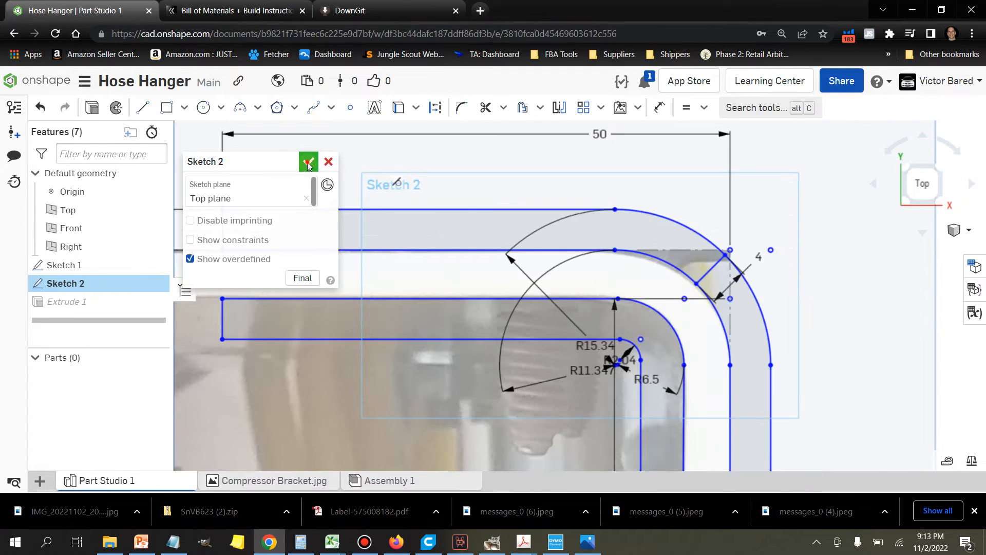
{"action": "left_click", "coordinate": [308, 161]}
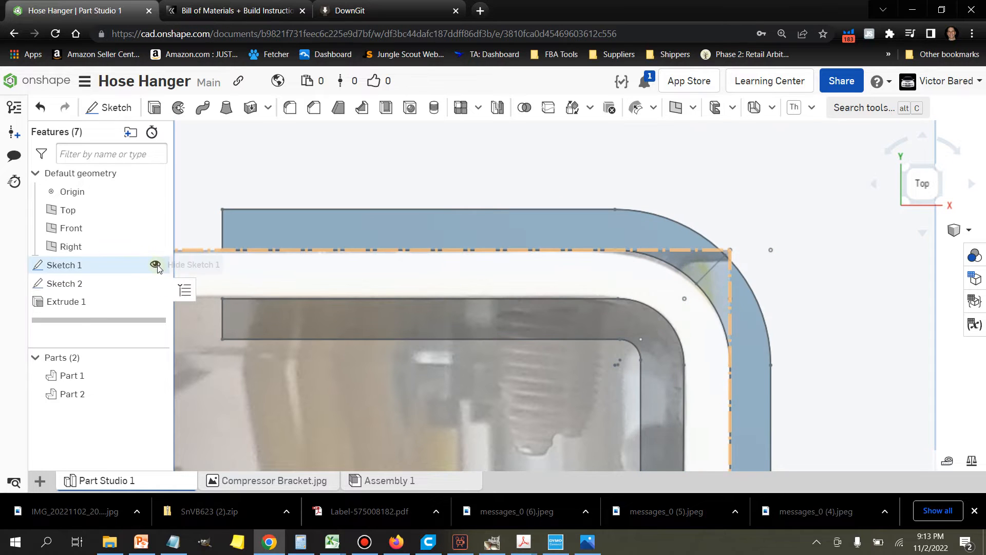
Step: Hide Sketch 2 and look over the two extruded walls against the bracket photo
{"action": "left_click", "coordinate": [155, 284]}
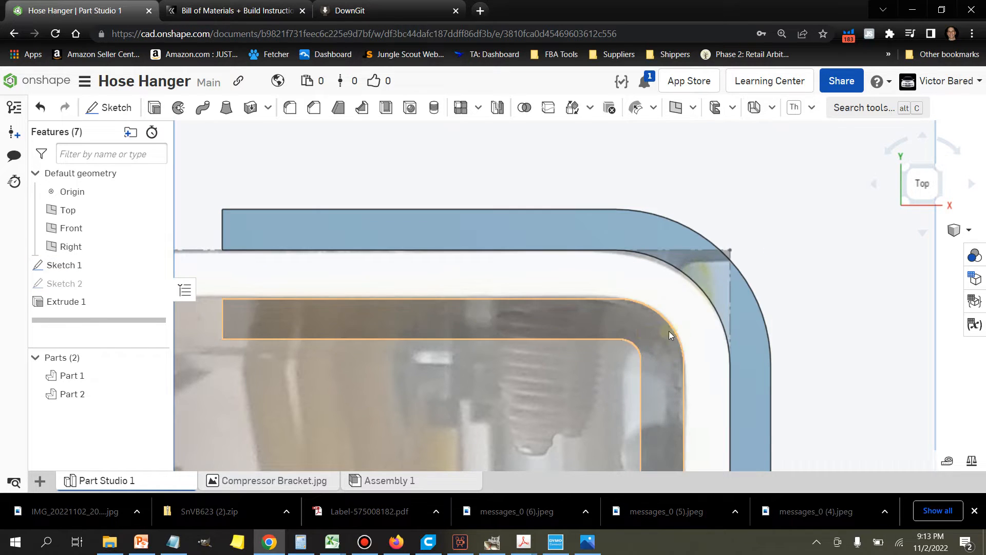
{"action": "scroll", "coordinate": [669, 331], "scroll_direction": "down", "scroll_amount": 5}
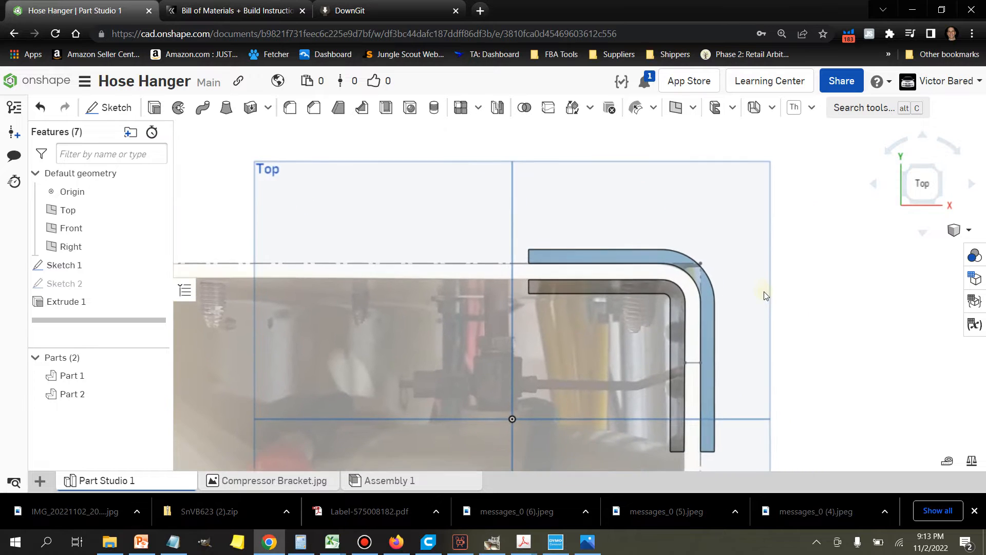
{"action": "middle_click_drag", "start_coordinate": [766, 296], "coordinate": [737, 265]}
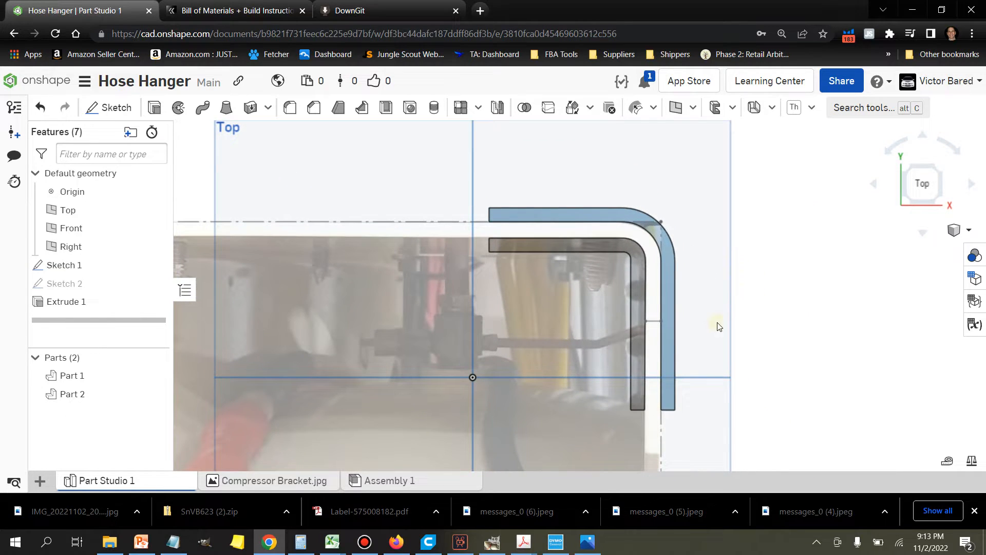
{"action": "scroll", "coordinate": [738, 311], "scroll_direction": "up", "scroll_amount": 5}
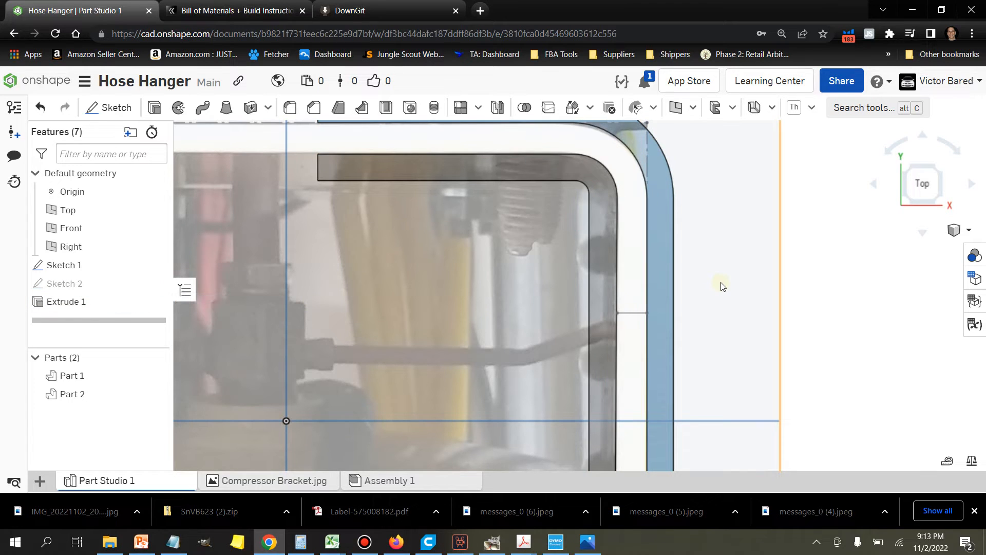
{"action": "scroll", "coordinate": [724, 288], "scroll_direction": "down", "scroll_amount": 4}
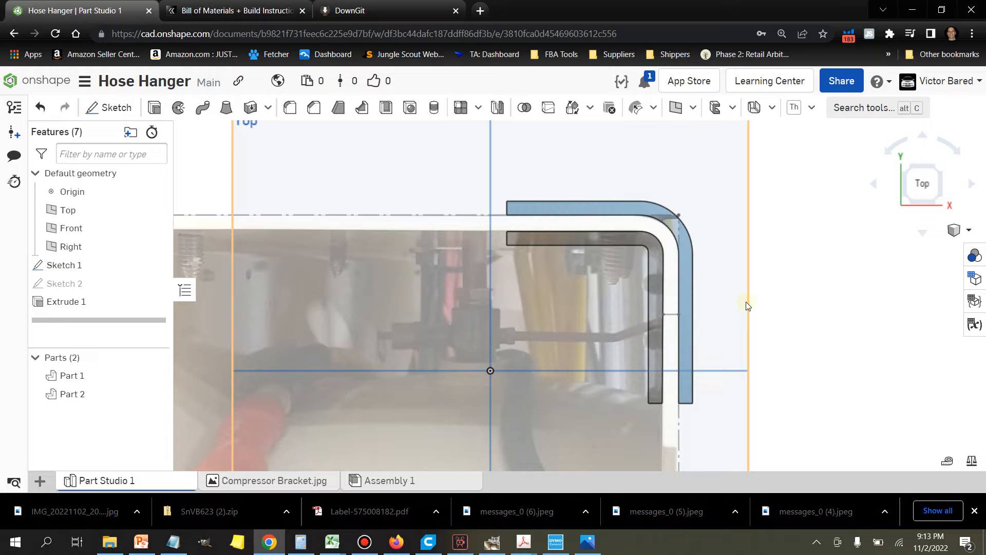
Step: Start a new sketch on the outer wall's end face that faces the top view
{"action": "left_click", "coordinate": [110, 108]}
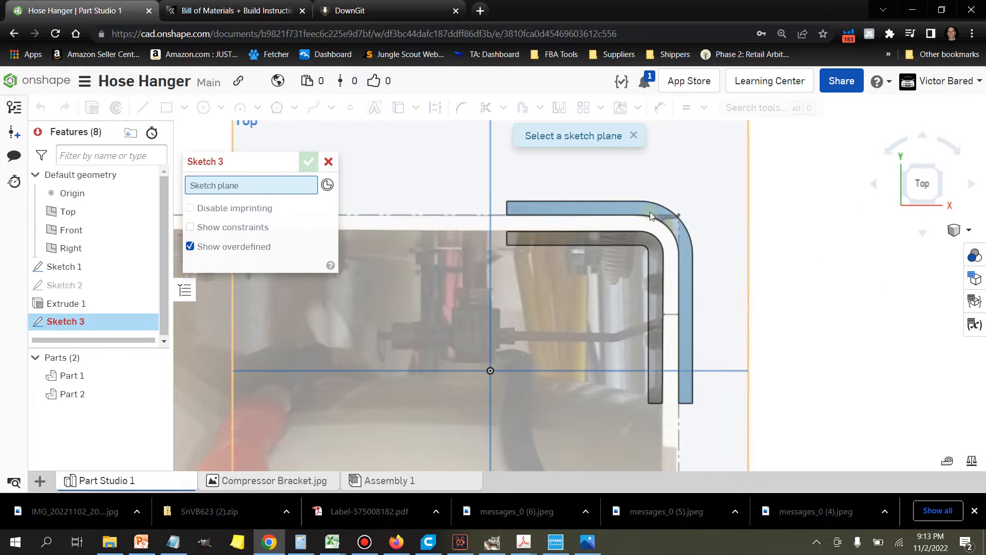
{"action": "mouse_move", "coordinate": [811, 271]}
{"action": "right_mouse_down"}
{"action": "mouse_move", "coordinate": [756, 276]}
{"action": "mouse_move", "coordinate": [798, 275]}
{"action": "right_mouse_up"}
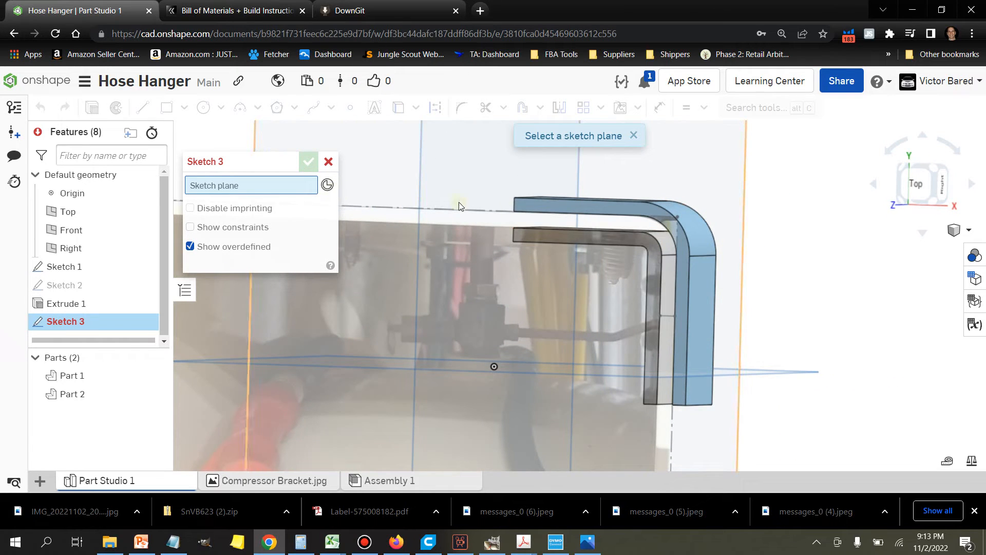
{"action": "left_click", "coordinate": [535, 206]}
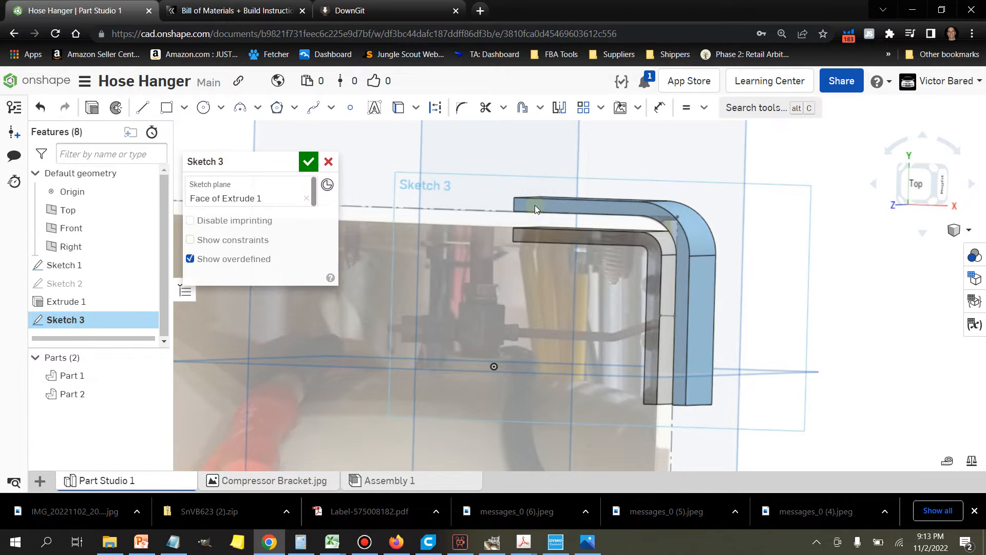
Step: Draw two 12.8 mm lines, one across each open end, joining the outer wall's outside corner to the inner wall's inside corner
{"action": "left_click", "coordinate": [152, 109]}
{"action": "scroll", "coordinate": [476, 180], "scroll_direction": "up", "scroll_amount": 1}
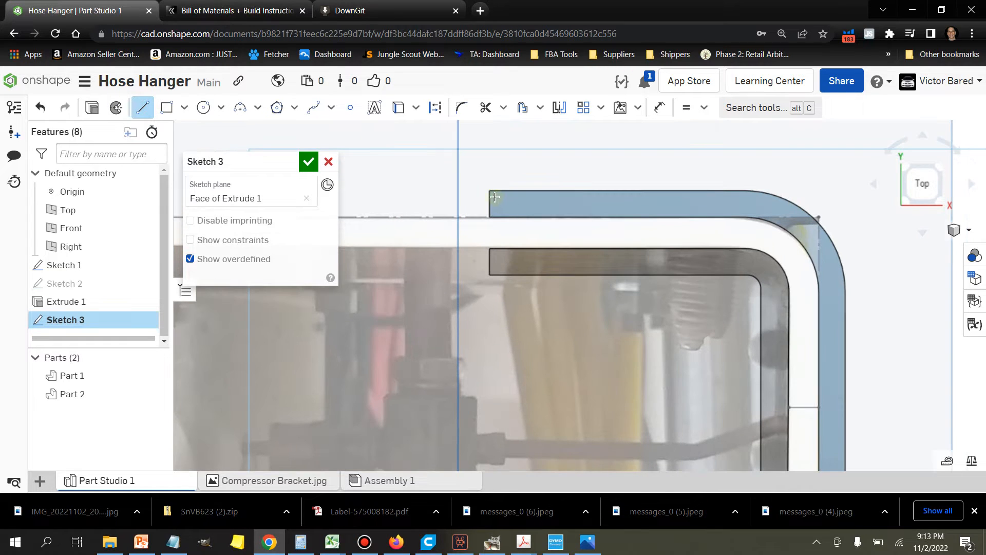
{"action": "left_click", "coordinate": [490, 191]}
{"action": "left_click", "coordinate": [490, 276]}
{"action": "scroll", "coordinate": [641, 283], "scroll_direction": "down", "scroll_amount": 1}
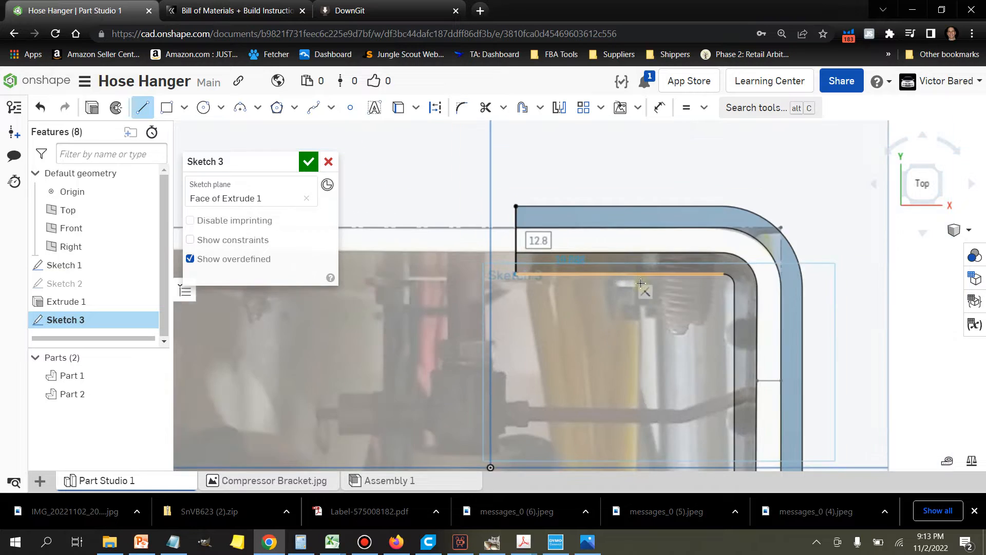
{"action": "scroll", "coordinate": [641, 283], "scroll_direction": "down", "scroll_amount": 3}
{"action": "left_click", "coordinate": [148, 118]}
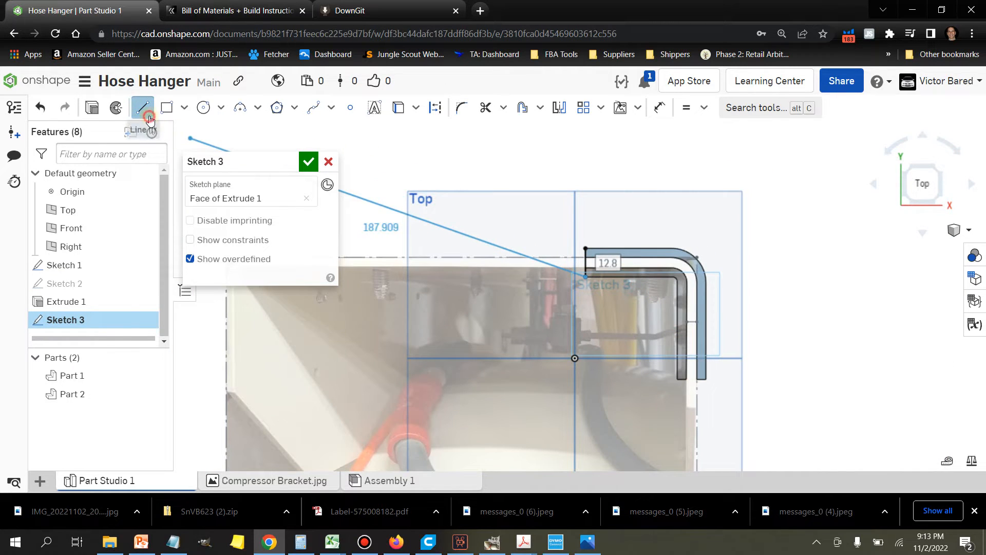
{"action": "scroll", "coordinate": [613, 359], "scroll_direction": "up", "scroll_amount": 3}
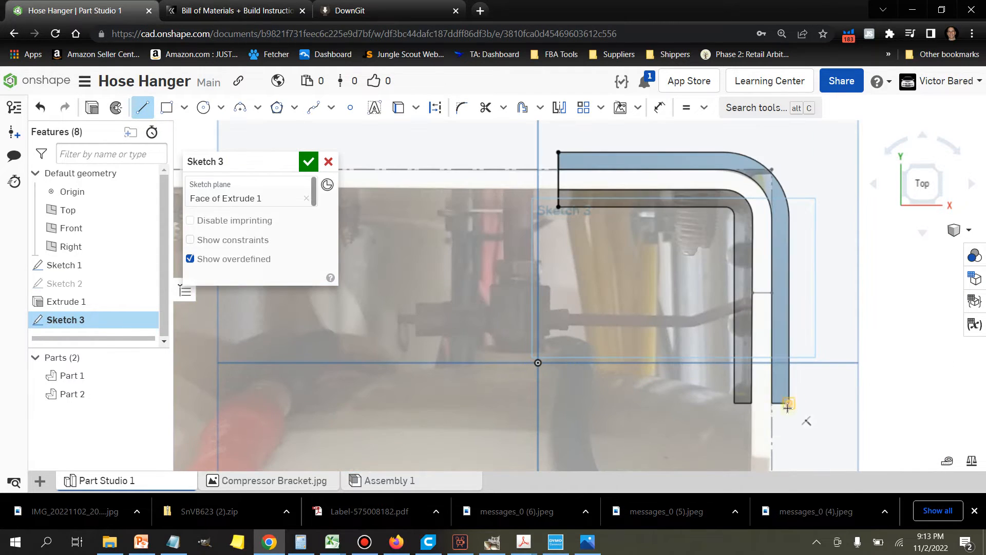
{"action": "left_click", "coordinate": [736, 403]}
{"action": "left_click", "coordinate": [789, 404]}
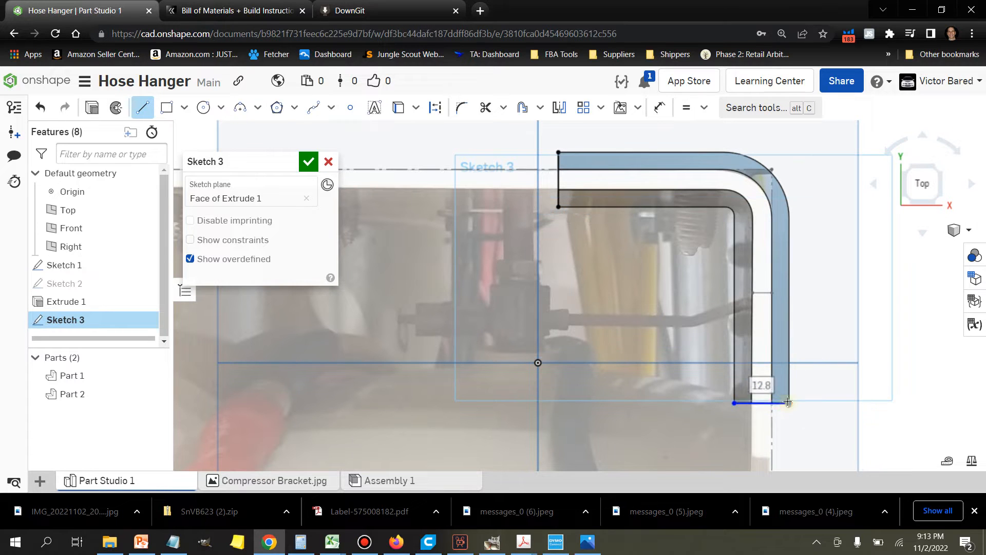
{"action": "left_click", "coordinate": [143, 108]}
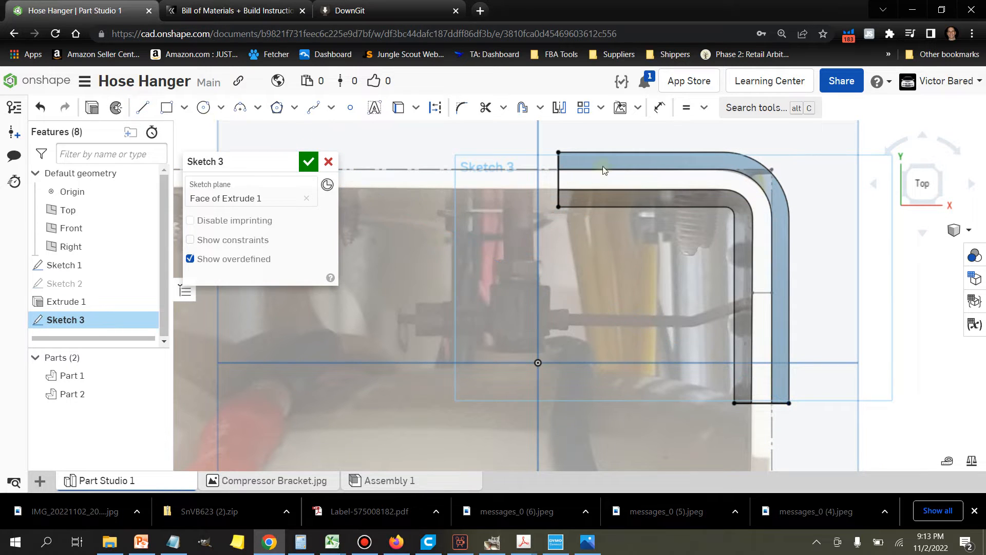
Step: Project the outer wall's two straight outside edges and its corner arc into the sketch with Use
{"action": "right_click", "coordinate": [601, 152]}
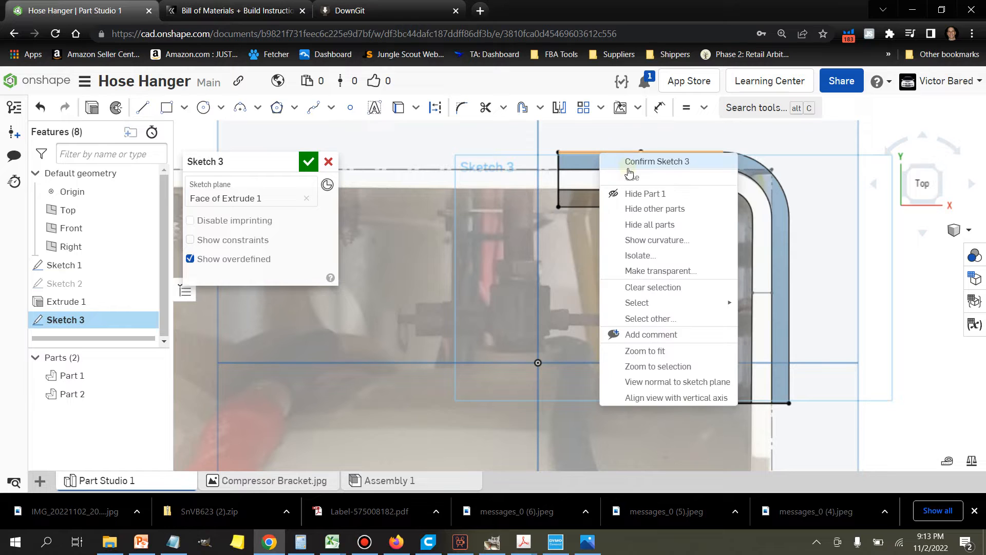
{"action": "key", "text": "Escape"}
{"action": "scroll", "coordinate": [744, 158], "scroll_direction": "up", "scroll_amount": 3}
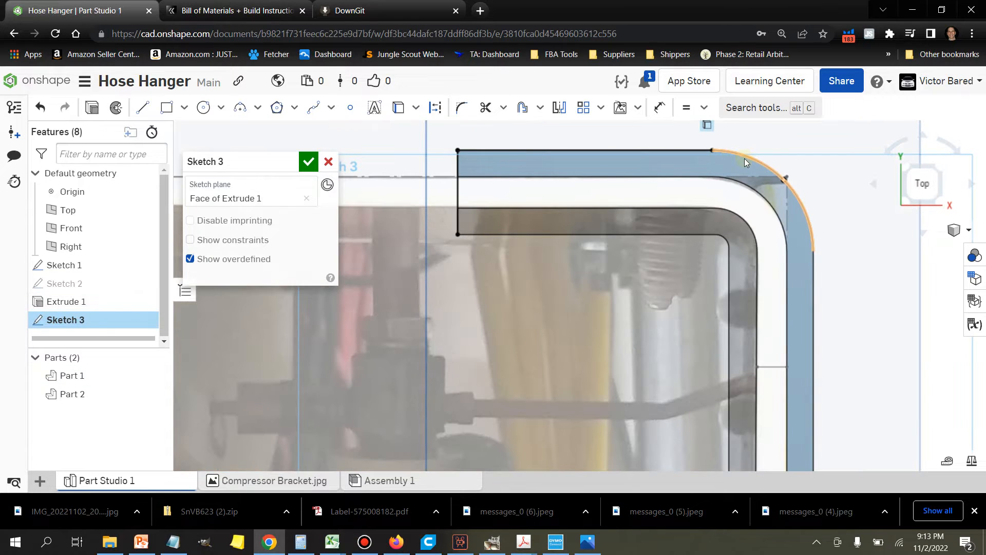
{"action": "right_click", "coordinate": [747, 157]}
{"action": "left_click", "coordinate": [771, 180]}
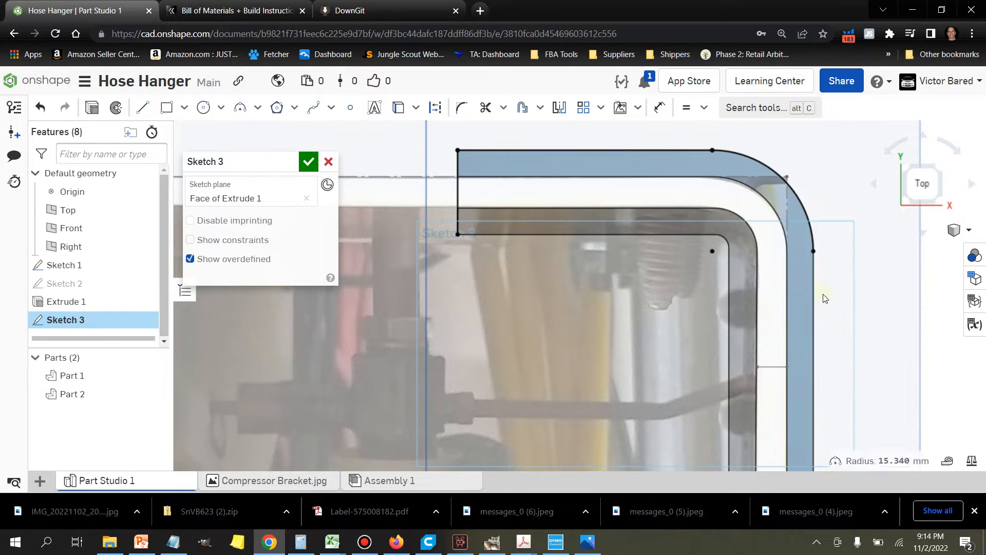
{"action": "right_click", "coordinate": [815, 305]}
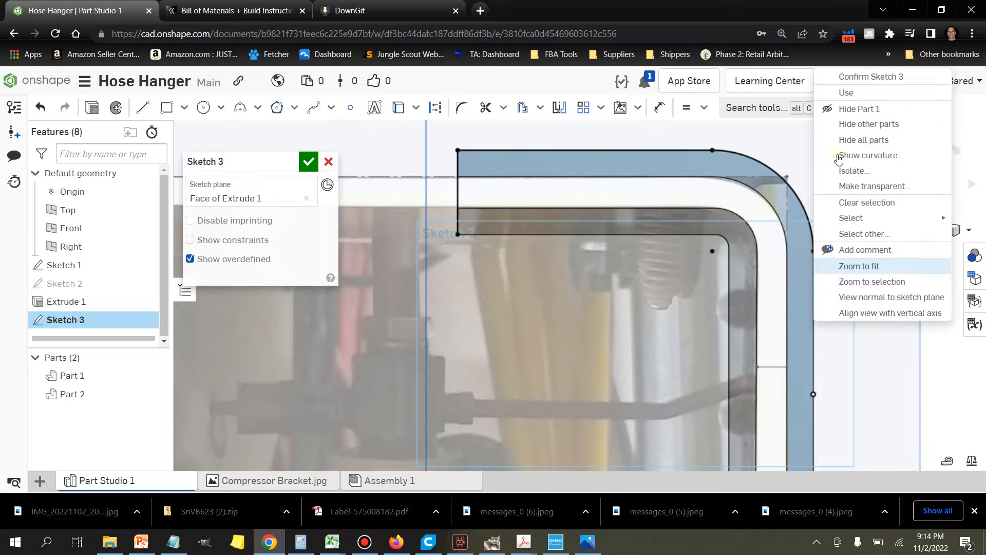
{"action": "left_click", "coordinate": [846, 93]}
{"action": "scroll", "coordinate": [813, 242], "scroll_direction": "down", "scroll_amount": 4}
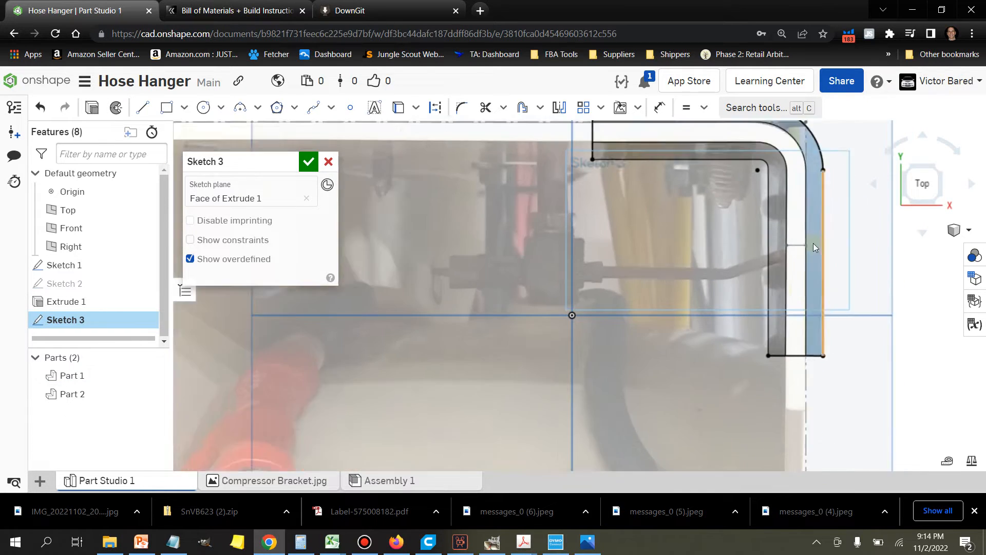
{"action": "scroll", "coordinate": [813, 243], "scroll_direction": "up", "scroll_amount": 2}
Step: Project the inner wall's inside edges and small corner arc into the sketch to close the profile
{"action": "left_click", "coordinate": [755, 277]}
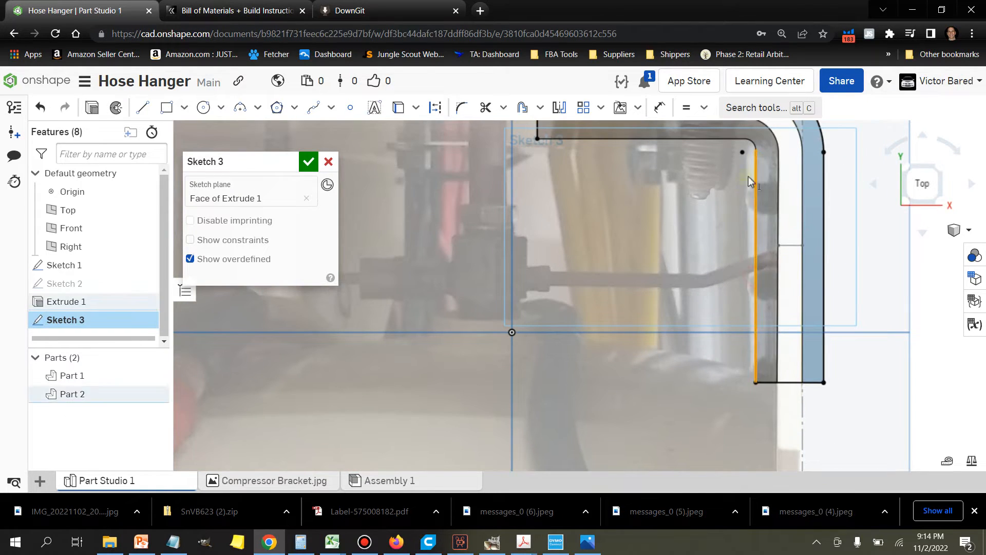
{"action": "scroll", "coordinate": [755, 143], "scroll_direction": "up", "scroll_amount": 2}
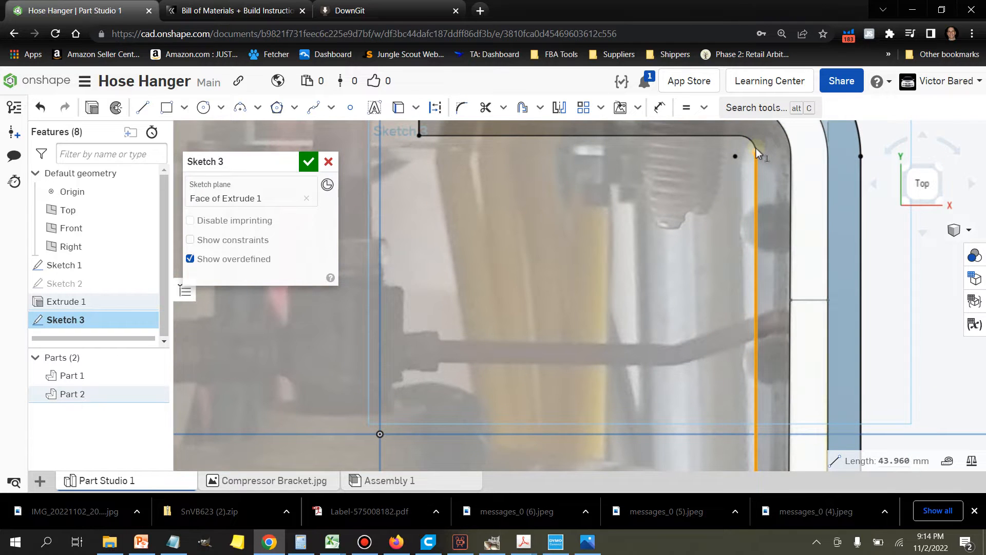
{"action": "scroll", "coordinate": [755, 146], "scroll_direction": "up", "scroll_amount": 2}
{"action": "right_click", "coordinate": [712, 129]}
{"action": "left_click", "coordinate": [746, 156]}
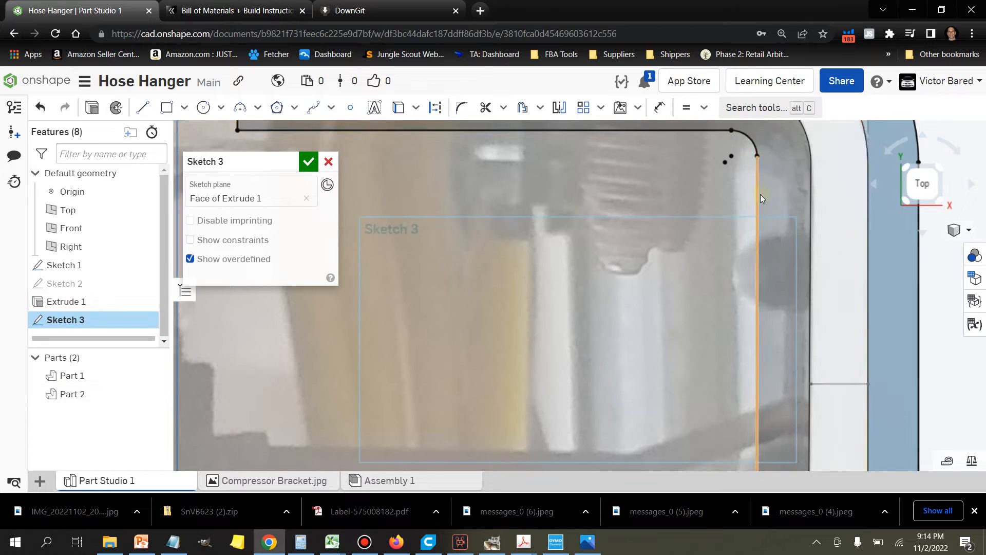
{"action": "scroll", "coordinate": [761, 198], "scroll_direction": "down", "scroll_amount": 3}
{"action": "scroll", "coordinate": [816, 270], "scroll_direction": "up", "scroll_amount": 1}
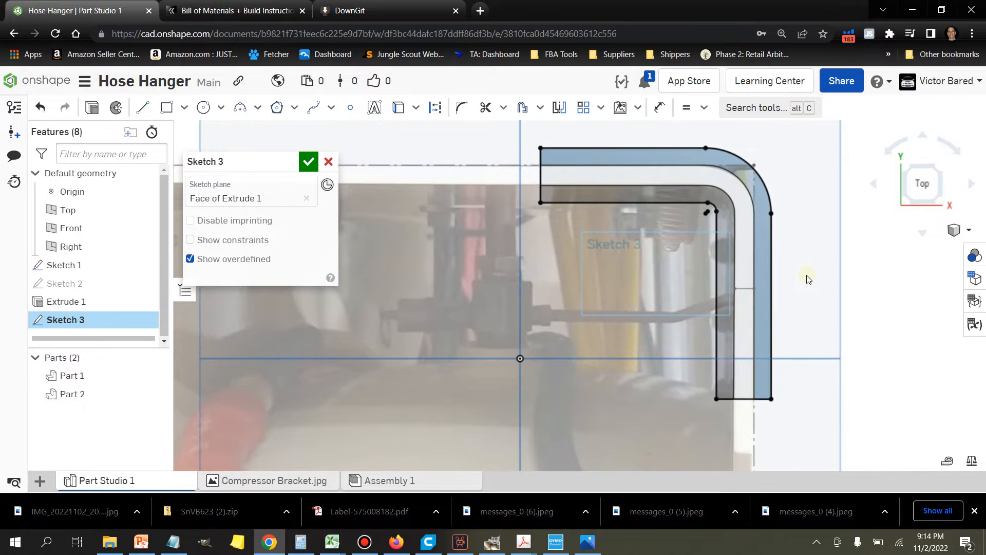
Step: Extrude the closed profile covering both walls and the gap as a new solid with a blind depth of 4 mm
{"action": "left_click", "coordinate": [92, 108]}
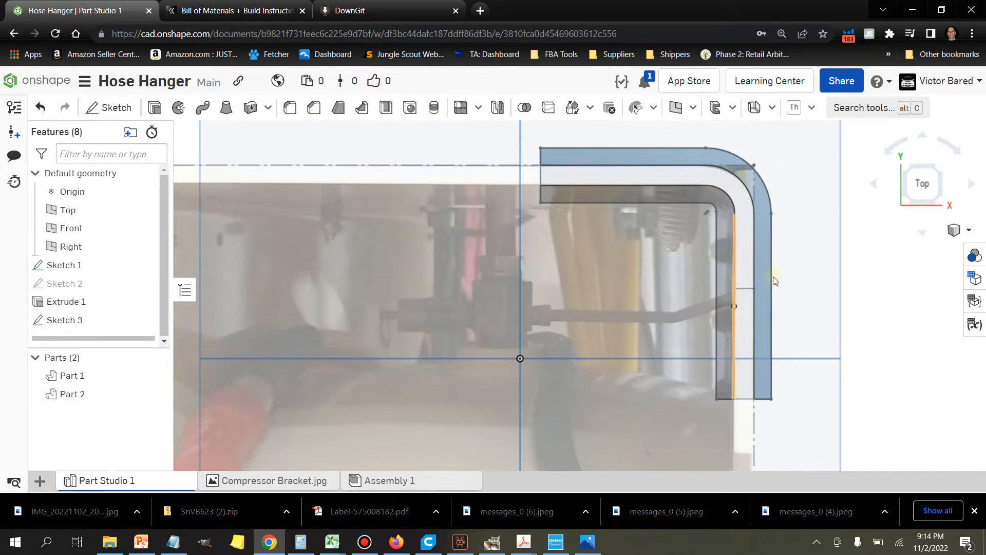
{"action": "right_click_drag", "start_coordinate": [875, 345], "coordinate": [847, 347]}
{"action": "left_click", "coordinate": [299, 271]}
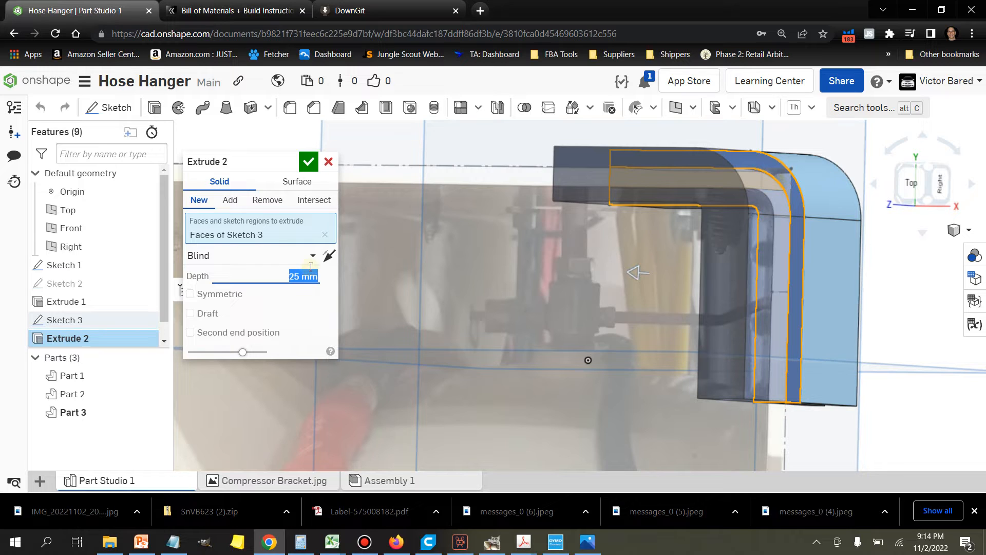
{"action": "type", "text": "4"}
{"action": "key", "text": "Tab"}
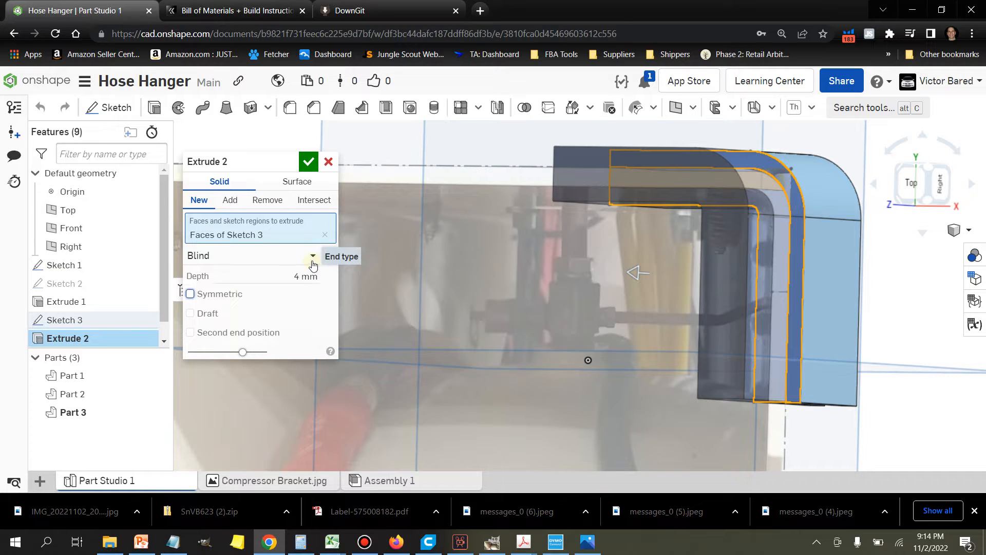
{"action": "right_click_drag", "start_coordinate": [880, 445], "coordinate": [980, 455]}
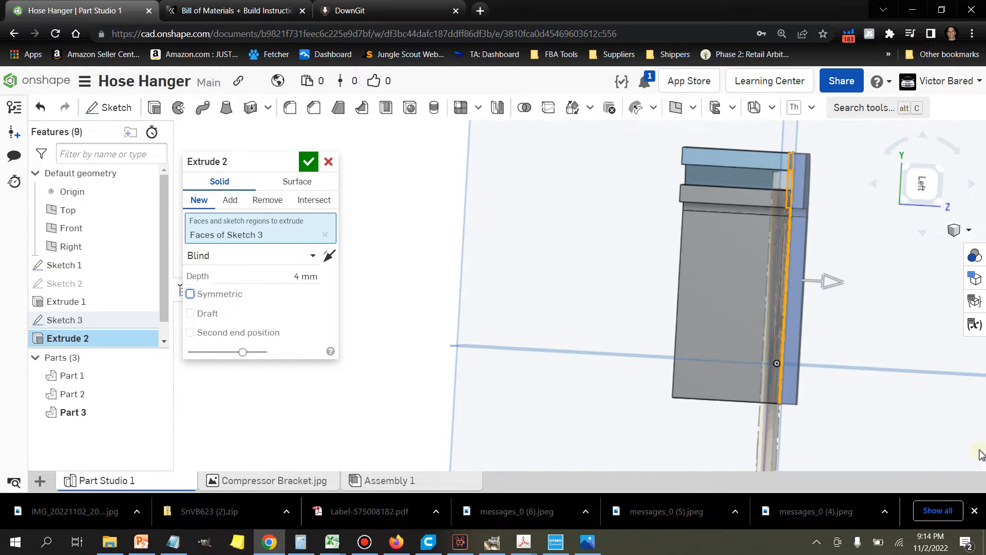
{"action": "right_click_drag", "start_coordinate": [979, 455], "coordinate": [921, 451]}
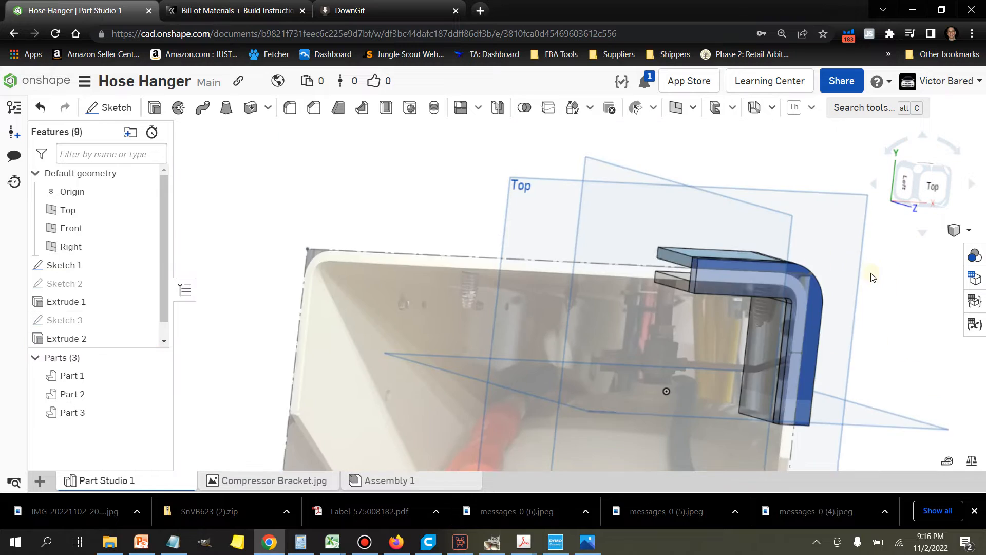
{"action": "middle_click_drag", "start_coordinate": [870, 273], "coordinate": [804, 253]}
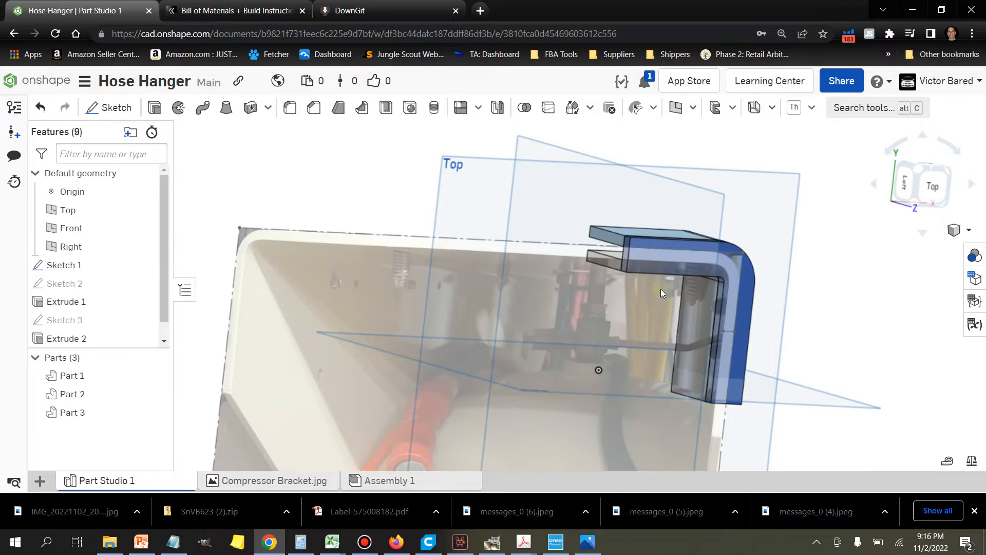
Step: Combine the two walls and the 4 mm plate with a Boolean union
{"action": "left_click", "coordinate": [103, 375]}
{"action": "left_click", "coordinate": [100, 393]}
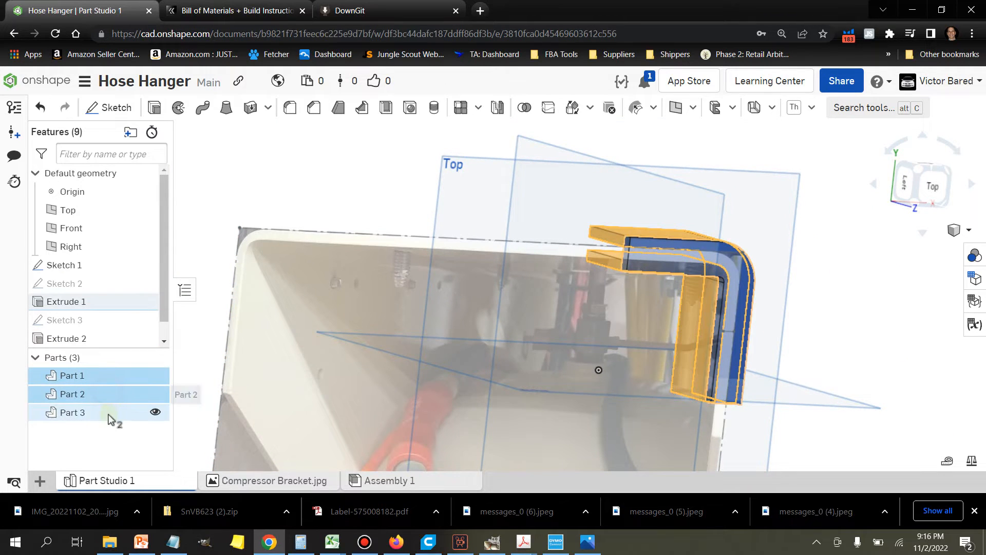
{"action": "left_click", "coordinate": [108, 413]}
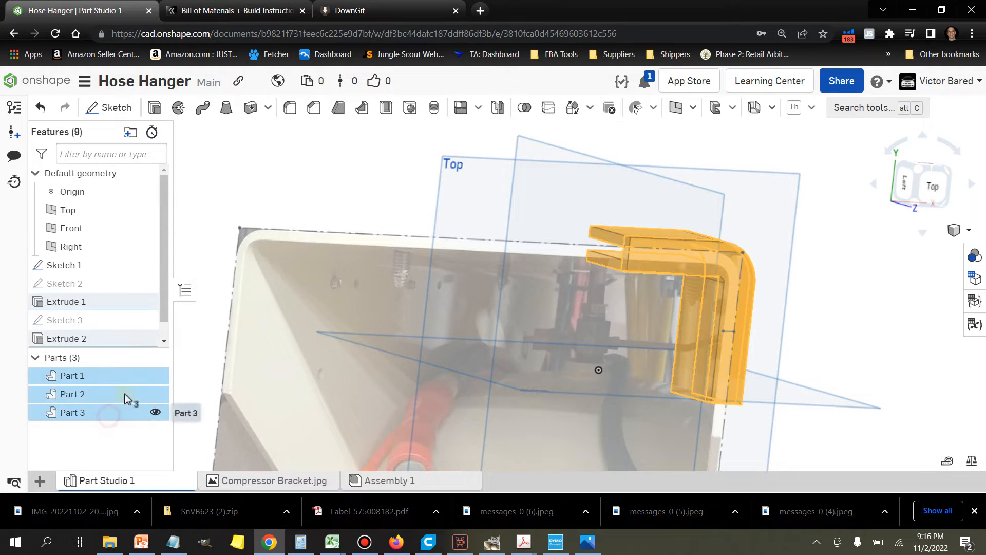
{"action": "left_click", "coordinate": [529, 109]}
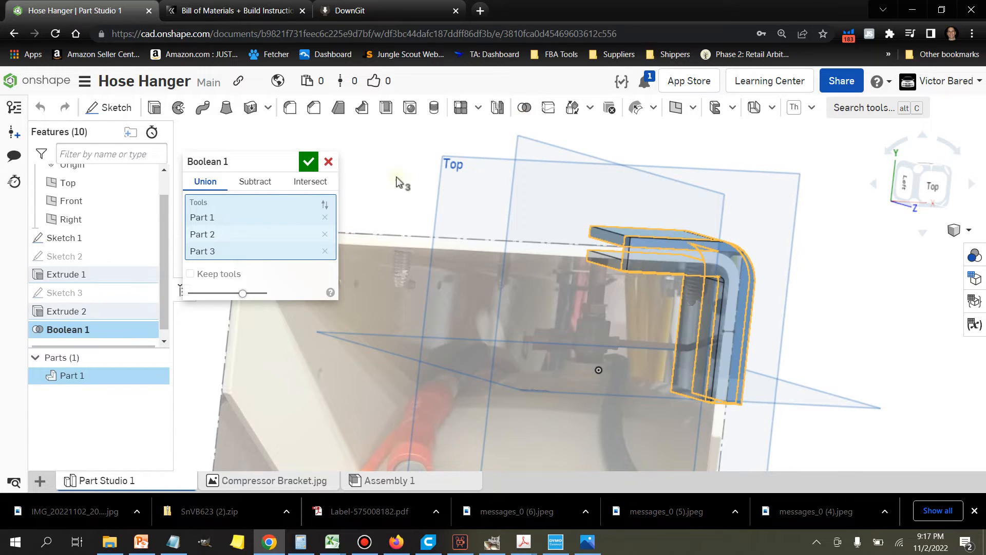
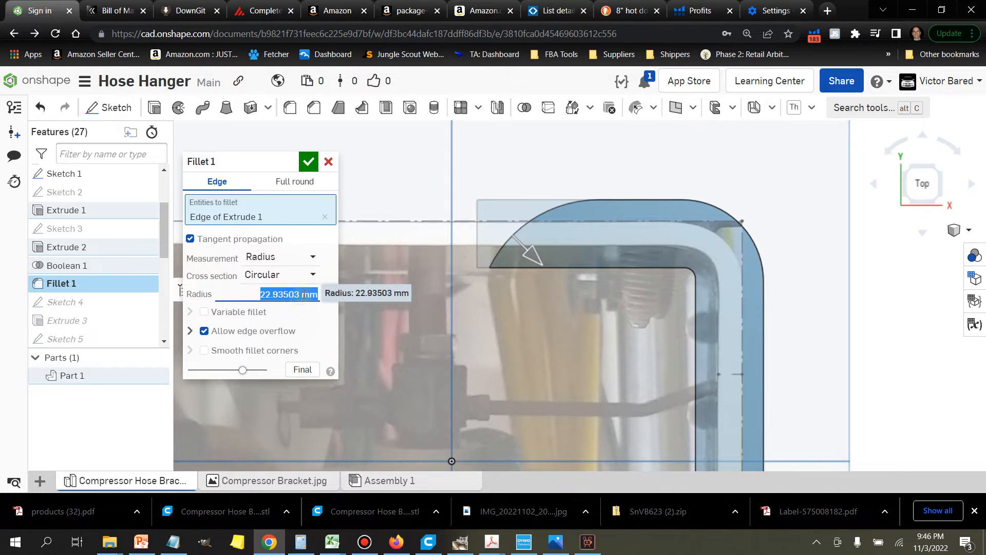
Step: Set the fillet radius on the outer corner at the upper arm's free end to 15.33988 mm
{"action": "type", "text": "15.33988 mm"}
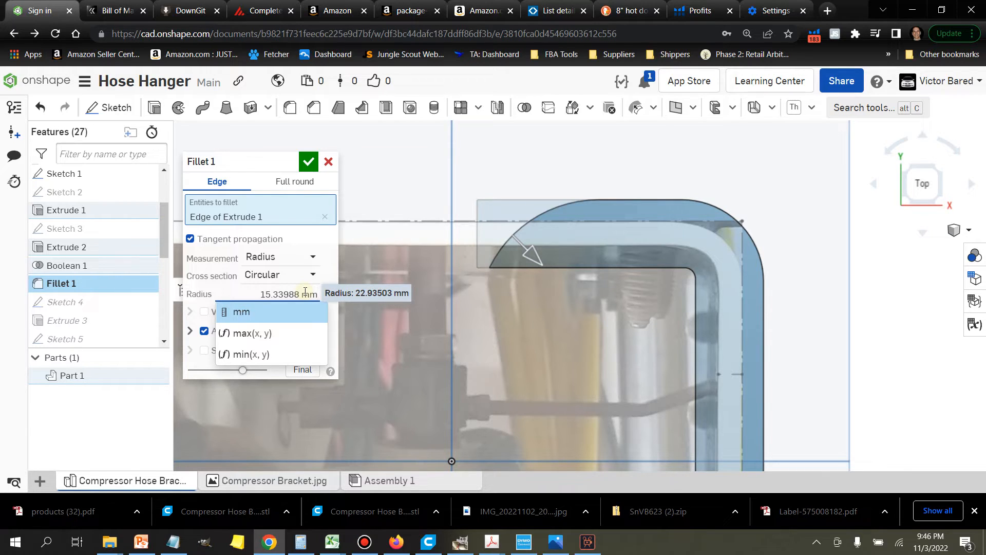
{"action": "key", "text": "Return"}
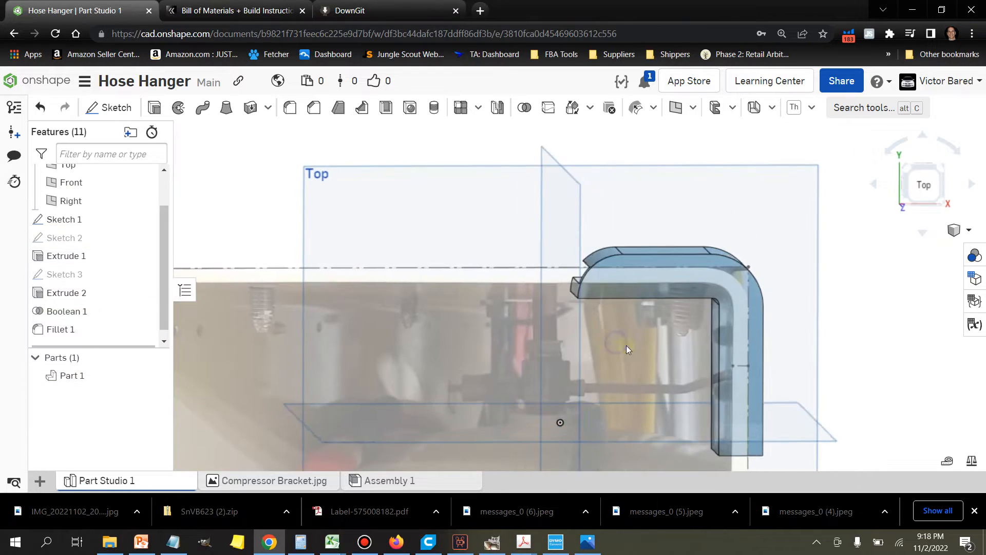
Step: Start a sketch on the plate's face and draw a horizontal line about 14.6 mm long from the inner corner to the outer arc
{"action": "mouse_move", "coordinate": [628, 347]}
{"action": "right_mouse_down"}
{"action": "mouse_move", "coordinate": [681, 353]}
{"action": "mouse_move", "coordinate": [618, 337]}
{"action": "mouse_move", "coordinate": [628, 349]}
{"action": "mouse_move", "coordinate": [698, 350]}
{"action": "mouse_move", "coordinate": [547, 343]}
{"action": "mouse_move", "coordinate": [624, 343]}
{"action": "mouse_move", "coordinate": [595, 325]}
{"action": "right_mouse_up"}
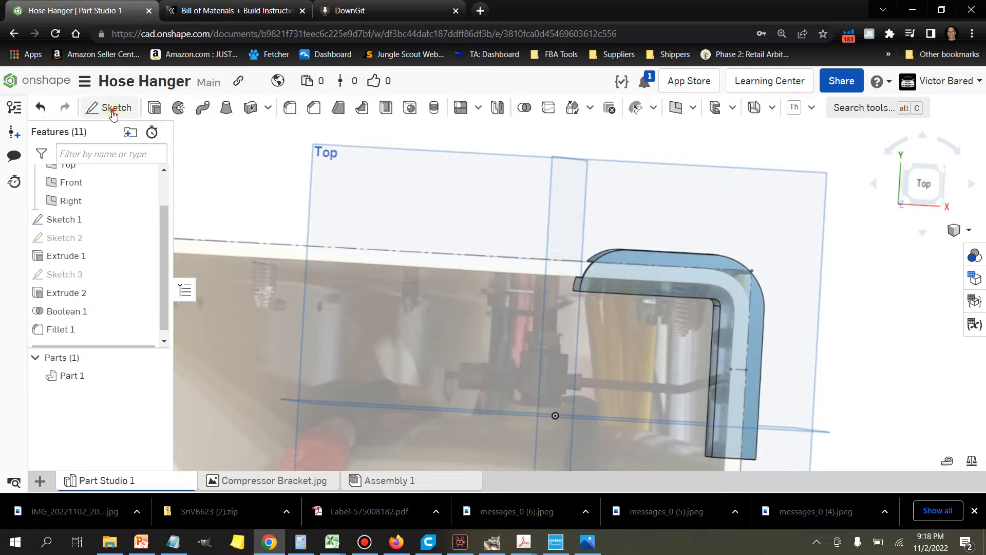
{"action": "key", "text": "shift+s"}
{"action": "left_click", "coordinate": [666, 279]}
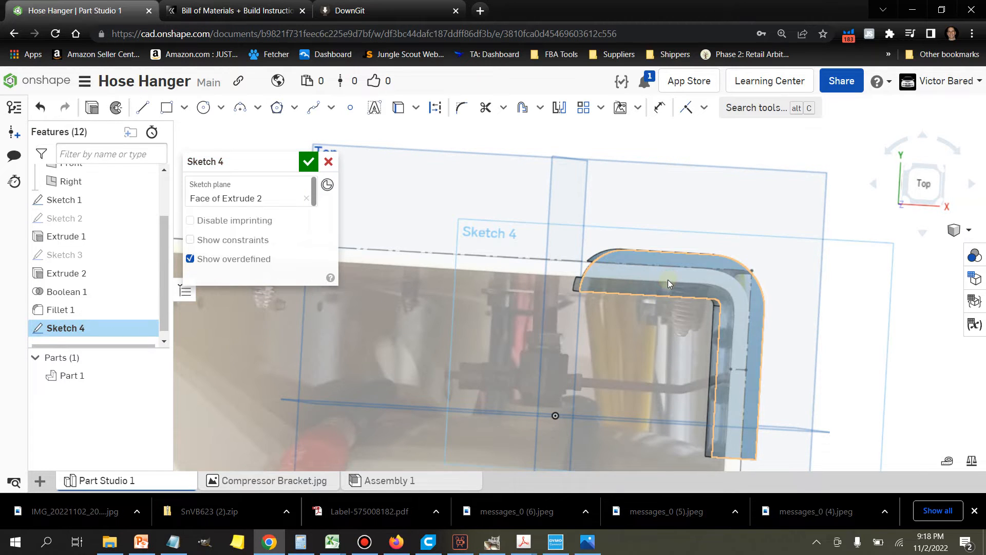
{"action": "key", "text": "n"}
{"action": "scroll", "coordinate": [640, 261], "scroll_direction": "up", "scroll_amount": 3}
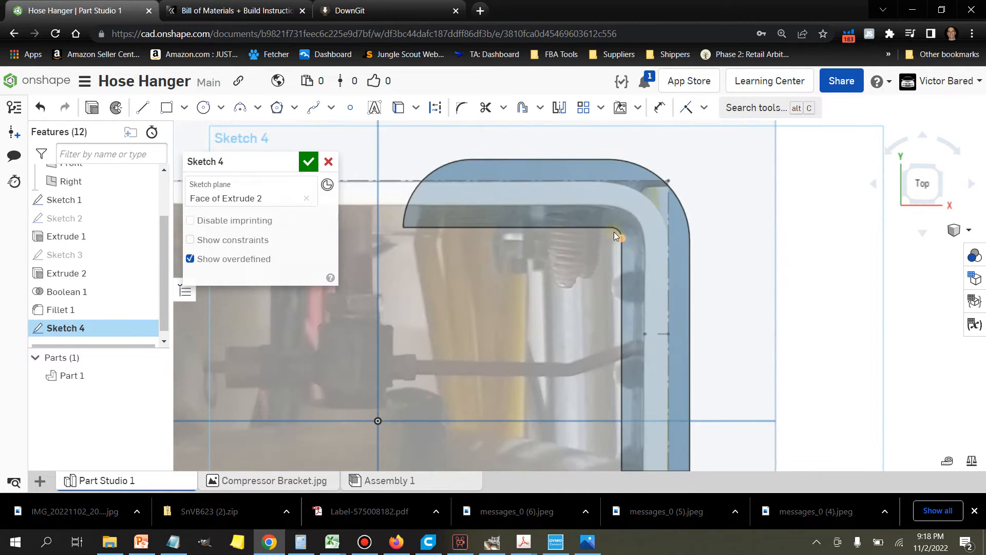
{"action": "left_click", "coordinate": [143, 108]}
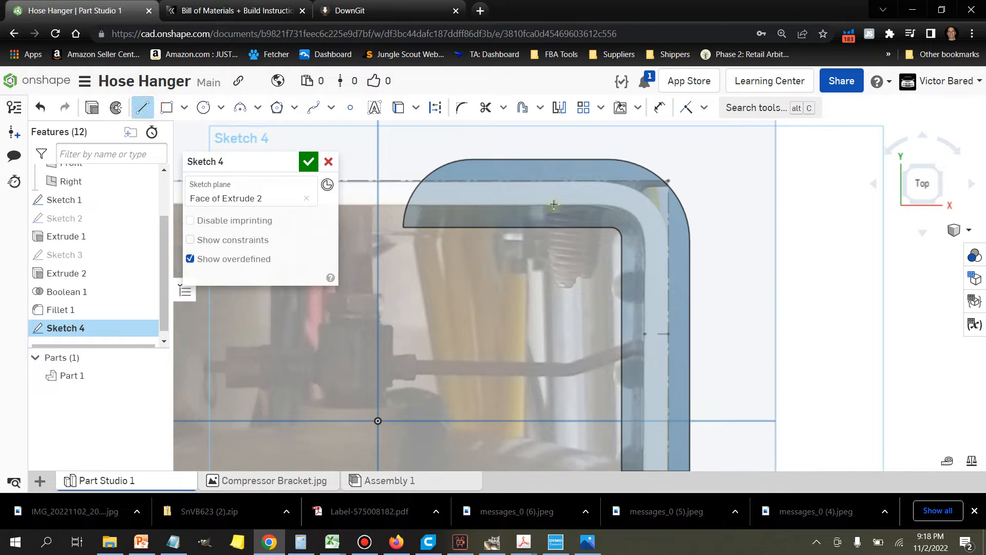
{"action": "left_click", "coordinate": [612, 227]}
{"action": "left_click", "coordinate": [688, 226]}
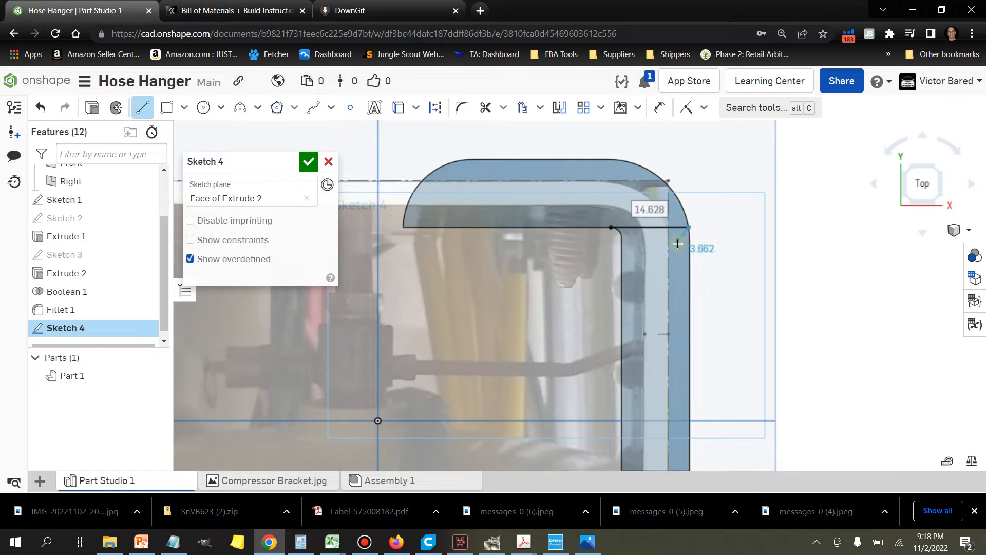
{"action": "key", "text": "Escape"}
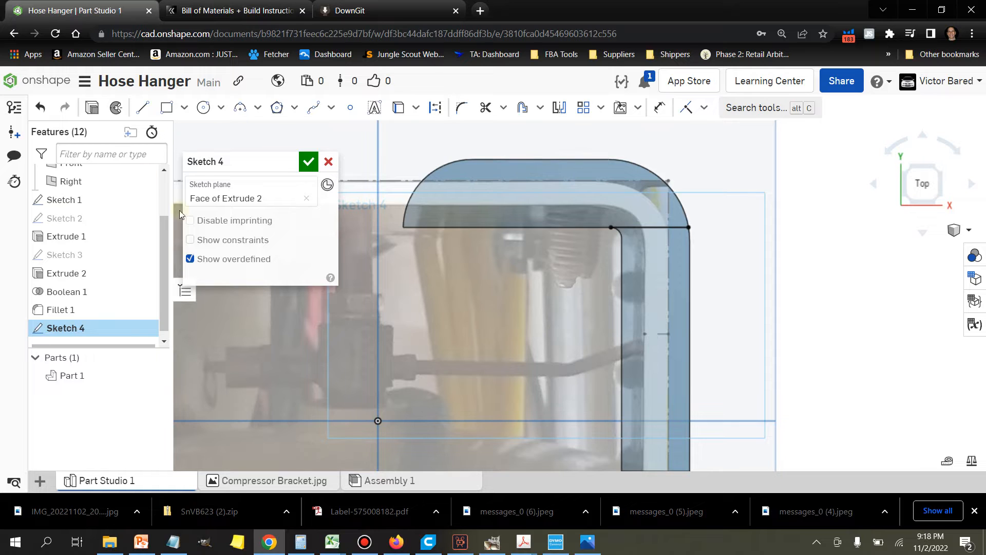
Step: Extrude the upper arm's region with a blind depth of 50 mm, adding it to Part 1
{"action": "left_click", "coordinate": [519, 197]}
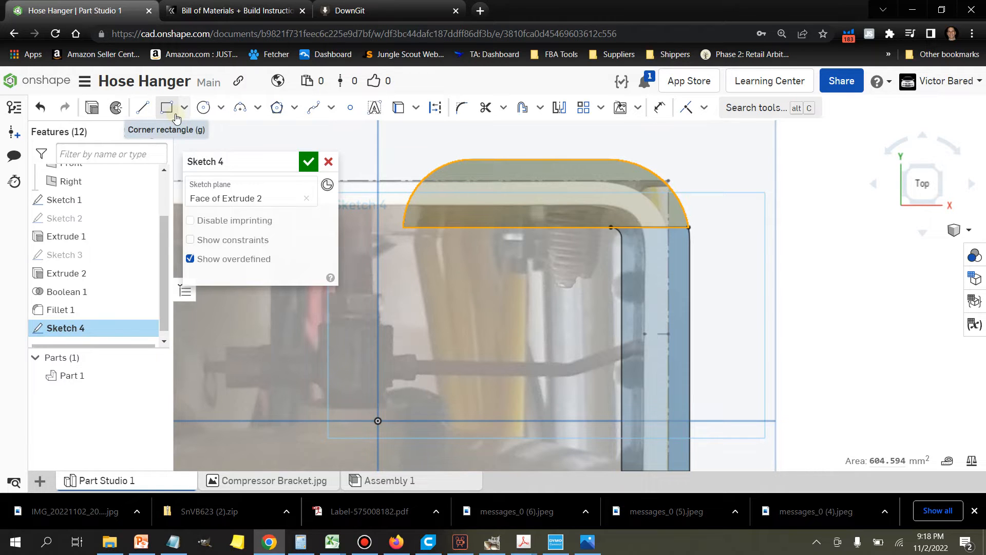
{"action": "left_click", "coordinate": [94, 109]}
{"action": "key", "text": "shift+e"}
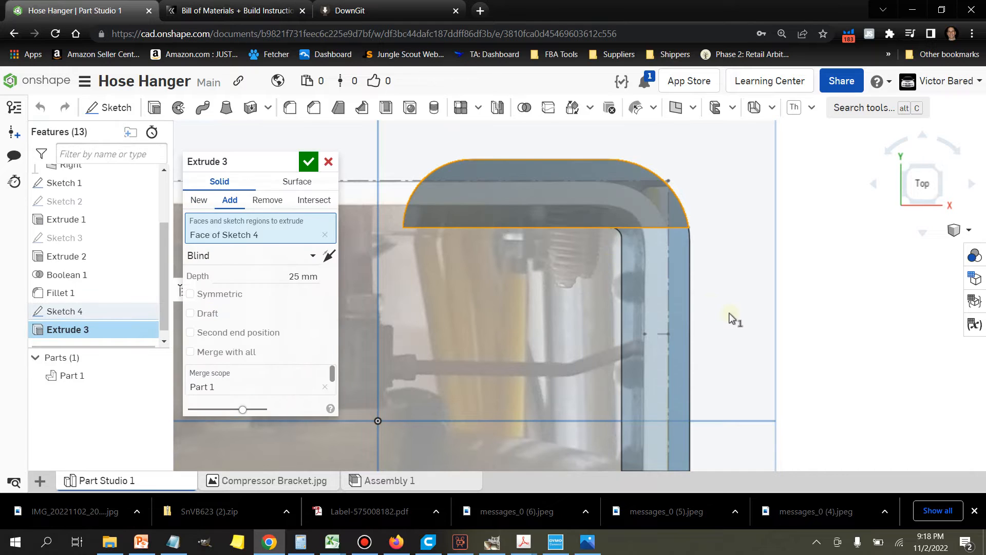
{"action": "right_click_drag", "start_coordinate": [763, 327], "coordinate": [745, 323]}
{"action": "left_click", "coordinate": [297, 280]}
{"action": "type", "text": "50"}
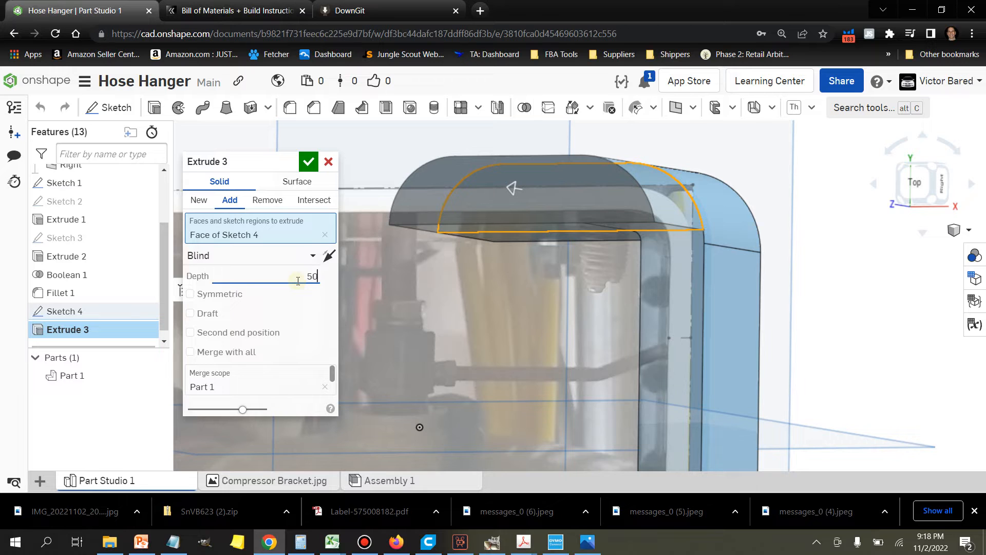
{"action": "key", "text": "Return"}
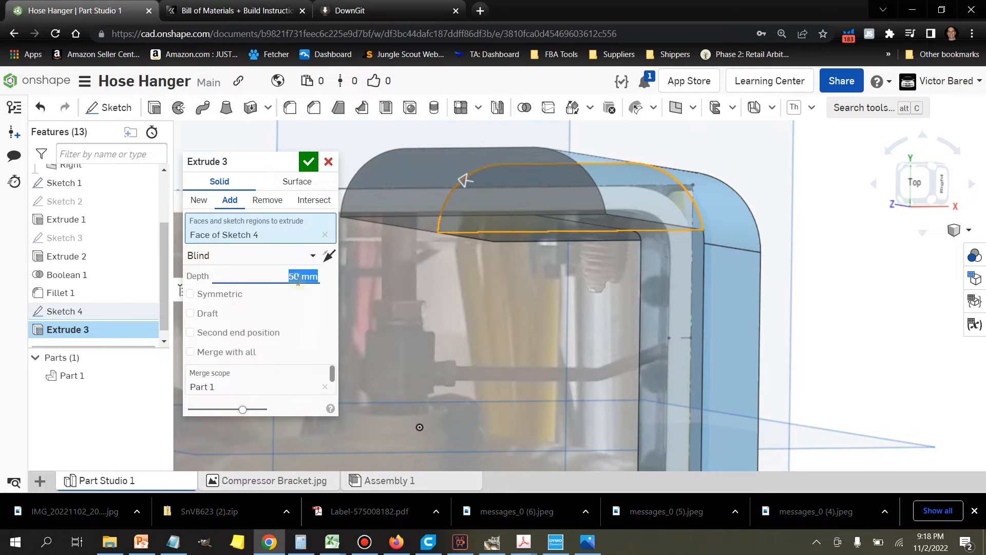
{"action": "left_click", "coordinate": [311, 163]}
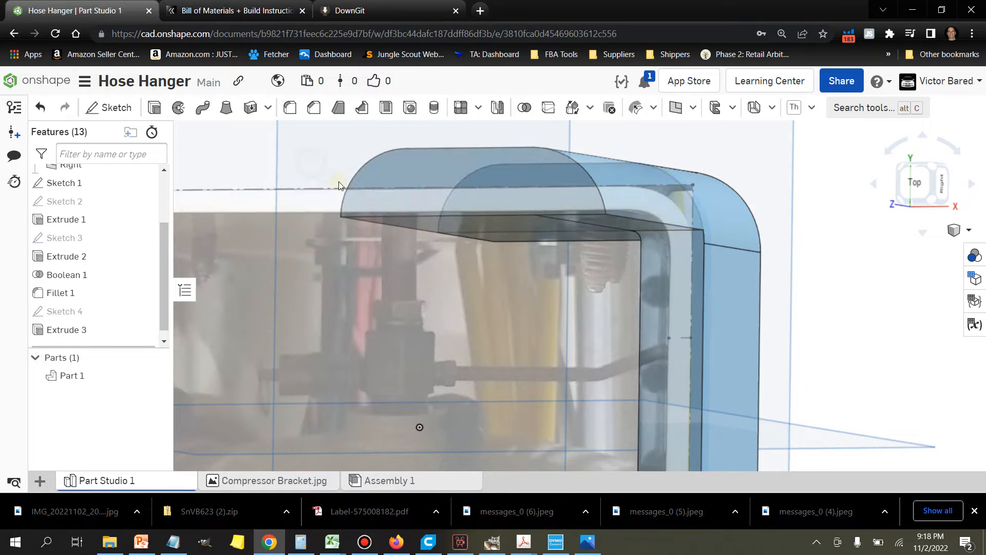
Step: Start a sketch on the extruded block's end face and draw a construction line along its full straight lower edge
{"action": "scroll", "coordinate": [547, 286], "scroll_direction": "down", "scroll_amount": 3}
{"action": "right_click_drag", "start_coordinate": [568, 325], "coordinate": [590, 333]}
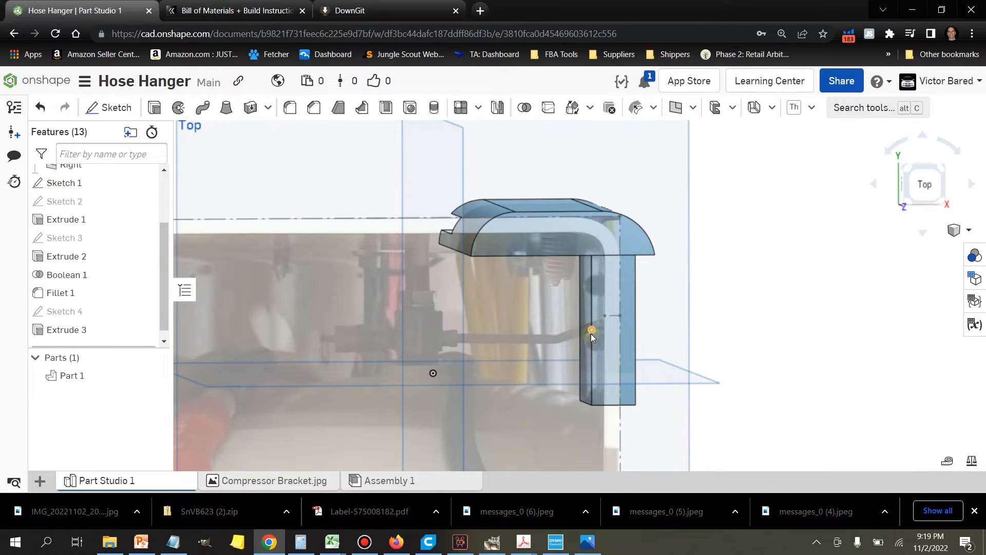
{"action": "scroll", "coordinate": [591, 331], "scroll_direction": "down", "scroll_amount": 2}
{"action": "scroll", "coordinate": [550, 271], "scroll_direction": "up", "scroll_amount": 2}
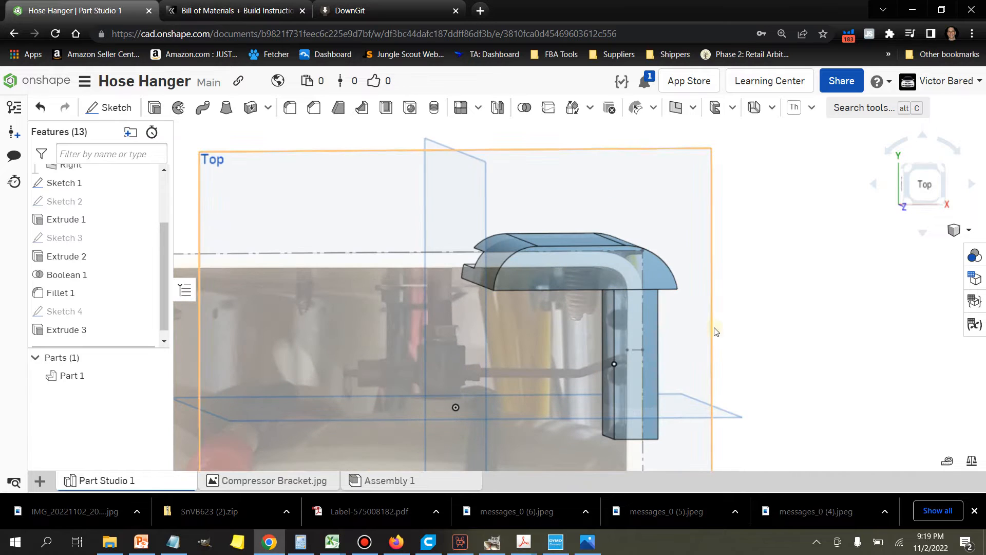
{"action": "right_click_drag", "start_coordinate": [756, 340], "coordinate": [746, 351]}
{"action": "scroll", "coordinate": [637, 301], "scroll_direction": "up", "scroll_amount": 3}
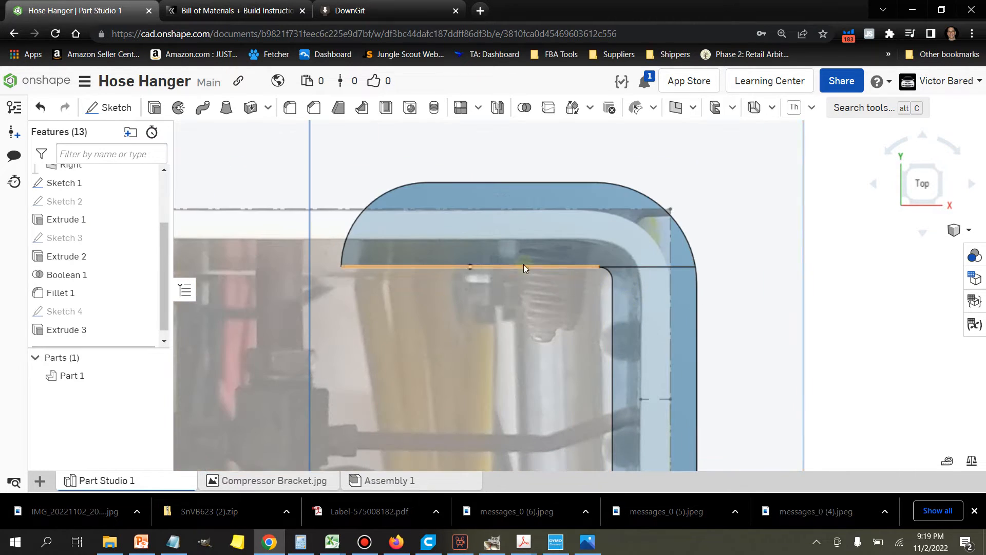
{"action": "left_click", "coordinate": [114, 107]}
{"action": "left_click", "coordinate": [488, 221]}
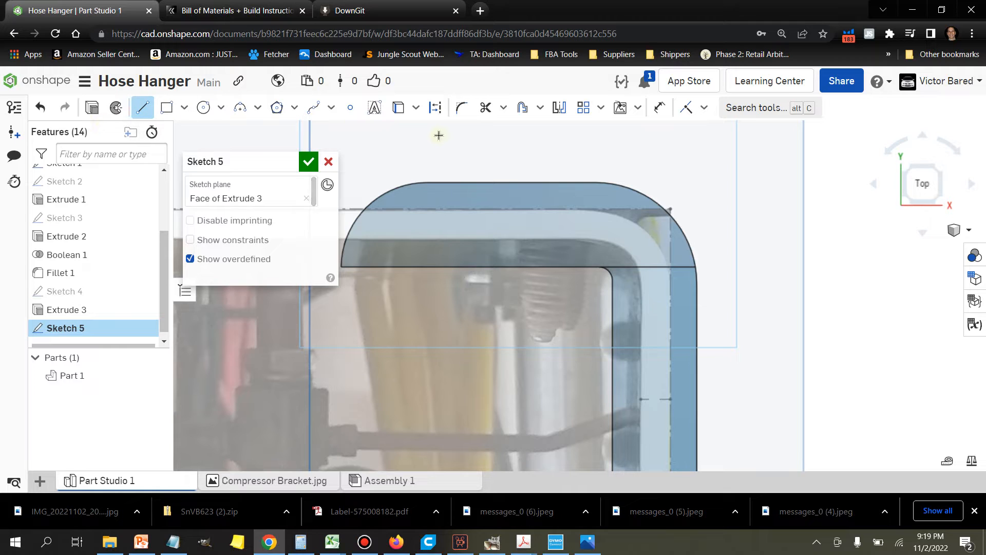
{"action": "left_click", "coordinate": [435, 107]}
{"action": "left_click", "coordinate": [340, 268]}
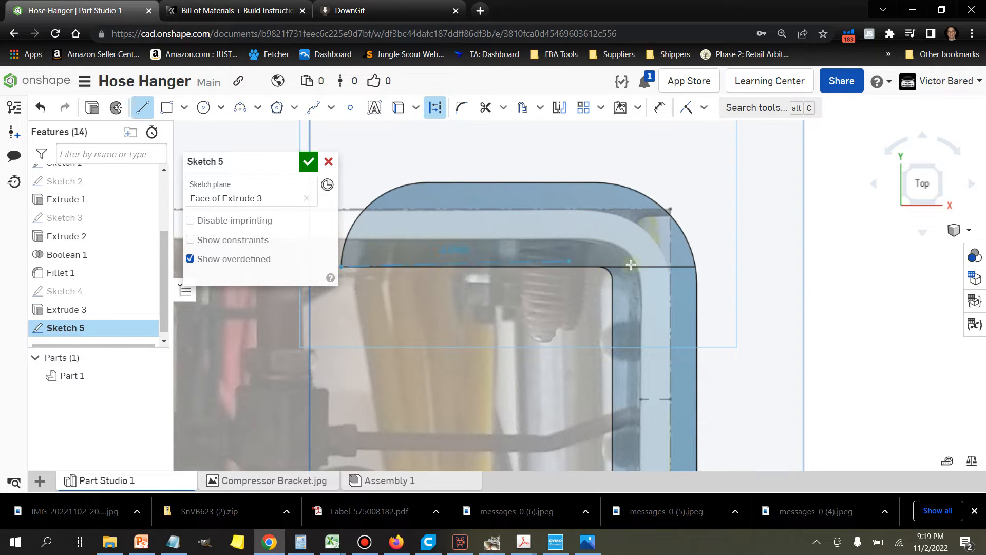
{"action": "left_click", "coordinate": [698, 268]}
Step: Draw a solid vertical line about 10.3 mm long upward from the construction line's midpoint
{"action": "left_click", "coordinate": [143, 110]}
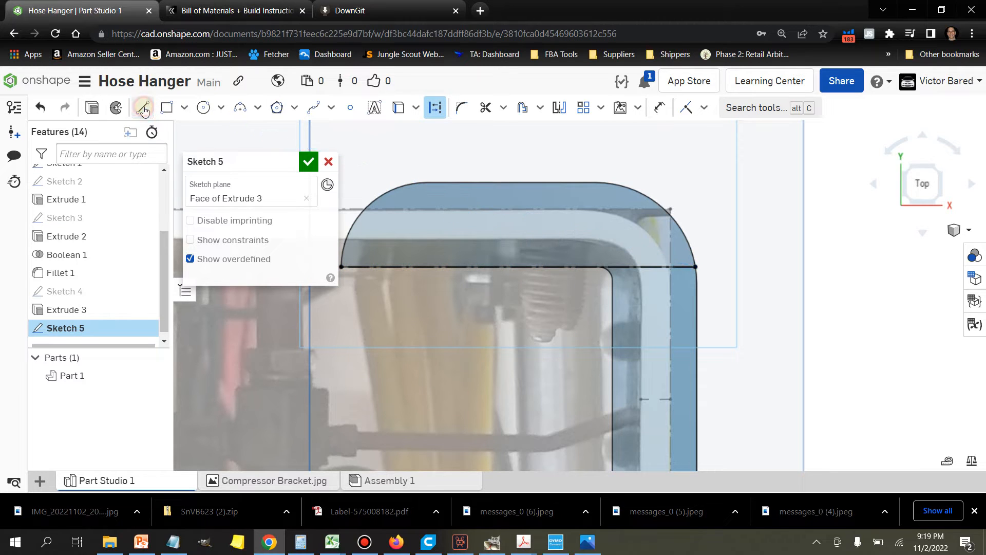
{"action": "left_click", "coordinate": [143, 109]}
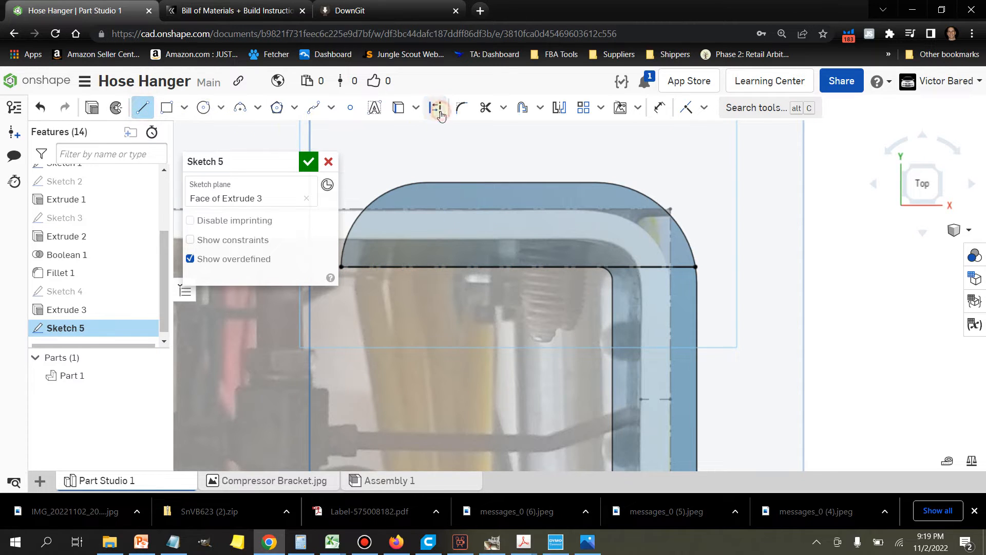
{"action": "left_click", "coordinate": [518, 268]}
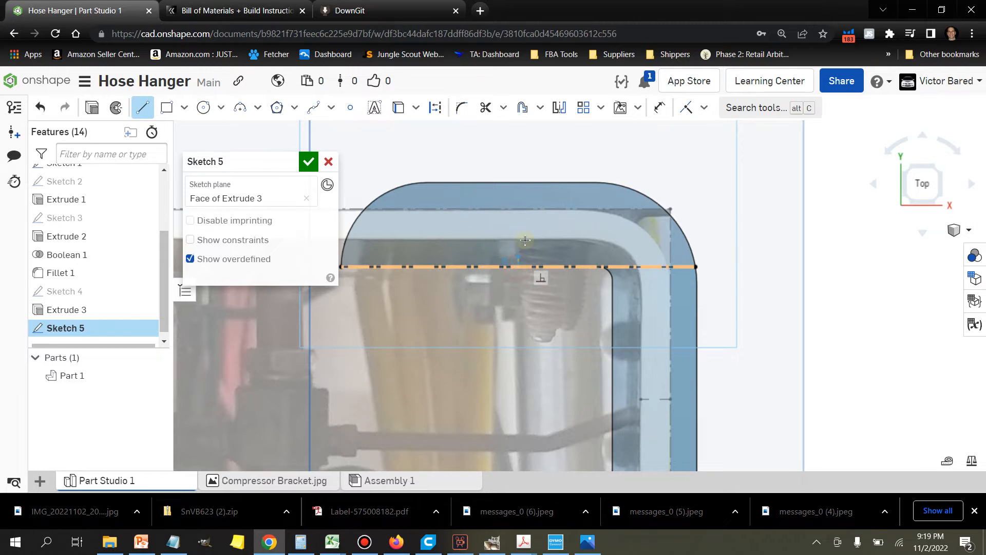
{"action": "left_click", "coordinate": [516, 199]}
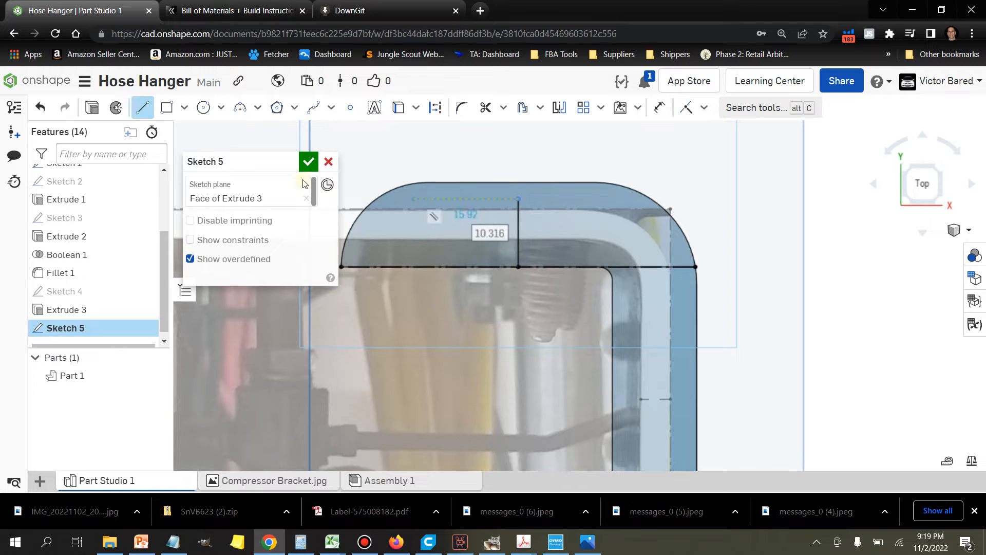
{"action": "left_click", "coordinate": [142, 108]}
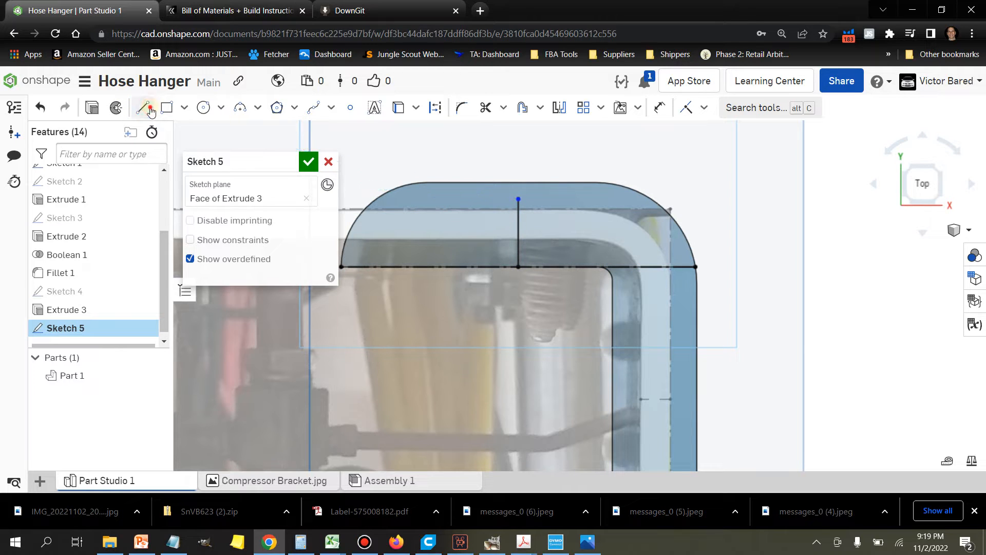
Step: Draw two horizontal lines, each about 34 mm long, from the construction line's midpoint outward past both ends of the block
{"action": "left_click", "coordinate": [519, 267]}
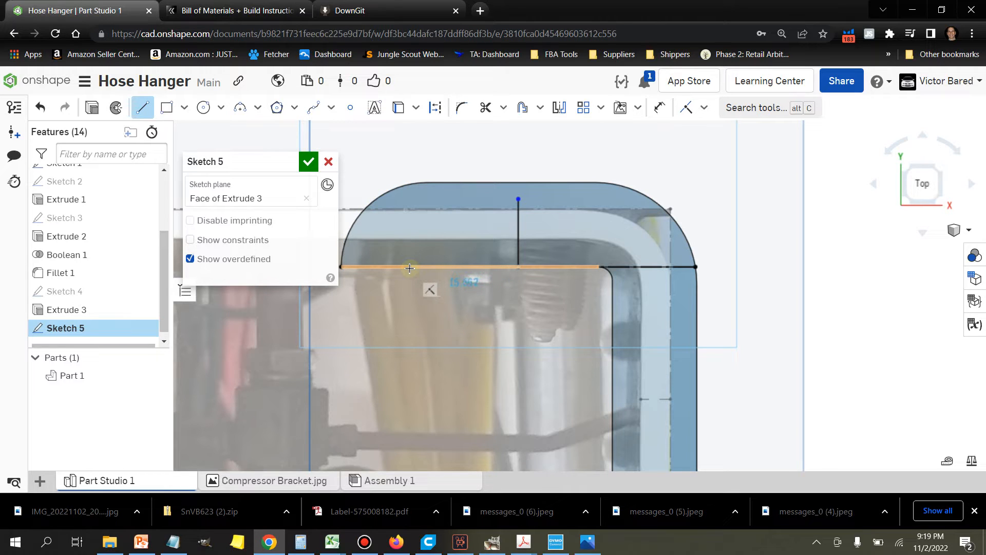
{"action": "scroll", "coordinate": [404, 267], "scroll_direction": "down", "scroll_amount": 3}
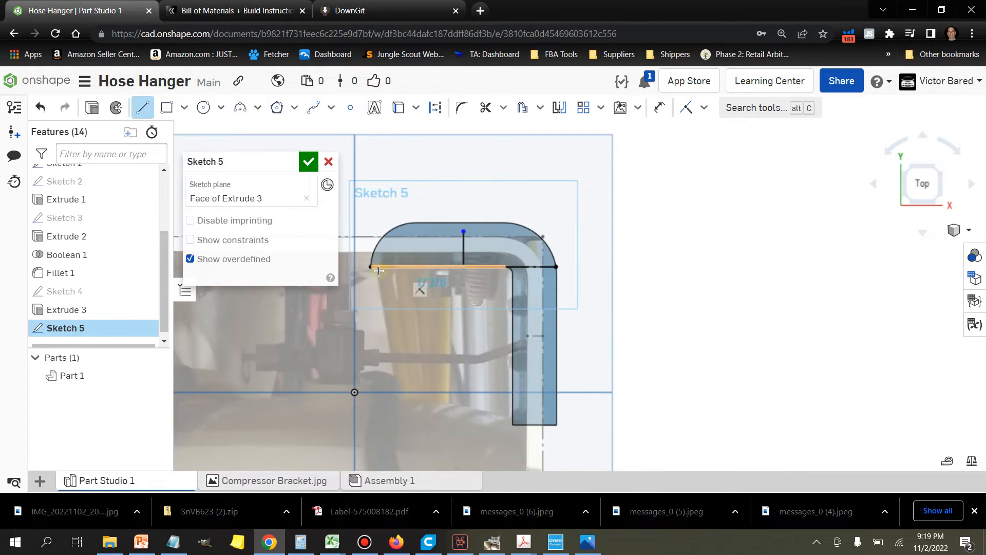
{"action": "left_click", "coordinate": [345, 267]}
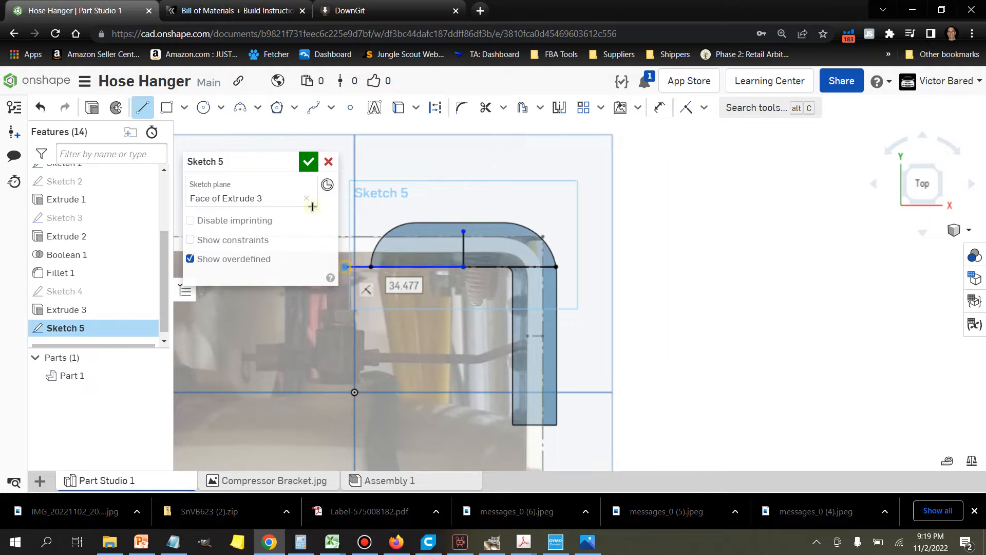
{"action": "left_click", "coordinate": [463, 267]}
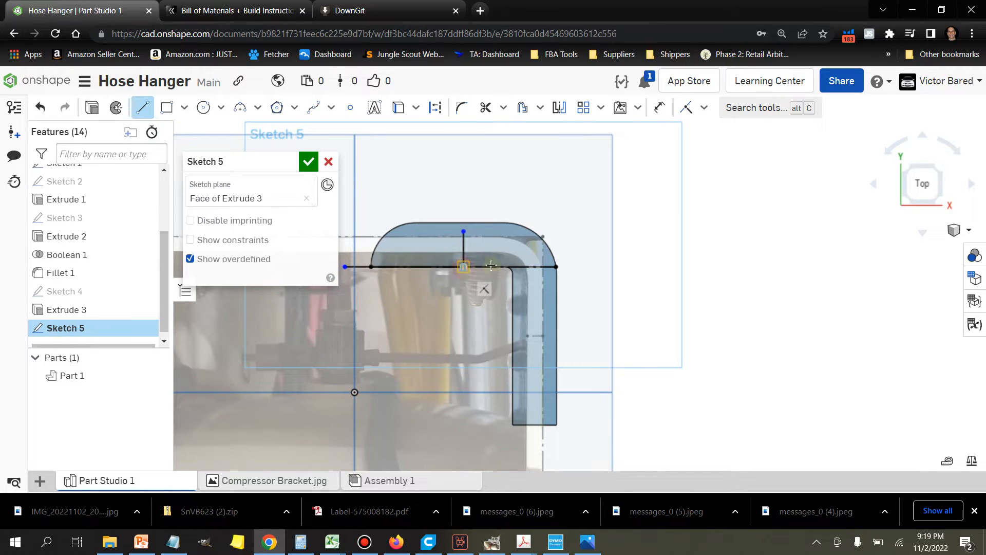
{"action": "left_click", "coordinate": [581, 267]}
Step: Dimension the vertical line's length so that it extends well above the block's upper edge
{"action": "left_click", "coordinate": [660, 107]}
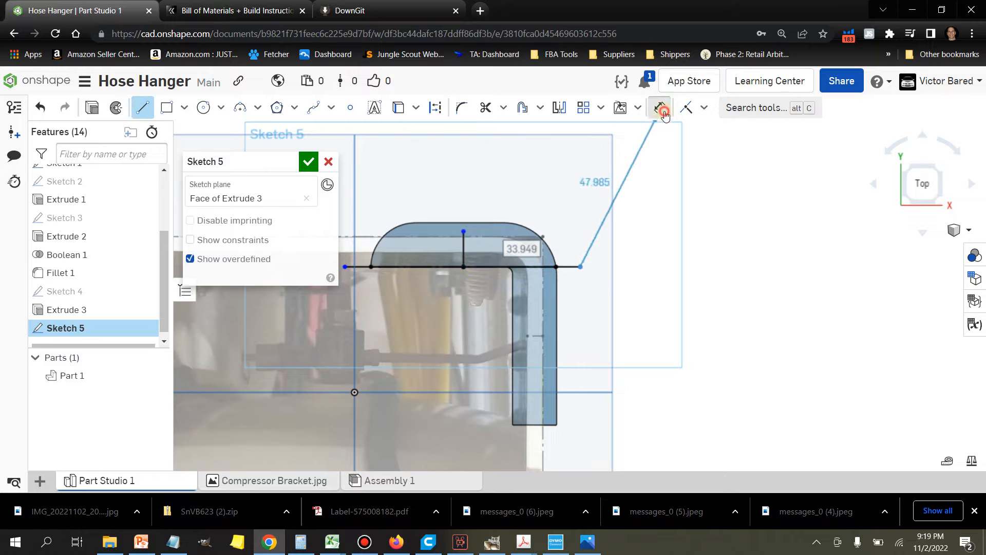
{"action": "key", "text": "d"}
{"action": "left_click", "coordinate": [464, 256]}
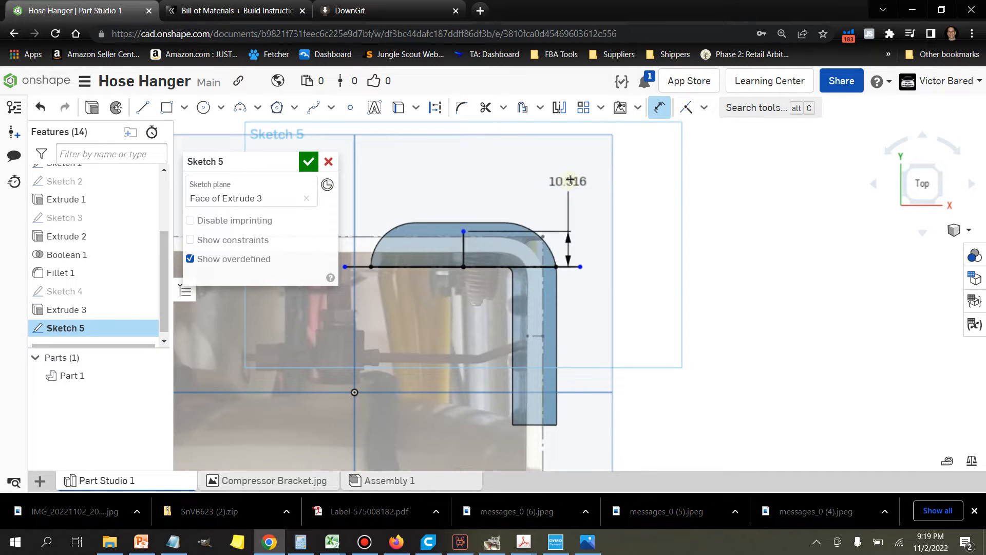
{"action": "left_click", "coordinate": [673, 175]}
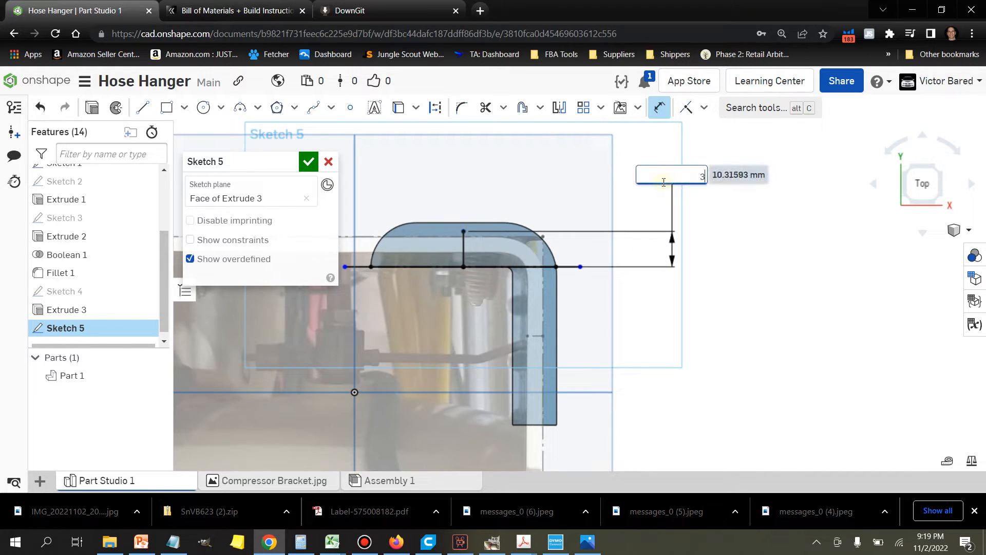
{"action": "key", "text": "Return"}
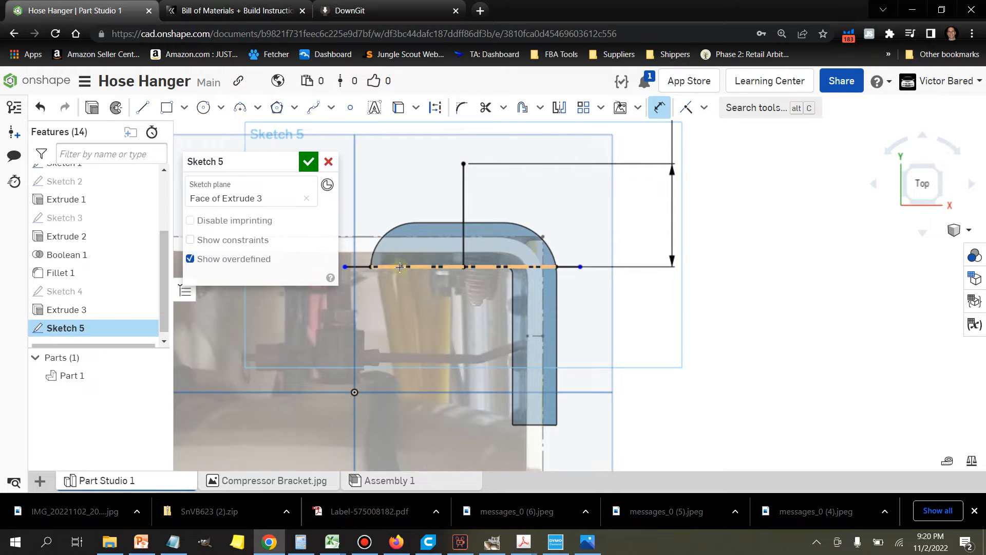
Step: Dimension the two horizontal lines on either side of the midpoint to 50 mm each
{"action": "left_click", "coordinate": [359, 268]}
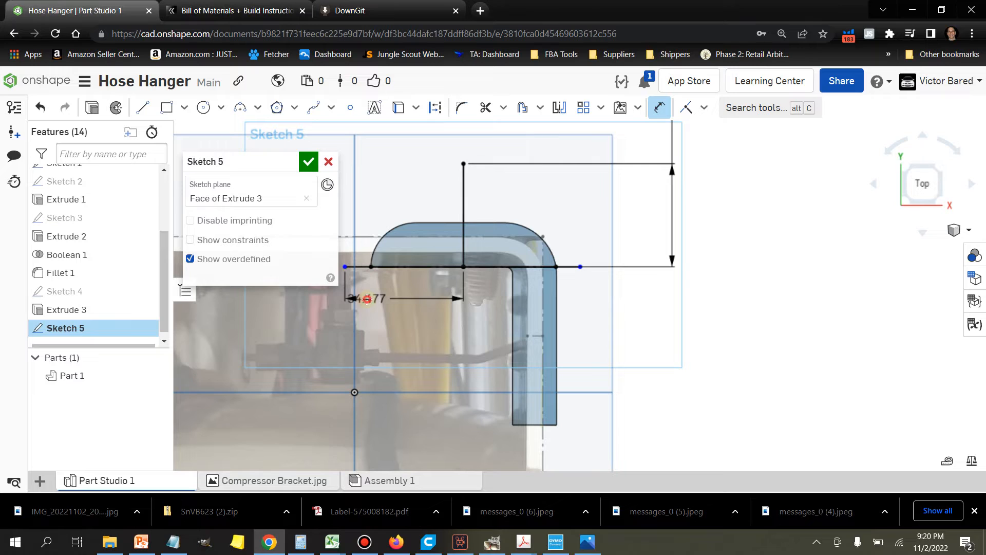
{"action": "left_click", "coordinate": [368, 300]}
{"action": "type", "text": "50"}
{"action": "key", "text": "Return"}
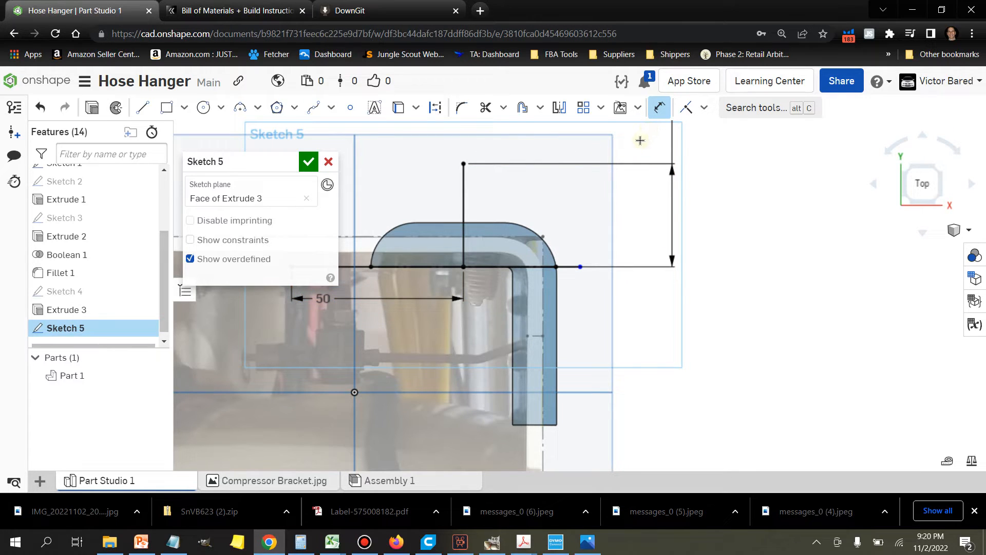
{"action": "left_click", "coordinate": [567, 278]}
{"action": "left_click", "coordinate": [670, 316]}
{"action": "type", "text": "50"}
{"action": "key", "text": "Return"}
{"action": "scroll", "coordinate": [658, 330], "scroll_direction": "down", "scroll_amount": 3}
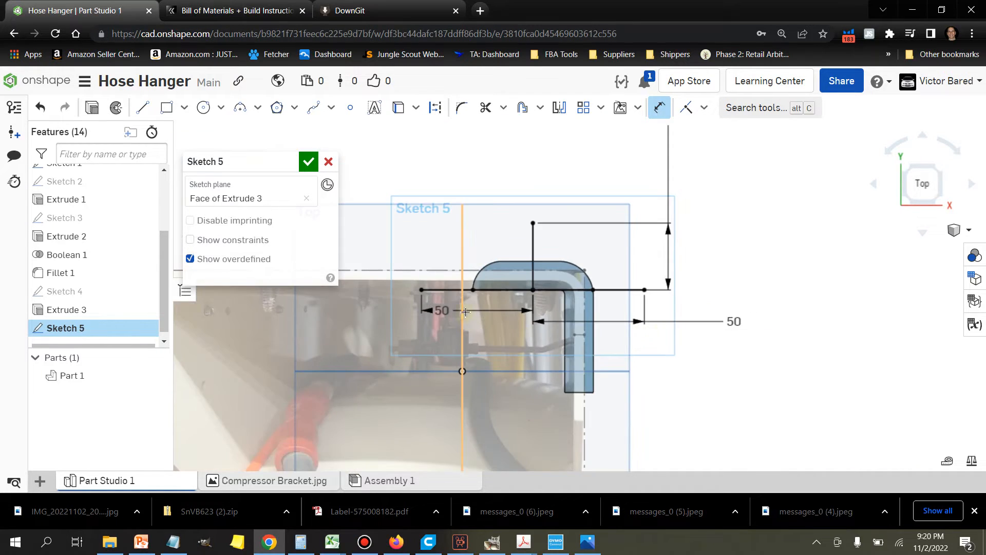
Step: Draw a three-point arc between the outer ends of the two horizontal lines, passing through the vertical line's upper end
{"action": "scroll", "coordinate": [465, 315], "scroll_direction": "up", "scroll_amount": 3}
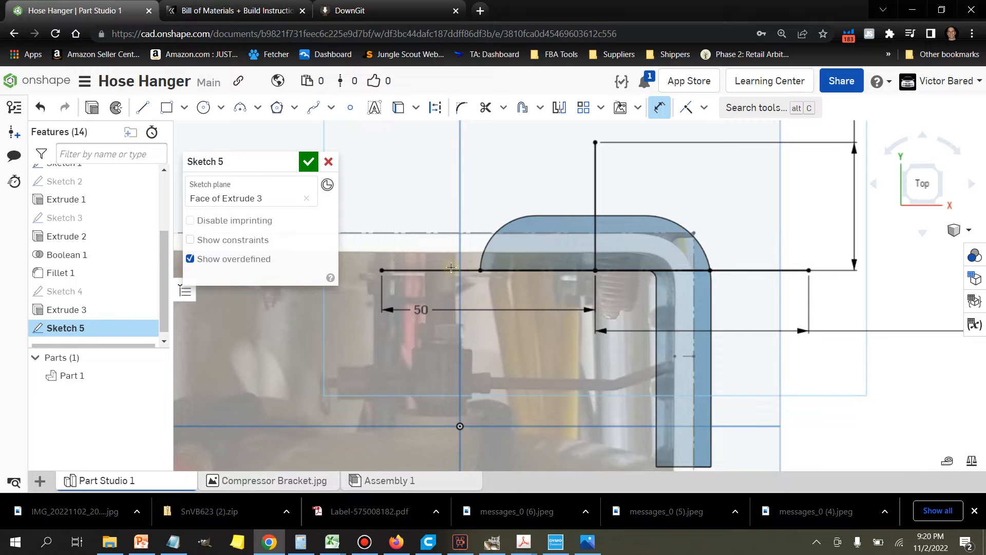
{"action": "left_click", "coordinate": [240, 108]}
{"action": "left_click", "coordinate": [382, 270]}
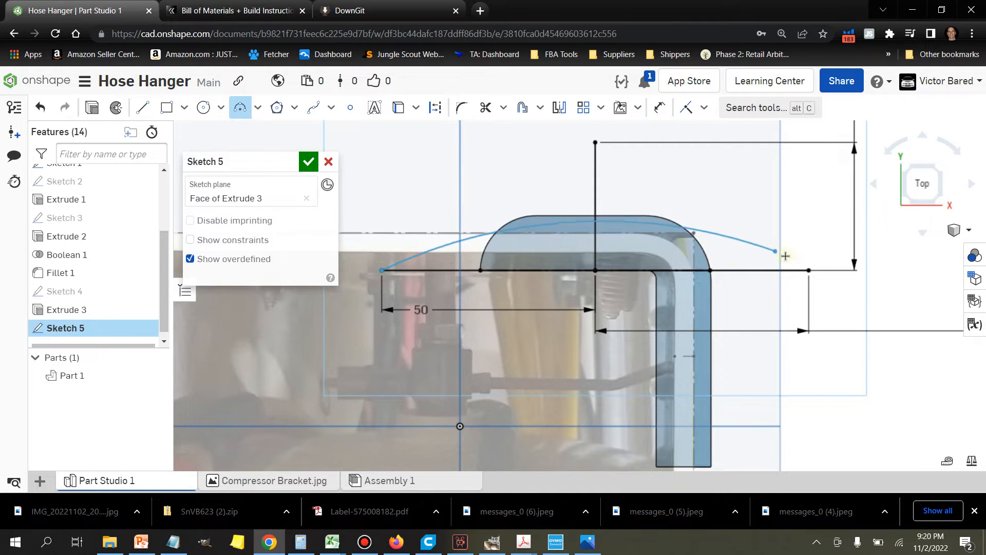
{"action": "left_click", "coordinate": [808, 268]}
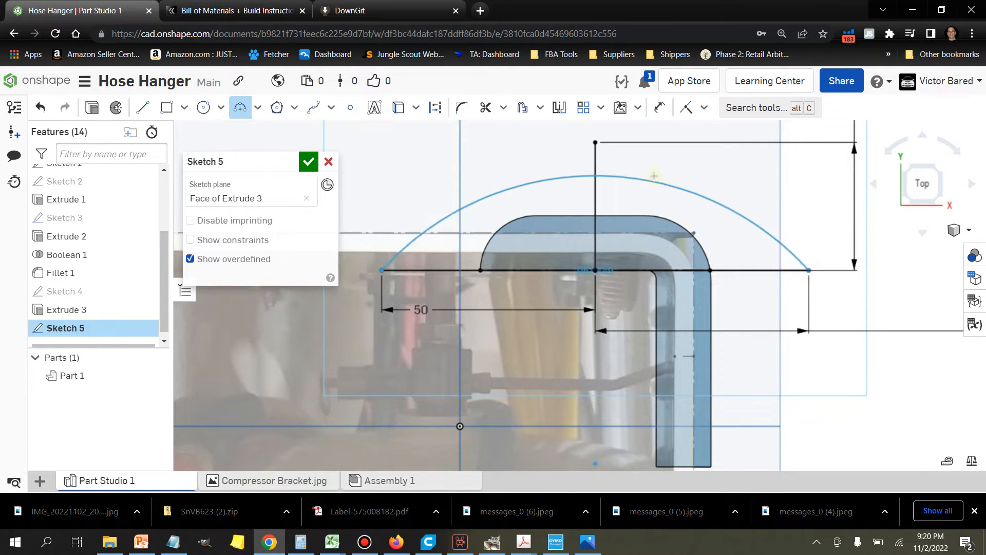
{"action": "left_click", "coordinate": [596, 142]}
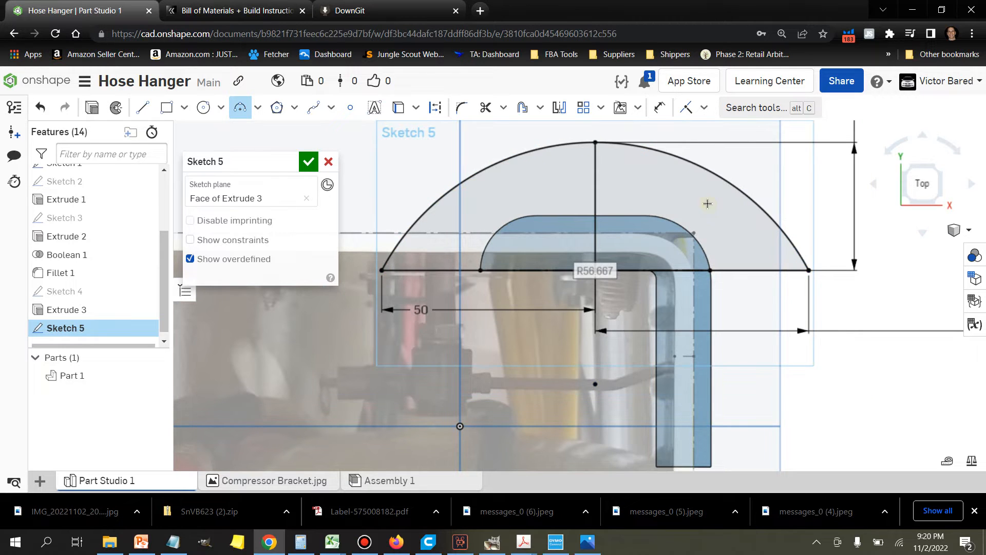
{"action": "scroll", "coordinate": [746, 225], "scroll_direction": "down", "scroll_amount": 1}
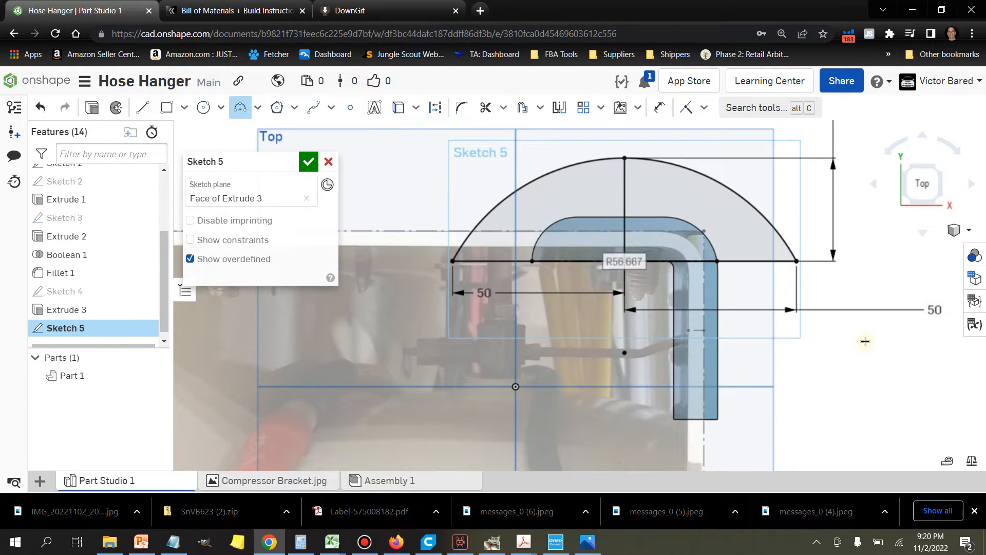
{"action": "scroll", "coordinate": [865, 341], "scroll_direction": "down", "scroll_amount": 3}
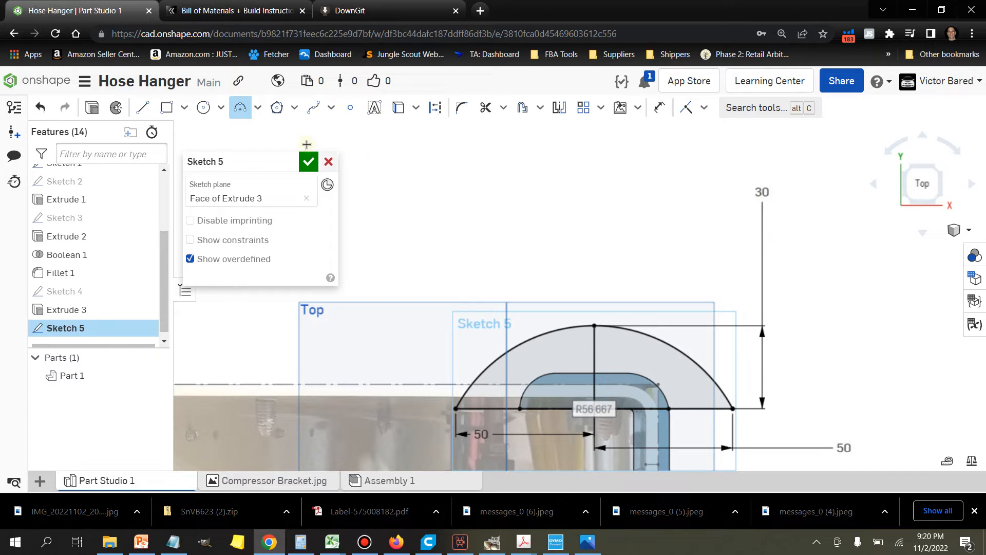
{"action": "left_click", "coordinate": [240, 107]}
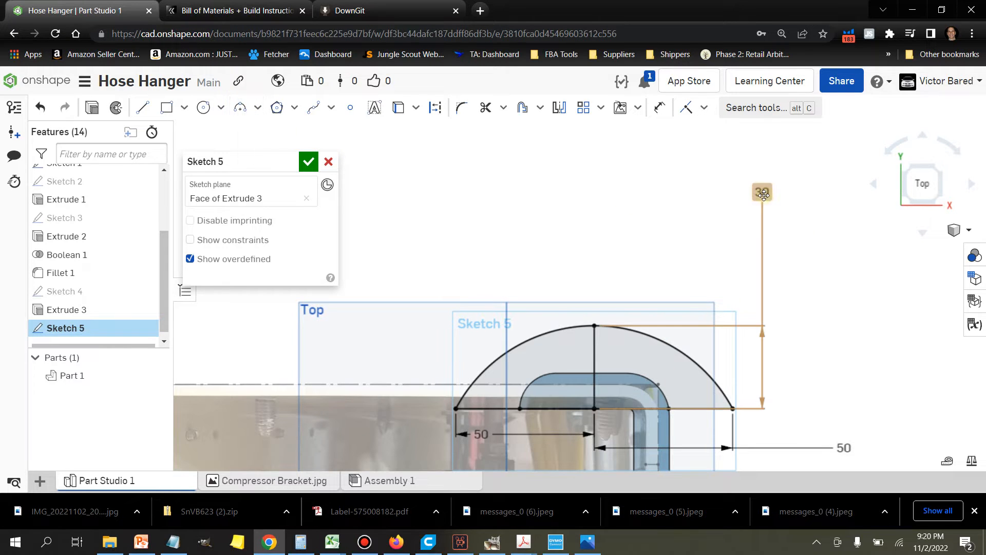
Step: Measure the distance between the arm's straight upper edge and the arc
{"action": "scroll", "coordinate": [681, 326], "scroll_direction": "up", "scroll_amount": 1}
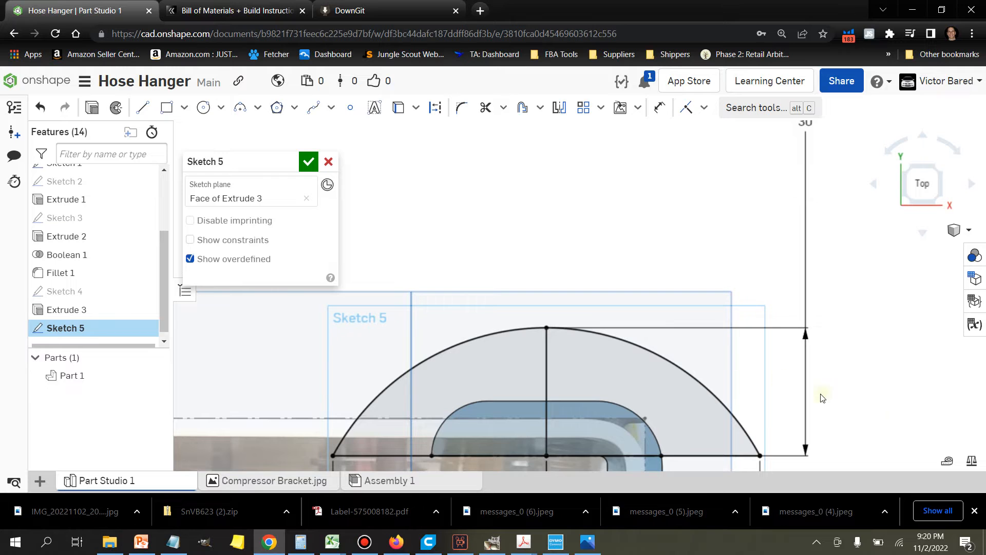
{"action": "left_click", "coordinate": [947, 460]}
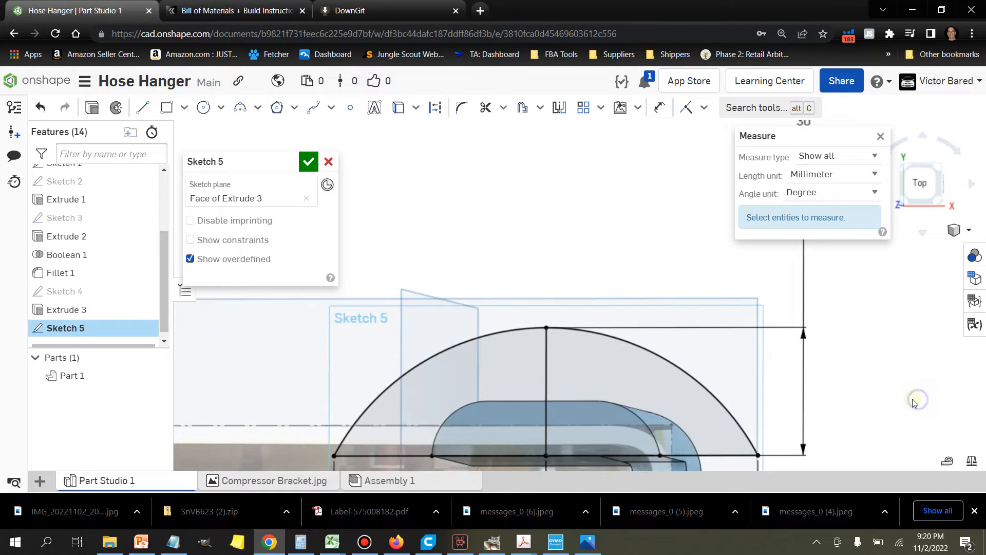
{"action": "left_click", "coordinate": [551, 400]}
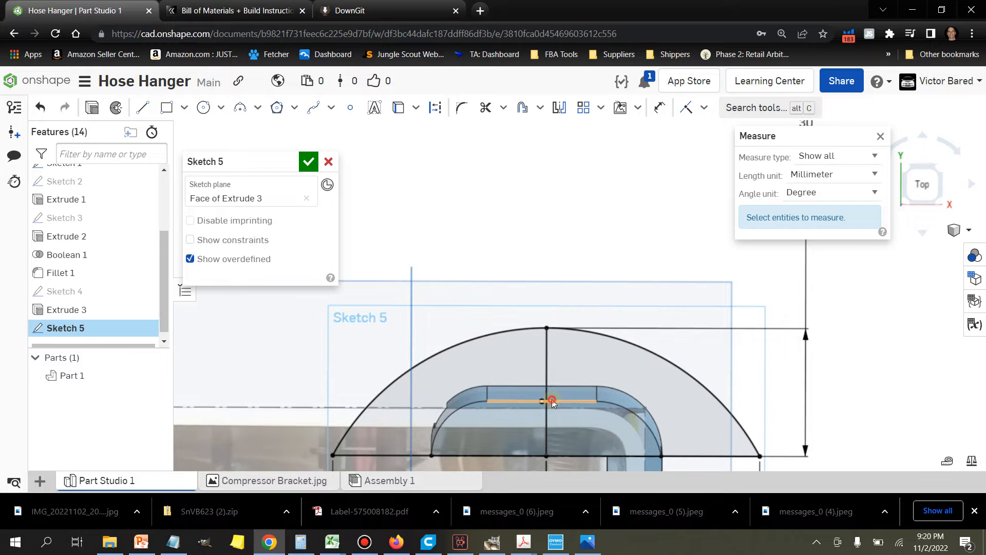
{"action": "left_click", "coordinate": [555, 333]}
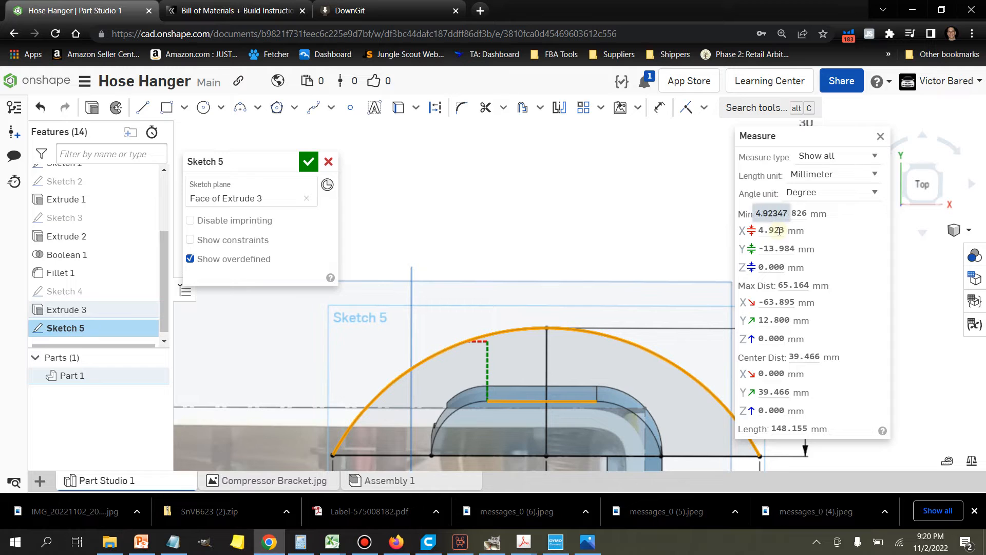
{"action": "mouse_move", "coordinate": [779, 250]}
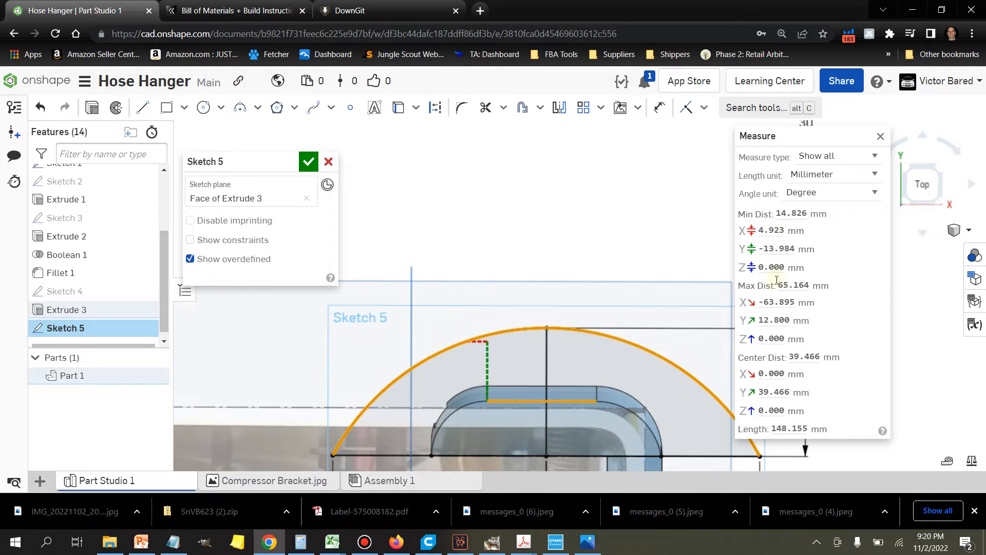
{"action": "scroll", "coordinate": [660, 294], "scroll_direction": "up", "scroll_amount": 3}
{"action": "right_click_drag", "start_coordinate": [652, 287], "coordinate": [619, 282]}
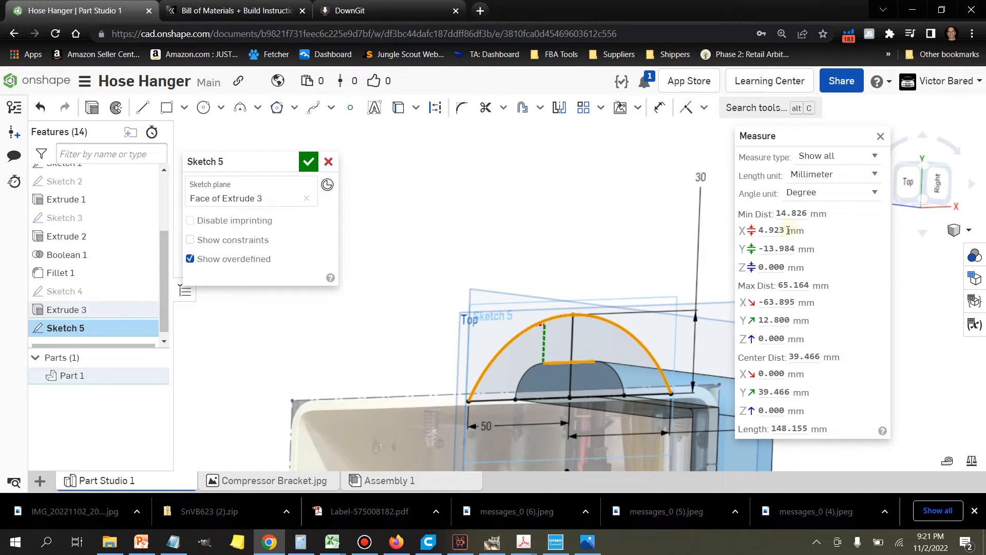
{"action": "mouse_move", "coordinate": [798, 213]}
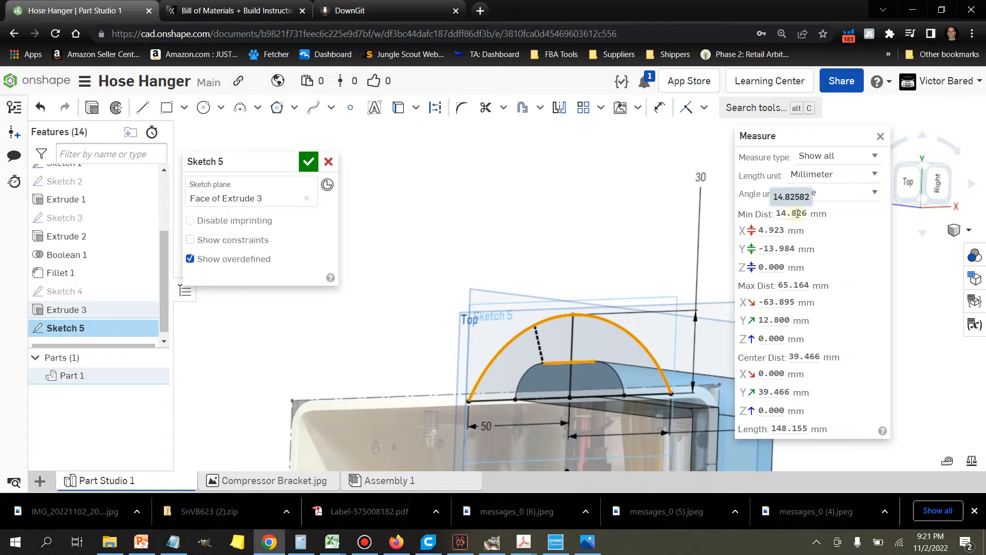
{"action": "mouse_move", "coordinate": [794, 251]}
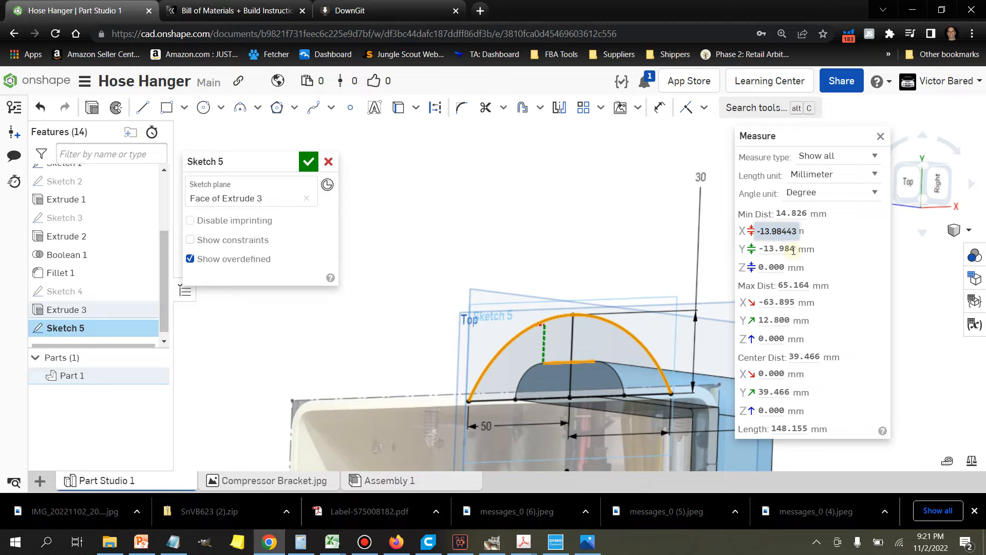
{"action": "left_click", "coordinate": [882, 138]}
Step: Set the vertical line's height to 50 mm and finish the sketch
{"action": "right_click_drag", "start_coordinate": [603, 235], "coordinate": [623, 236]}
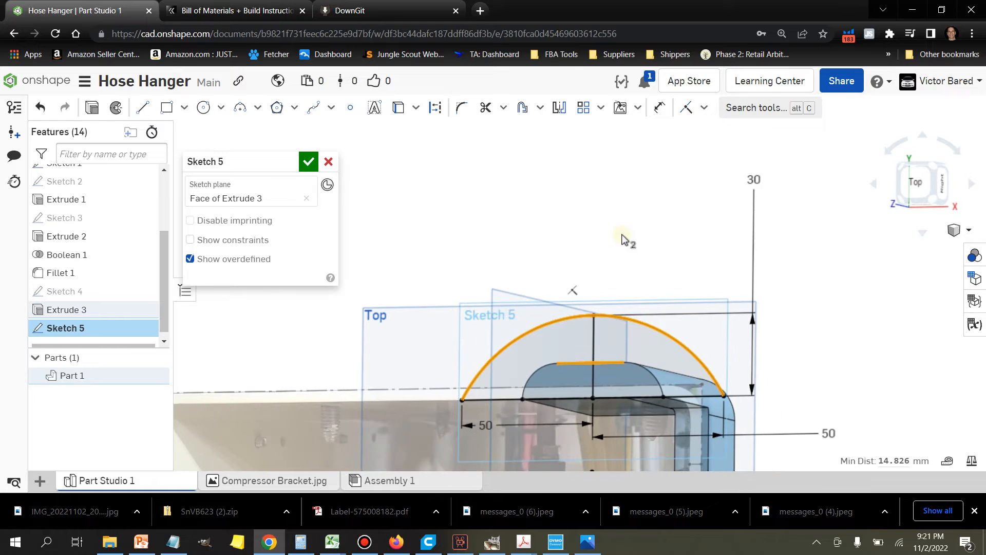
{"action": "double_click", "coordinate": [764, 182]}
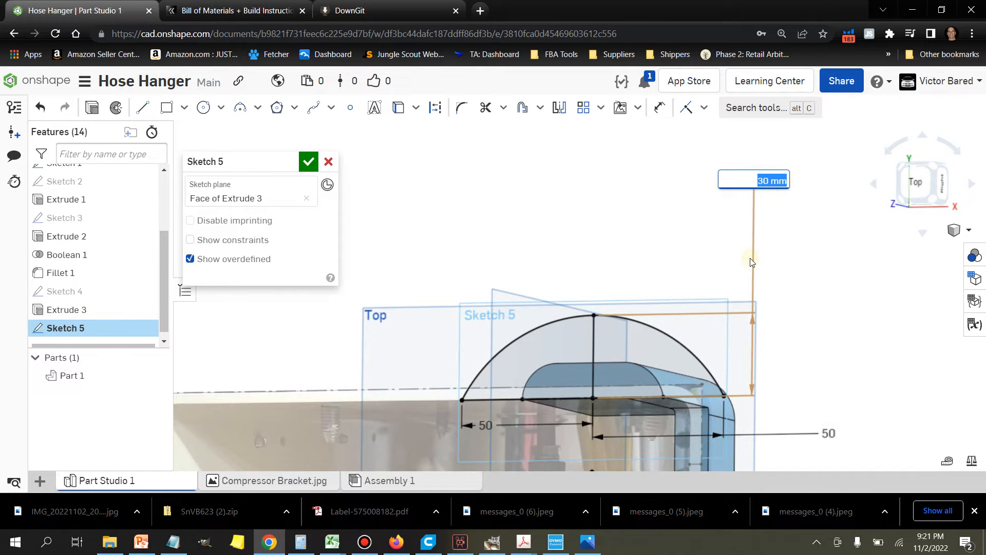
{"action": "type", "text": "50"}
{"action": "key", "text": "Return"}
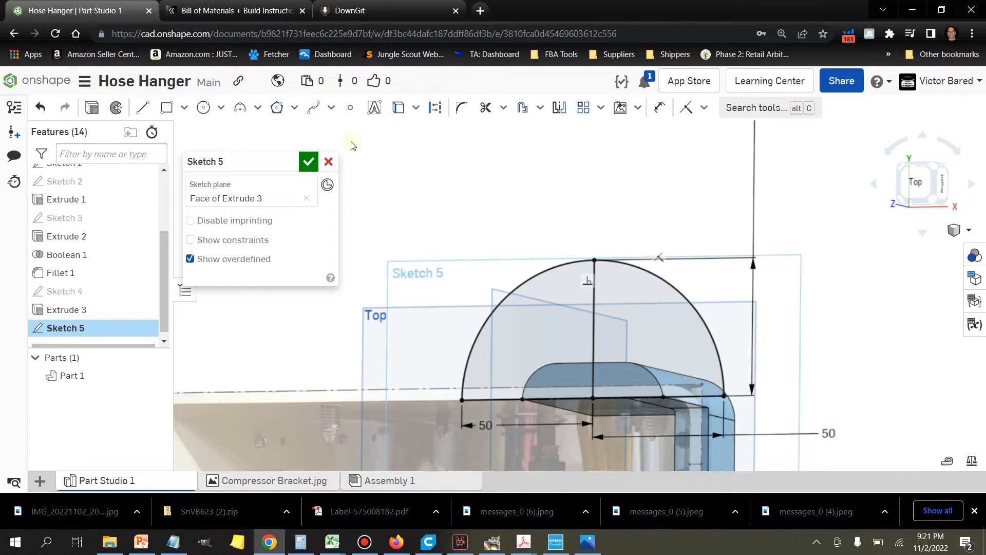
{"action": "left_click", "coordinate": [308, 162]}
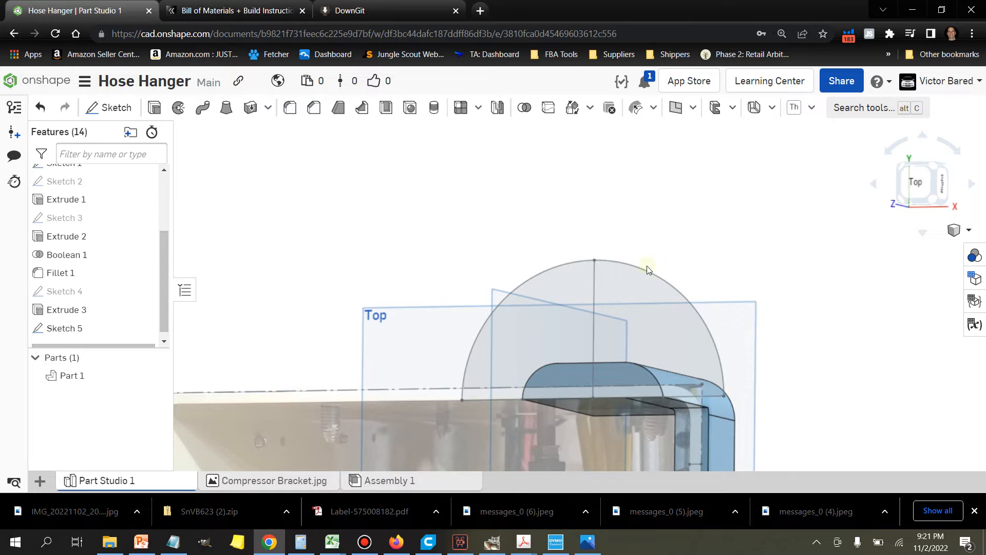
Step: Extrude all four regions of the semicircle sketch 4 mm, adding them to the existing part
{"action": "mouse_move", "coordinate": [767, 245]}
{"action": "right_mouse_down"}
{"action": "mouse_move", "coordinate": [691, 240]}
{"action": "mouse_move", "coordinate": [779, 250]}
{"action": "right_mouse_up"}
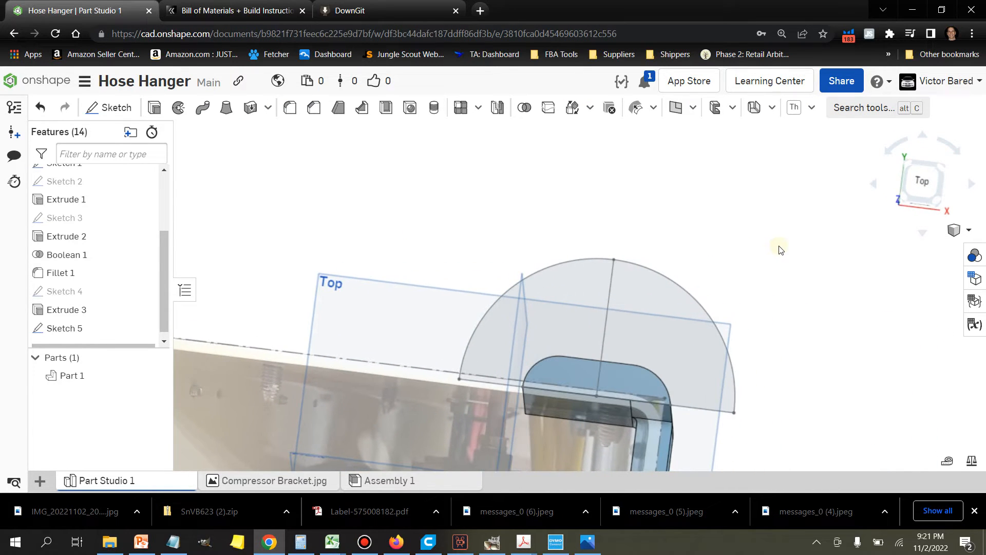
{"action": "left_click", "coordinate": [154, 107]}
{"action": "left_click", "coordinate": [568, 313]}
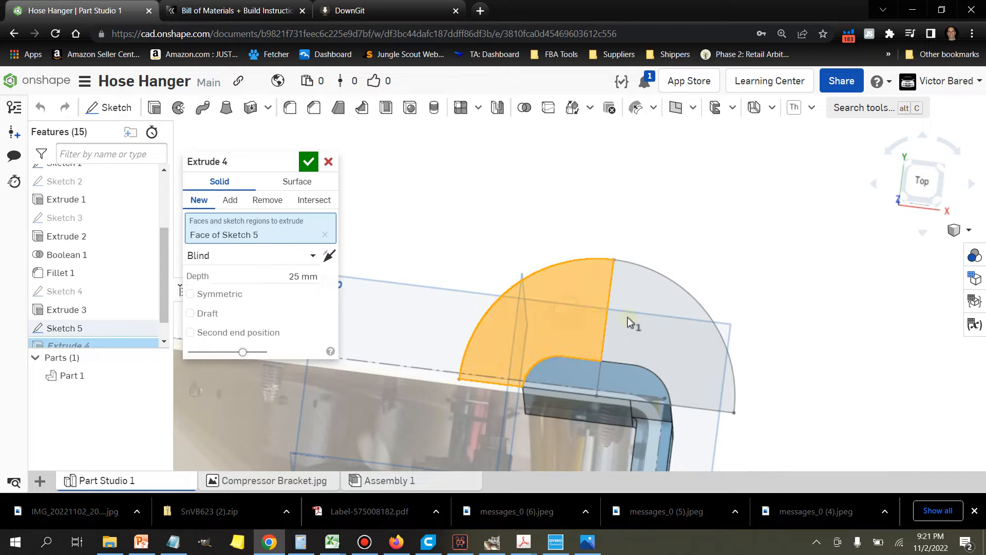
{"action": "left_click", "coordinate": [654, 326]}
{"action": "left_click", "coordinate": [614, 378]}
{"action": "left_click", "coordinate": [614, 378]}
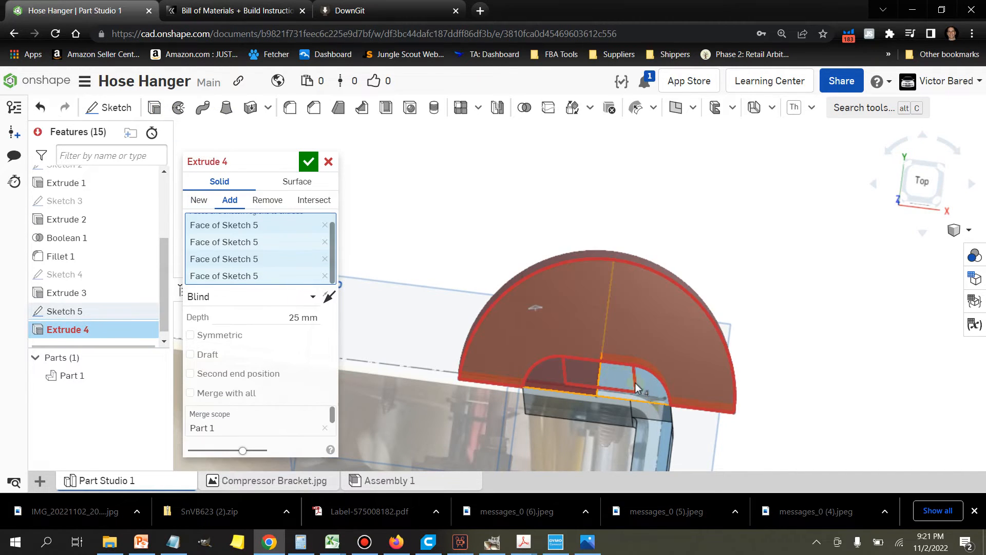
{"action": "right_click_drag", "start_coordinate": [791, 318], "coordinate": [738, 296]}
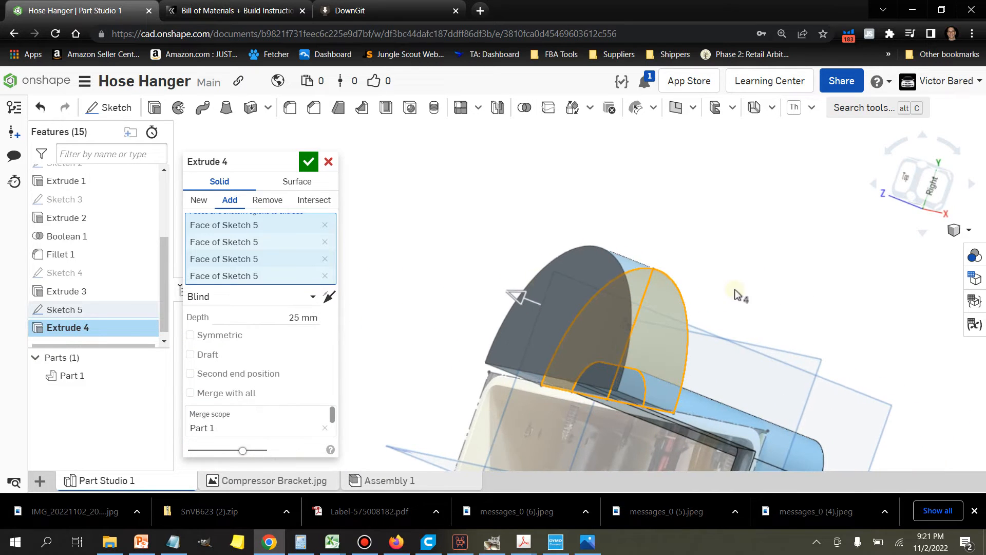
{"action": "left_click", "coordinate": [297, 318]}
{"action": "type", "text": "4"}
{"action": "key", "text": "Tab"}
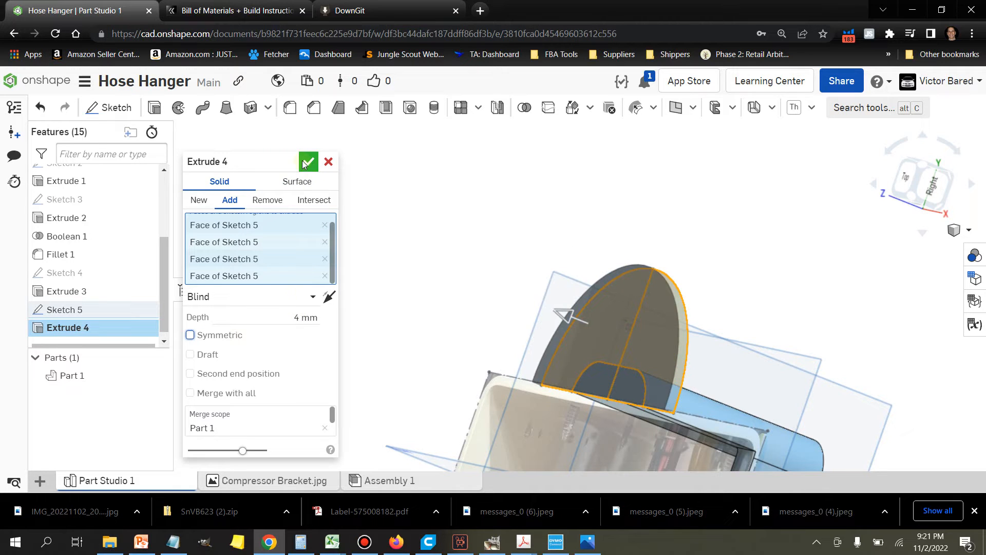
Step: Fillet the straight edge and two curved edges where the arm meets the semicircular plate, with a 13 mm radius
{"action": "right_click_drag", "start_coordinate": [339, 200], "coordinate": [477, 257]}
{"action": "middle_click_drag", "start_coordinate": [477, 253], "coordinate": [499, 343]}
{"action": "left_click", "coordinate": [440, 310]}
{"action": "right_click_drag", "start_coordinate": [484, 299], "coordinate": [599, 227]}
{"action": "left_click", "coordinate": [553, 249]}
{"action": "left_click", "coordinate": [638, 249]}
{"action": "right_click_drag", "start_coordinate": [406, 244], "coordinate": [446, 231]}
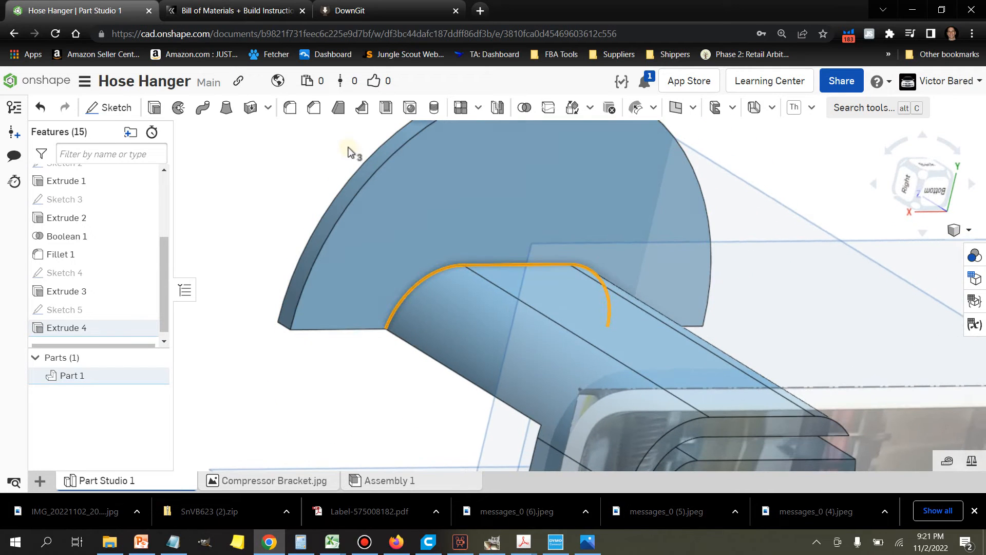
{"action": "left_click", "coordinate": [291, 109]}
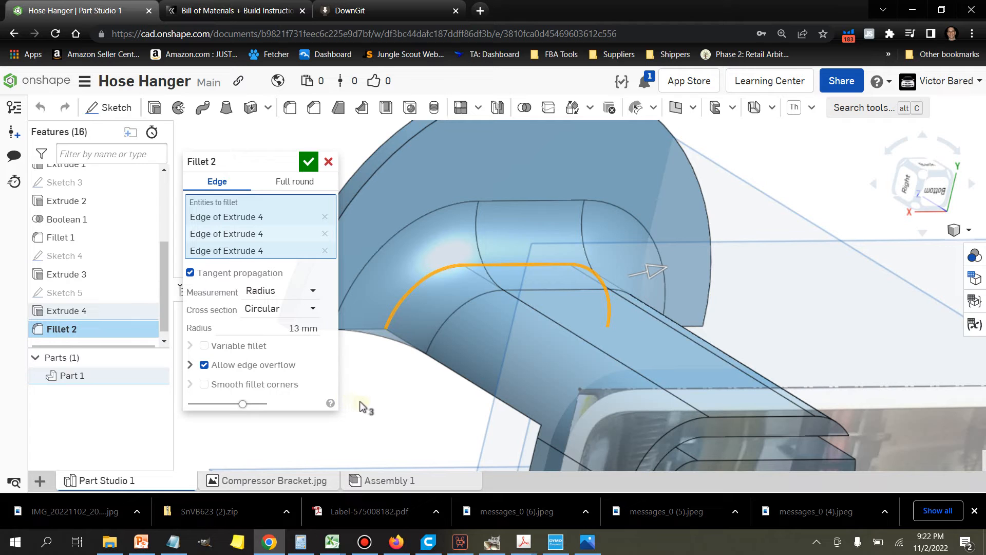
{"action": "right_click_drag", "start_coordinate": [356, 414], "coordinate": [388, 410]}
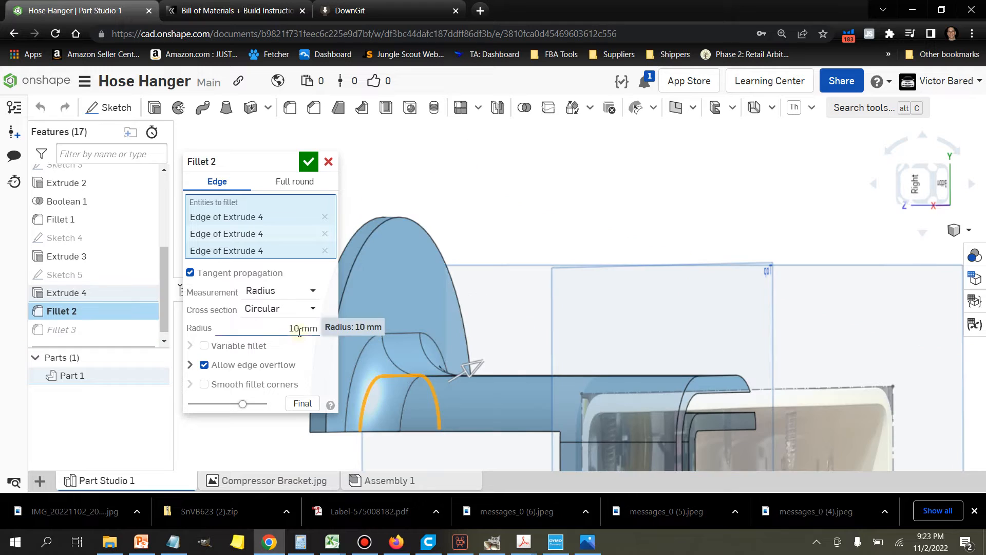
Step: Try a 50 mm radius for the fillet between the arm and the semicircular plate
{"action": "left_click", "coordinate": [299, 331]}
{"action": "type", "text": "50"}
{"action": "key", "text": "Tab"}
Step: Set the radius of the fillet between the arm and the plate to 40 mm and accept it
{"action": "left_click", "coordinate": [299, 331]}
{"action": "type", "text": "4"}
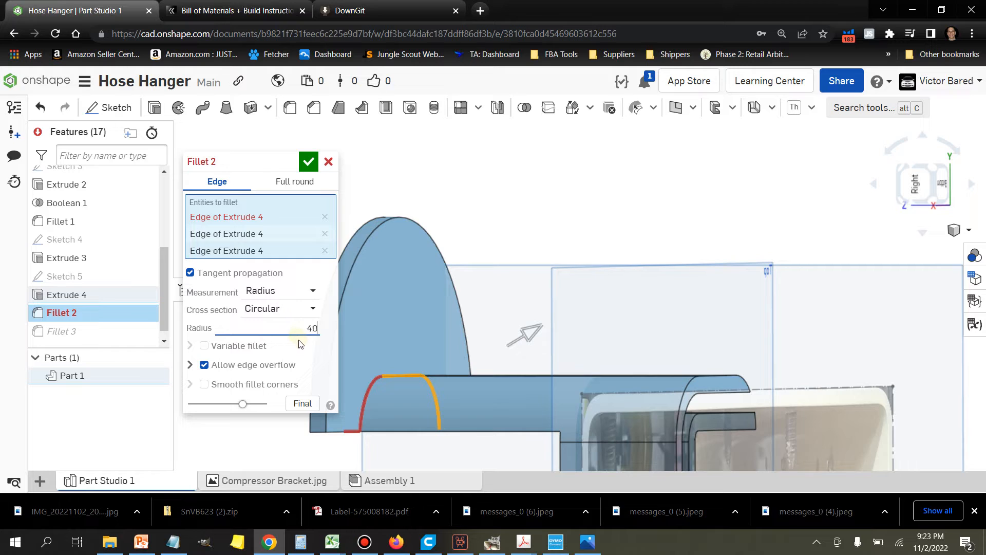
{"action": "type", "text": "0"}
{"action": "key", "text": "Tab"}
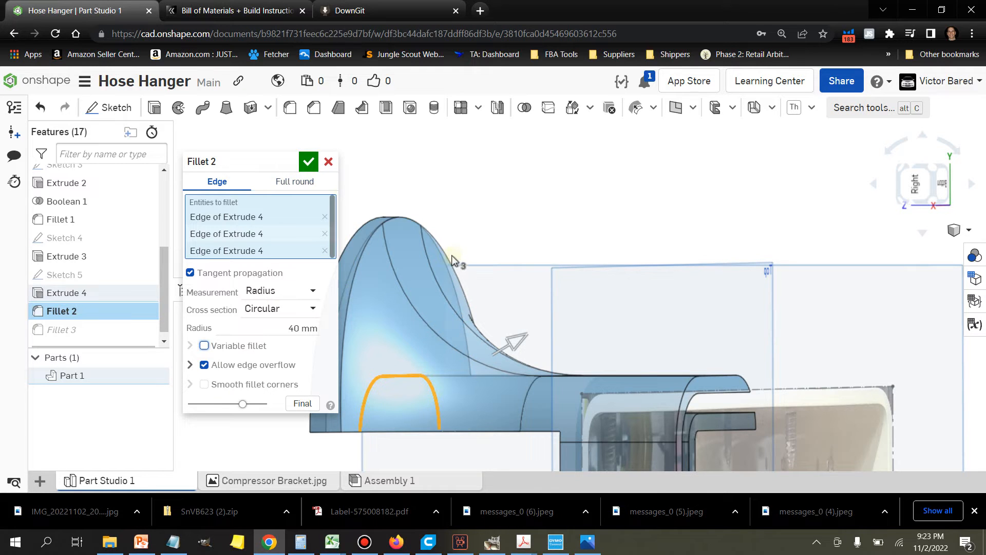
{"action": "left_click", "coordinate": [308, 169]}
Step: Measure the distance along the arm's underside from the clip's corner to the plate end of the large fillet
{"action": "key", "text": "shift+4"}
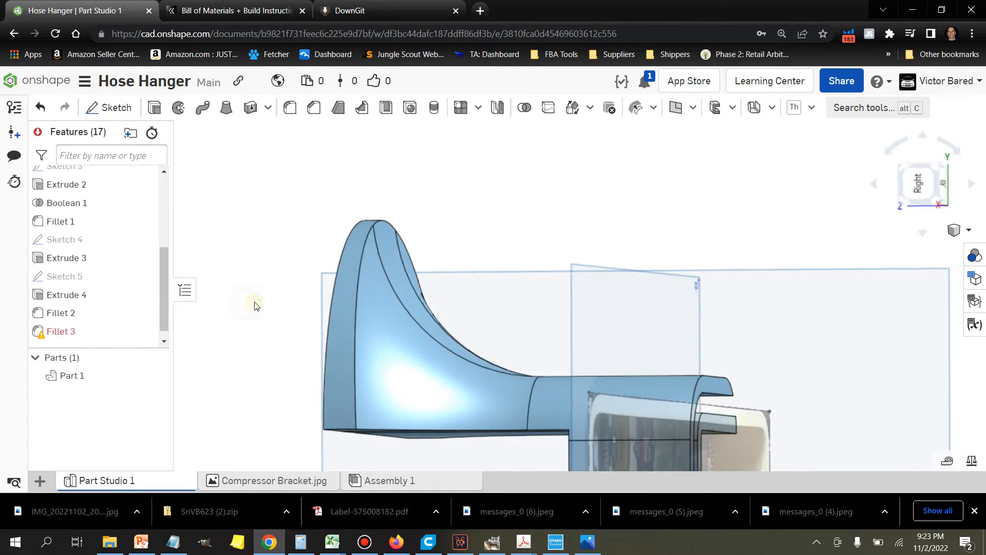
{"action": "right_click_drag", "start_coordinate": [263, 306], "coordinate": [263, 309]}
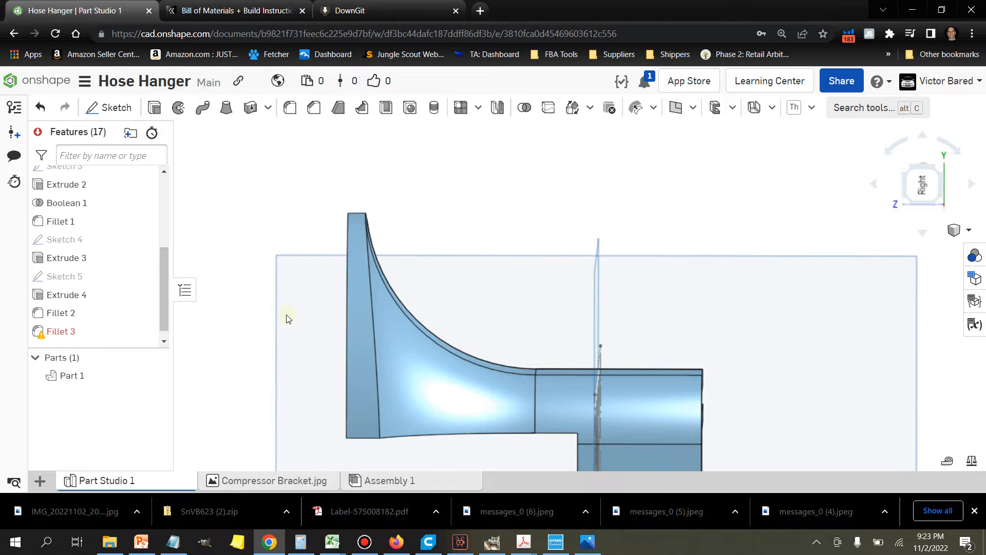
{"action": "left_click", "coordinate": [949, 462]}
{"action": "scroll", "coordinate": [575, 368], "scroll_direction": "up", "scroll_amount": 2}
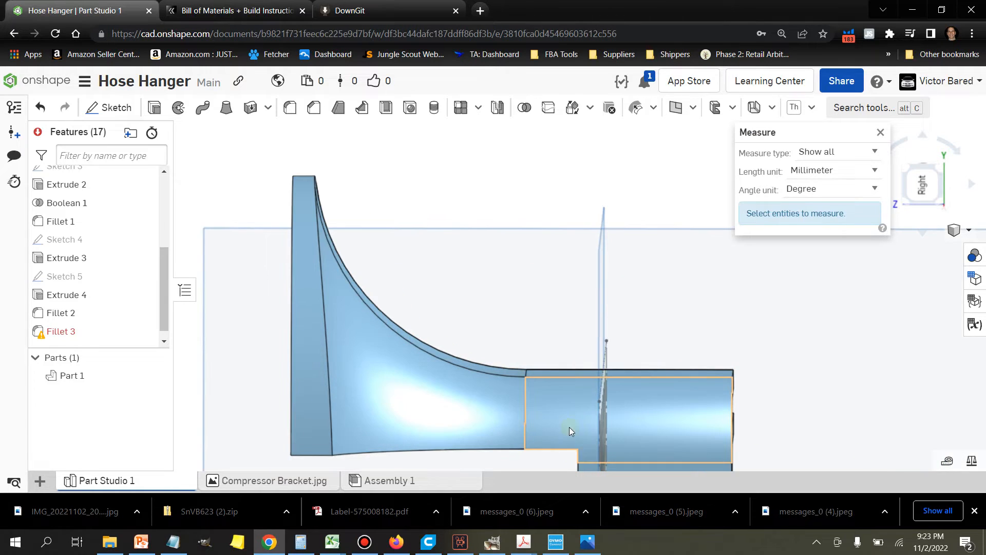
{"action": "left_click", "coordinate": [578, 450]}
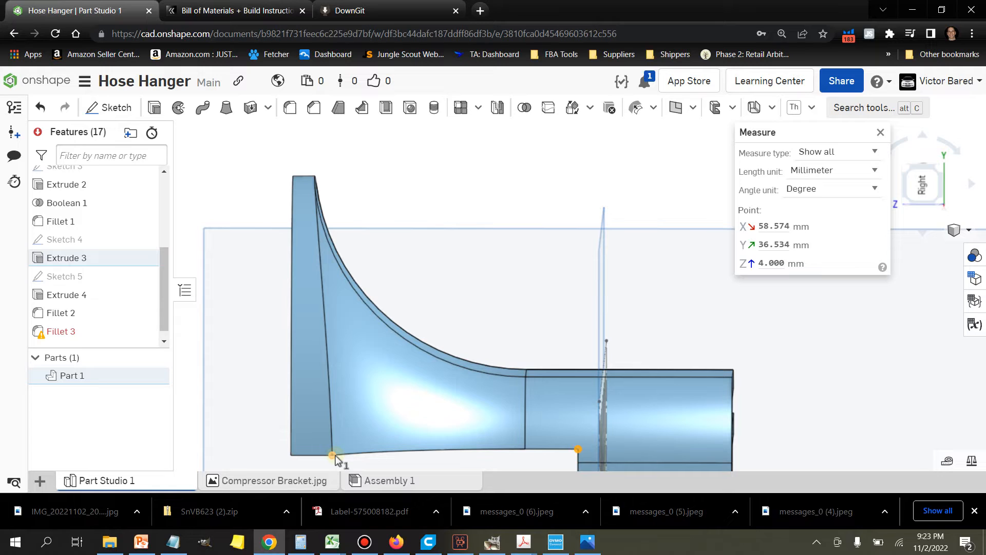
{"action": "left_click", "coordinate": [334, 456]}
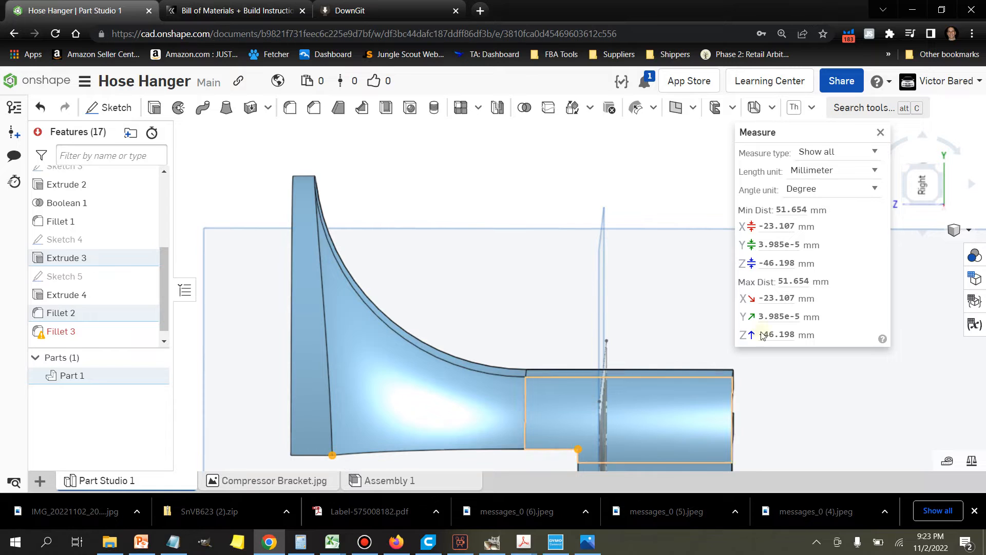
{"action": "left_click", "coordinate": [881, 132]}
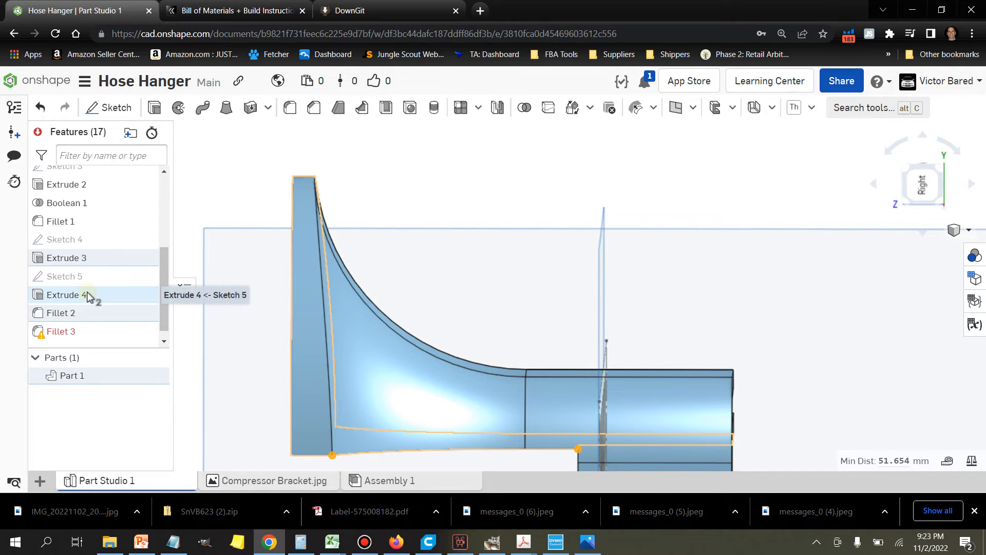
Step: Try a 75 mm depth for the extrusion that forms the bracket arm
{"action": "right_click", "coordinate": [95, 258]}
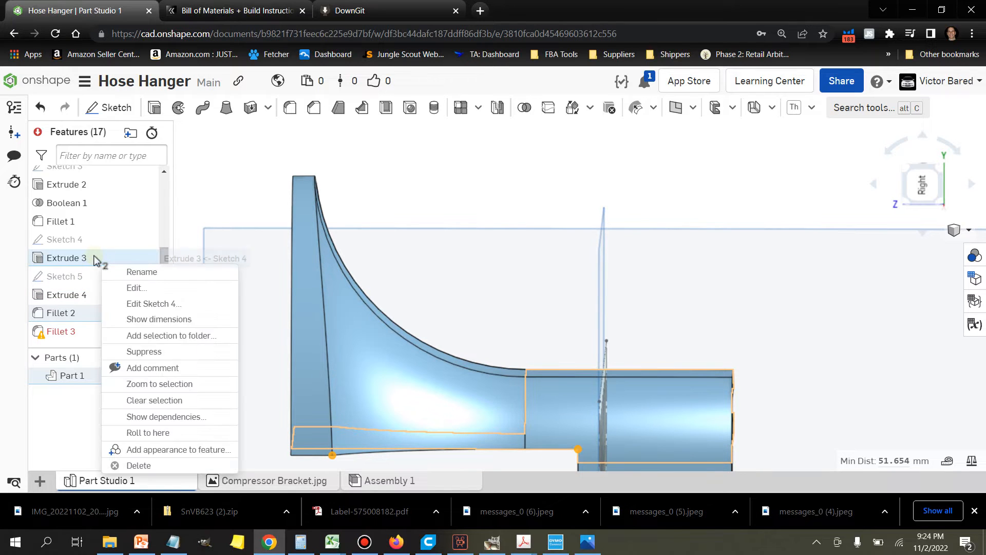
{"action": "left_click", "coordinate": [134, 288]}
{"action": "middle_click_drag", "start_coordinate": [530, 261], "coordinate": [658, 245]}
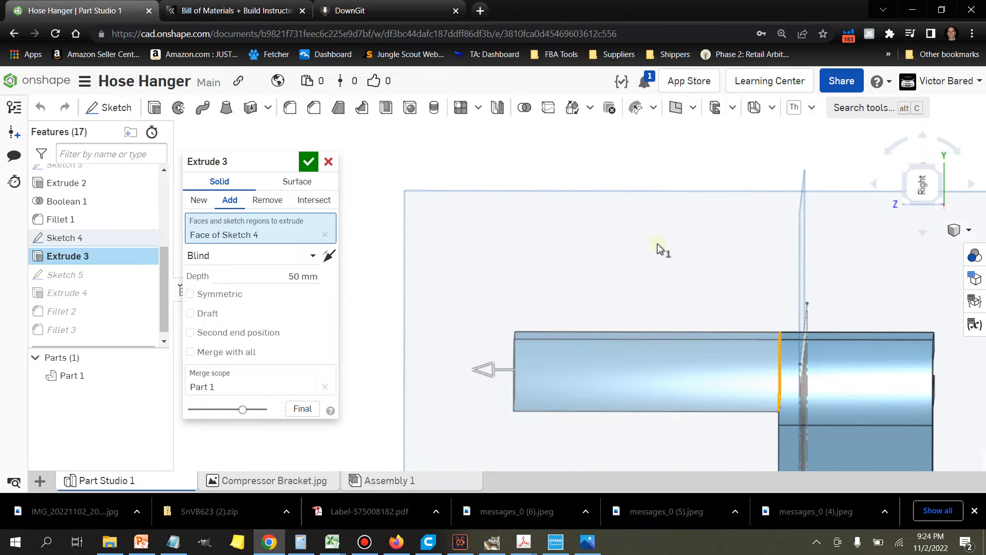
{"action": "left_click", "coordinate": [296, 276]}
{"action": "type", "text": "75"}
{"action": "key", "text": "Tab"}
{"action": "left_click", "coordinate": [308, 162]}
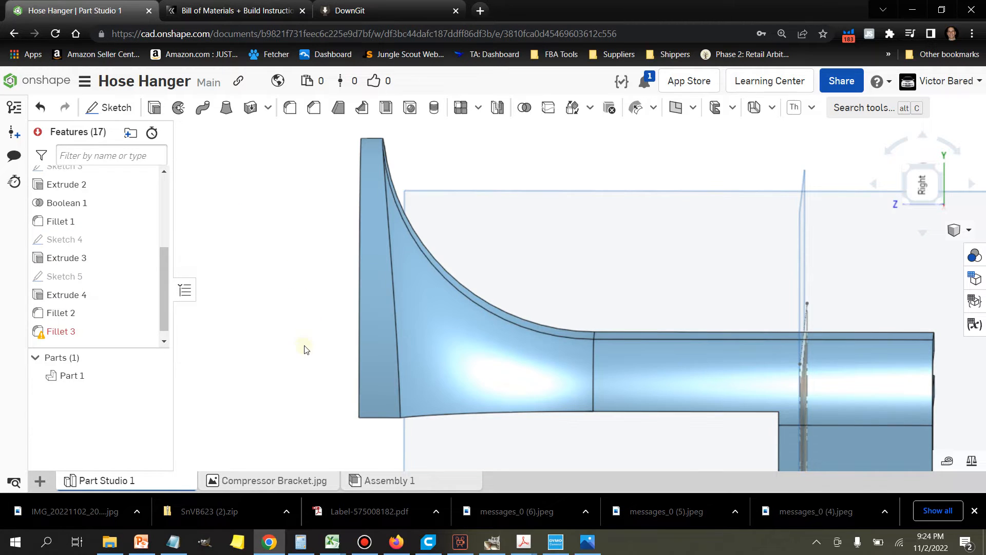
Step: Measure the distance from the clip's corner under the arm to the midpoint of the large fillet's lower edge
{"action": "scroll", "coordinate": [281, 359], "scroll_direction": "down", "scroll_amount": 3}
{"action": "scroll", "coordinate": [430, 384], "scroll_direction": "up", "scroll_amount": 2}
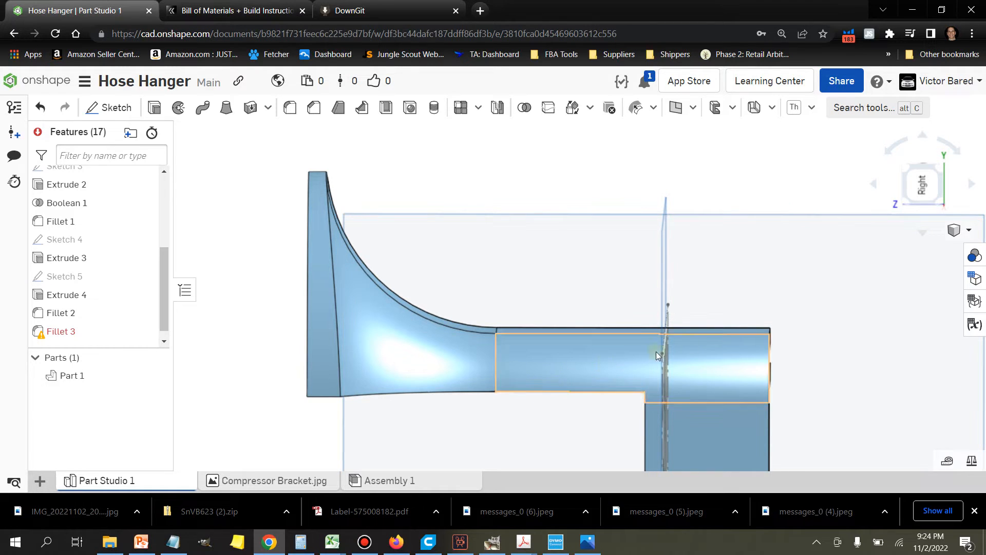
{"action": "left_click", "coordinate": [971, 461]}
{"action": "right_click_drag", "start_coordinate": [577, 410], "coordinate": [577, 413]}
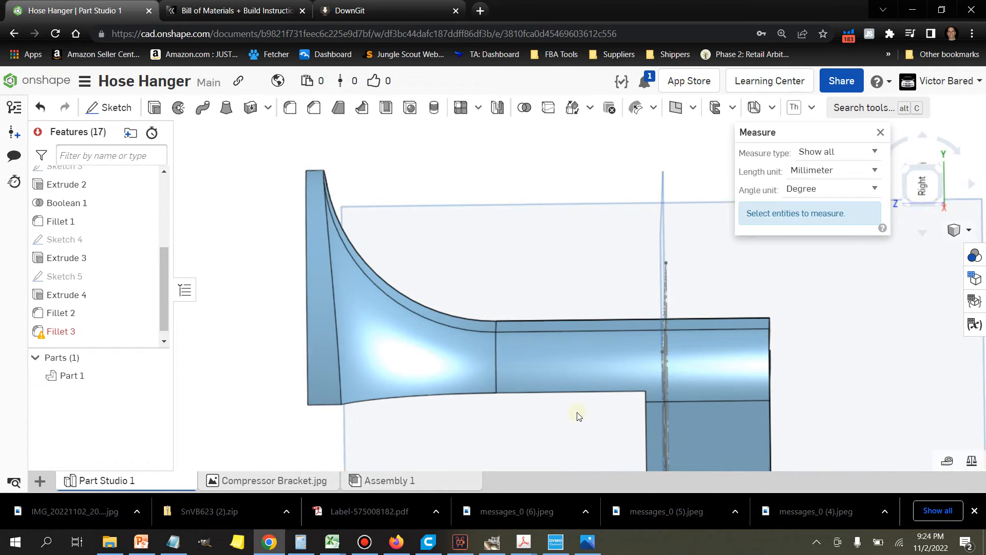
{"action": "left_click", "coordinate": [644, 391]}
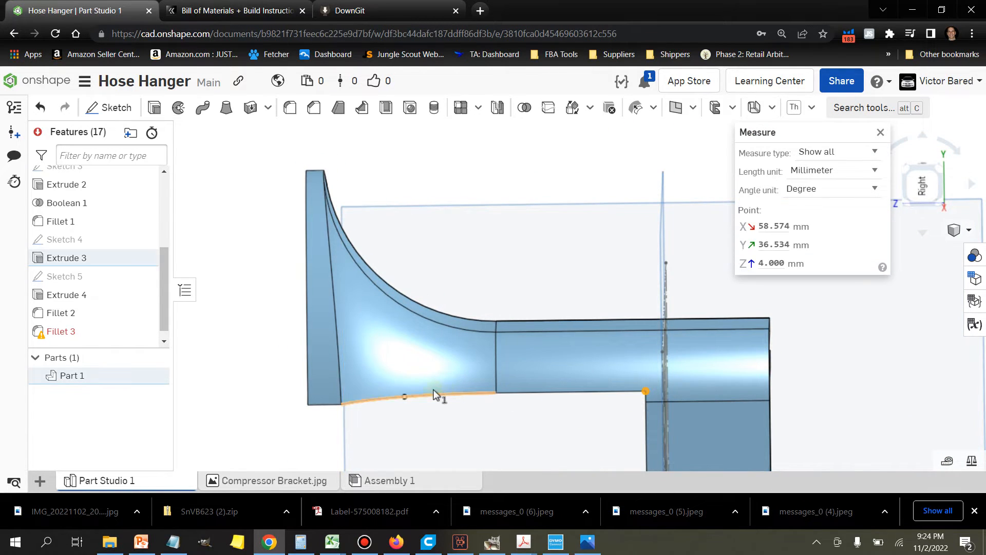
{"action": "left_click", "coordinate": [406, 400]}
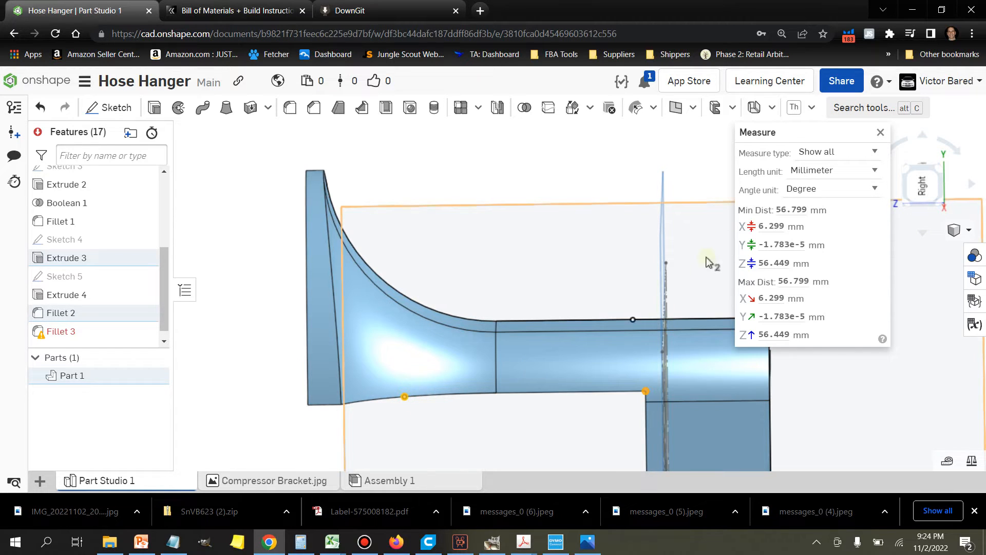
{"action": "left_click", "coordinate": [881, 132]}
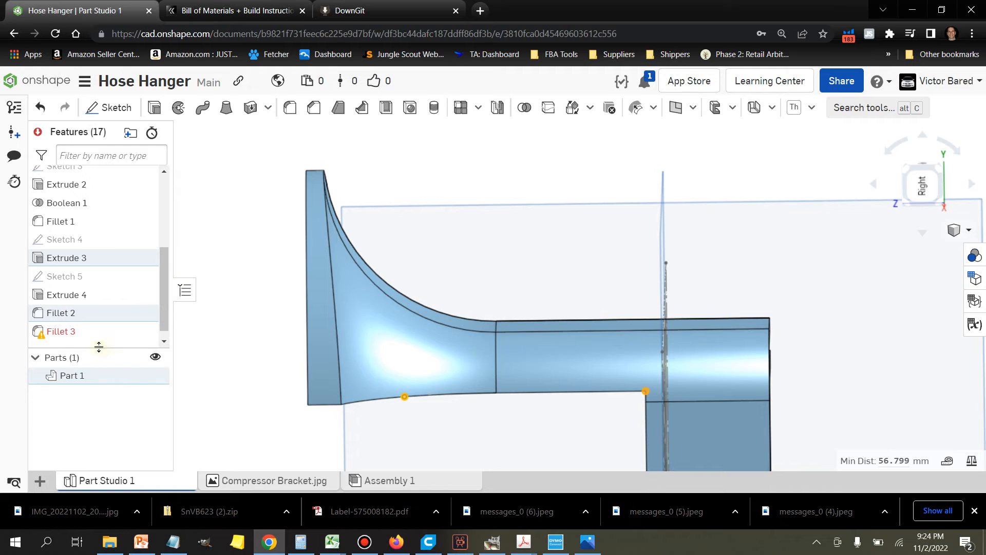
Step: Set the arm's extrusion depth to 60 mm and accept it
{"action": "right_click", "coordinate": [97, 260]}
{"action": "left_click", "coordinate": [135, 304]}
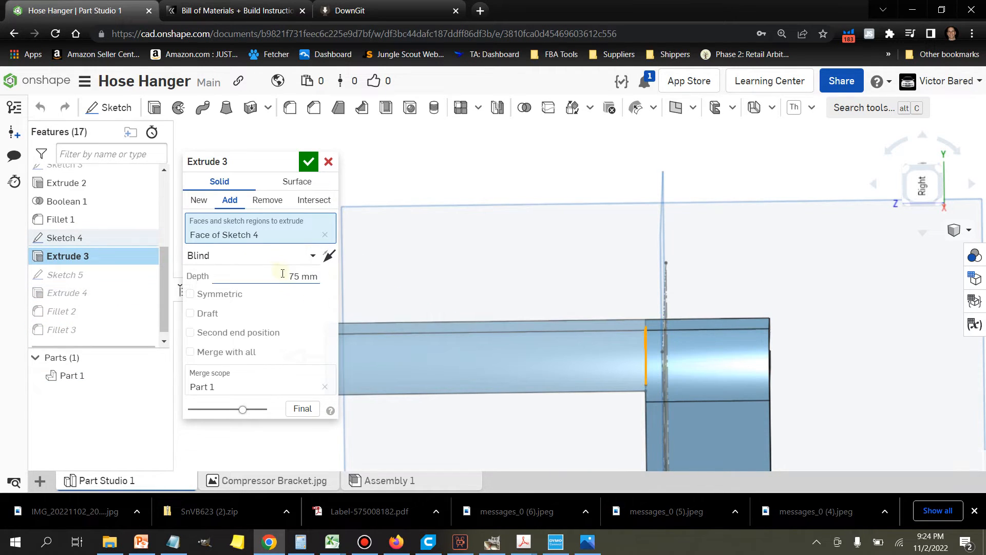
{"action": "left_click", "coordinate": [299, 277]}
{"action": "type", "text": "60"}
{"action": "key", "text": "Return"}
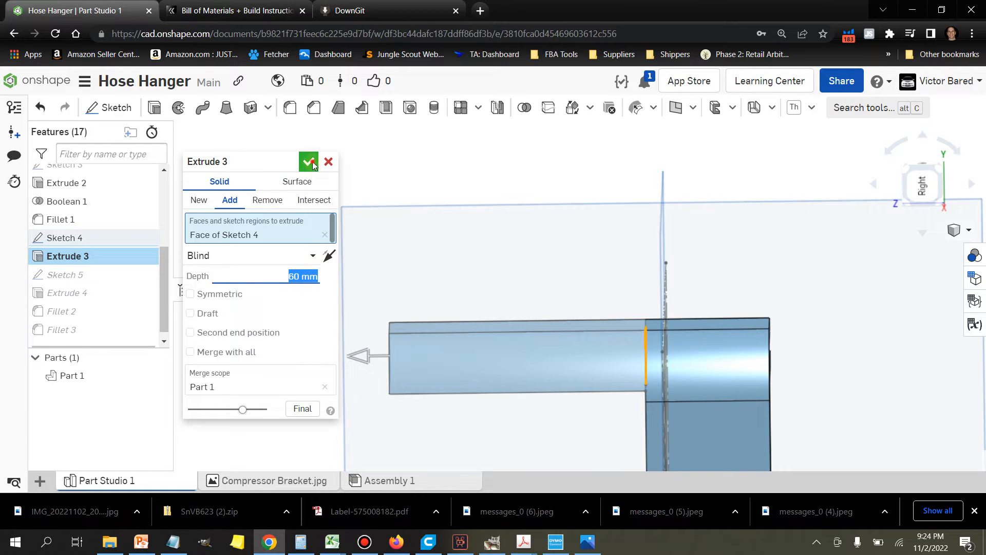
{"action": "left_click", "coordinate": [309, 163]}
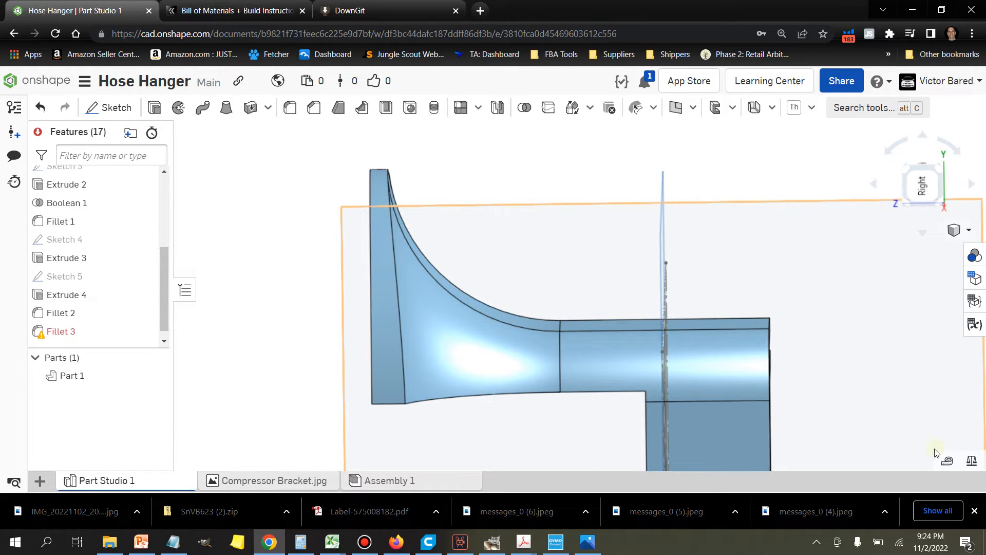
Step: Measure again from the clip's corner under the arm to the midpoint of the large fillet's lower edge
{"action": "left_click", "coordinate": [947, 463]}
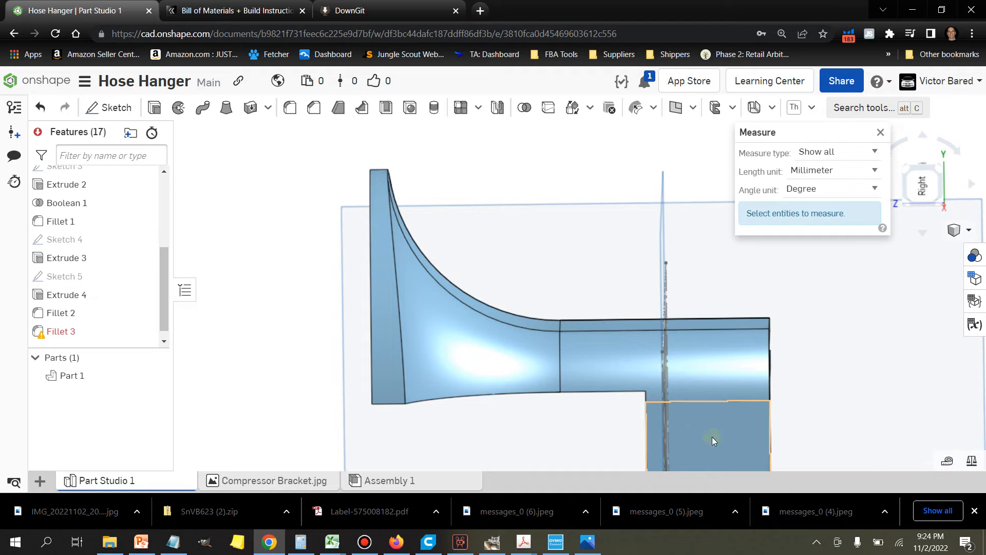
{"action": "left_click", "coordinate": [645, 391]}
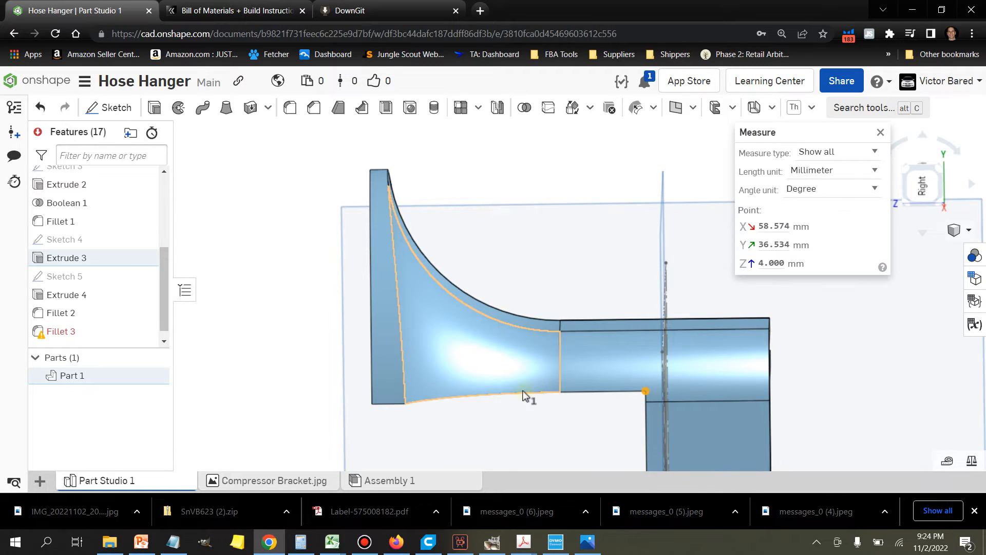
{"action": "left_click", "coordinate": [468, 397]}
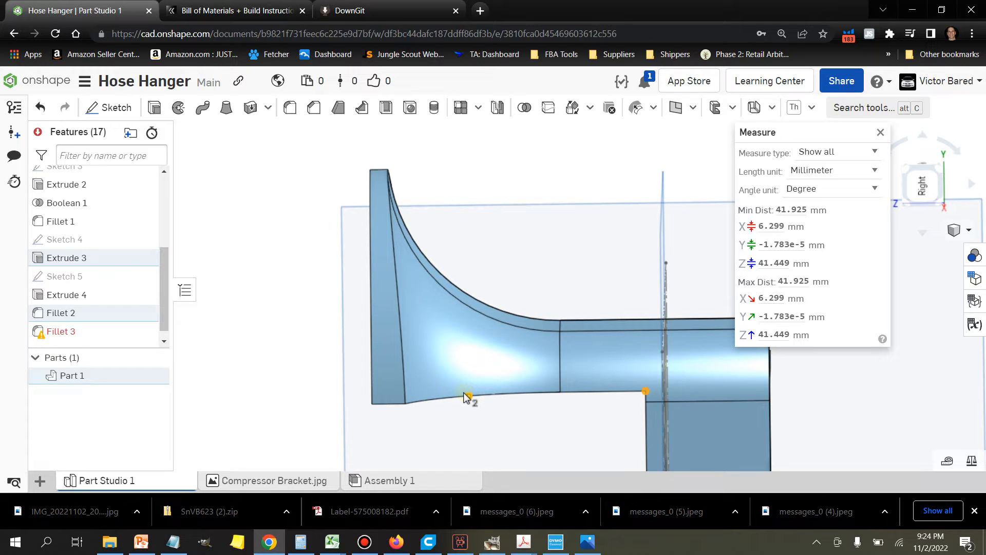
{"action": "left_click", "coordinate": [880, 136]}
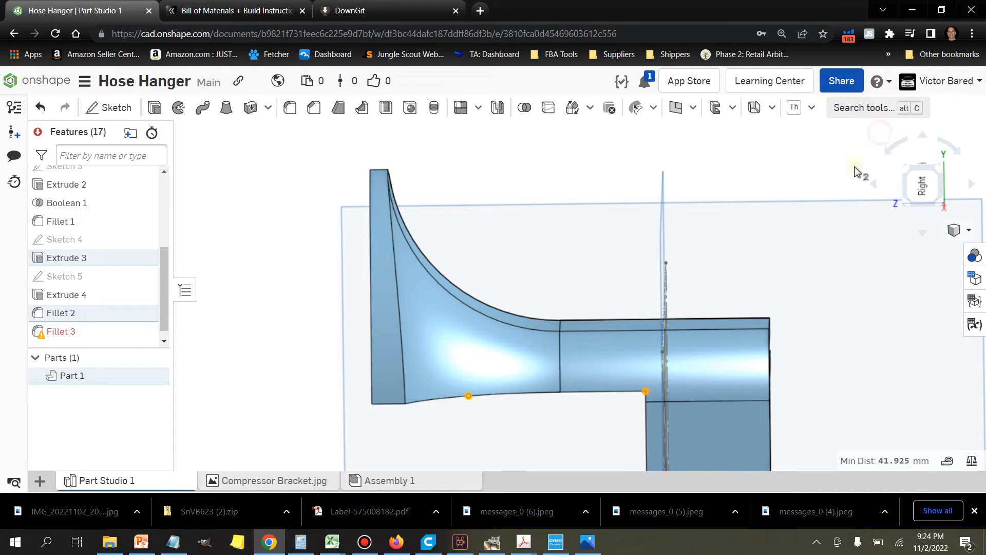
Step: Repair the failed 4 mm Fillet 3 by replacing its missing edge with the curved edge between the semicircular plate and the large fillet
{"action": "scroll", "coordinate": [596, 381], "scroll_direction": "down", "scroll_amount": 3}
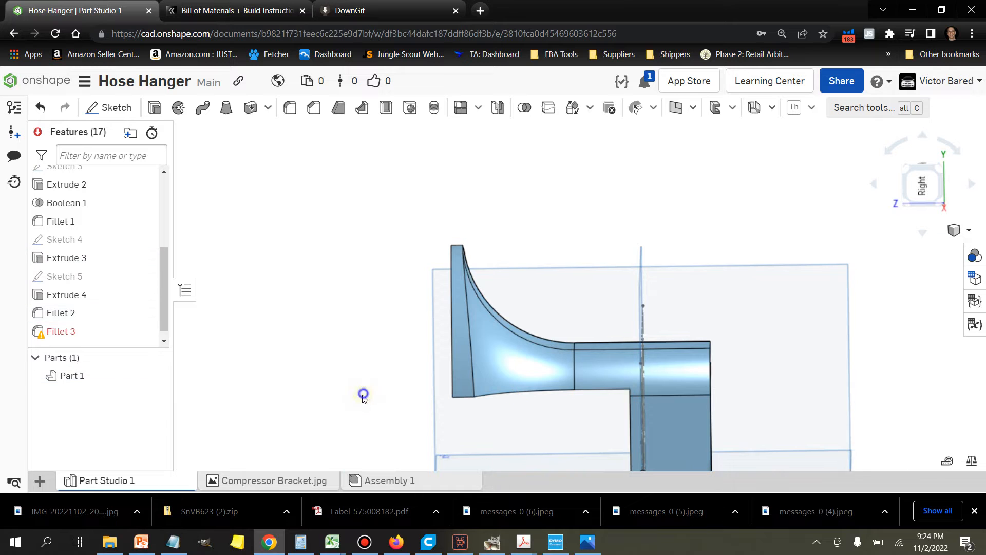
{"action": "right_click_drag", "start_coordinate": [363, 396], "coordinate": [348, 402]}
{"action": "scroll", "coordinate": [458, 327], "scroll_direction": "up", "scroll_amount": 3}
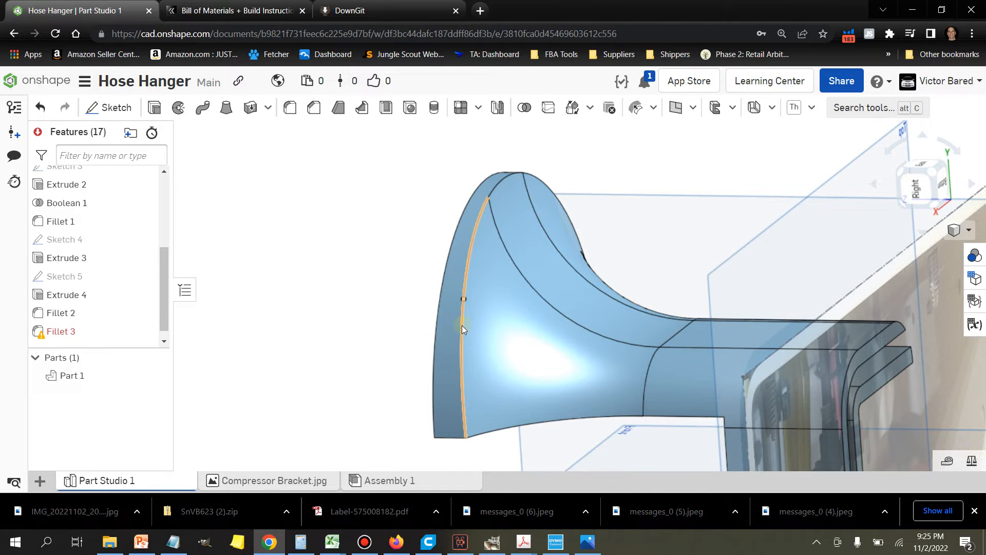
{"action": "left_click", "coordinate": [462, 325]}
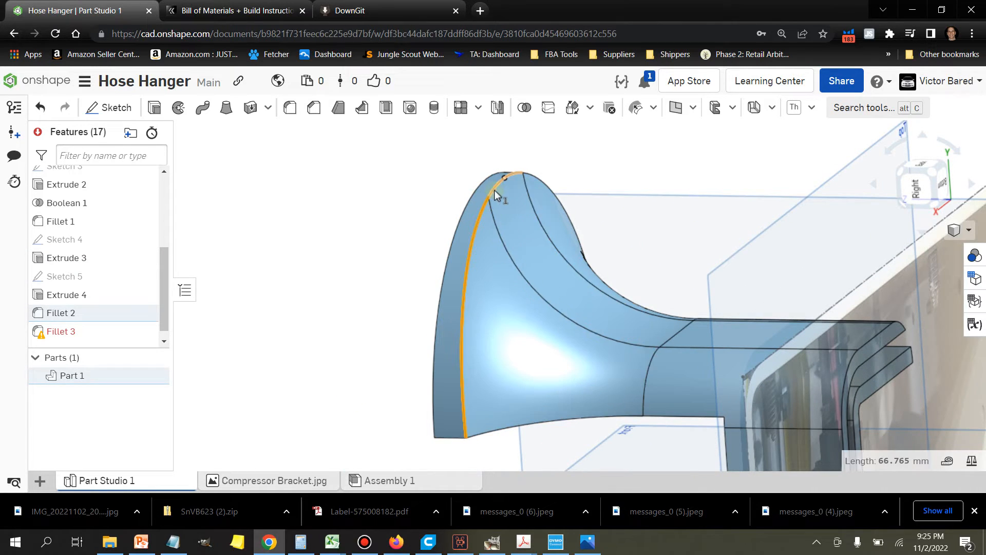
{"action": "left_click", "coordinate": [537, 180]}
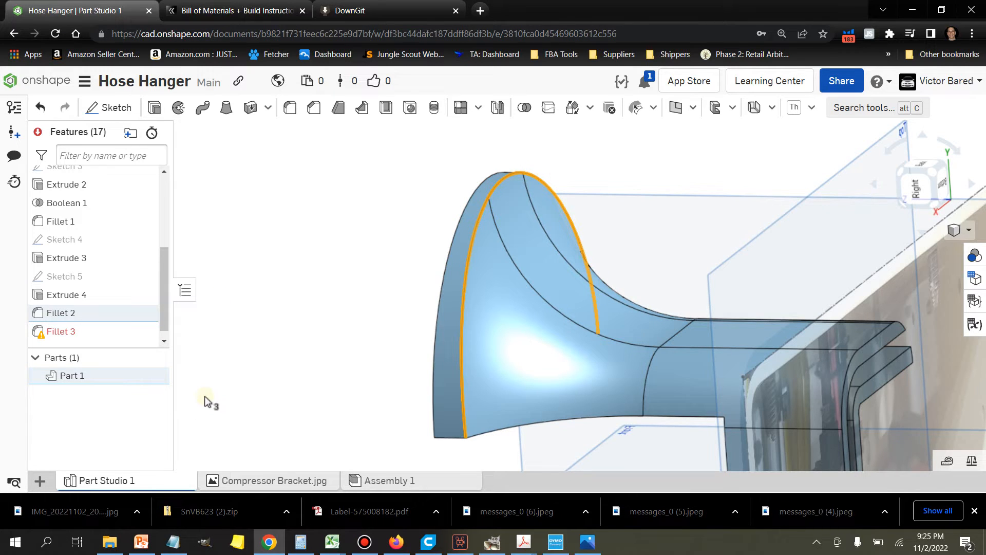
{"action": "mouse_move", "coordinate": [103, 340]}
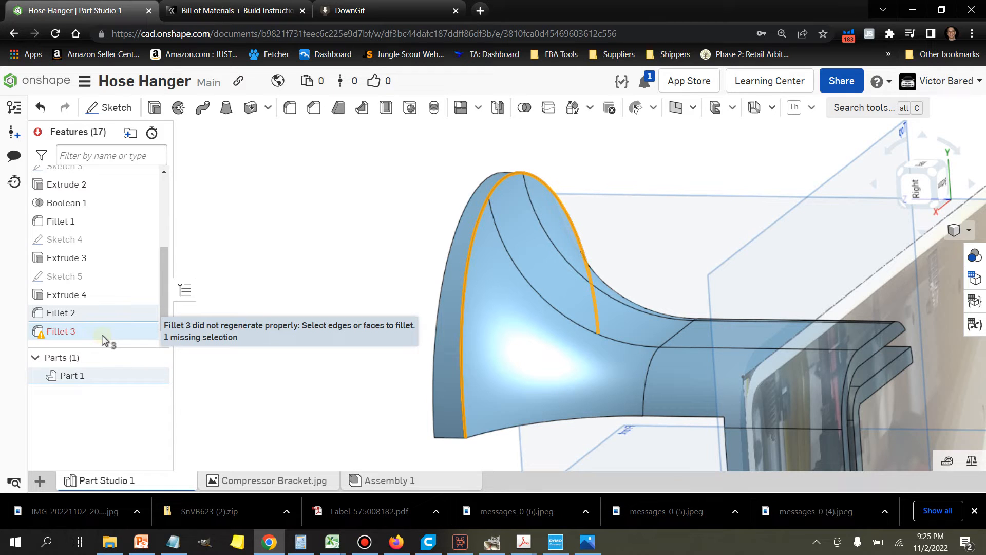
{"action": "right_click", "coordinate": [103, 341]}
{"action": "left_click", "coordinate": [145, 366]}
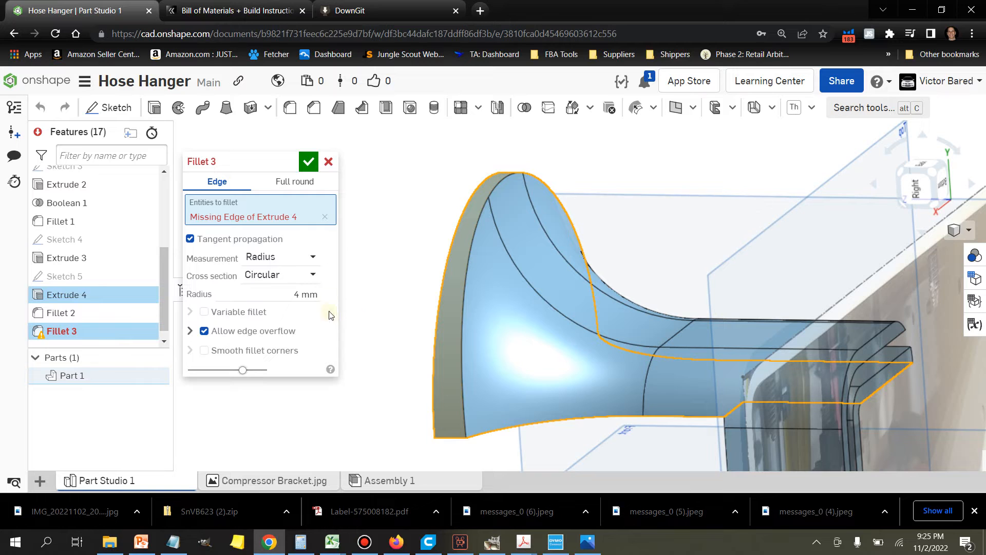
{"action": "left_click", "coordinate": [324, 217]}
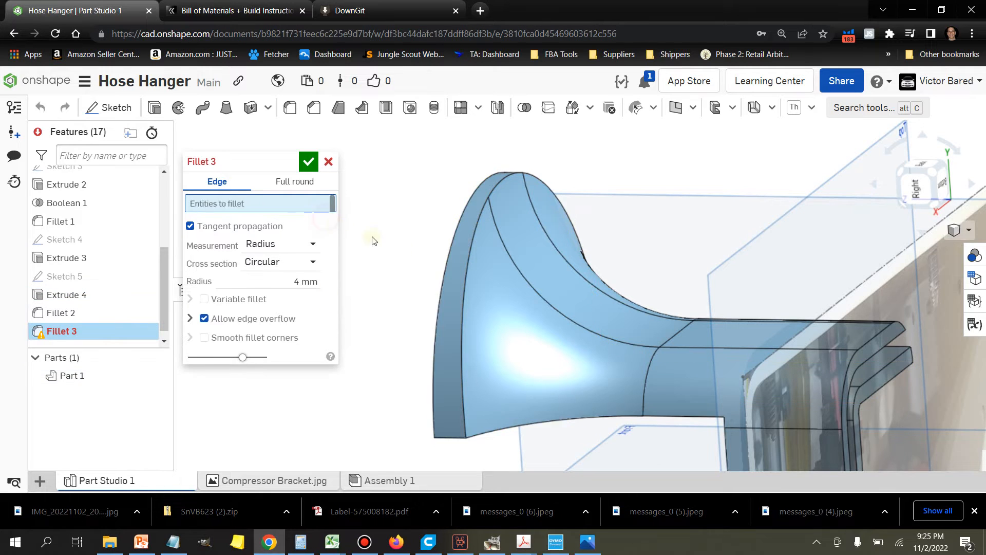
{"action": "left_click", "coordinate": [468, 268]}
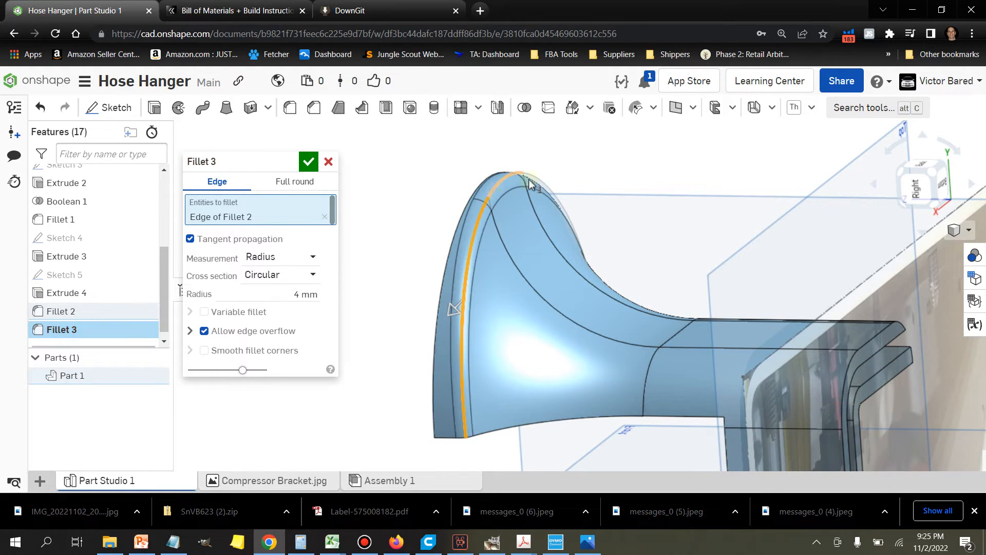
{"action": "right_click_drag", "start_coordinate": [587, 181], "coordinate": [605, 190]}
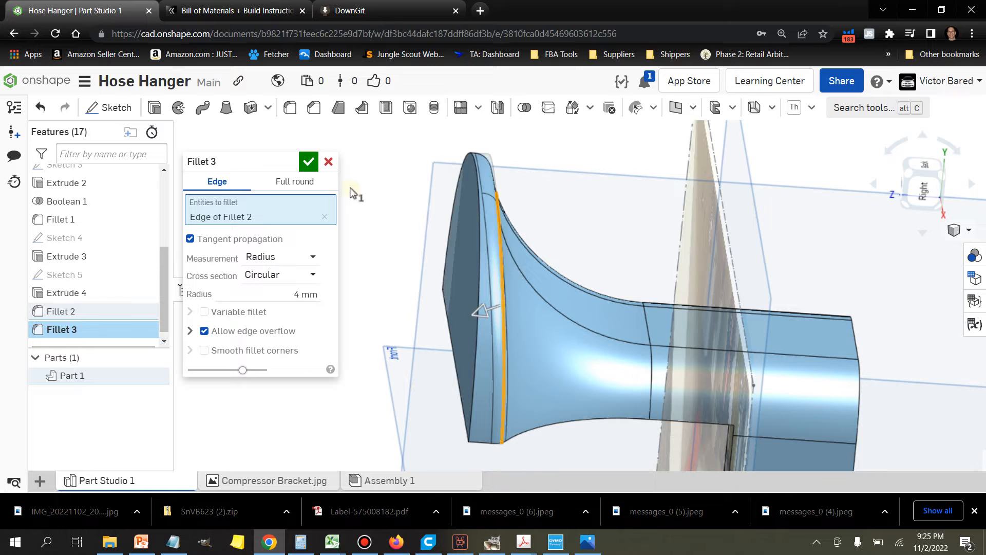
{"action": "left_click", "coordinate": [309, 163]}
Step: Examine the underside where the arm meets the plate and the arm's profile in Sketch 4, leaving the sketch unchanged
{"action": "right_click_drag", "start_coordinate": [328, 275], "coordinate": [657, 285]}
{"action": "scroll", "coordinate": [525, 333], "scroll_direction": "up", "scroll_amount": 3}
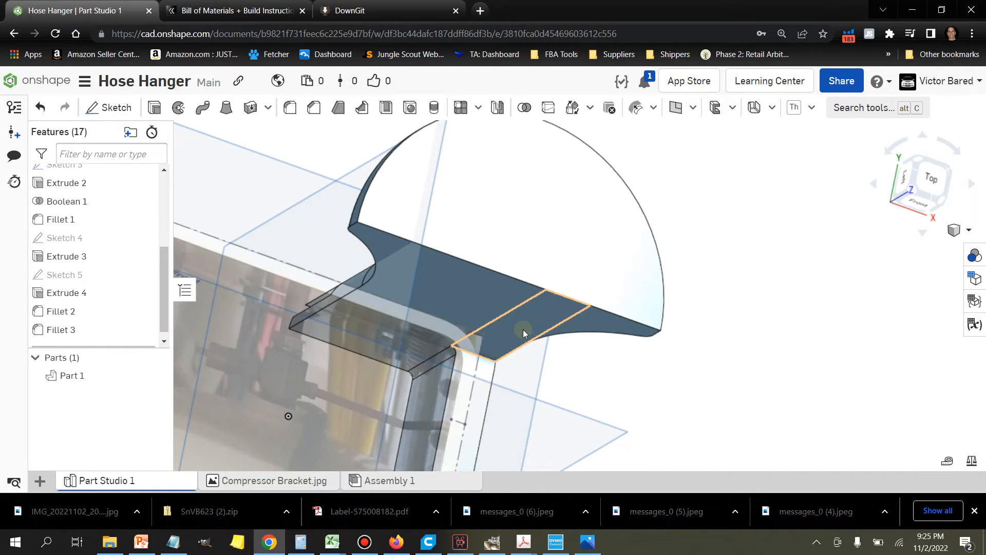
{"action": "mouse_move", "coordinate": [735, 331]}
{"action": "right_mouse_down"}
{"action": "mouse_move", "coordinate": [726, 316]}
{"action": "mouse_move", "coordinate": [742, 315]}
{"action": "mouse_move", "coordinate": [735, 337]}
{"action": "mouse_move", "coordinate": [714, 335]}
{"action": "mouse_move", "coordinate": [729, 336]}
{"action": "right_mouse_up"}
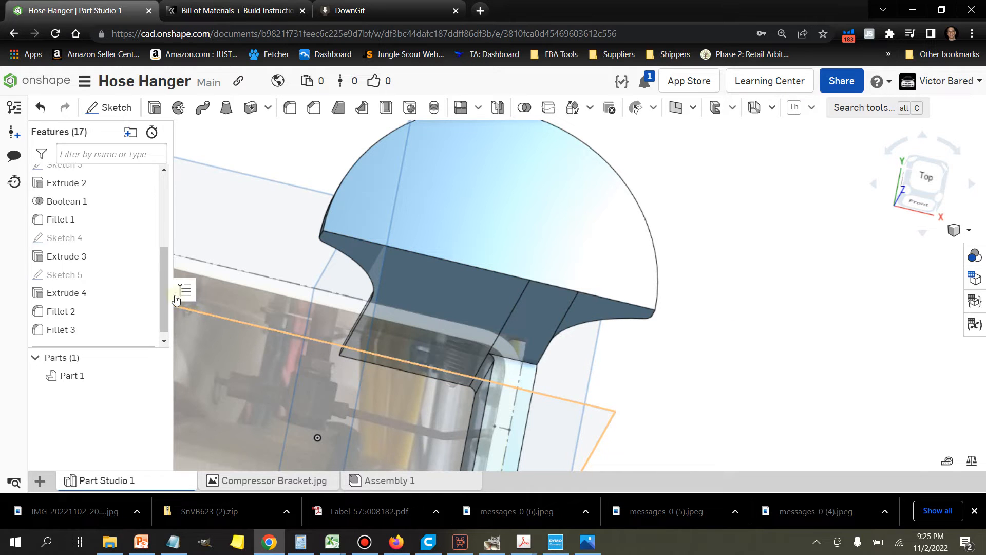
{"action": "scroll", "coordinate": [95, 251], "scroll_direction": "up", "scroll_amount": 3}
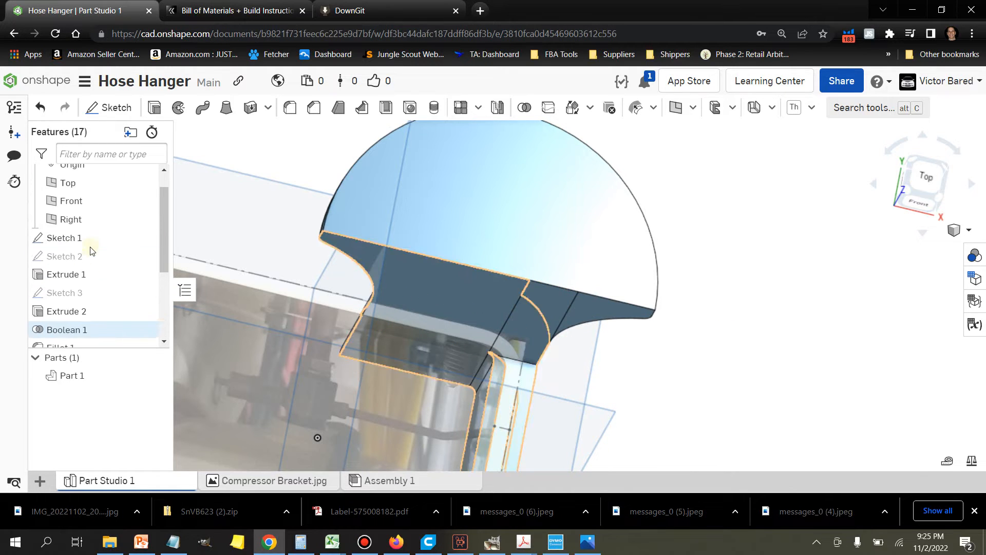
{"action": "right_click", "coordinate": [89, 256]}
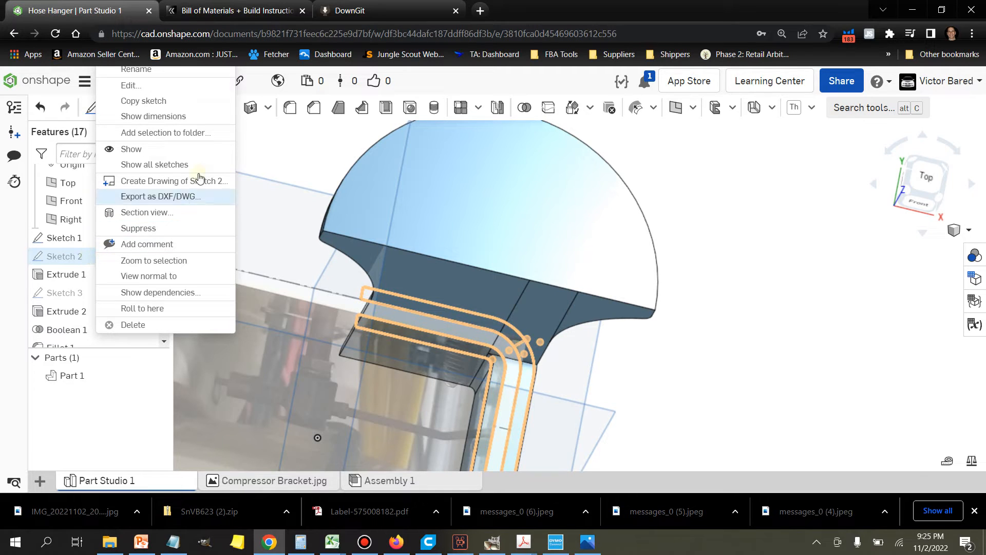
{"action": "left_click", "coordinate": [758, 379]}
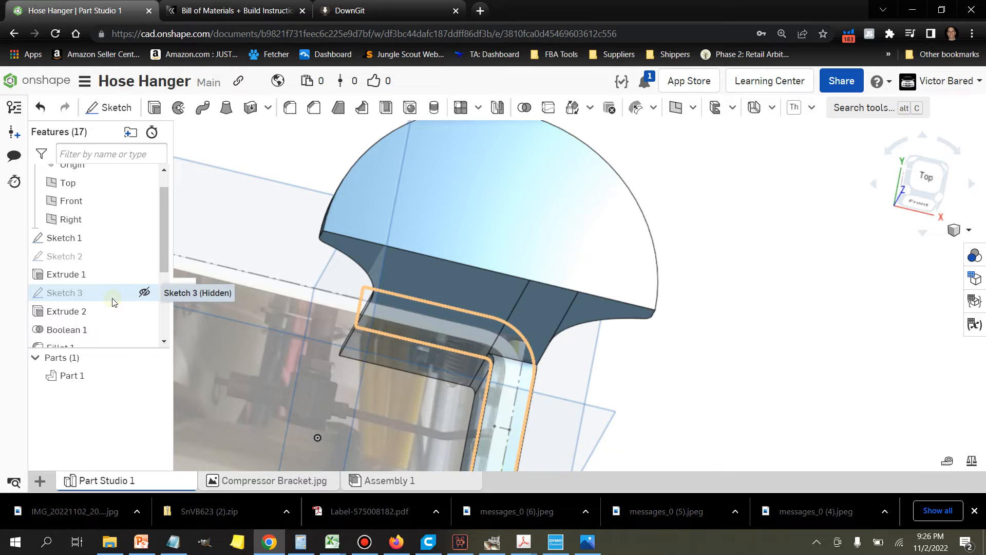
{"action": "scroll", "coordinate": [107, 319], "scroll_direction": "down", "scroll_amount": 1}
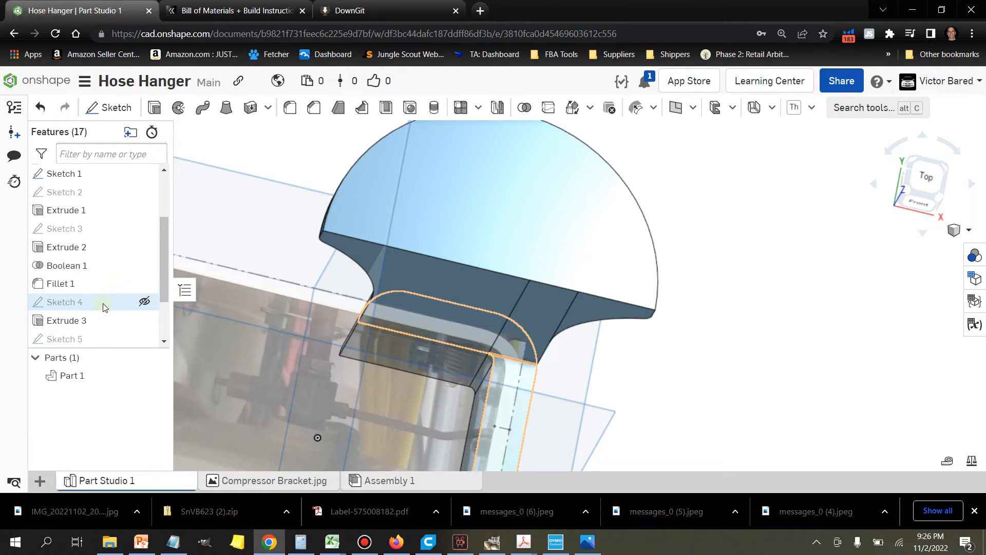
{"action": "right_click", "coordinate": [103, 303]}
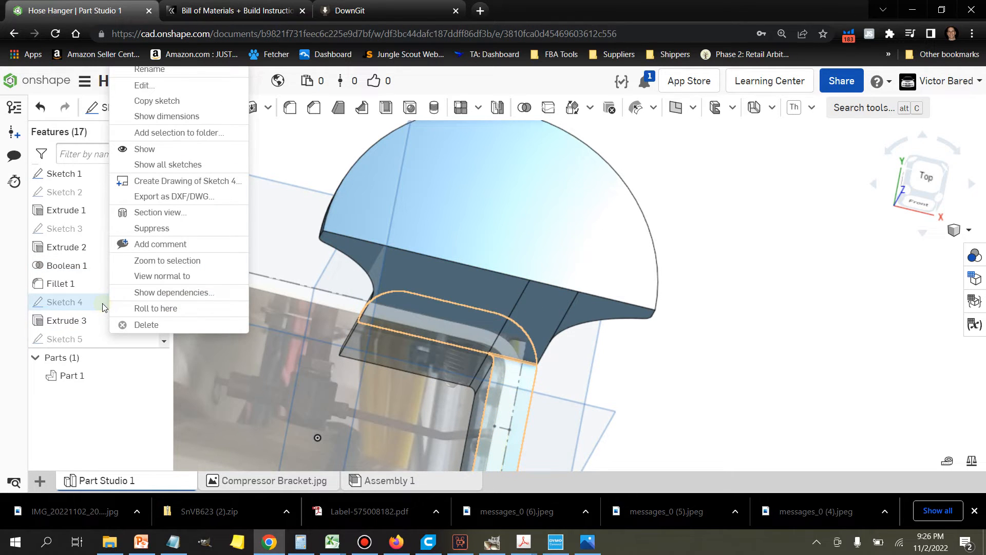
{"action": "left_click", "coordinate": [145, 87]}
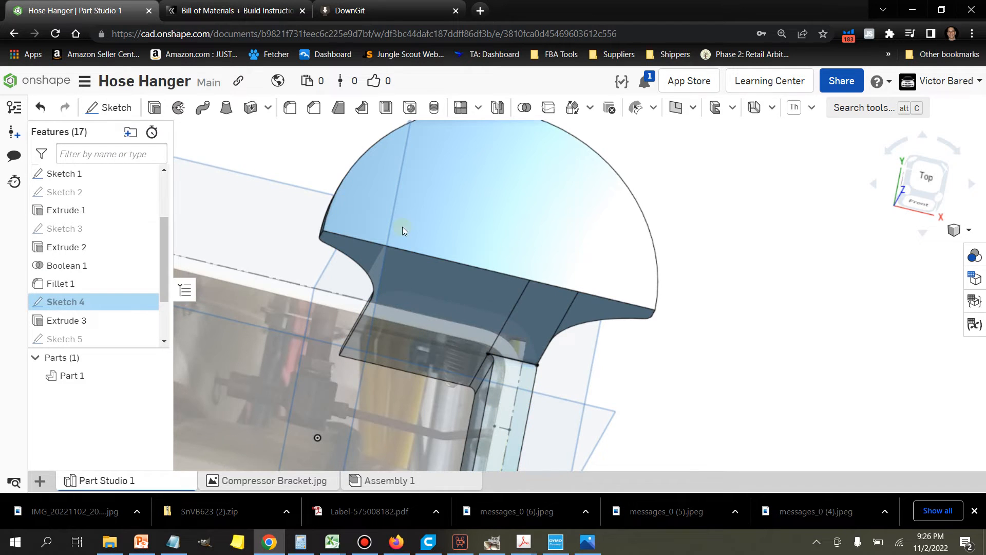
{"action": "scroll", "coordinate": [567, 358], "scroll_direction": "up", "scroll_amount": 5}
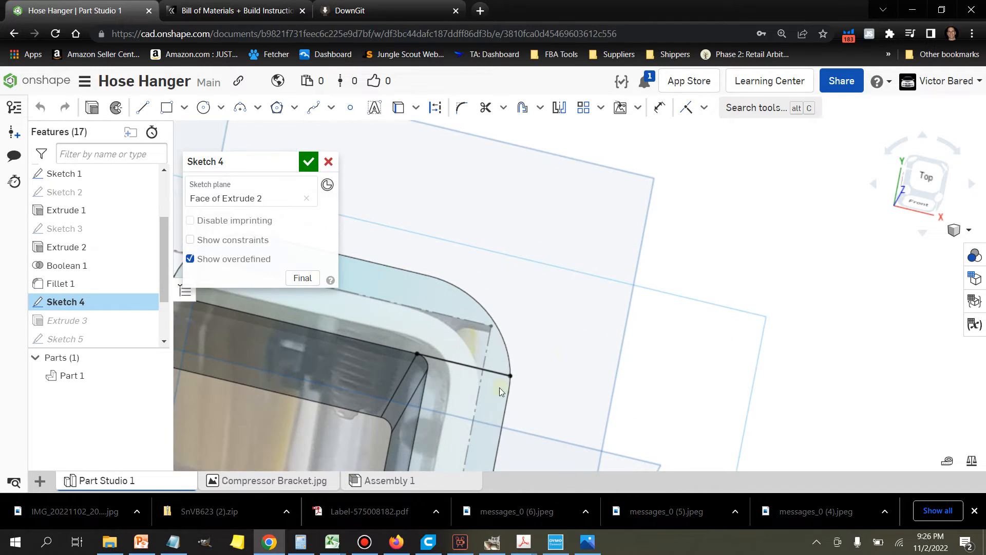
{"action": "scroll", "coordinate": [621, 371], "scroll_direction": "down", "scroll_amount": 3}
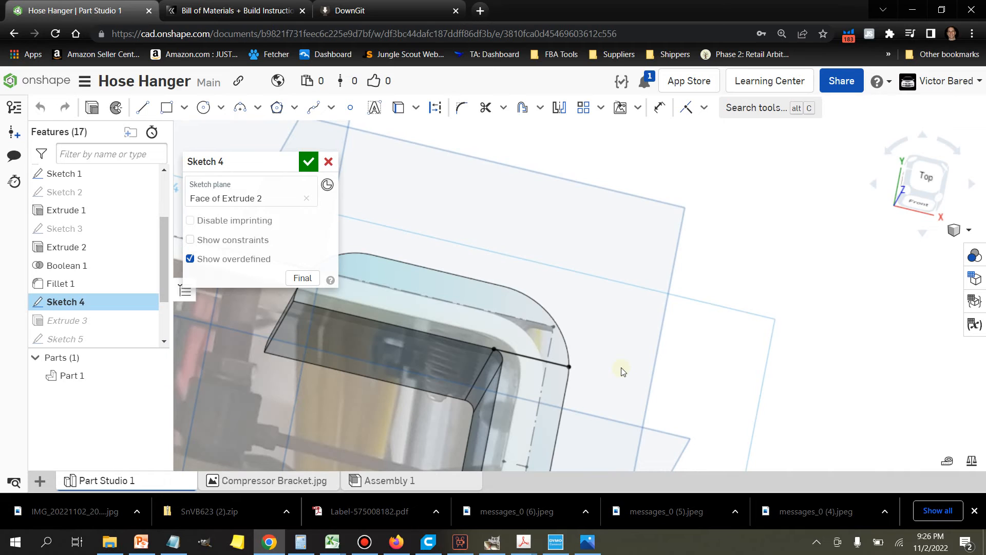
{"action": "left_click", "coordinate": [328, 162]}
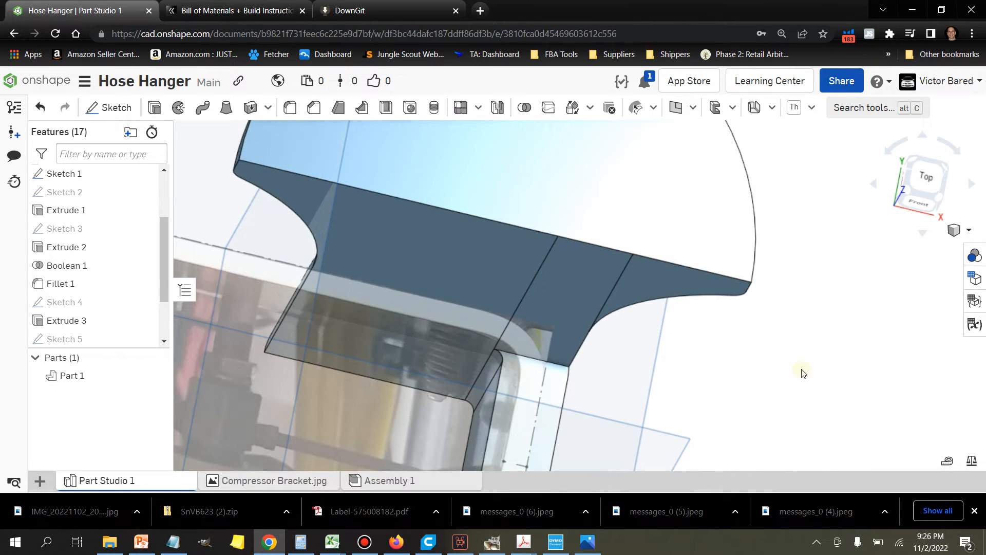
{"action": "left_click", "coordinate": [814, 384]}
{"action": "right_click_drag", "start_coordinate": [814, 384], "coordinate": [817, 379]}
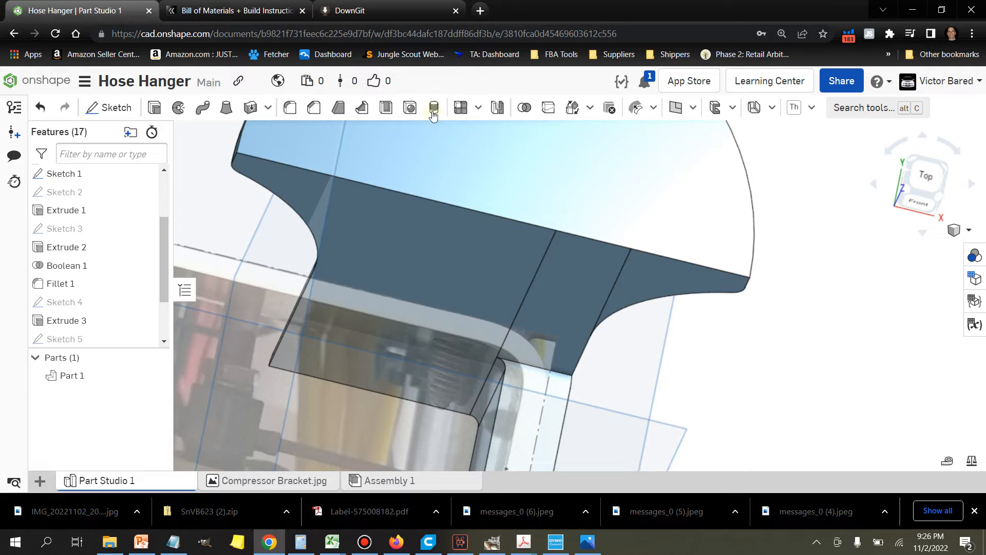
{"action": "left_click", "coordinate": [448, 252]}
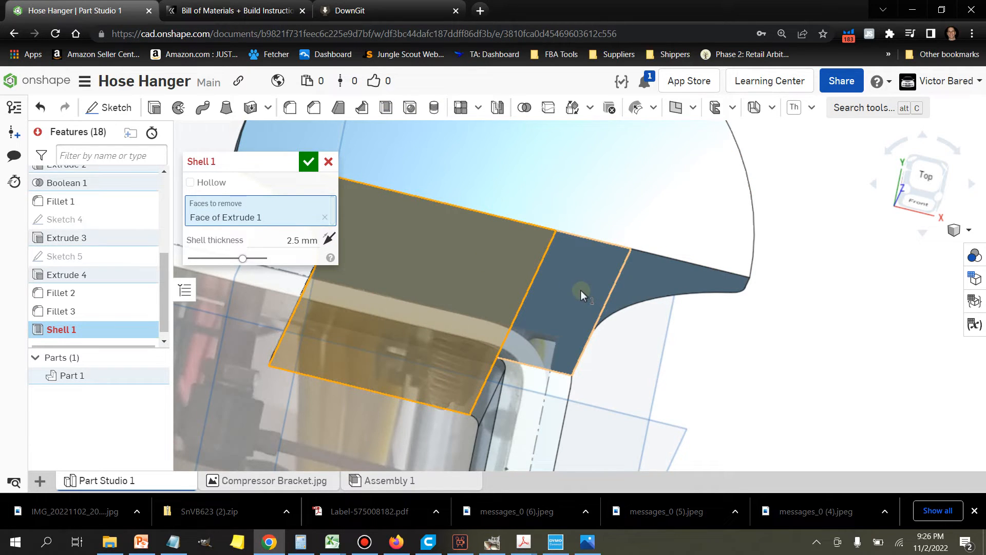
{"action": "middle_click_drag", "start_coordinate": [510, 289], "coordinate": [633, 306]}
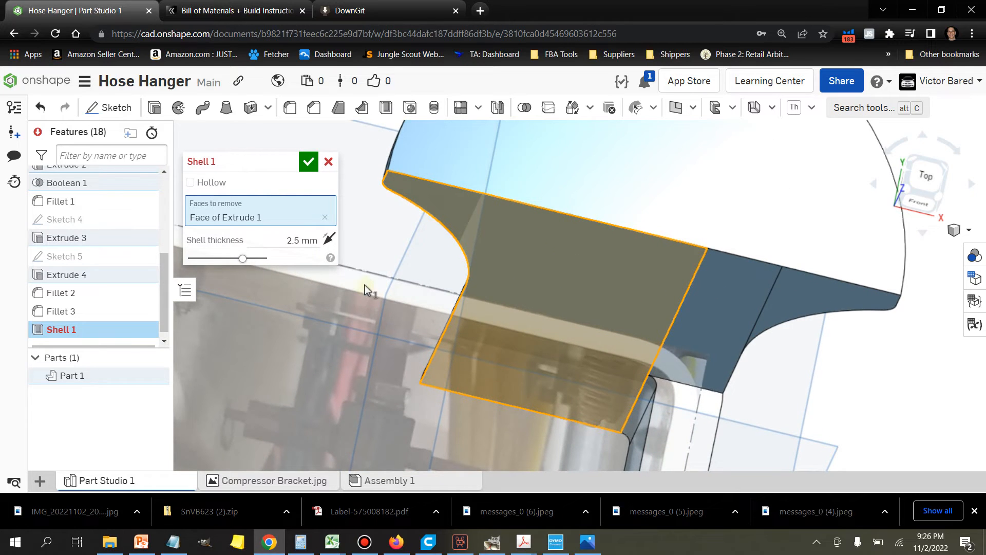
{"action": "left_click", "coordinate": [298, 240]}
{"action": "type", "text": "1"}
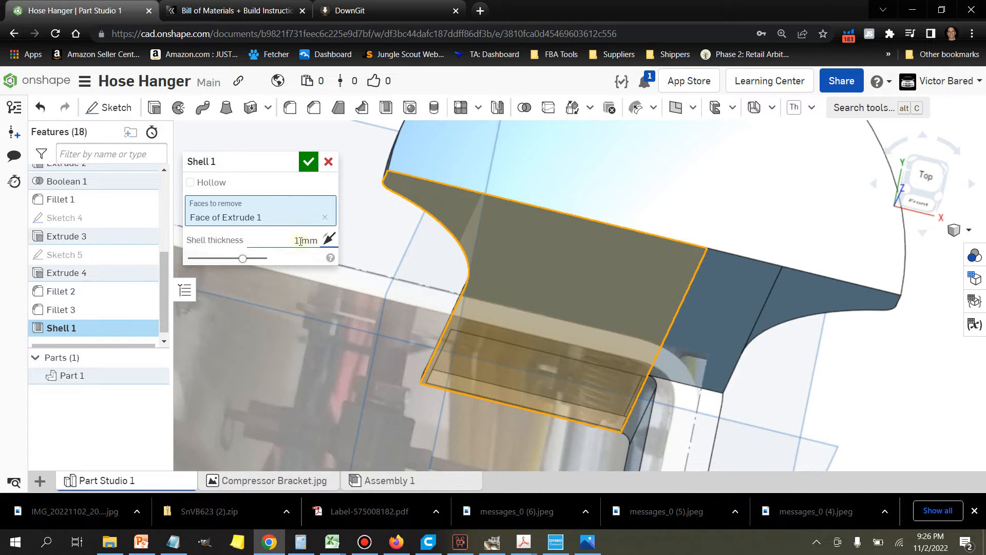
{"action": "right_click_drag", "start_coordinate": [438, 341], "coordinate": [480, 345]}
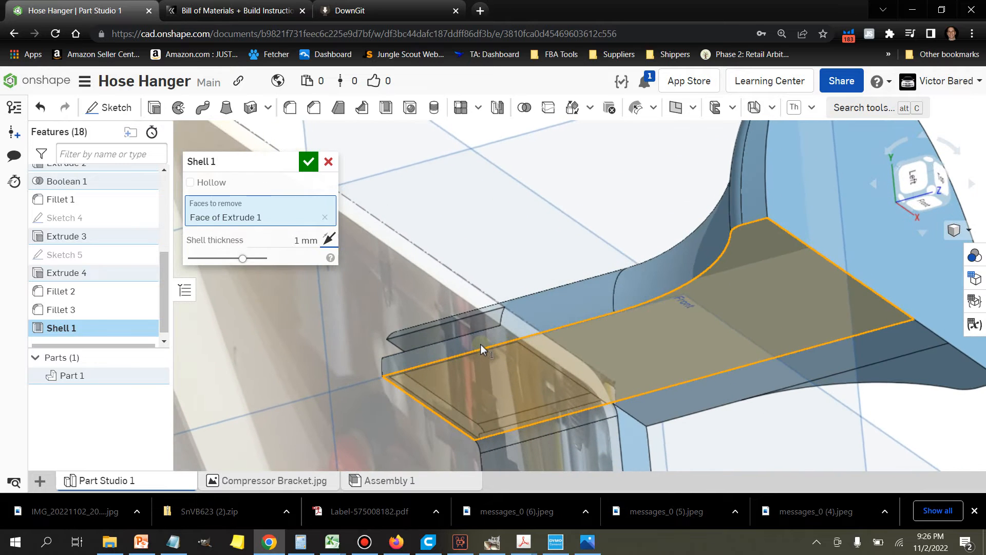
{"action": "left_click", "coordinate": [328, 163]}
{"action": "mouse_move", "coordinate": [787, 398]}
{"action": "right_mouse_down"}
{"action": "mouse_move", "coordinate": [797, 406]}
{"action": "mouse_move", "coordinate": [785, 413]}
{"action": "right_mouse_up"}
{"action": "scroll", "coordinate": [785, 411], "scroll_direction": "down", "scroll_amount": 2}
{"action": "middle_click_drag", "start_coordinate": [834, 388], "coordinate": [759, 414]}
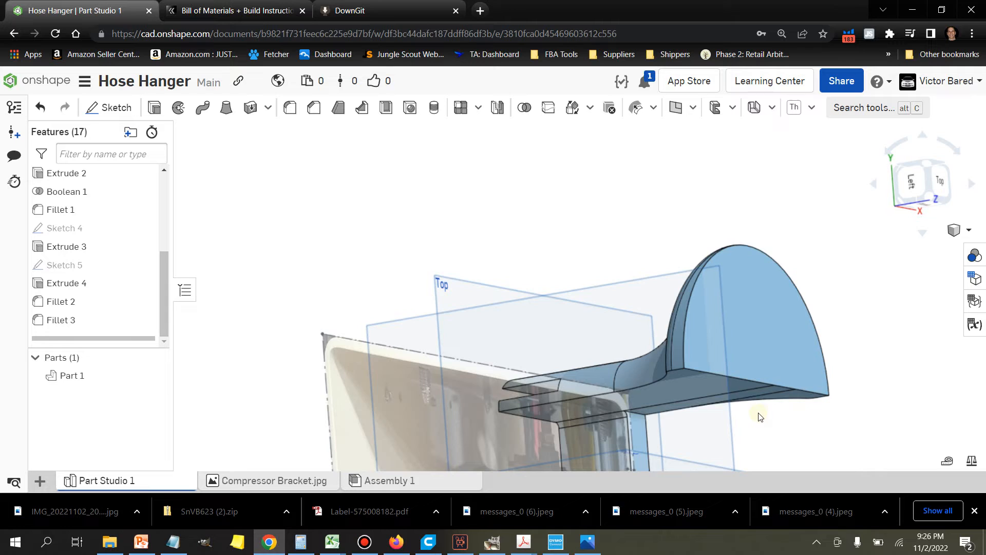
{"action": "left_click", "coordinate": [386, 107]}
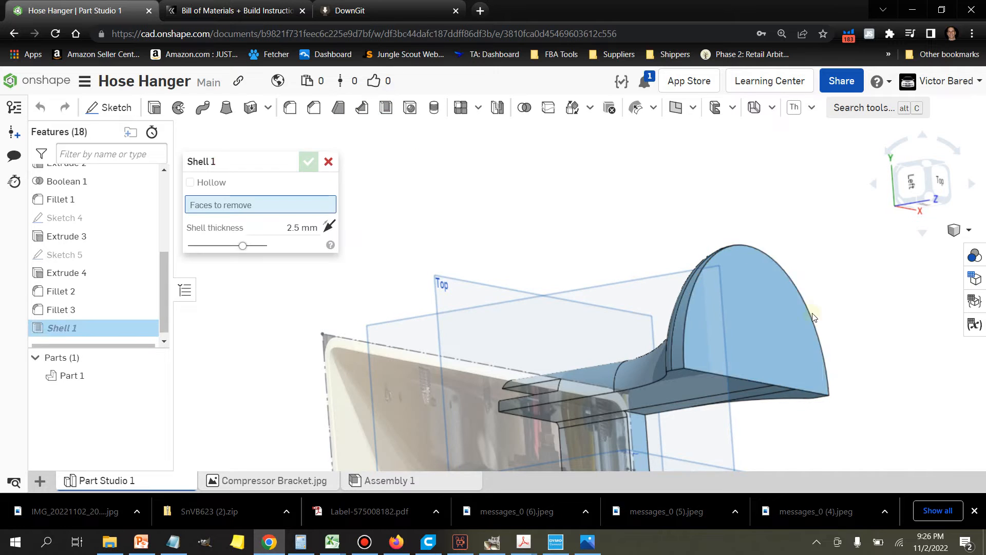
{"action": "left_click", "coordinate": [769, 327]}
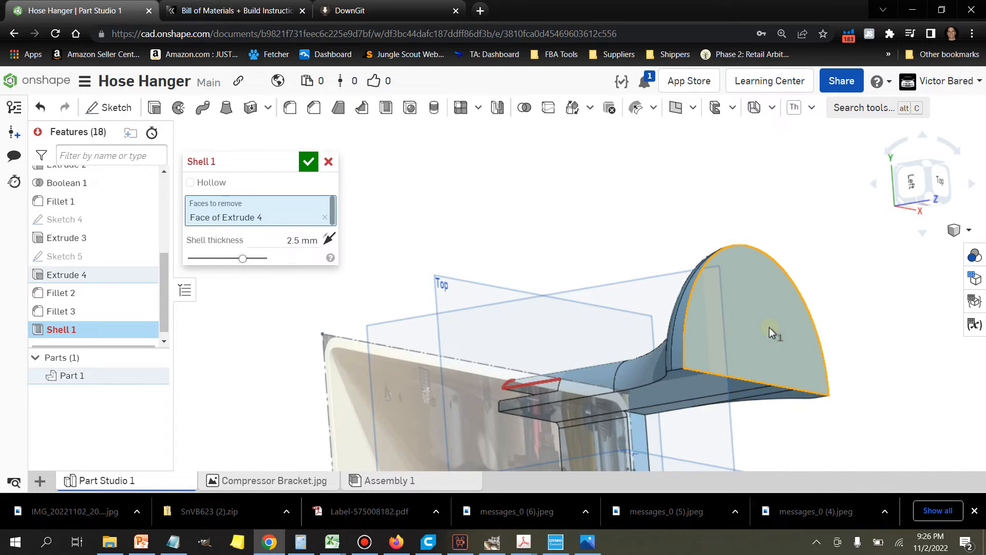
{"action": "right_click_drag", "start_coordinate": [837, 352], "coordinate": [842, 361]}
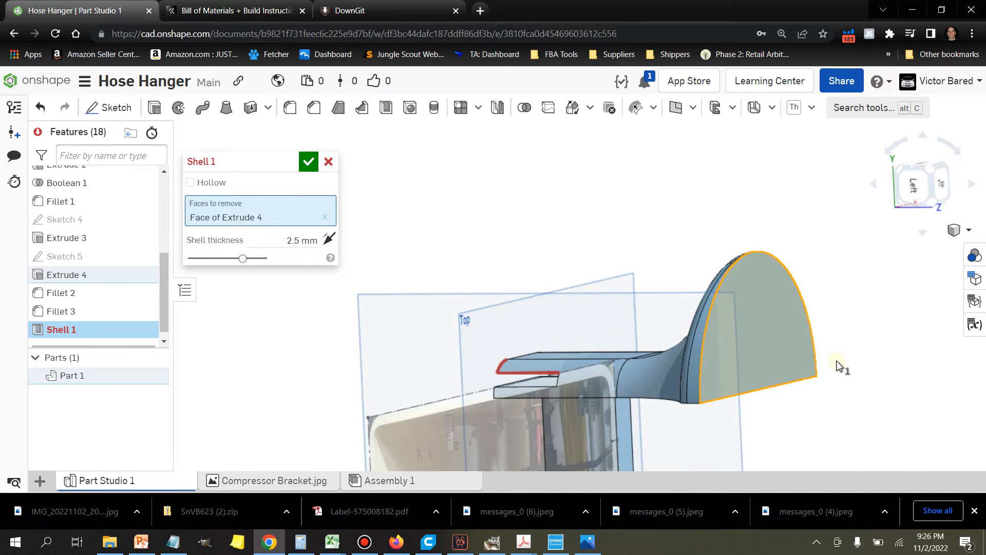
{"action": "left_click", "coordinate": [329, 162]}
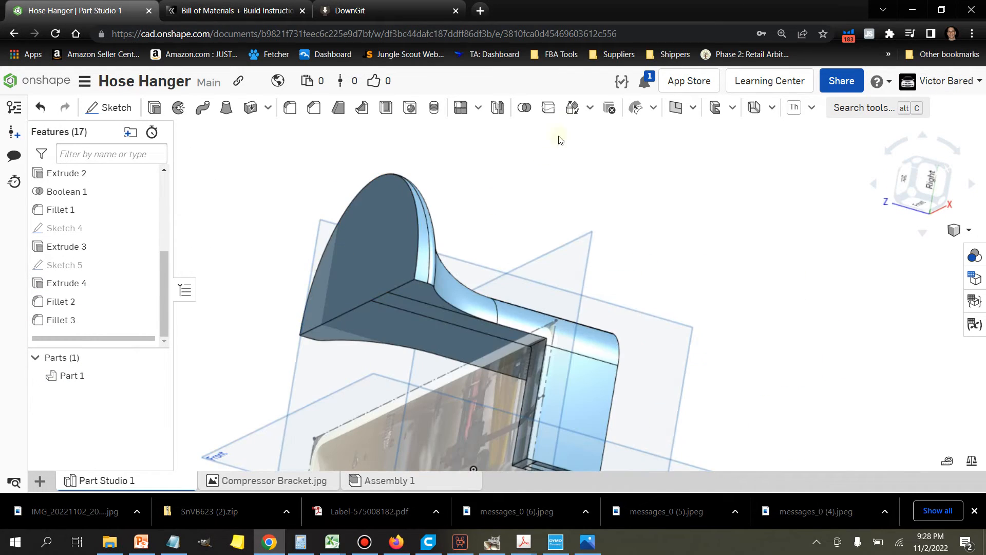
Step: Split Part 1 with the clip's inner side face from Extrude 2, keeping the tools and both sides
{"action": "left_click", "coordinate": [547, 109]}
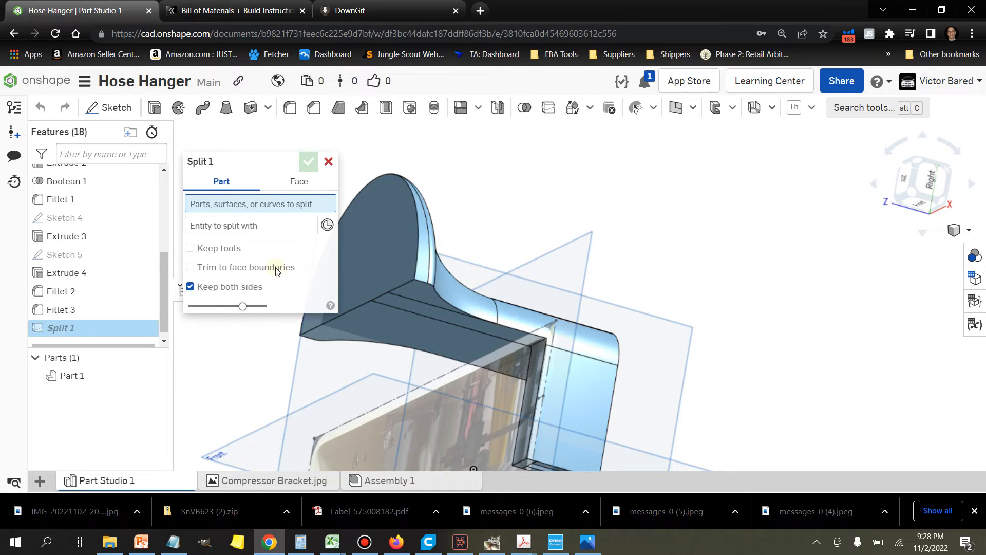
{"action": "left_click", "coordinate": [116, 376]}
{"action": "right_click_drag", "start_coordinate": [681, 364], "coordinate": [697, 359]}
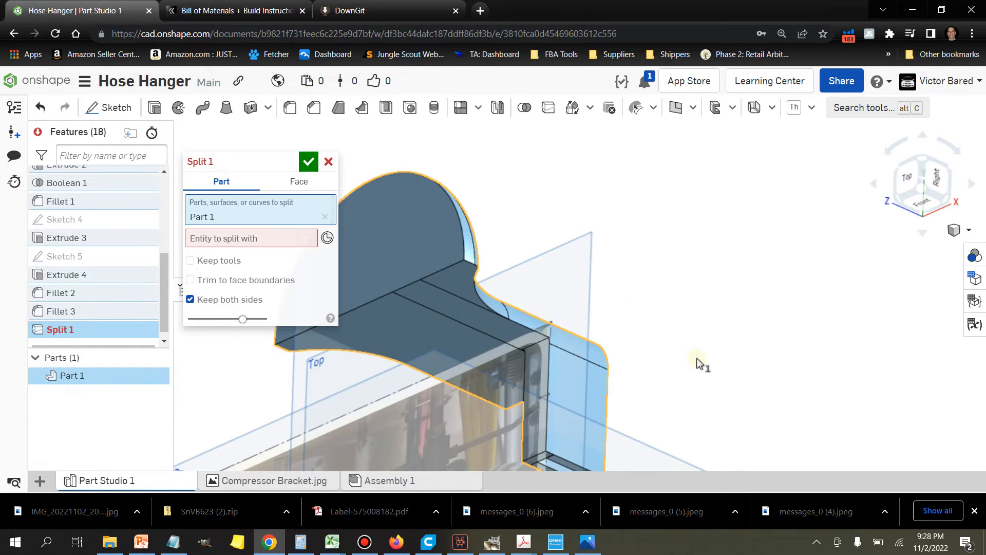
{"action": "left_click", "coordinate": [240, 251]}
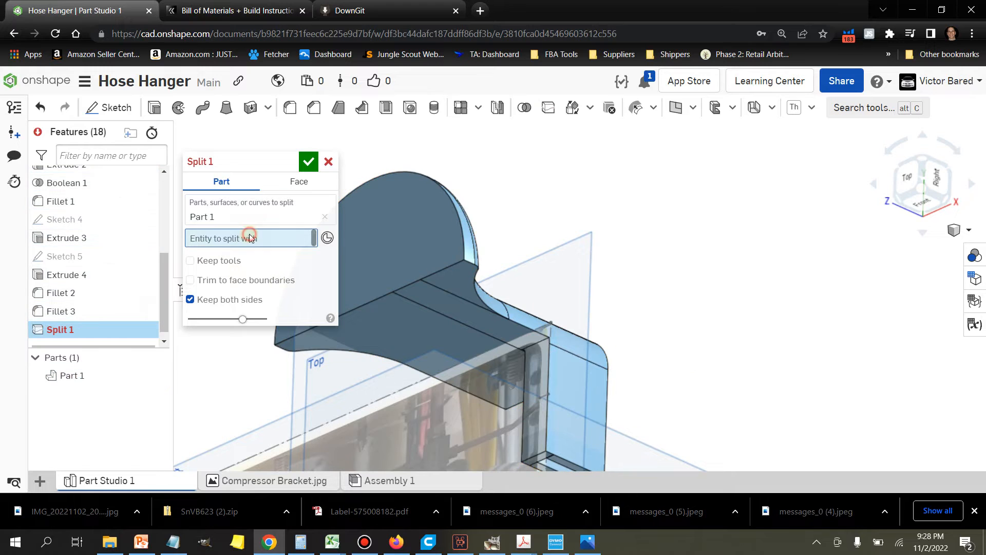
{"action": "left_click", "coordinate": [538, 368]}
{"action": "right_click_drag", "start_coordinate": [757, 249], "coordinate": [773, 242]}
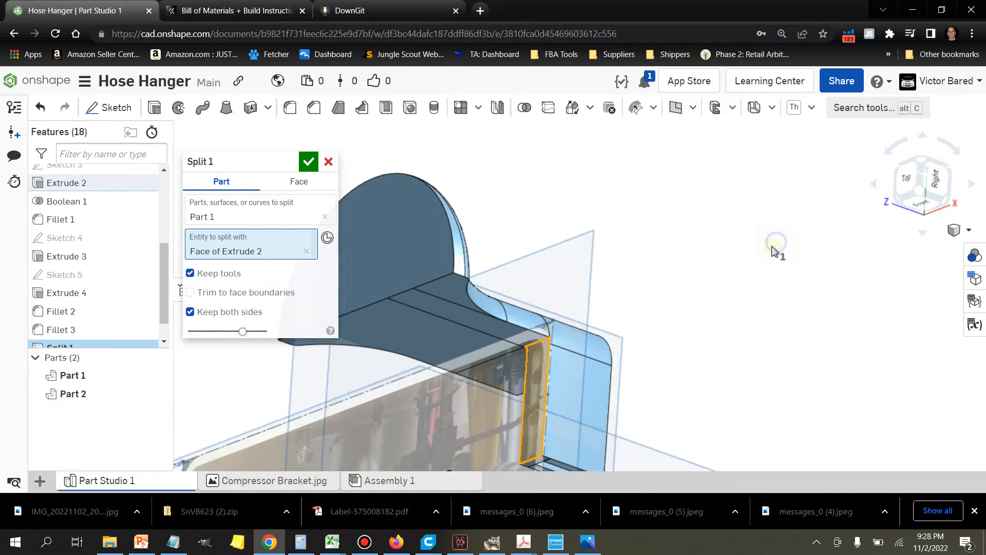
{"action": "left_click", "coordinate": [308, 162]}
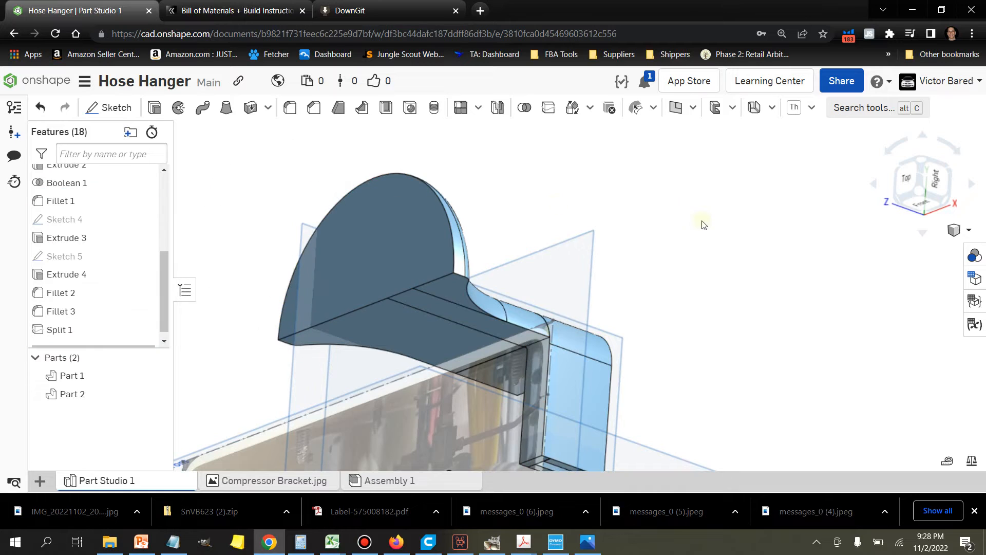
{"action": "left_click", "coordinate": [95, 402]}
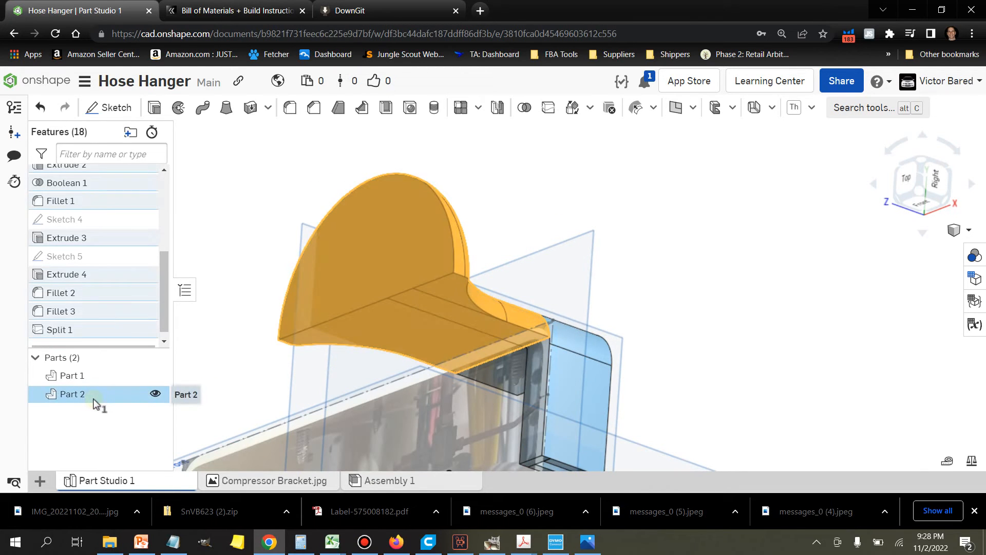
{"action": "mouse_move", "coordinate": [729, 293]}
{"action": "right_mouse_down"}
{"action": "mouse_move", "coordinate": [742, 286]}
{"action": "mouse_move", "coordinate": [729, 314]}
{"action": "mouse_move", "coordinate": [708, 321]}
{"action": "mouse_move", "coordinate": [717, 294]}
{"action": "right_mouse_up"}
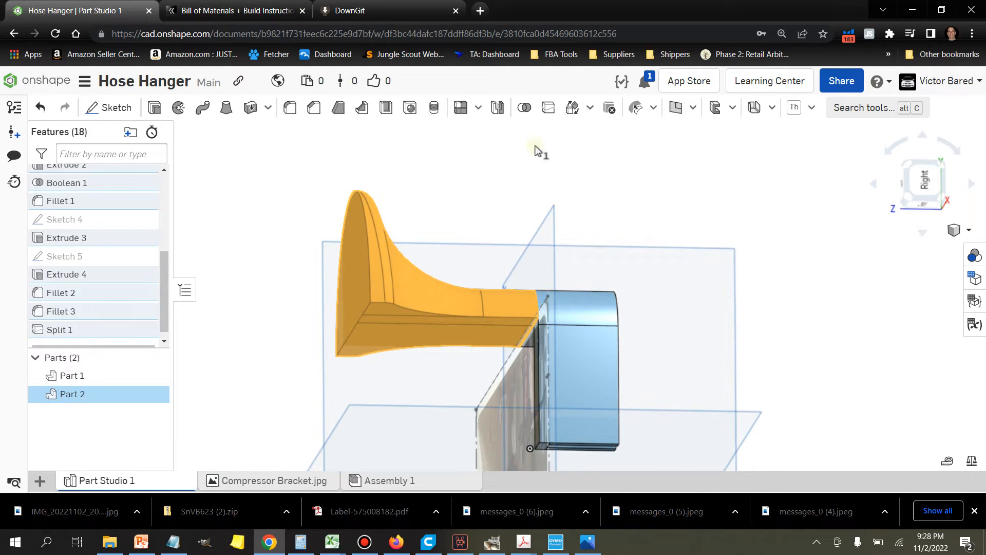
{"action": "left_click", "coordinate": [524, 108]}
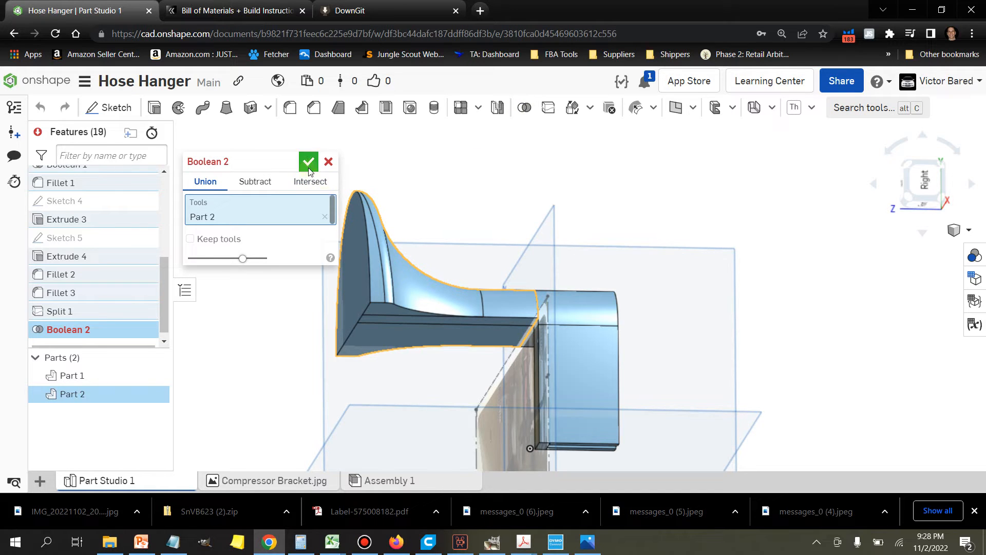
{"action": "left_click", "coordinate": [334, 159]}
Step: Shell the split-off arm part with a 4 mm wall thickness, removing the flat outer face of the semicircular plate
{"action": "right_click_drag", "start_coordinate": [253, 260], "coordinate": [249, 282]}
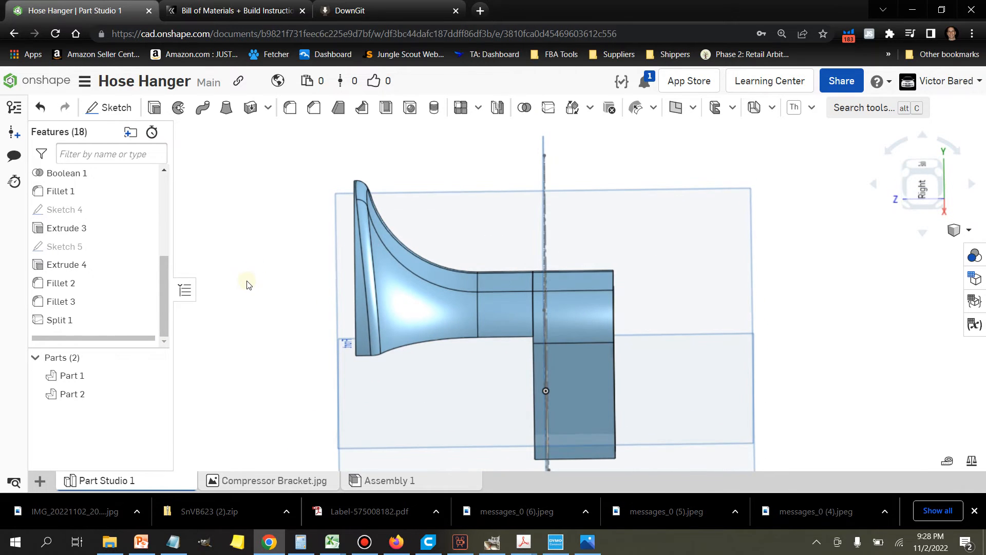
{"action": "right_click_drag", "start_coordinate": [249, 323], "coordinate": [280, 306]}
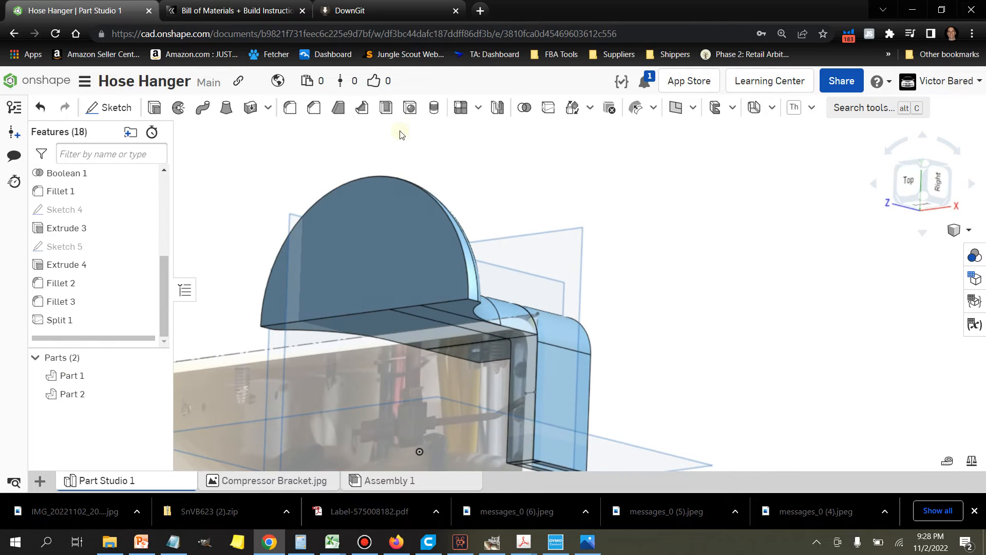
{"action": "left_click", "coordinate": [394, 114]}
{"action": "left_click", "coordinate": [385, 231]}
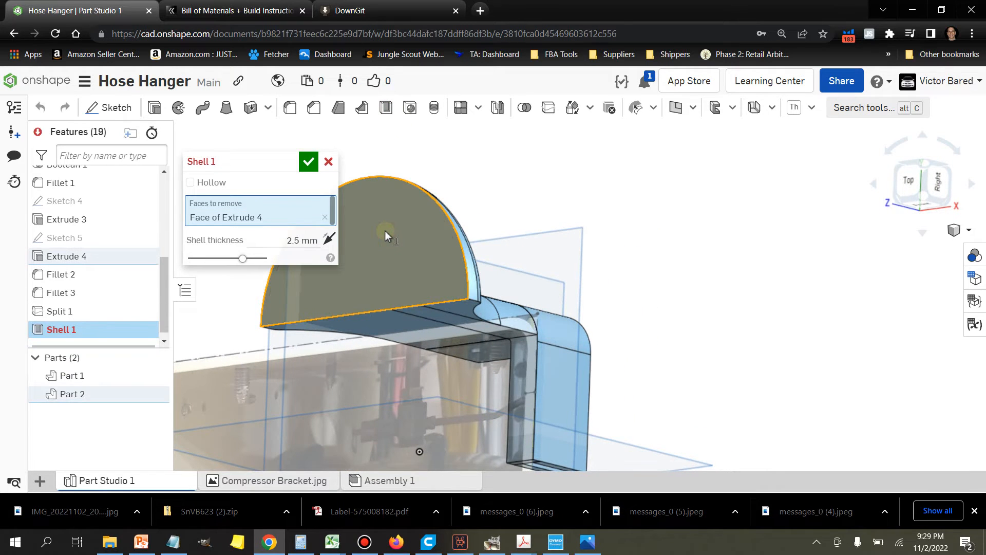
{"action": "right_click_drag", "start_coordinate": [514, 162], "coordinate": [572, 181]}
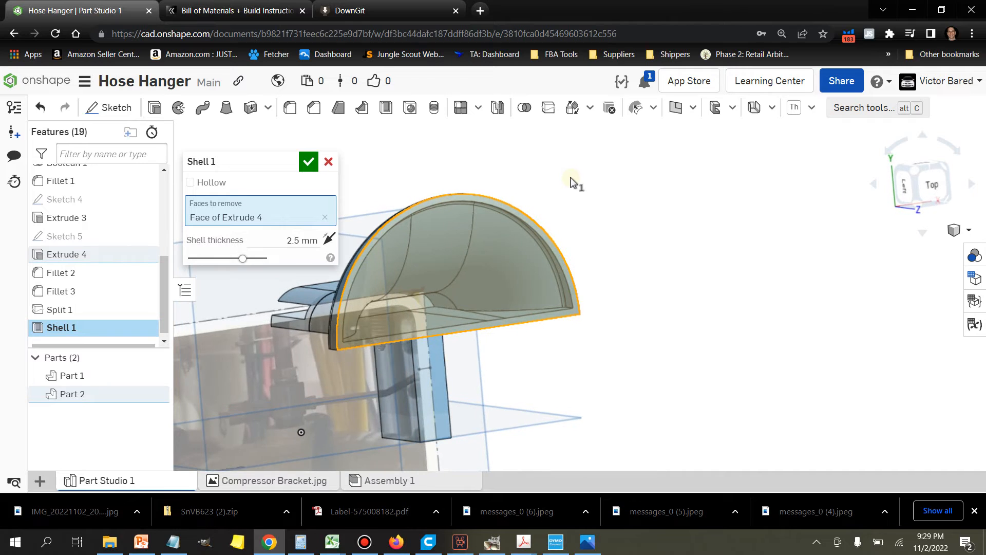
{"action": "left_click", "coordinate": [303, 240]}
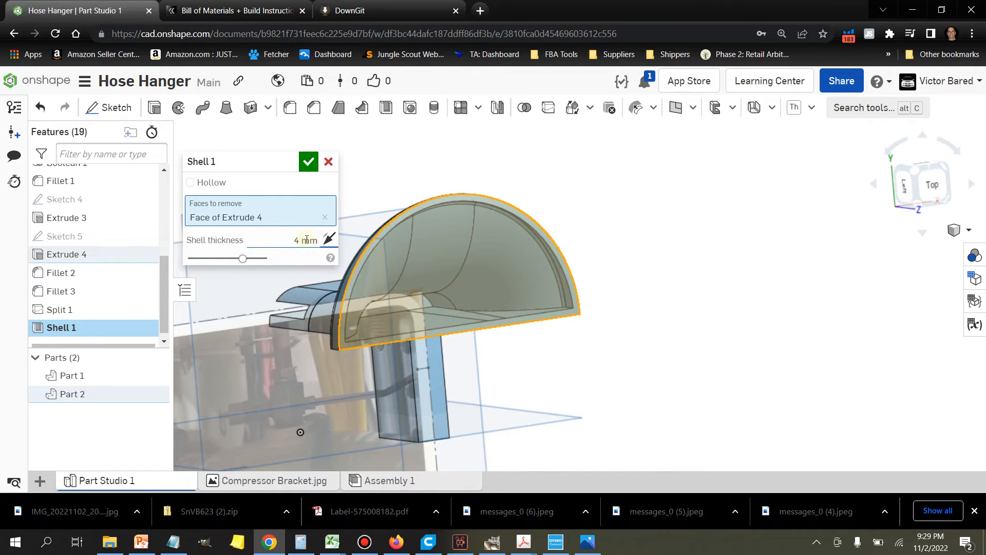
{"action": "left_click", "coordinate": [309, 162]}
Step: Open the underside of the shelled arm by extruding its flat inner floor faces as a 25 mm blind removal
{"action": "right_click_drag", "start_coordinate": [672, 220], "coordinate": [651, 229]}
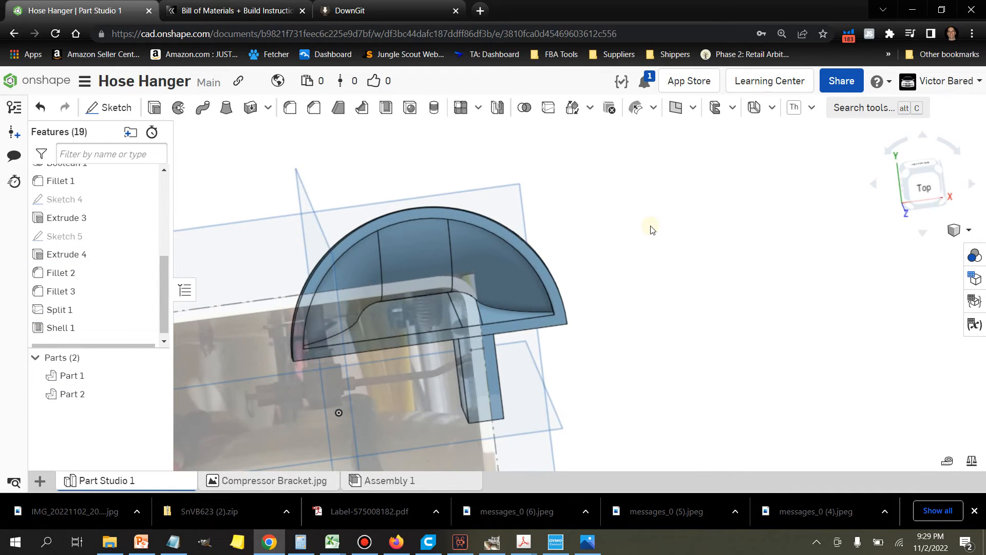
{"action": "left_click", "coordinate": [417, 317]}
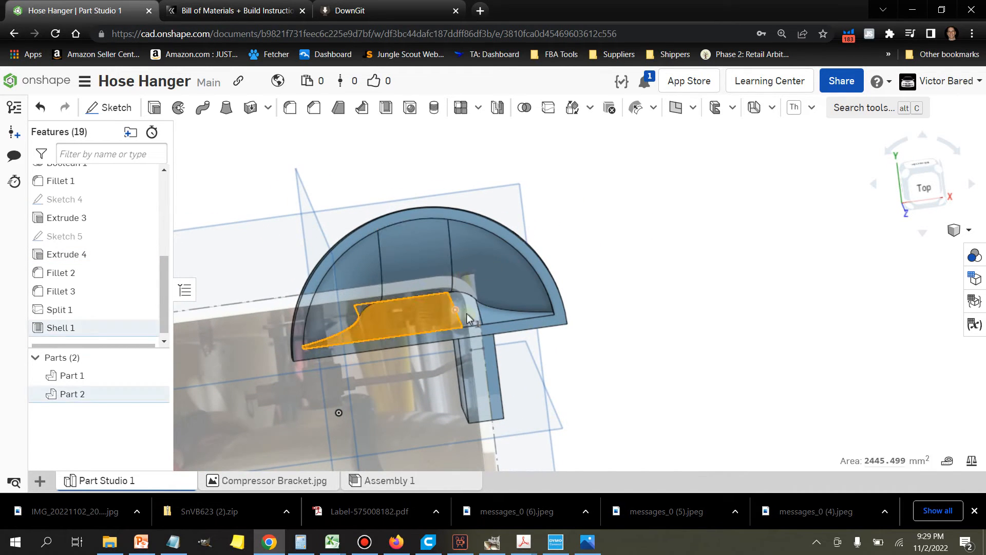
{"action": "left_click", "coordinate": [492, 321]}
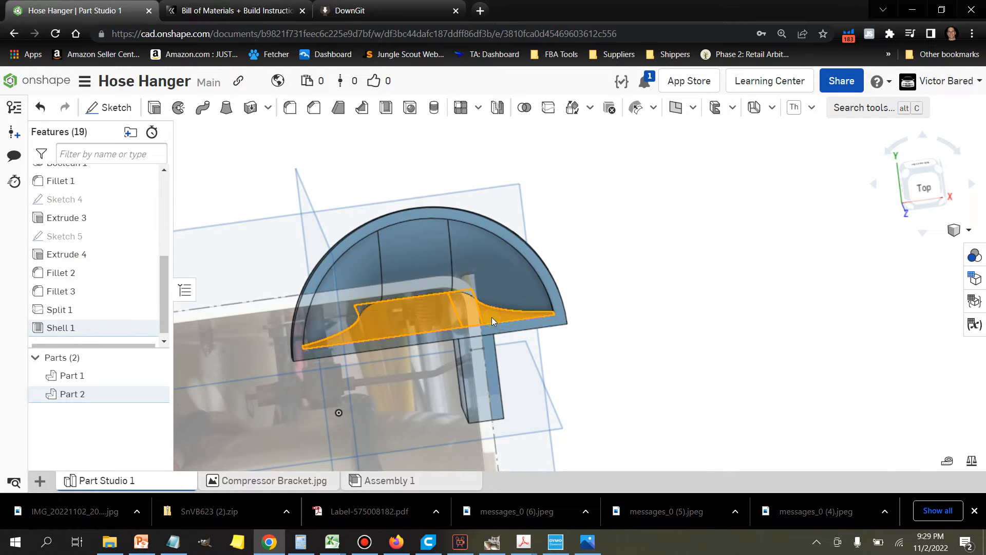
{"action": "right_click_drag", "start_coordinate": [624, 243], "coordinate": [622, 241]}
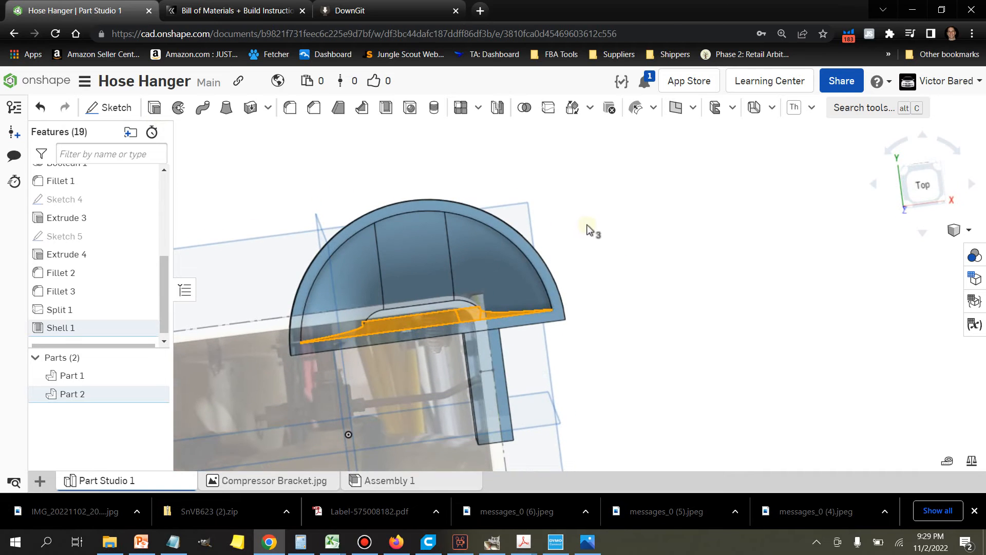
{"action": "left_click", "coordinate": [154, 107]}
{"action": "left_click", "coordinate": [281, 206]}
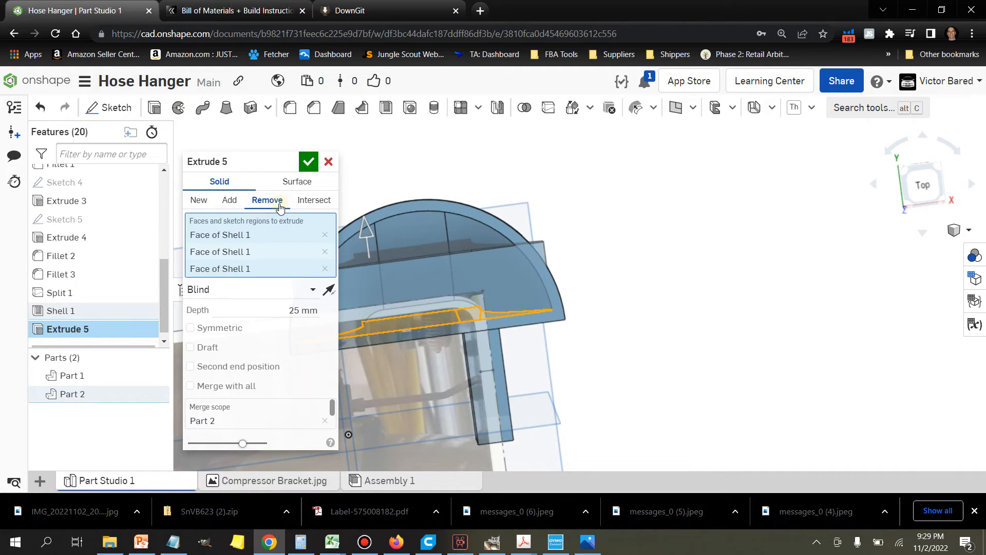
{"action": "left_click", "coordinate": [309, 162]}
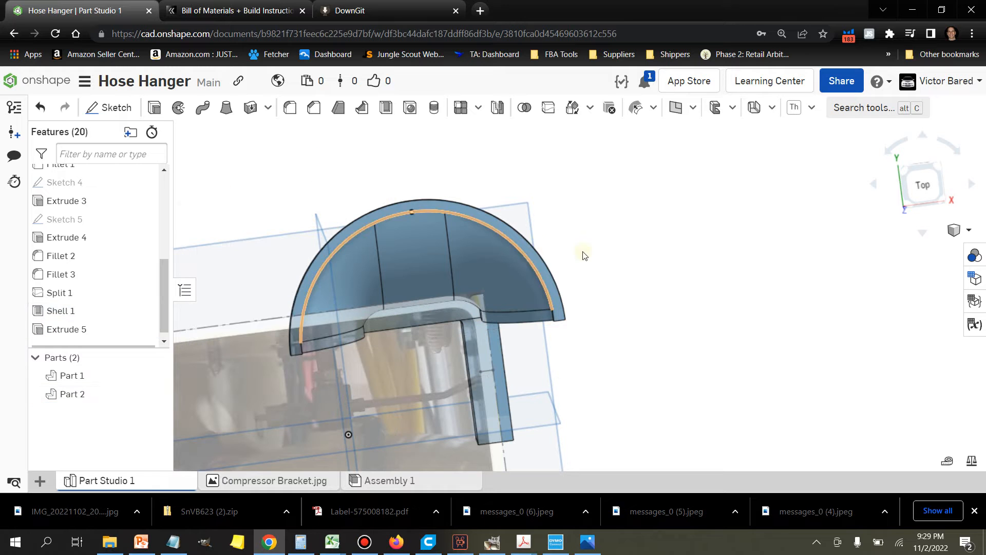
Step: Fillet the short edges at both lower corners of the semicircular plate's rim with a 4 mm radius
{"action": "right_click_drag", "start_coordinate": [634, 249], "coordinate": [653, 199]}
{"action": "scroll", "coordinate": [442, 241], "scroll_direction": "up", "scroll_amount": 2}
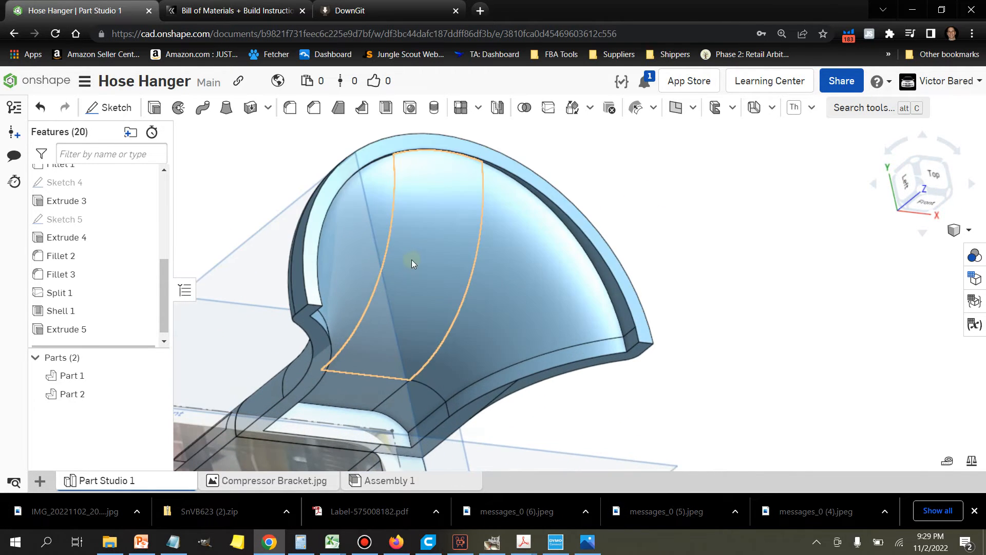
{"action": "scroll", "coordinate": [317, 301], "scroll_direction": "up", "scroll_amount": 2}
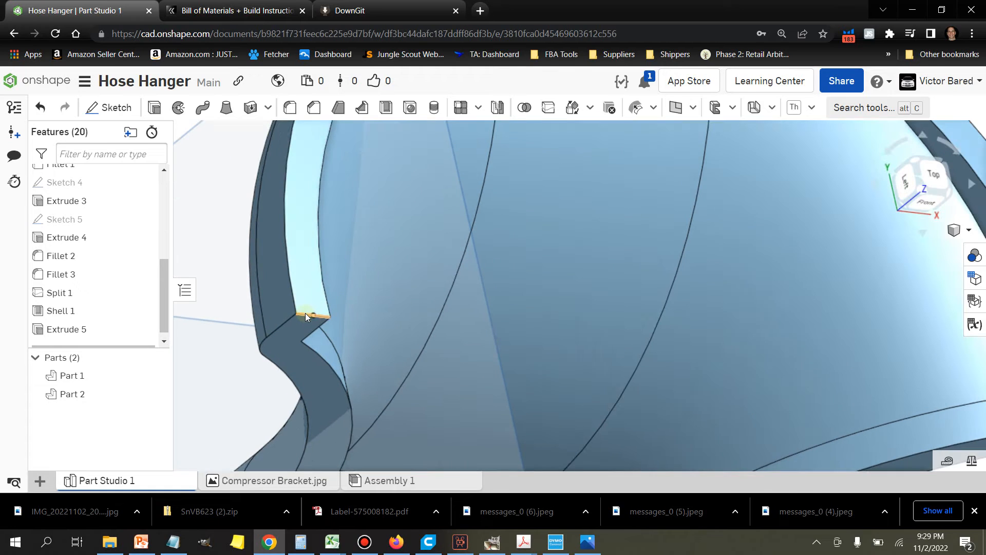
{"action": "left_click", "coordinate": [306, 312]}
{"action": "scroll", "coordinate": [548, 369], "scroll_direction": "down", "scroll_amount": 3}
{"action": "scroll", "coordinate": [661, 375], "scroll_direction": "up", "scroll_amount": 3}
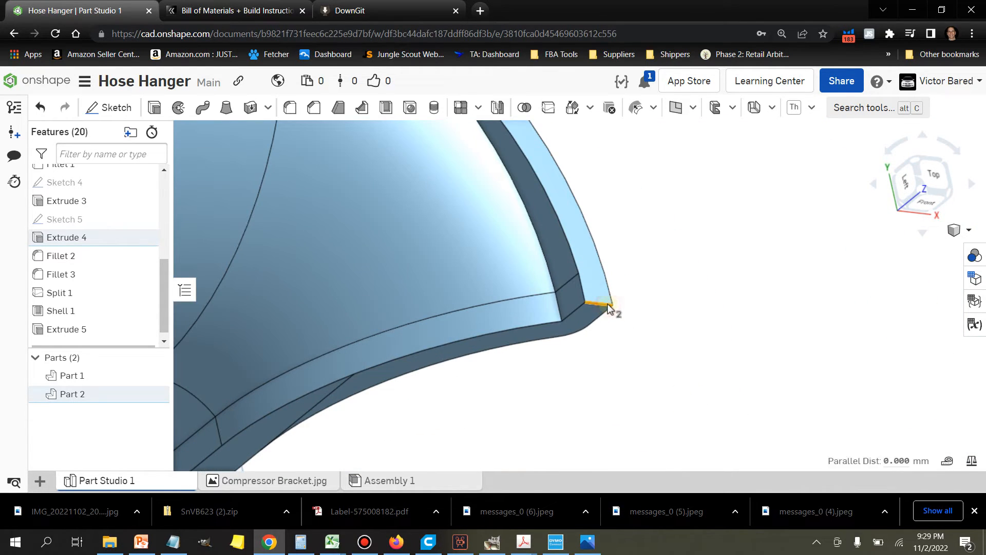
{"action": "left_click", "coordinate": [294, 117]}
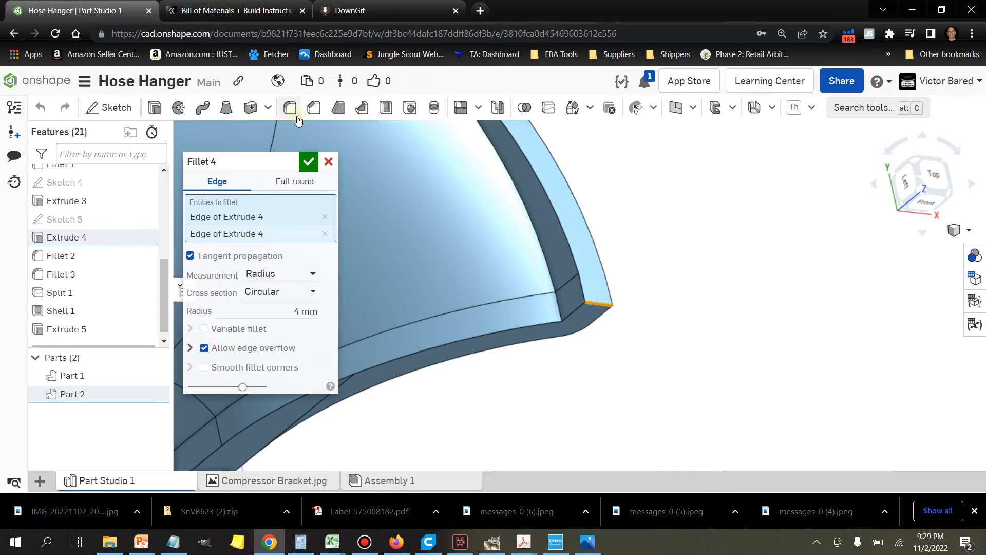
{"action": "right_click_drag", "start_coordinate": [739, 315], "coordinate": [683, 316]}
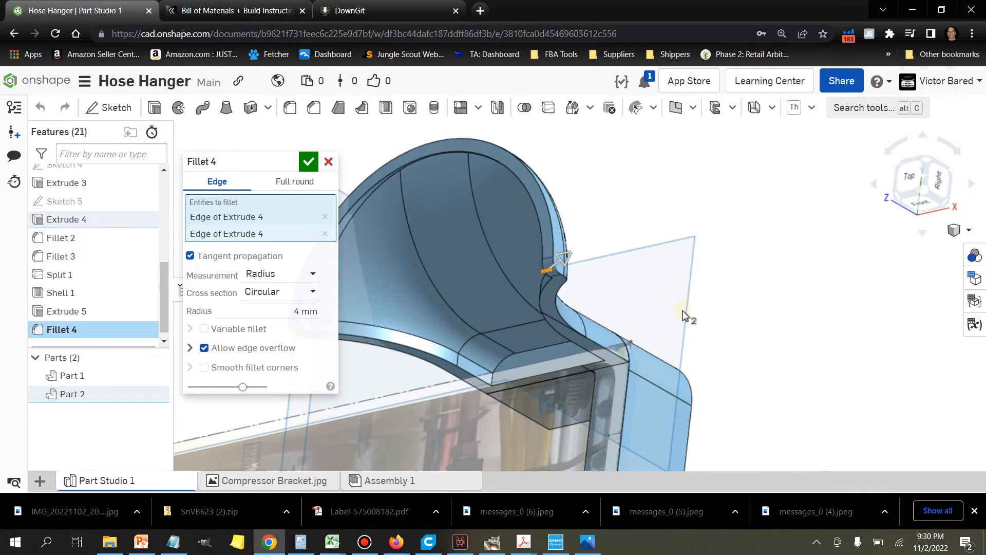
{"action": "left_click", "coordinate": [308, 168]}
{"action": "scroll", "coordinate": [608, 354], "scroll_direction": "up", "scroll_amount": 3}
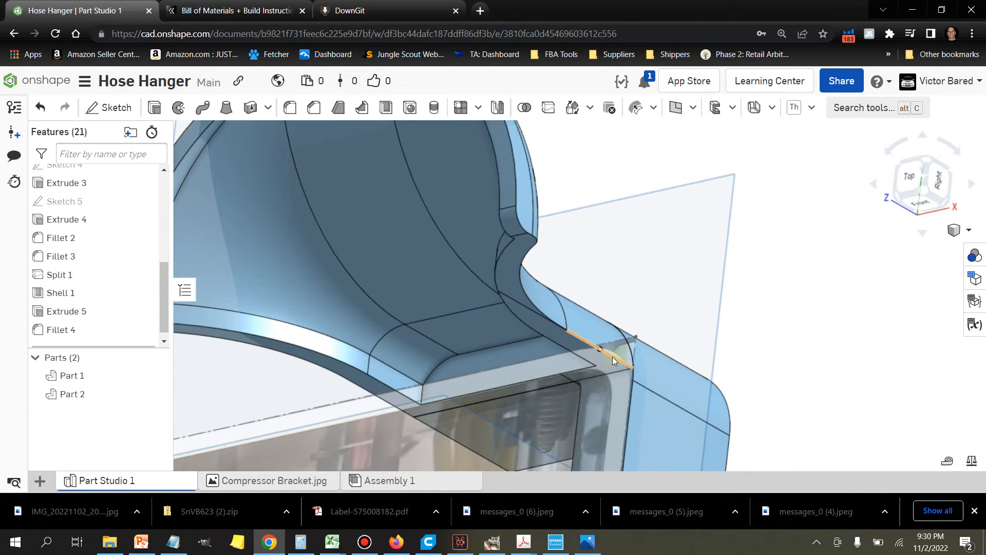
Step: Select the connected outer edges along the arm's side, through the curved neck and corner, and around the semicircular plate's rim
{"action": "left_click", "coordinate": [613, 357]}
{"action": "left_click", "coordinate": [528, 298]}
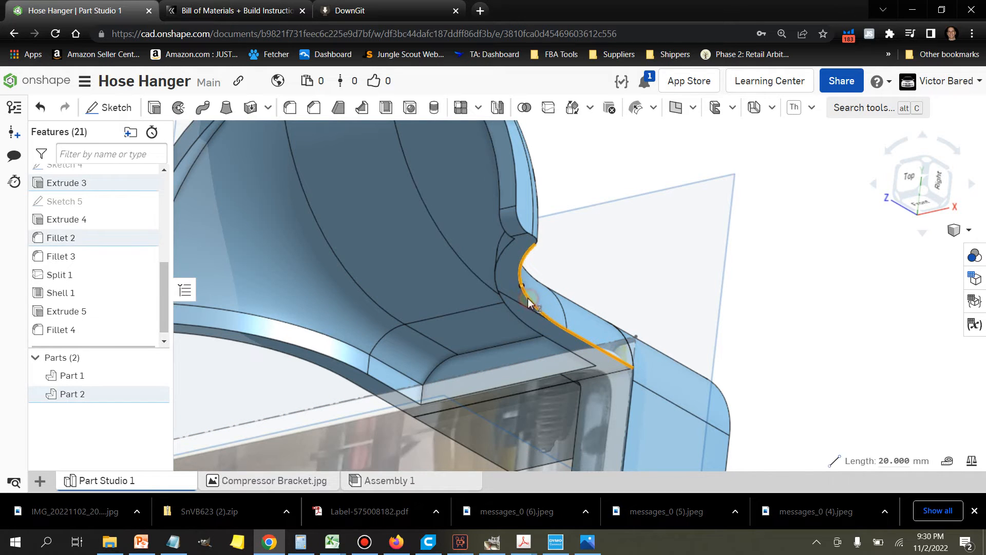
{"action": "scroll", "coordinate": [534, 239], "scroll_direction": "up", "scroll_amount": 1}
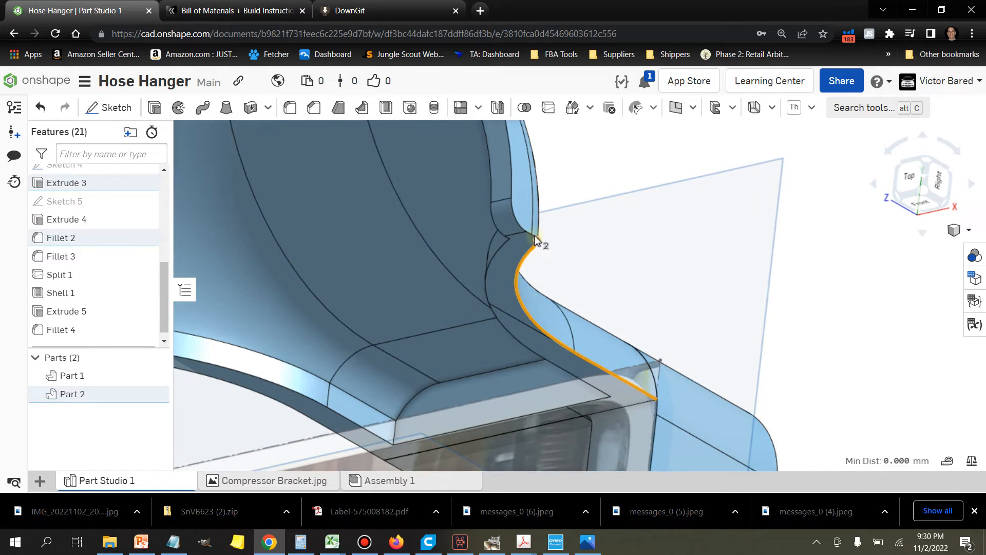
{"action": "scroll", "coordinate": [534, 235], "scroll_direction": "up", "scroll_amount": 3}
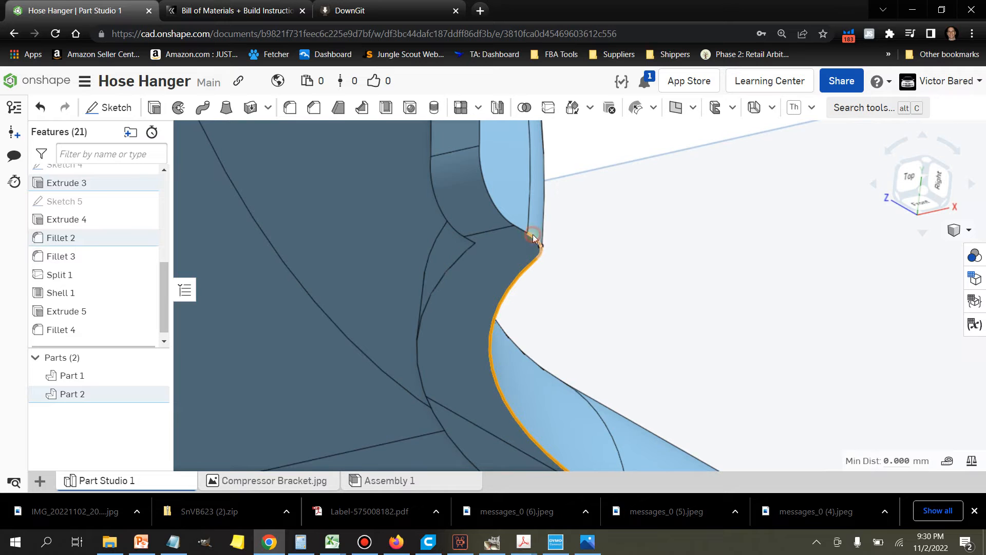
{"action": "left_click", "coordinate": [515, 282]}
{"action": "scroll", "coordinate": [511, 281], "scroll_direction": "down", "scroll_amount": 2}
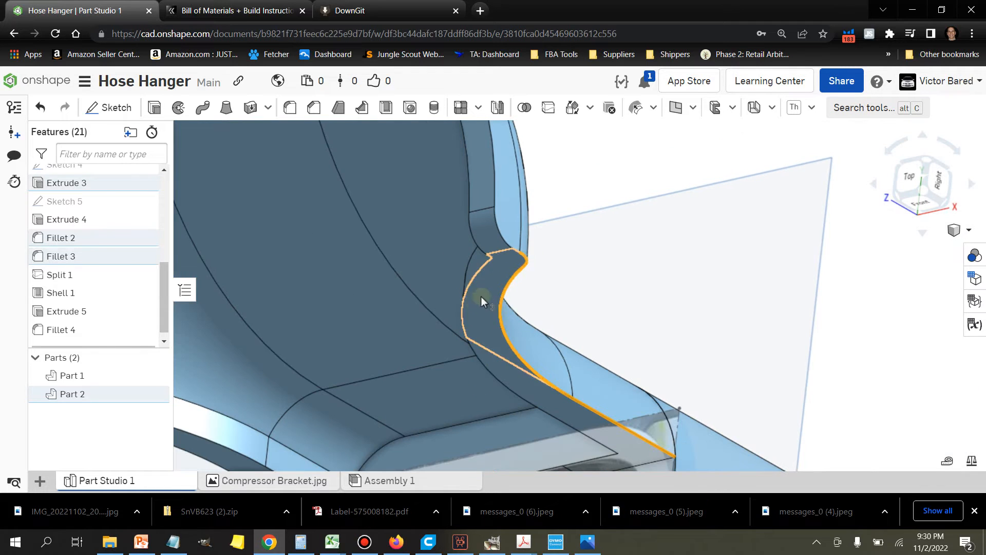
{"action": "scroll", "coordinate": [517, 251], "scroll_direction": "up", "scroll_amount": 2}
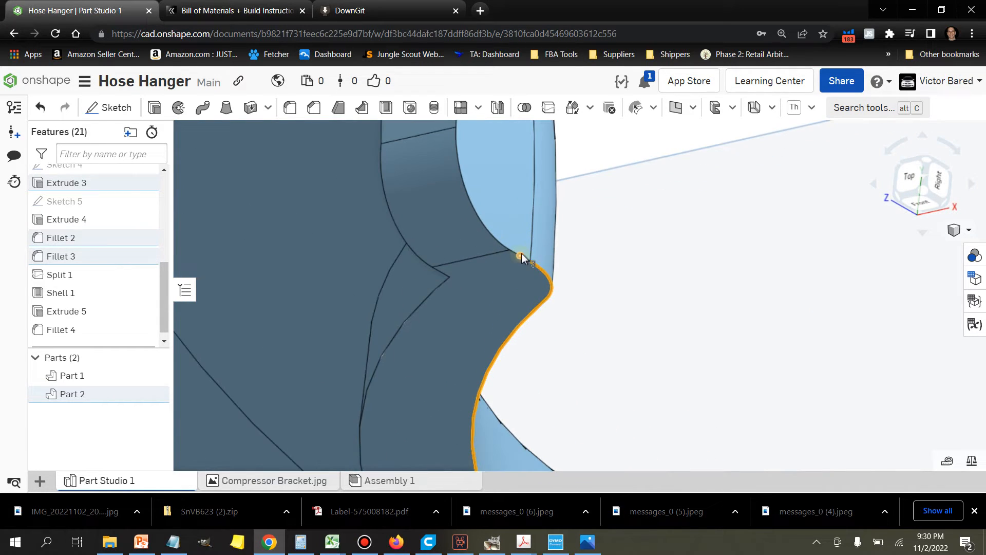
{"action": "scroll", "coordinate": [524, 258], "scroll_direction": "up", "scroll_amount": 2}
{"action": "left_click", "coordinate": [525, 257]}
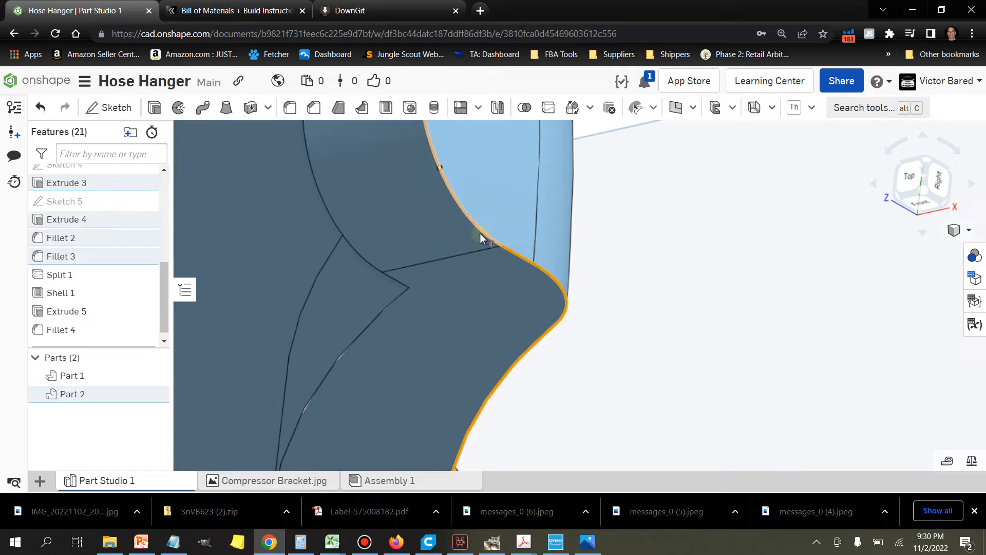
{"action": "scroll", "coordinate": [480, 236], "scroll_direction": "down", "scroll_amount": 4}
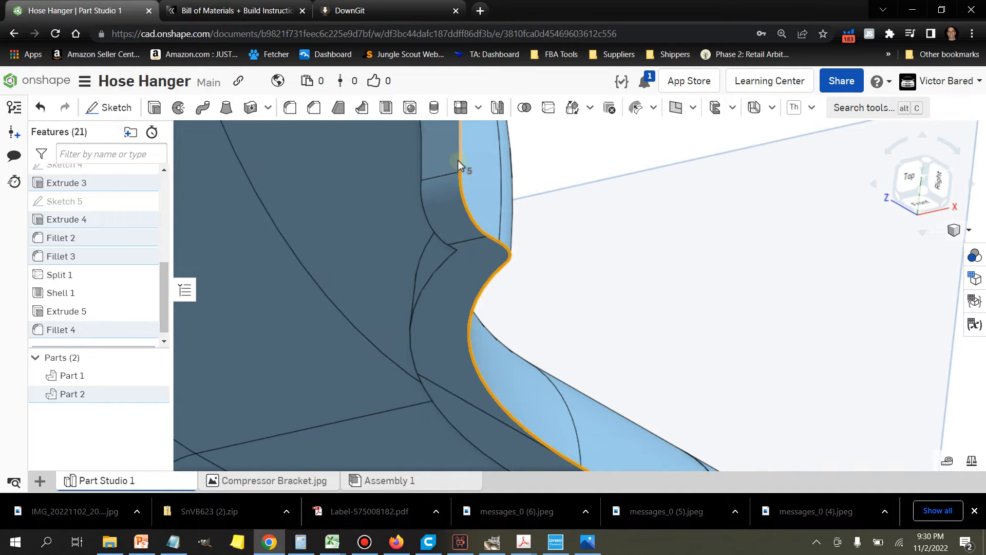
{"action": "scroll", "coordinate": [458, 161], "scroll_direction": "down", "scroll_amount": 5}
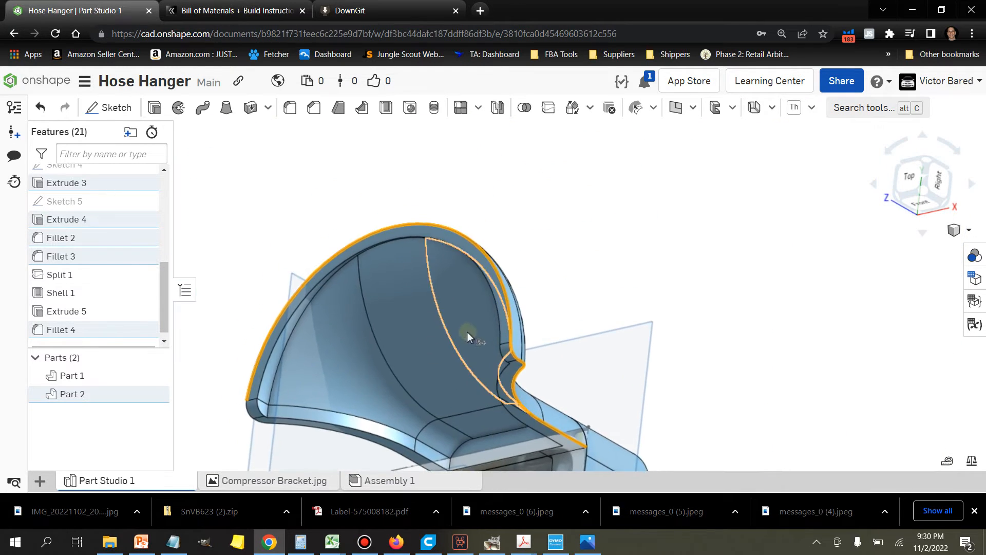
Step: Extend the edge selection around the plate's opposite lower corner and along its lower outer edge
{"action": "scroll", "coordinate": [246, 414], "scroll_direction": "up", "scroll_amount": 3}
{"action": "scroll", "coordinate": [300, 397], "scroll_direction": "up", "scroll_amount": 1}
{"action": "left_click", "coordinate": [302, 396]}
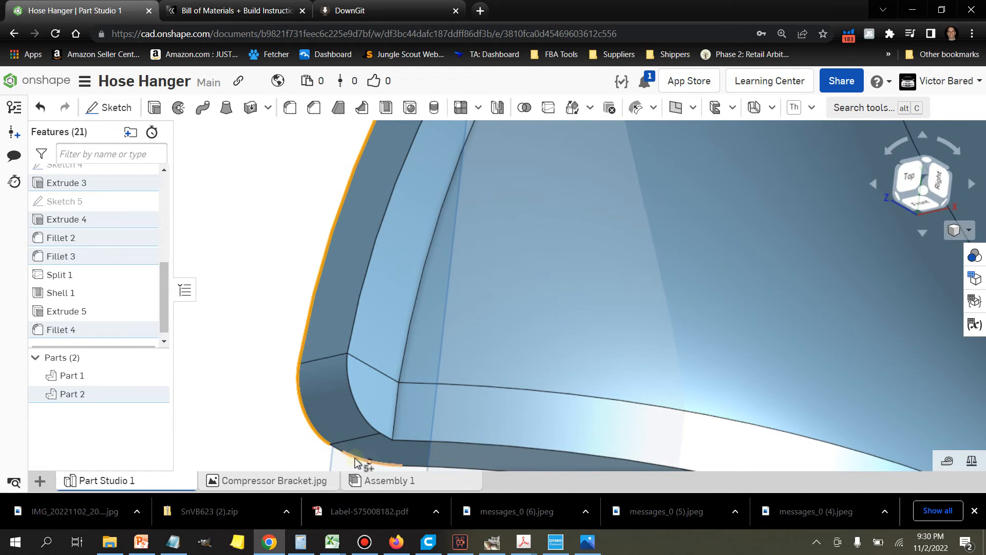
{"action": "scroll", "coordinate": [356, 461], "scroll_direction": "up", "scroll_amount": 2}
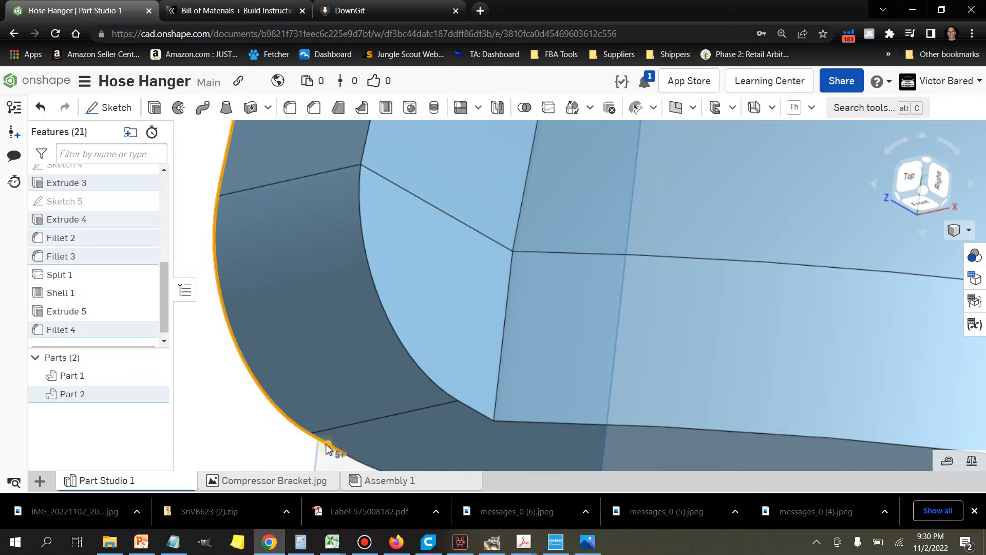
{"action": "left_click", "coordinate": [356, 460]}
{"action": "scroll", "coordinate": [364, 440], "scroll_direction": "down", "scroll_amount": 5}
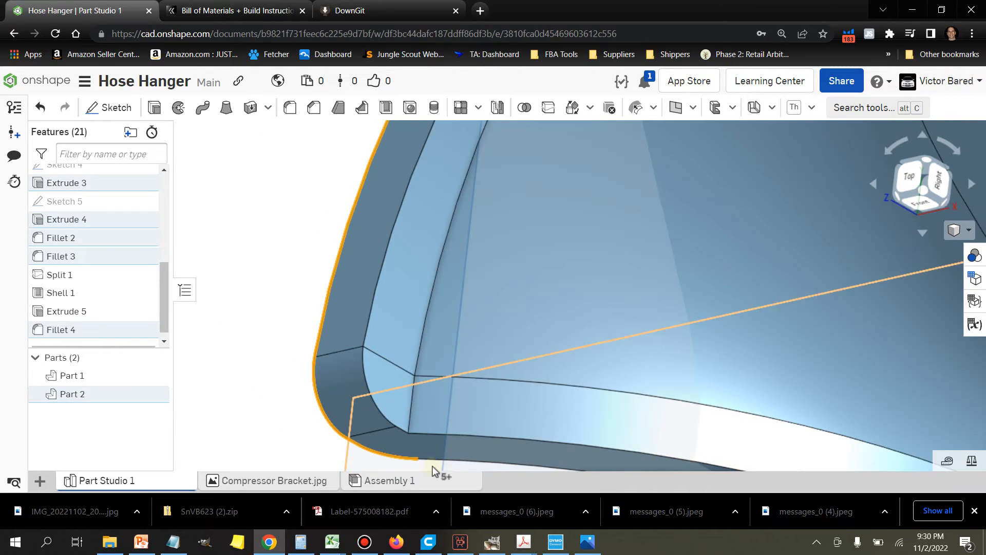
{"action": "scroll", "coordinate": [437, 464], "scroll_direction": "up", "scroll_amount": 5}
{"action": "scroll", "coordinate": [438, 464], "scroll_direction": "down", "scroll_amount": 1}
{"action": "left_click", "coordinate": [439, 466]}
{"action": "scroll", "coordinate": [441, 465], "scroll_direction": "down", "scroll_amount": 5}
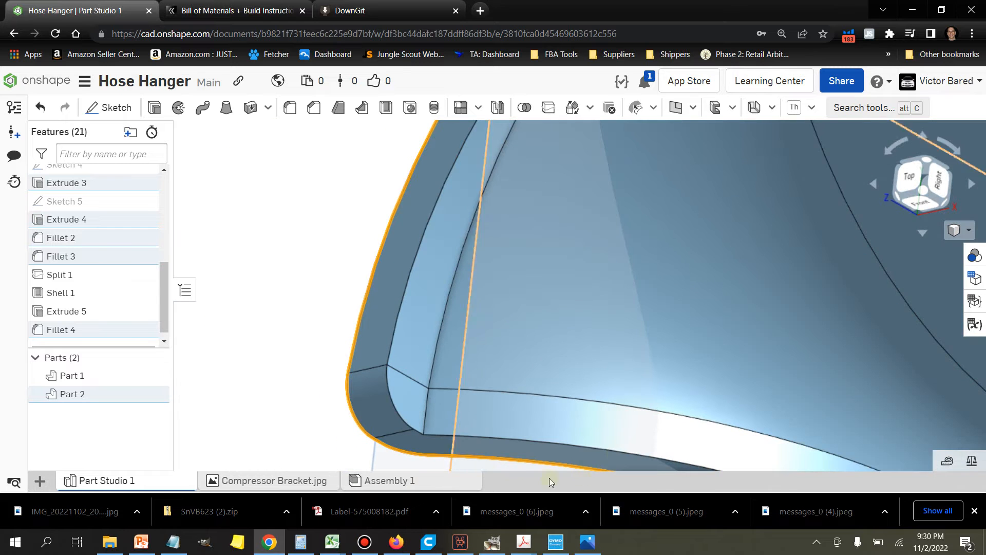
Step: Fillet the selected outer edges of the arm and semicircular plate with a 1 mm radius
{"action": "middle_click_drag", "start_coordinate": [620, 341], "coordinate": [570, 172]}
{"action": "scroll", "coordinate": [569, 173], "scroll_direction": "down", "scroll_amount": 1}
{"action": "right_click_drag", "start_coordinate": [634, 368], "coordinate": [748, 355]}
{"action": "scroll", "coordinate": [748, 355], "scroll_direction": "down", "scroll_amount": 3}
{"action": "scroll", "coordinate": [722, 392], "scroll_direction": "up", "scroll_amount": 5}
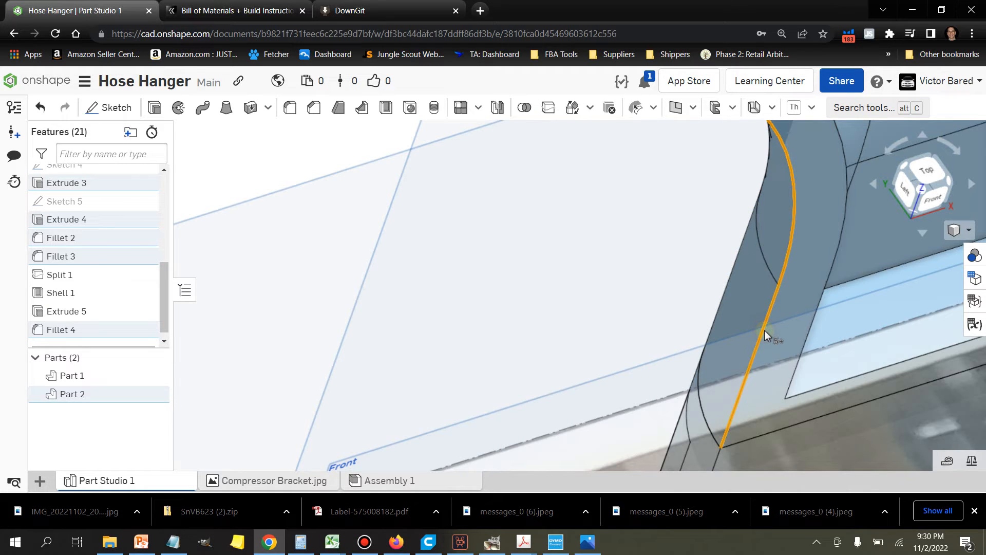
{"action": "scroll", "coordinate": [765, 332], "scroll_direction": "down", "scroll_amount": 3}
{"action": "left_click", "coordinate": [290, 108]}
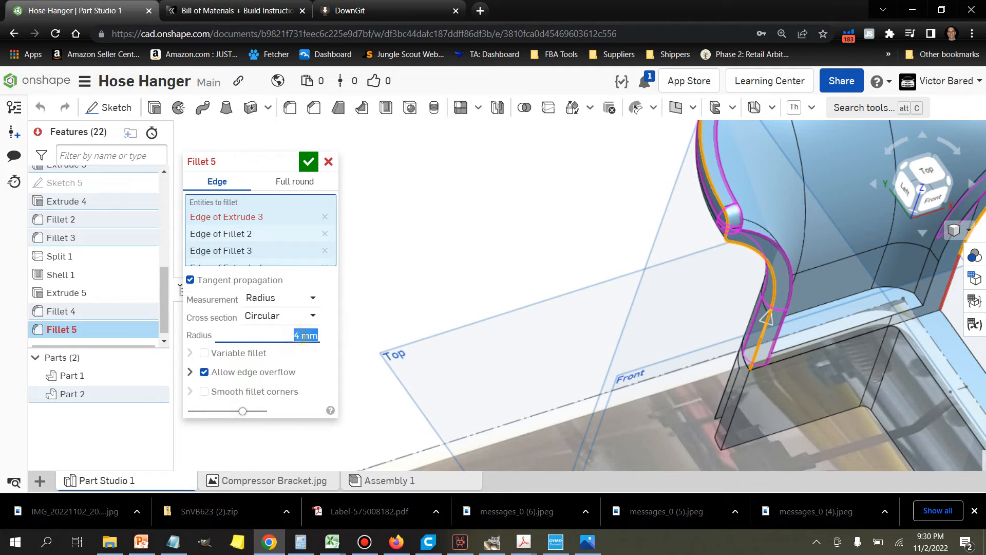
{"action": "right_click_drag", "start_coordinate": [606, 345], "coordinate": [455, 358]}
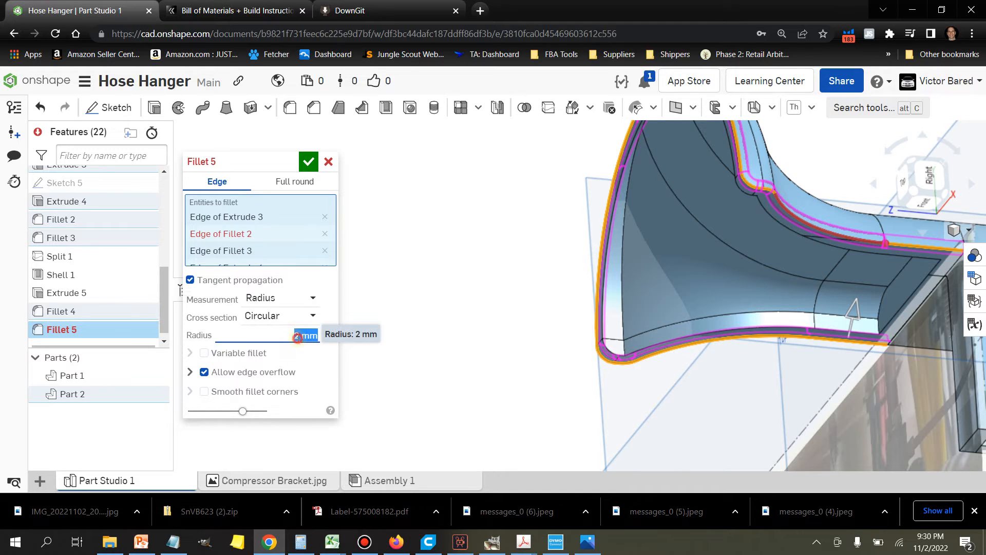
{"action": "left_click", "coordinate": [297, 337]}
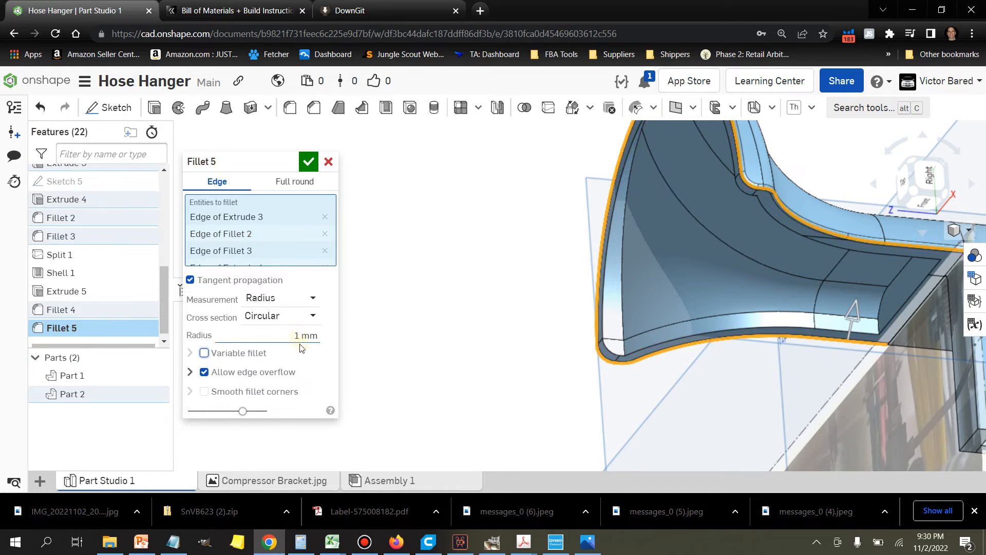
{"action": "left_click", "coordinate": [307, 164]}
Step: Join Part 1 and Part 2 into one body with a Boolean union
{"action": "right_click_drag", "start_coordinate": [447, 353], "coordinate": [406, 347]}
{"action": "scroll", "coordinate": [441, 358], "scroll_direction": "down", "scroll_amount": 5}
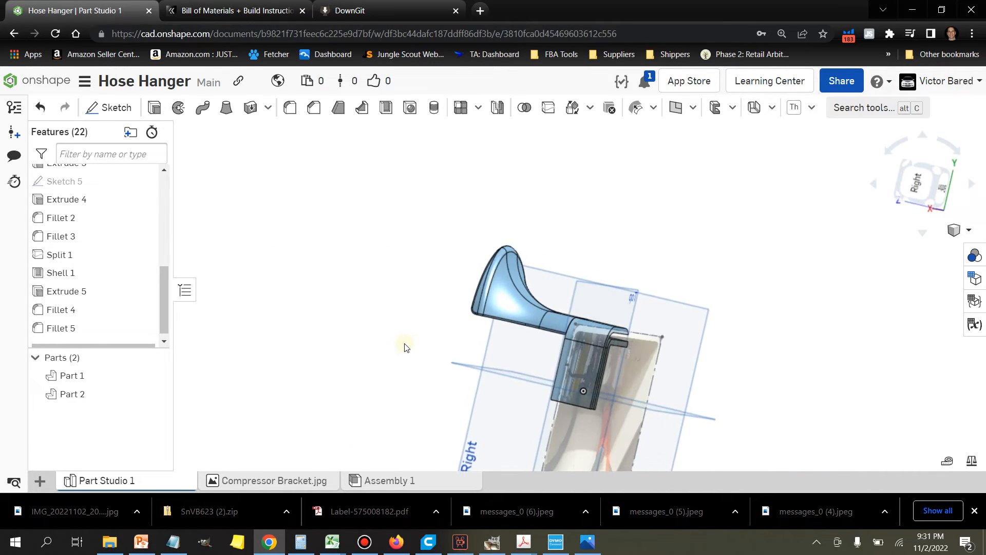
{"action": "left_click_drag", "start_coordinate": [434, 209], "coordinate": [727, 445]}
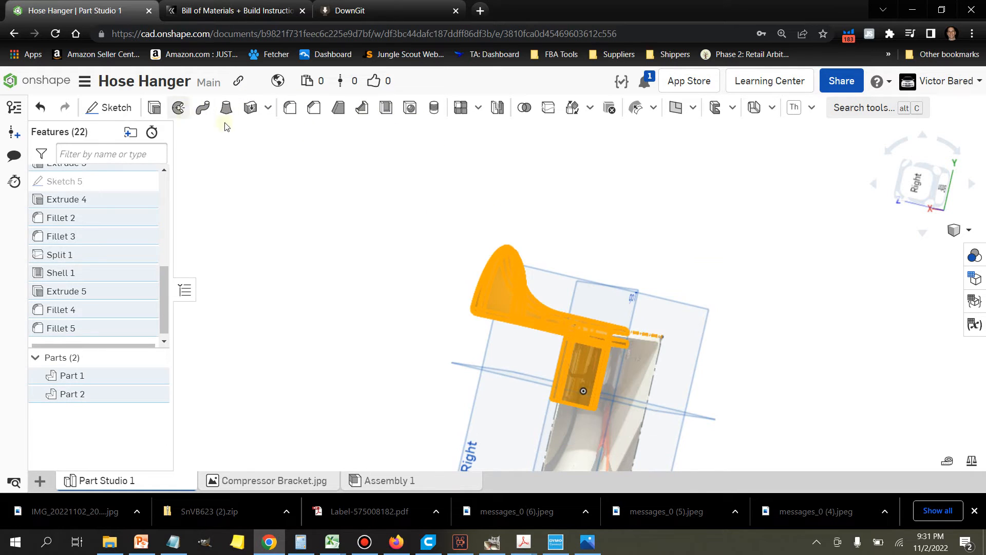
{"action": "left_click", "coordinate": [523, 108]}
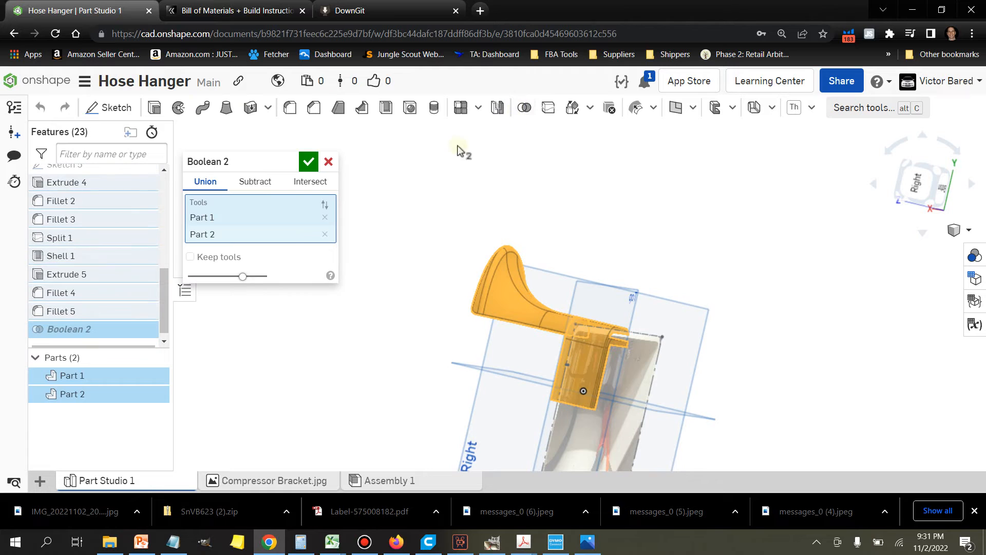
{"action": "left_click", "coordinate": [309, 164]}
Step: Fillet the inner and outer edges of the clip's L-shaped slot, including its rounded corner, with a 0.5 mm radius
{"action": "right_click_drag", "start_coordinate": [330, 287], "coordinate": [406, 300]}
{"action": "right_click_drag", "start_coordinate": [756, 256], "coordinate": [619, 264]}
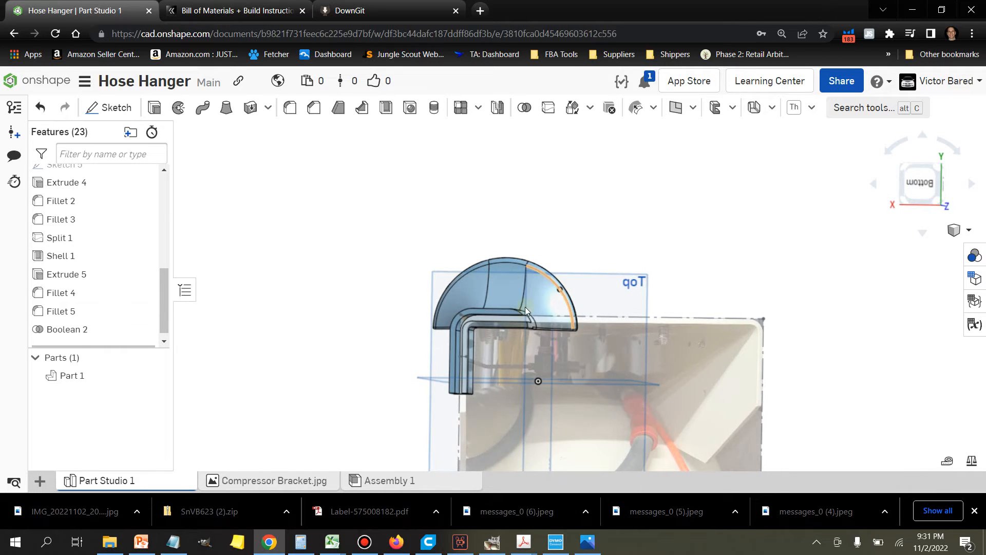
{"action": "scroll", "coordinate": [467, 325], "scroll_direction": "up", "scroll_amount": 6}
{"action": "scroll", "coordinate": [356, 358], "scroll_direction": "down", "scroll_amount": 4}
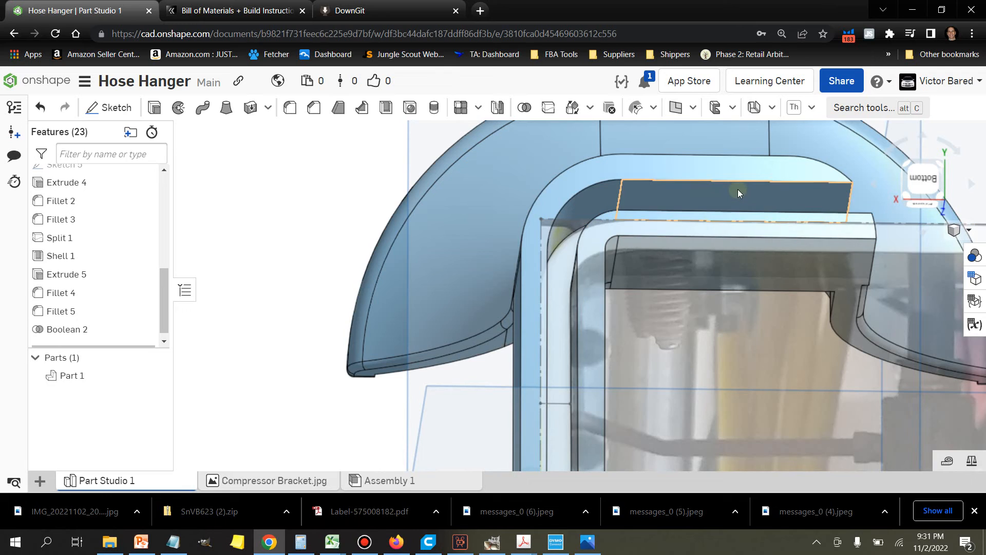
{"action": "left_click", "coordinate": [771, 182]}
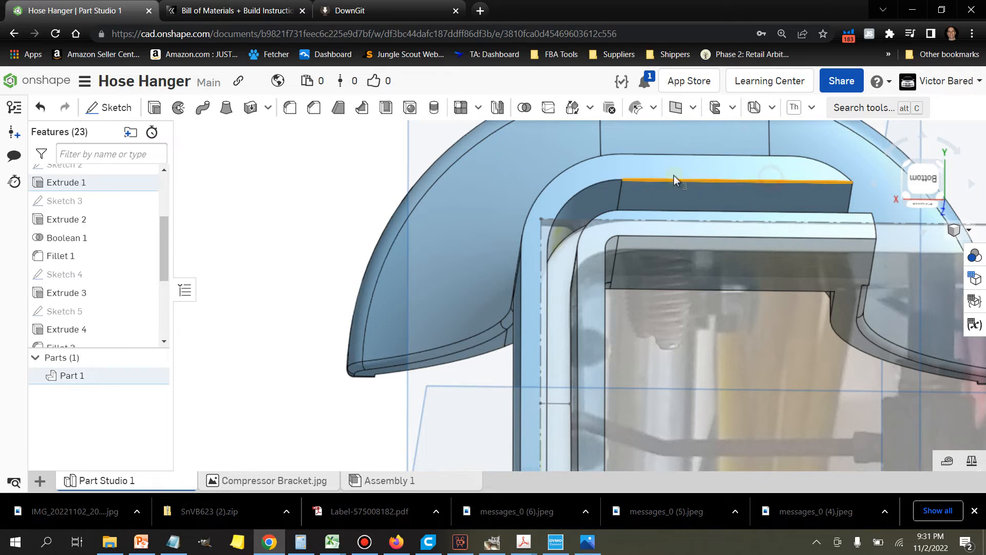
{"action": "left_click", "coordinate": [574, 229]}
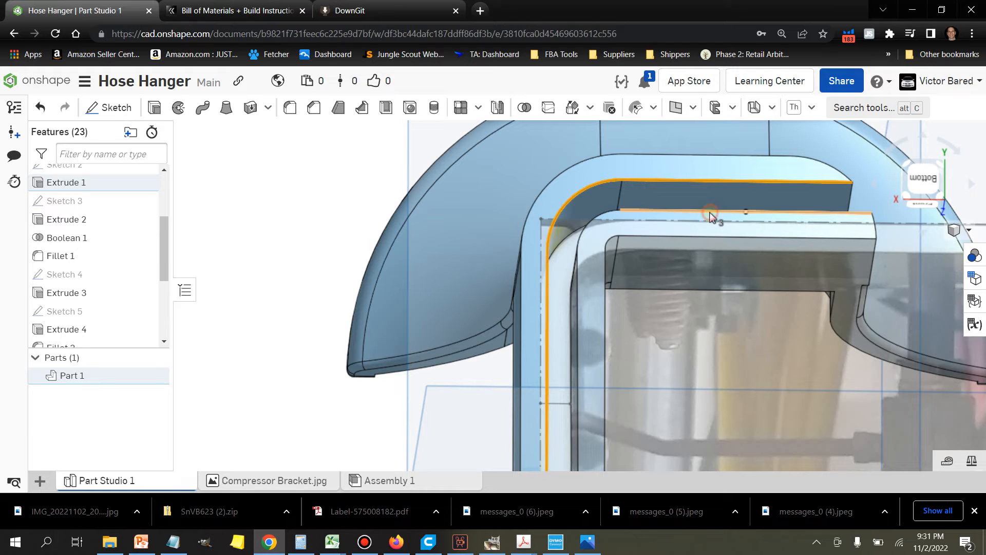
{"action": "left_click", "coordinate": [578, 263]}
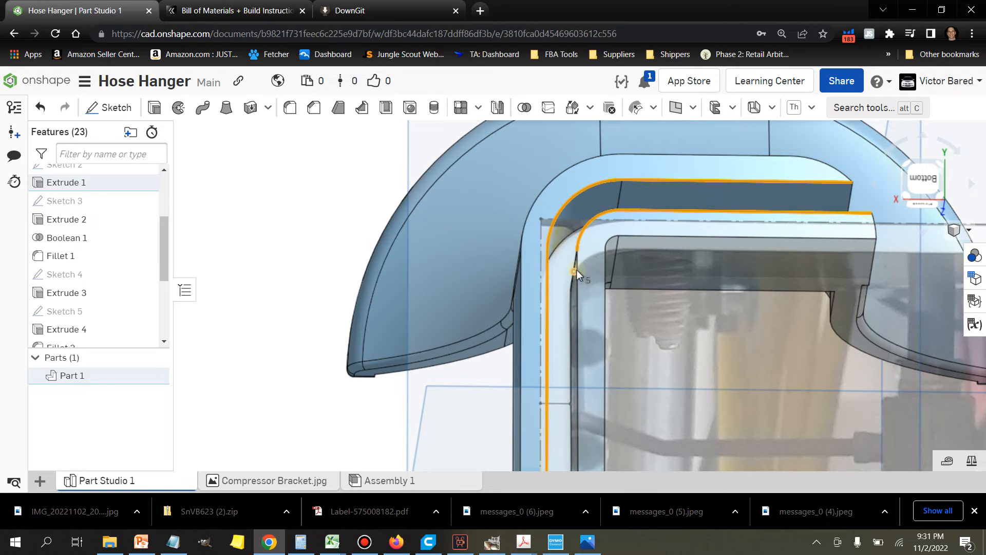
{"action": "scroll", "coordinate": [578, 274], "scroll_direction": "down", "scroll_amount": 3}
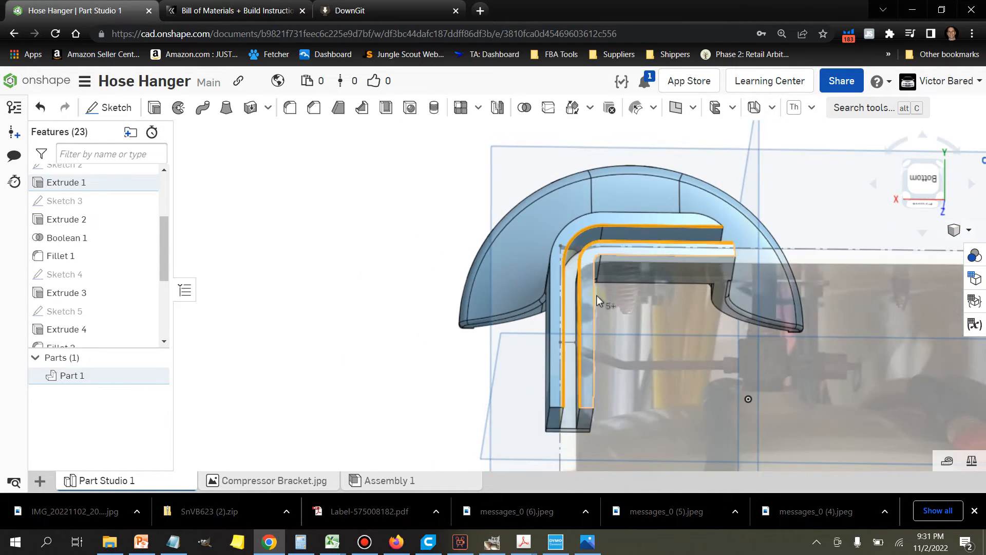
{"action": "left_click", "coordinate": [295, 108]}
{"action": "scroll", "coordinate": [570, 224], "scroll_direction": "up", "scroll_amount": 5}
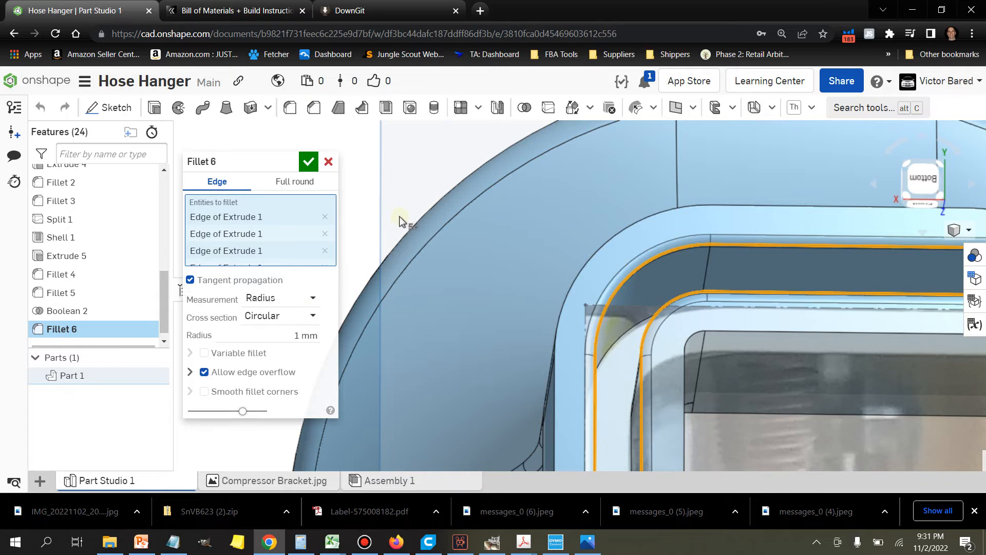
{"action": "right_click_drag", "start_coordinate": [411, 196], "coordinate": [428, 199]}
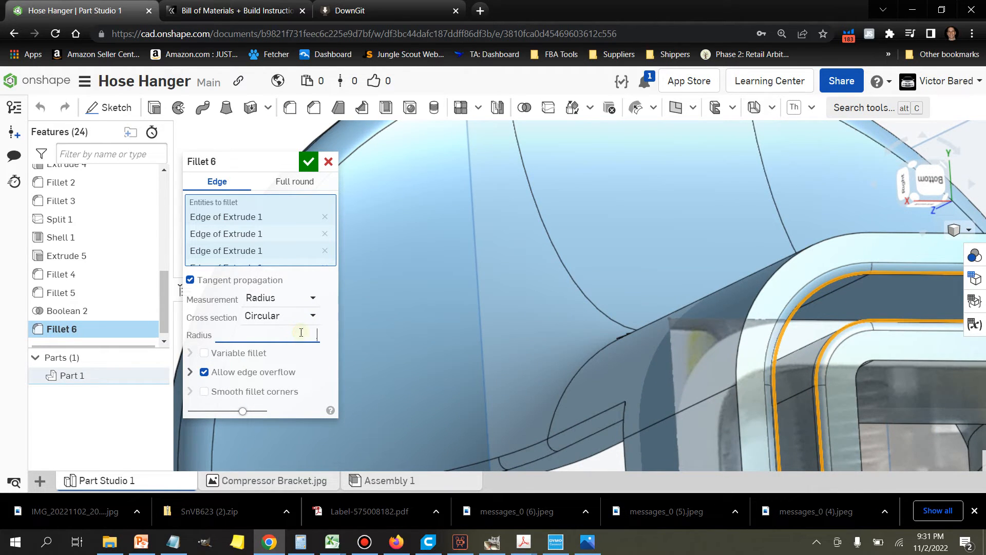
{"action": "key", "text": "Tab"}
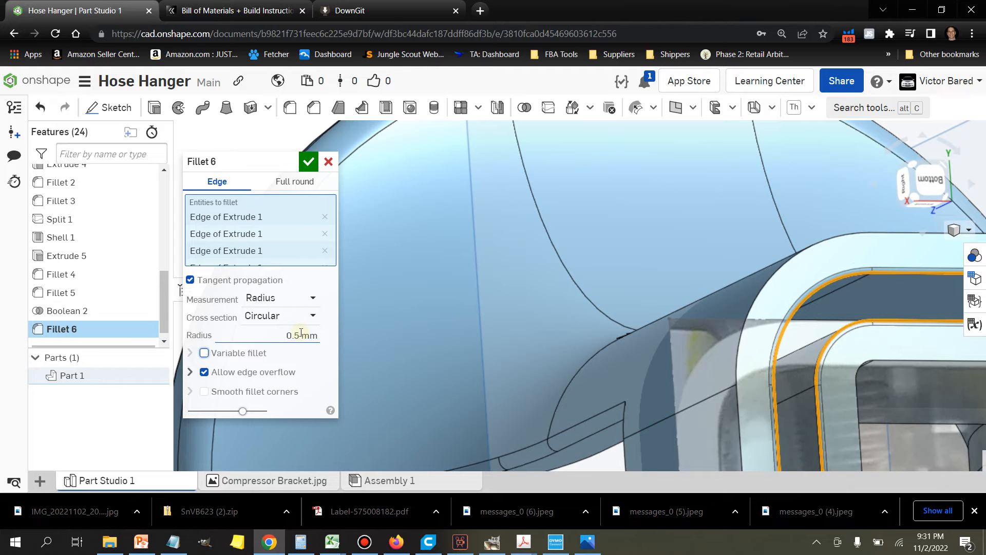
{"action": "left_click", "coordinate": [308, 162]}
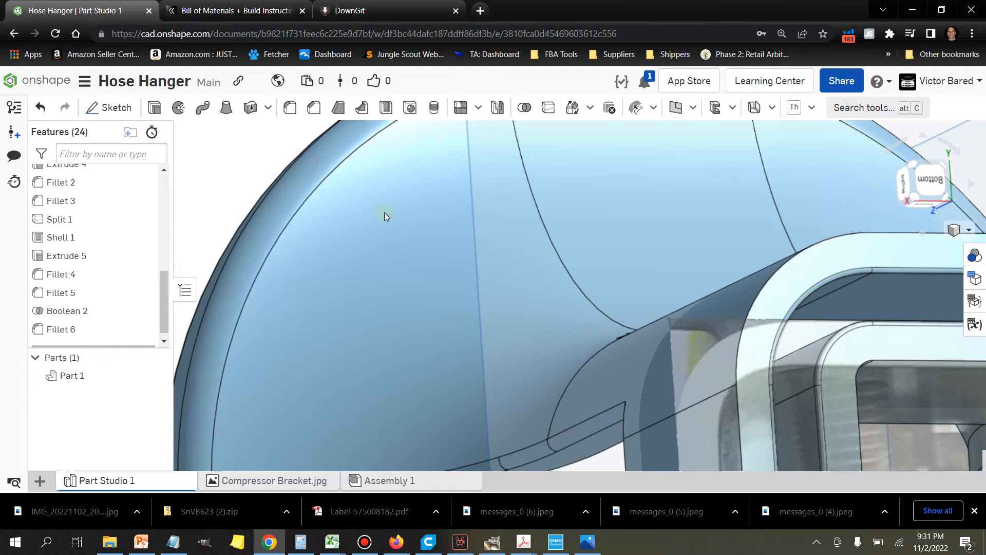
Step: Edit the latest fillet on the L-shaped slot to include the sloping side edges and short corner edges at the arm-side end
{"action": "scroll", "coordinate": [616, 245], "scroll_direction": "down", "scroll_amount": 5}
{"action": "right_click_drag", "start_coordinate": [809, 334], "coordinate": [763, 339]}
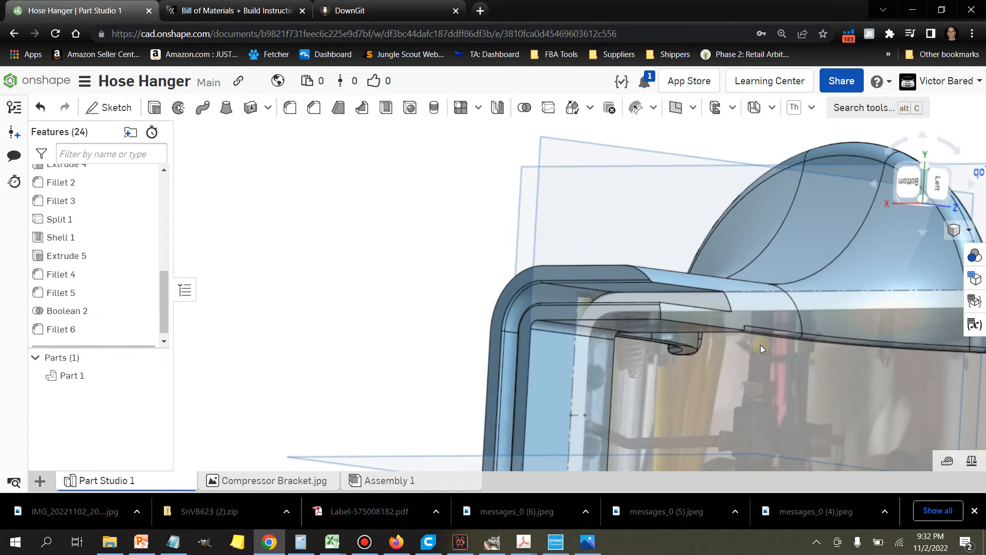
{"action": "scroll", "coordinate": [660, 288], "scroll_direction": "up", "scroll_amount": 5}
{"action": "right_click_drag", "start_coordinate": [628, 234], "coordinate": [633, 232]}
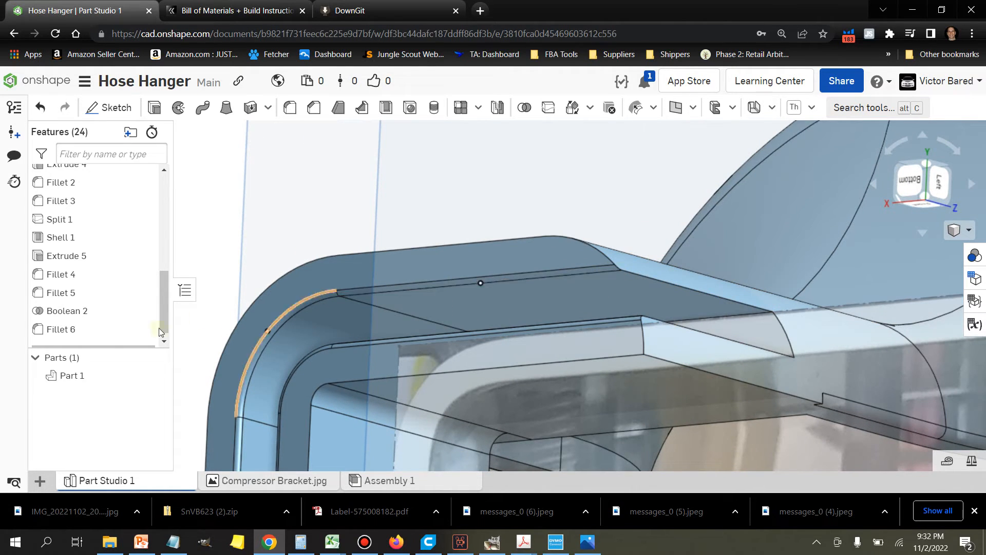
{"action": "right_click", "coordinate": [110, 330]}
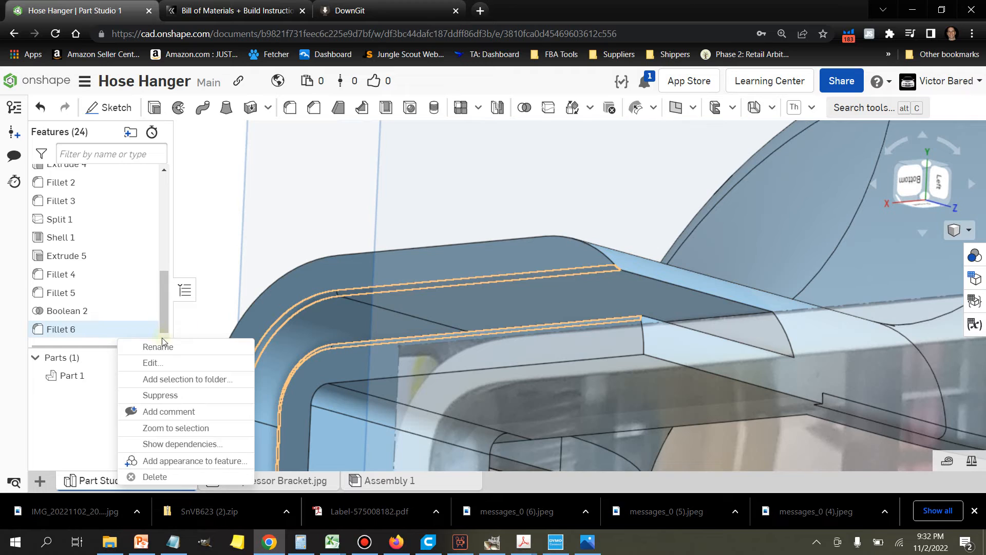
{"action": "left_click", "coordinate": [167, 363]}
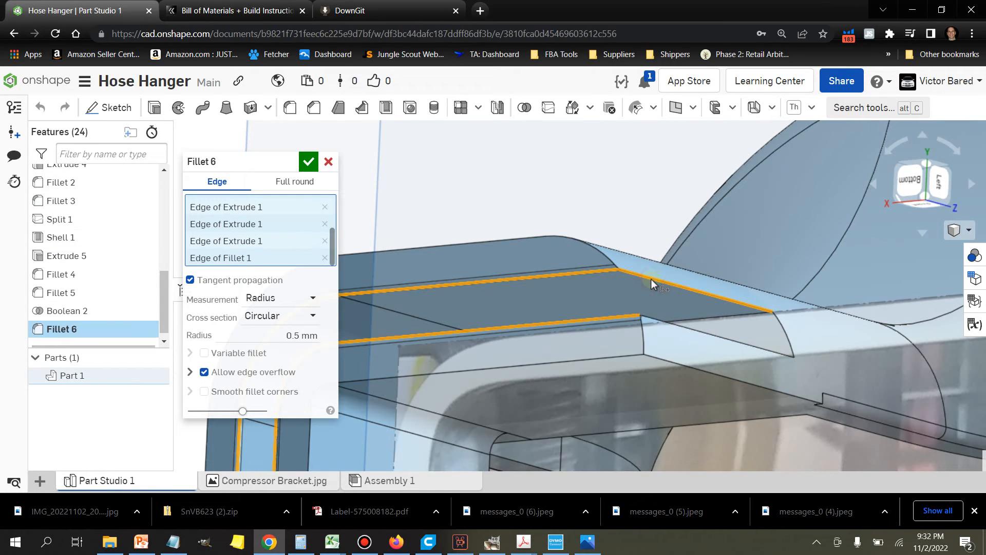
{"action": "left_click", "coordinate": [670, 320]}
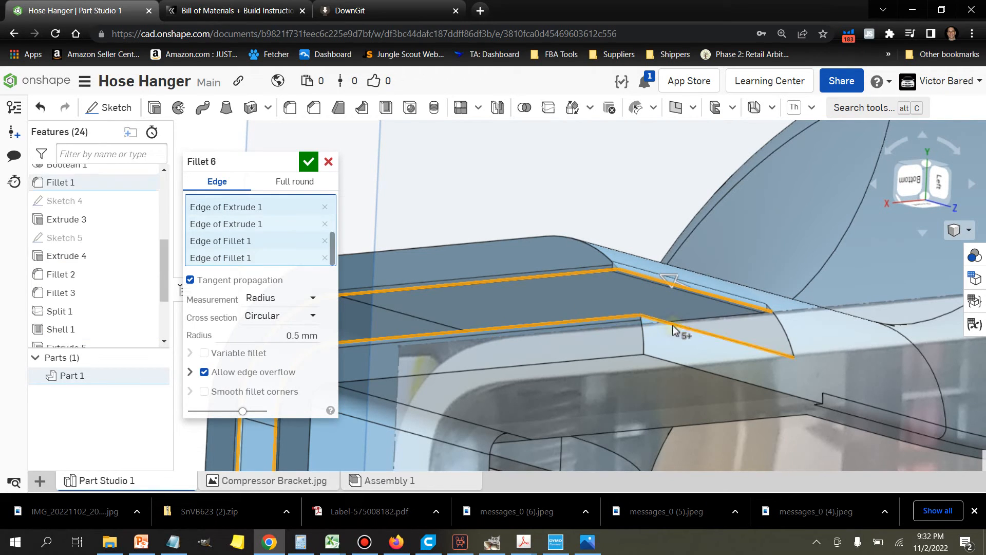
{"action": "right_click_drag", "start_coordinate": [647, 211], "coordinate": [629, 199]}
{"action": "left_click", "coordinate": [614, 338]}
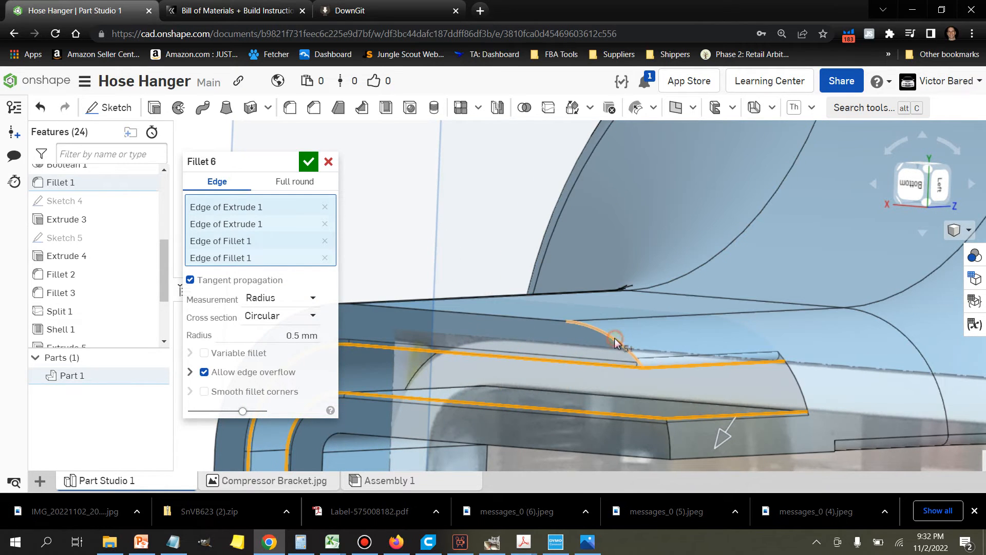
{"action": "left_click", "coordinate": [671, 443]}
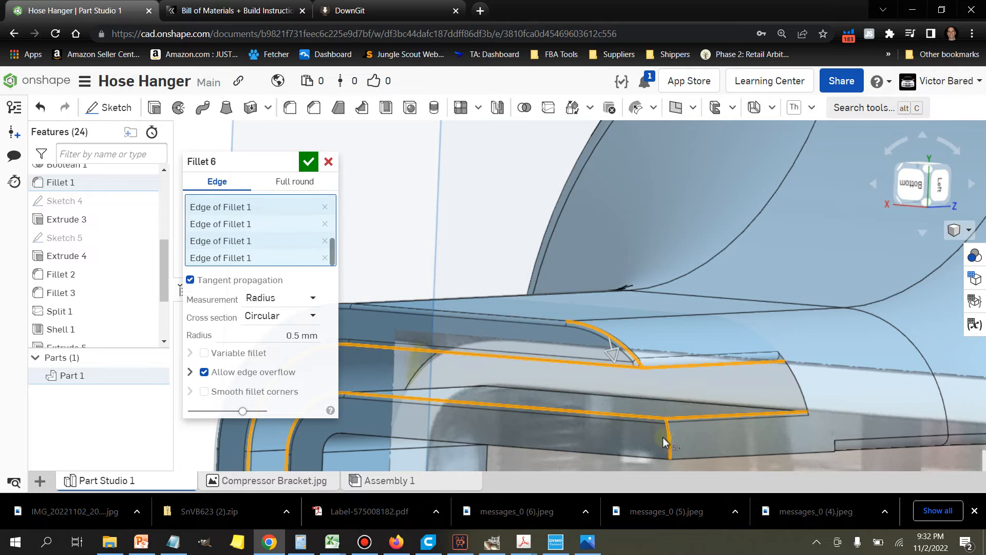
Step: Add the clip's straight inner edge and the short edges at the slot's open end to the fillet selection
{"action": "scroll", "coordinate": [565, 316], "scroll_direction": "down", "scroll_amount": 3}
{"action": "right_click_drag", "start_coordinate": [500, 420], "coordinate": [494, 402]}
{"action": "scroll", "coordinate": [482, 329], "scroll_direction": "up", "scroll_amount": 2}
{"action": "left_click", "coordinate": [482, 329]}
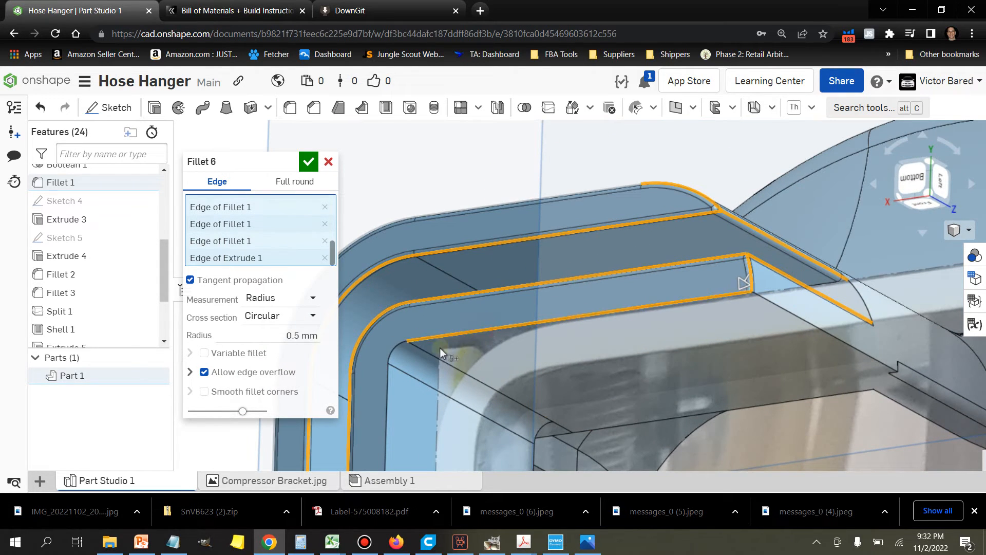
{"action": "scroll", "coordinate": [460, 340], "scroll_direction": "down", "scroll_amount": 1}
{"action": "mouse_move", "coordinate": [461, 340]}
{"action": "right_mouse_down"}
{"action": "mouse_move", "coordinate": [397, 389]}
{"action": "mouse_move", "coordinate": [436, 385]}
{"action": "mouse_move", "coordinate": [459, 342]}
{"action": "mouse_move", "coordinate": [455, 354]}
{"action": "mouse_move", "coordinate": [473, 337]}
{"action": "right_mouse_up"}
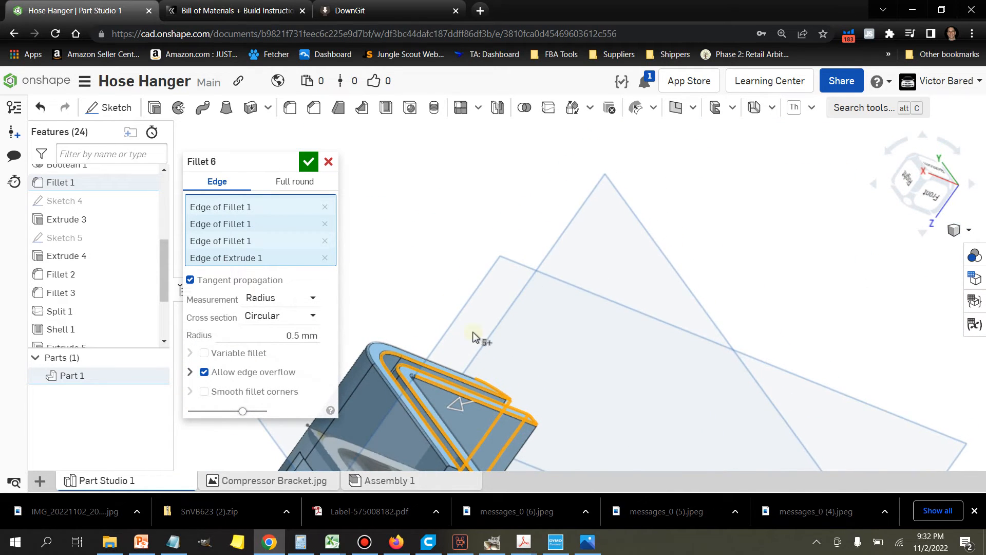
{"action": "middle_click_drag", "start_coordinate": [471, 395], "coordinate": [503, 231]}
{"action": "scroll", "coordinate": [457, 292], "scroll_direction": "up", "scroll_amount": 3}
{"action": "left_click", "coordinate": [456, 294]}
{"action": "left_click", "coordinate": [520, 318]}
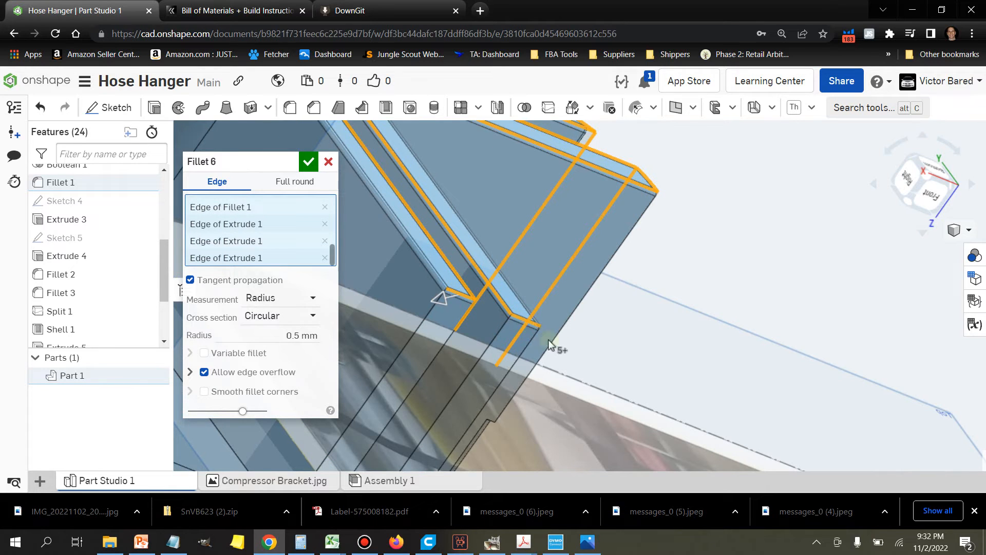
Step: Extend the fillet selection with the long widthwise edges at the clip's open end and the arm's lower side edge
{"action": "scroll", "coordinate": [519, 329], "scroll_direction": "up", "scroll_amount": 2}
{"action": "left_click", "coordinate": [511, 319]}
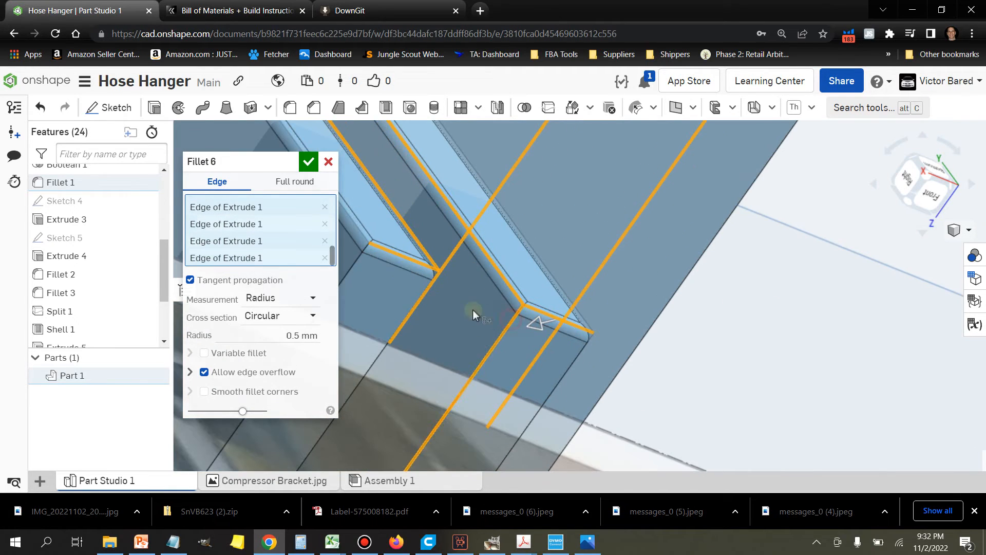
{"action": "left_click", "coordinate": [384, 343]}
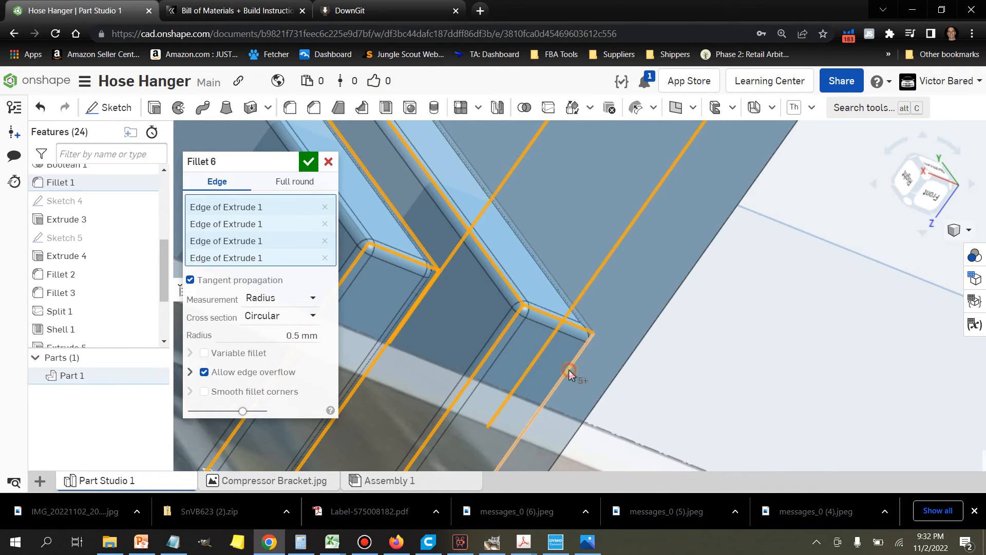
{"action": "scroll", "coordinate": [696, 357], "scroll_direction": "down", "scroll_amount": 4}
{"action": "right_click_drag", "start_coordinate": [690, 364], "coordinate": [618, 382]}
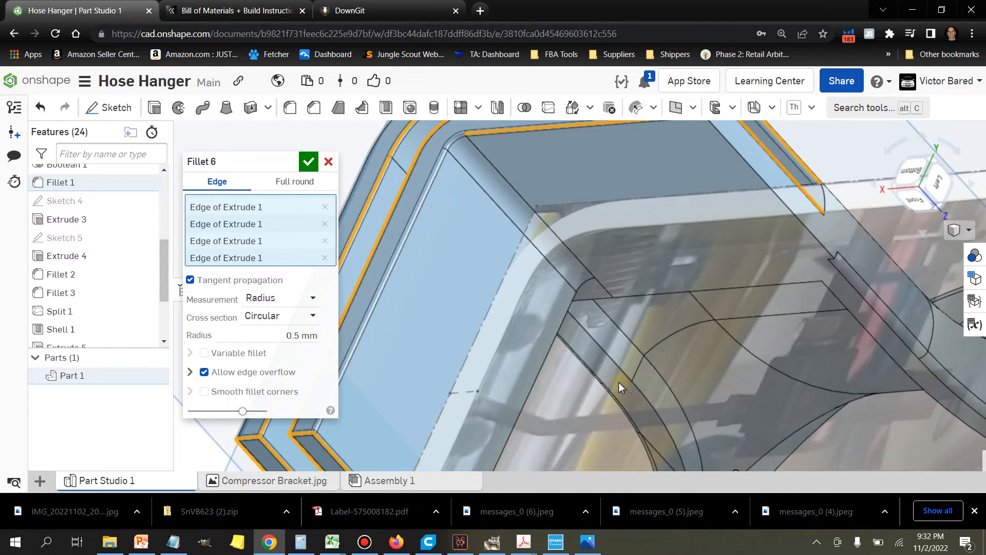
{"action": "left_click", "coordinate": [766, 188]}
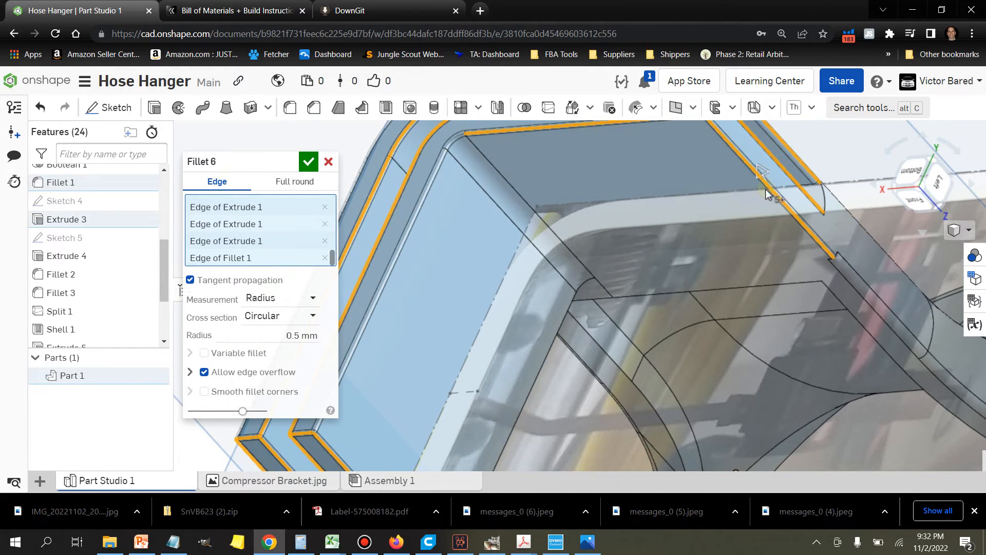
Step: Set the slot fillet's radius to 1 mm and apply the change
{"action": "right_click_drag", "start_coordinate": [728, 285], "coordinate": [756, 330]}
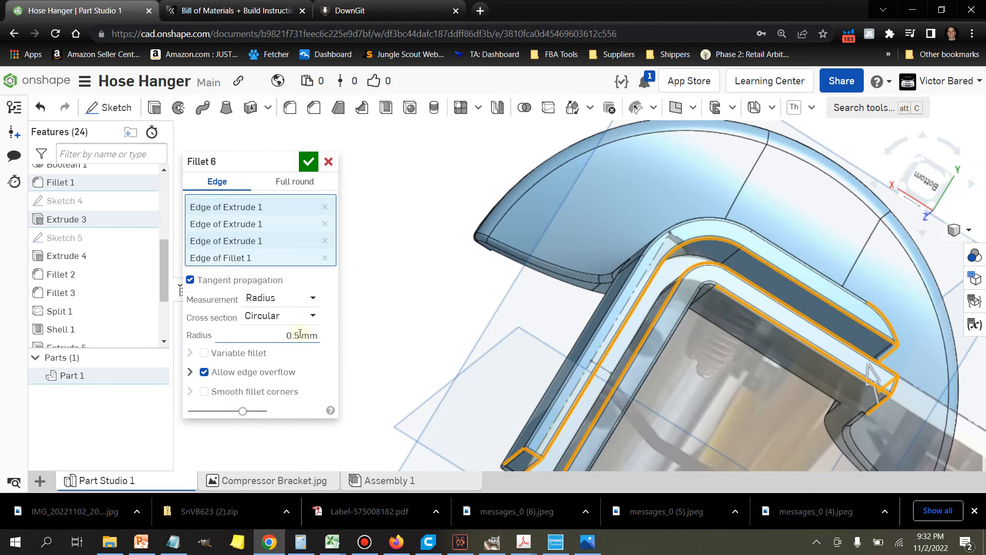
{"action": "right_click_drag", "start_coordinate": [572, 362], "coordinate": [725, 365]}
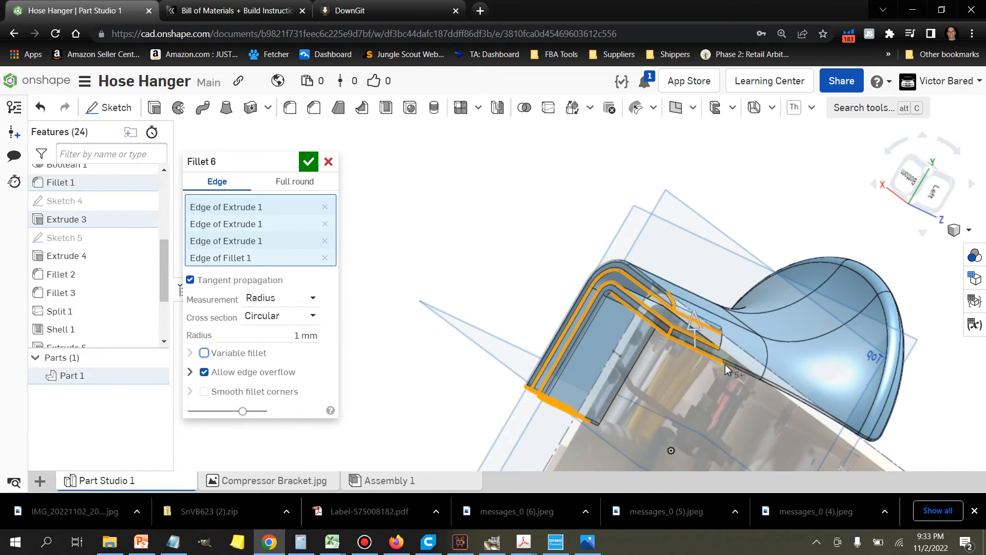
{"action": "scroll", "coordinate": [726, 365], "scroll_direction": "down", "scroll_amount": 8}
{"action": "right_click_drag", "start_coordinate": [702, 368], "coordinate": [724, 362]}
{"action": "scroll", "coordinate": [724, 361], "scroll_direction": "down", "scroll_amount": 6}
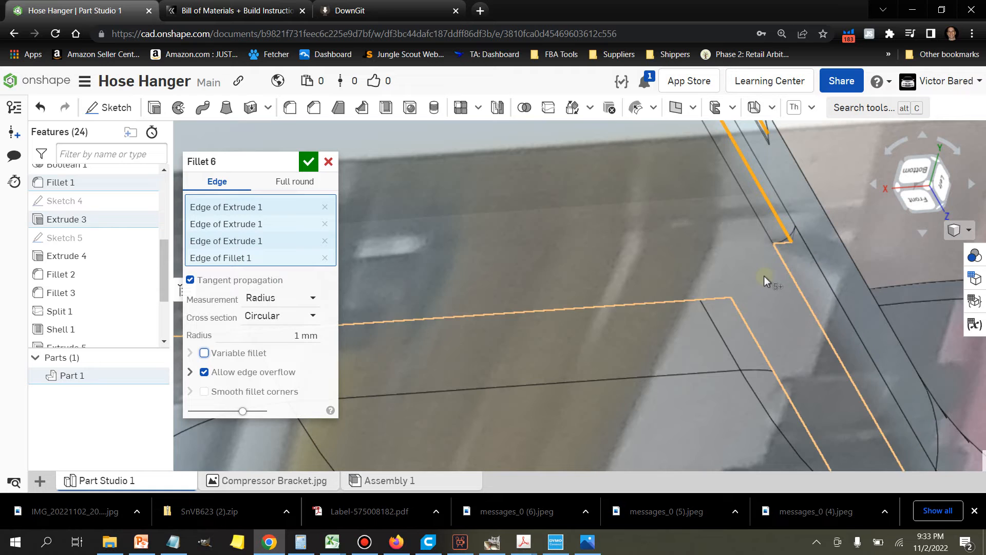
{"action": "scroll", "coordinate": [736, 284], "scroll_direction": "up", "scroll_amount": 10}
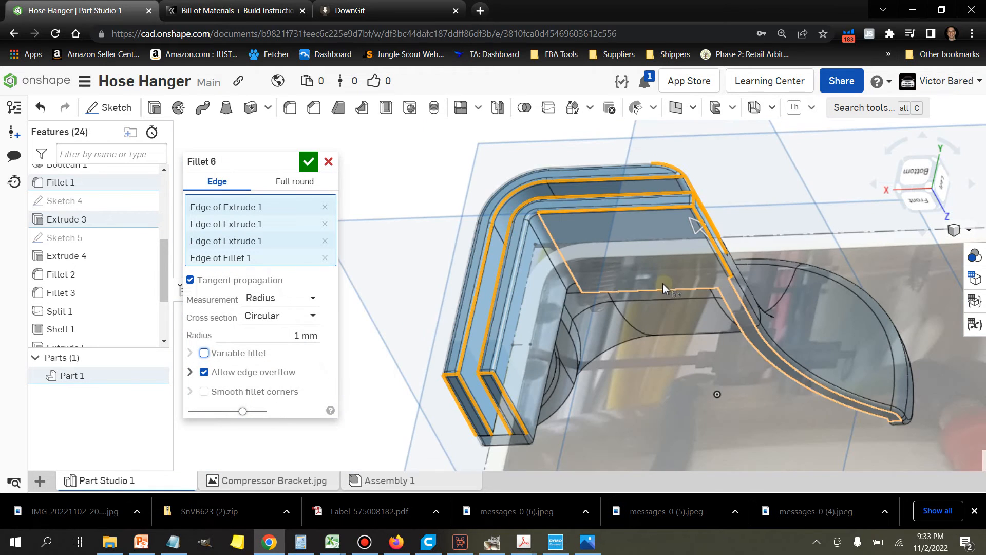
{"action": "left_click", "coordinate": [307, 162]}
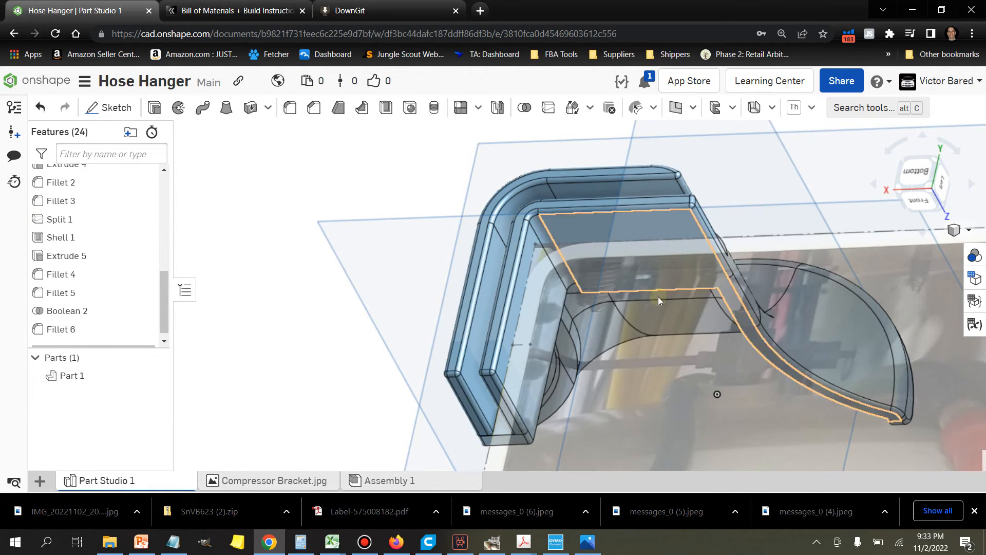
Step: Edit the slot fillet again to include the short end edge and one long edge of the clip's narrow outer face
{"action": "mouse_move", "coordinate": [658, 297]}
{"action": "right_mouse_down"}
{"action": "mouse_move", "coordinate": [633, 323]}
{"action": "mouse_move", "coordinate": [593, 312]}
{"action": "mouse_move", "coordinate": [654, 306]}
{"action": "right_mouse_up"}
{"action": "scroll", "coordinate": [551, 278], "scroll_direction": "up", "scroll_amount": 5}
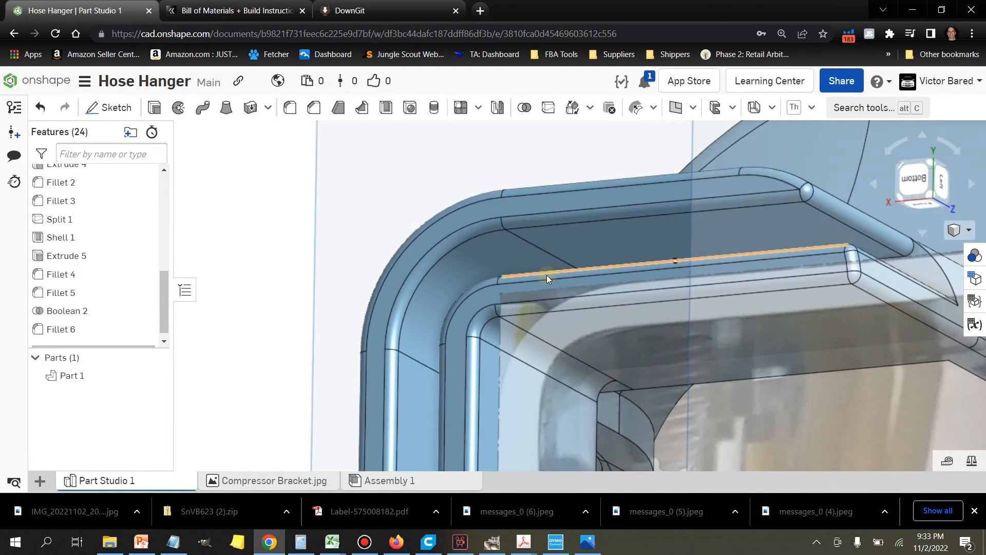
{"action": "scroll", "coordinate": [642, 361], "scroll_direction": "down", "scroll_amount": 6}
{"action": "right_click_drag", "start_coordinate": [482, 412], "coordinate": [617, 356]}
{"action": "middle_click_drag", "start_coordinate": [668, 368], "coordinate": [429, 288]}
{"action": "scroll", "coordinate": [759, 254], "scroll_direction": "up", "scroll_amount": 3}
{"action": "right_click_drag", "start_coordinate": [760, 257], "coordinate": [727, 260]}
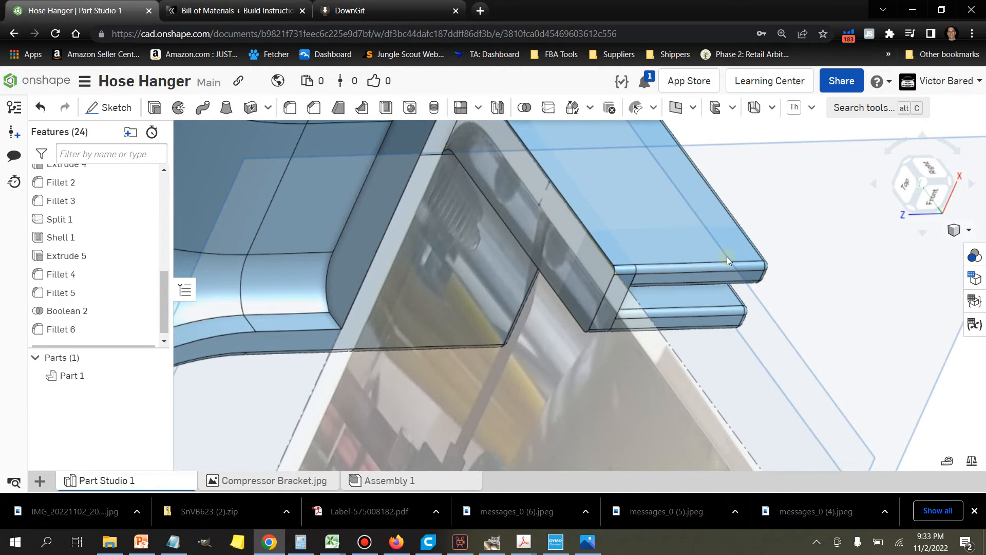
{"action": "left_click", "coordinate": [105, 329]}
{"action": "right_click", "coordinate": [105, 330]}
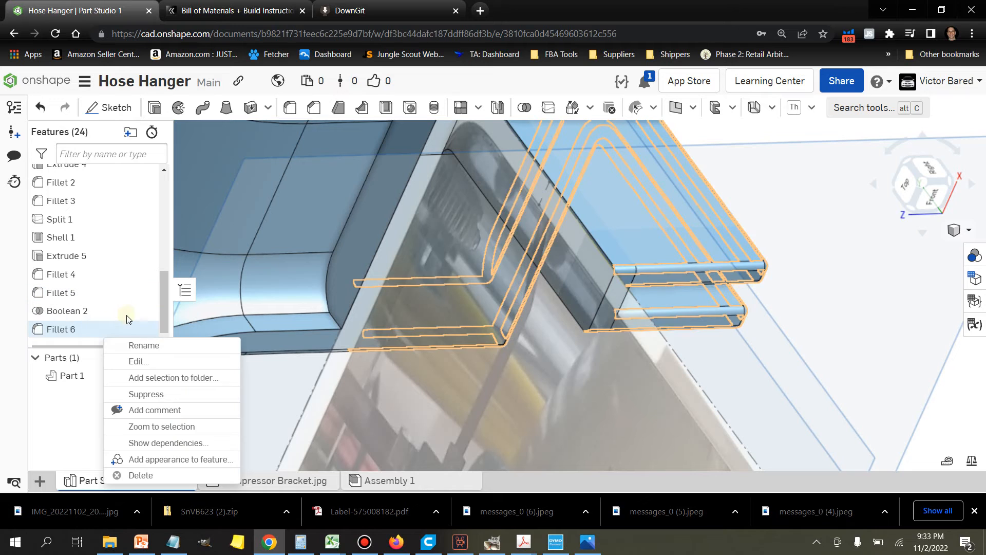
{"action": "left_click", "coordinate": [137, 365]}
{"action": "scroll", "coordinate": [624, 300], "scroll_direction": "up", "scroll_amount": 3}
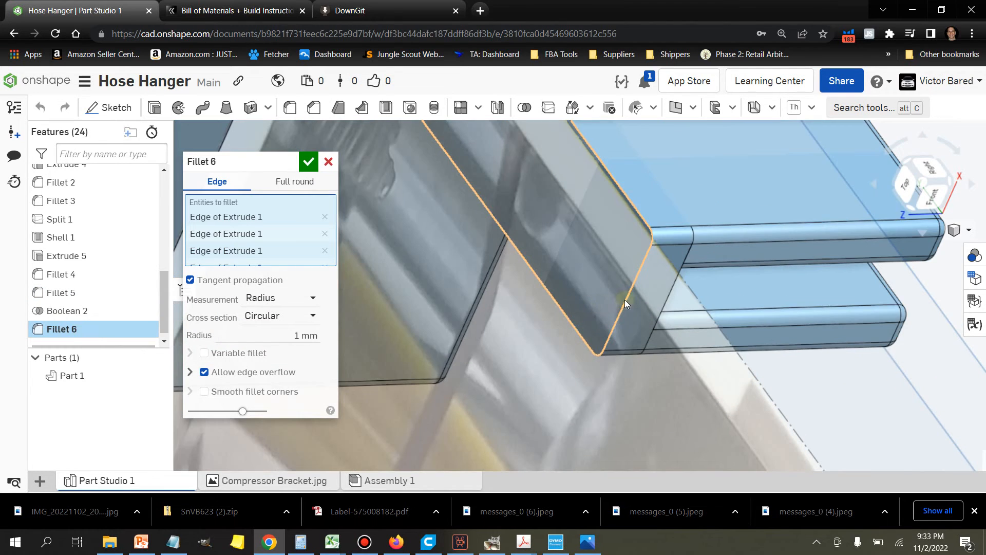
{"action": "left_click", "coordinate": [624, 300]}
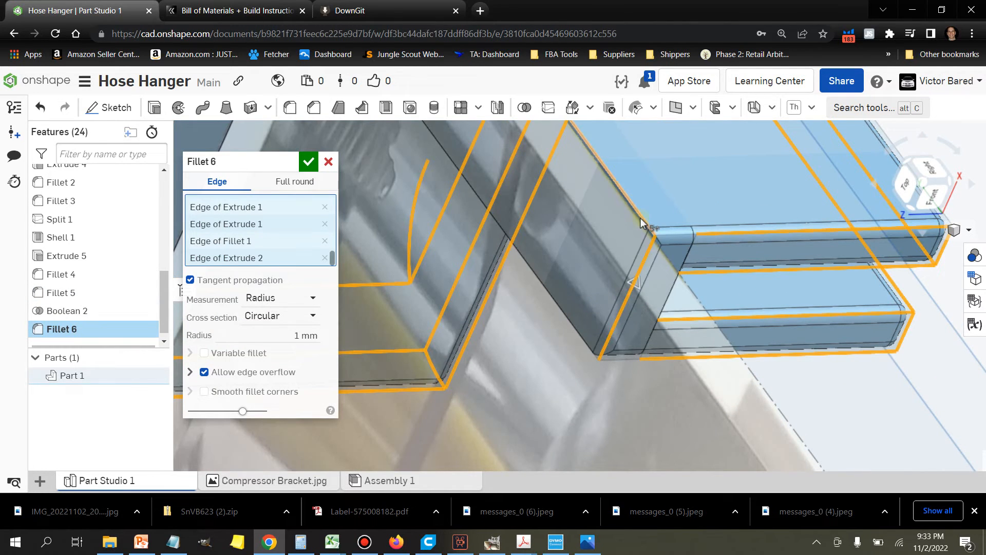
{"action": "left_click", "coordinate": [640, 222]}
Step: Add the opposite long edge of the clip's narrow outer face and apply the edited fillet
{"action": "scroll", "coordinate": [565, 335], "scroll_direction": "up", "scroll_amount": 5}
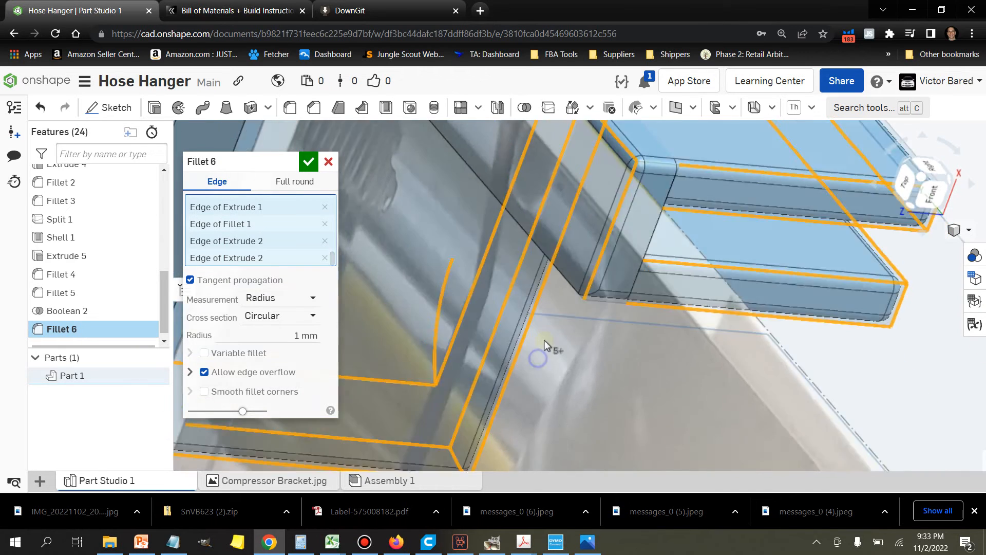
{"action": "left_click", "coordinate": [693, 201]}
{"action": "scroll", "coordinate": [658, 227], "scroll_direction": "down", "scroll_amount": 5}
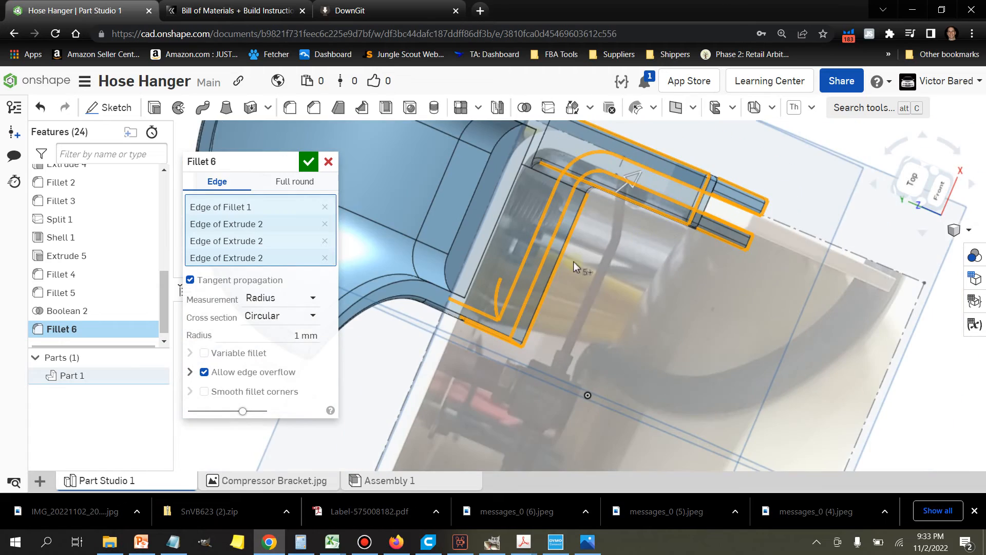
{"action": "right_click_drag", "start_coordinate": [581, 278], "coordinate": [532, 266]}
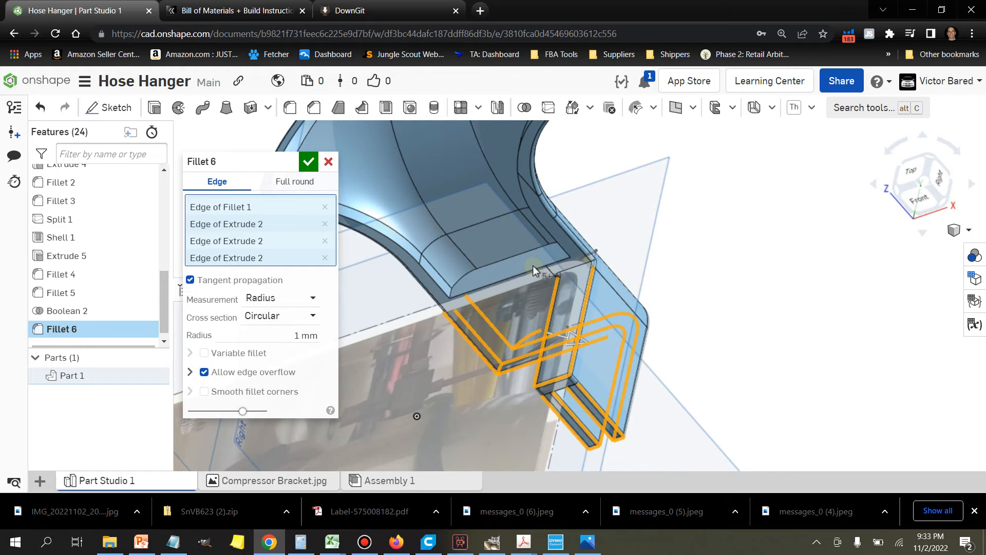
{"action": "left_click", "coordinate": [308, 163]}
Step: Fillet the inside edge where the arm meets the clip's downward leg with a 4 mm radius
{"action": "scroll", "coordinate": [432, 304], "scroll_direction": "up", "scroll_amount": 5}
{"action": "right_click_drag", "start_coordinate": [467, 314], "coordinate": [460, 318]}
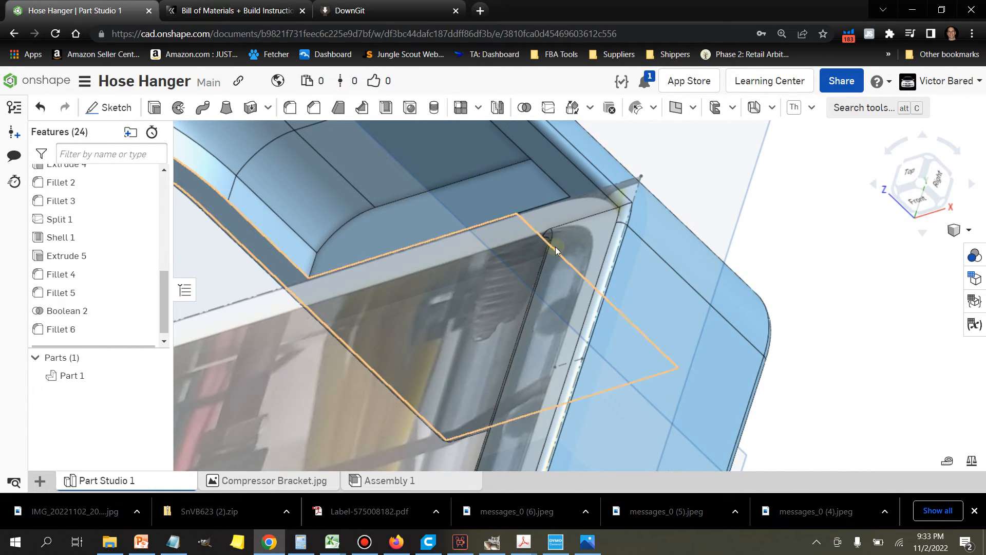
{"action": "left_click", "coordinate": [602, 213]}
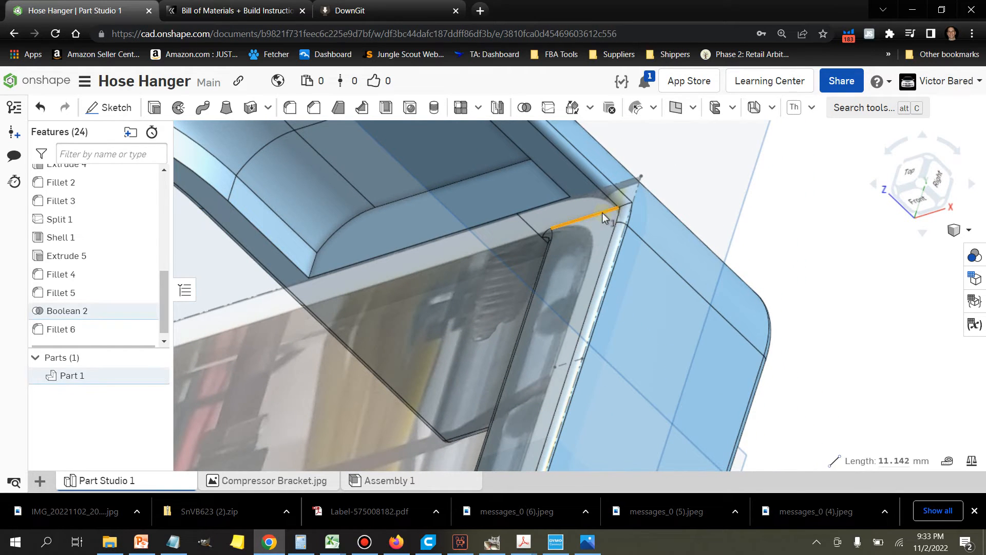
{"action": "left_click", "coordinate": [289, 109]}
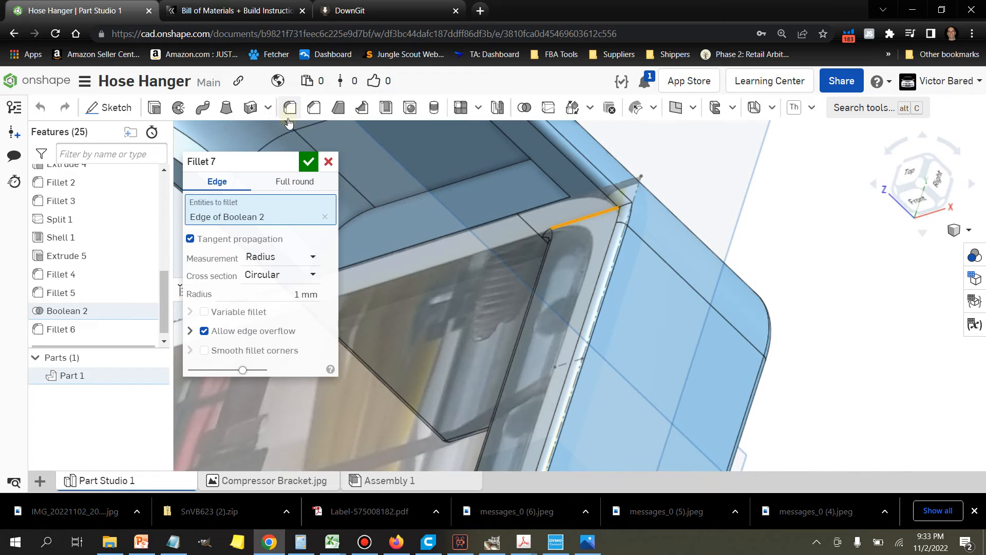
{"action": "left_click", "coordinate": [303, 295]}
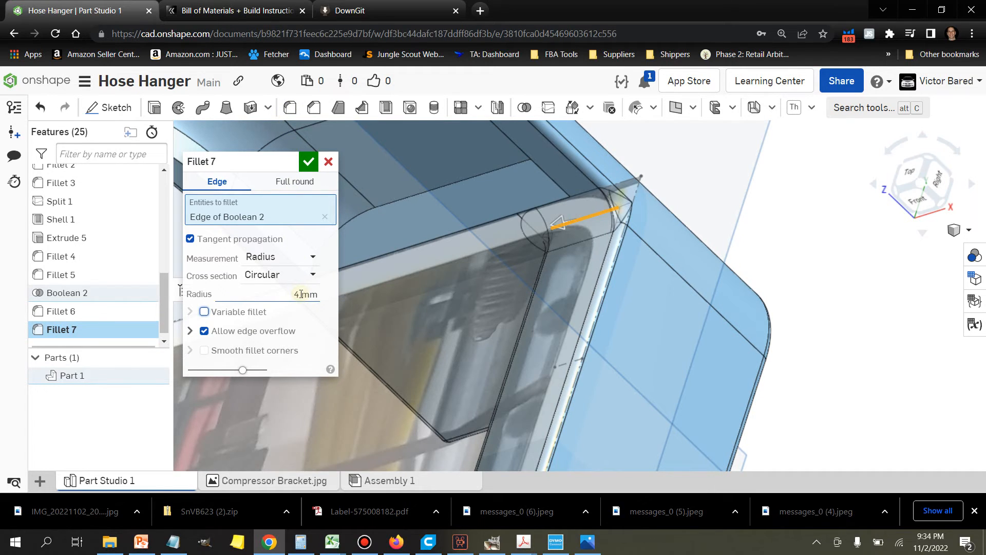
{"action": "right_click_drag", "start_coordinate": [681, 319], "coordinate": [645, 313]}
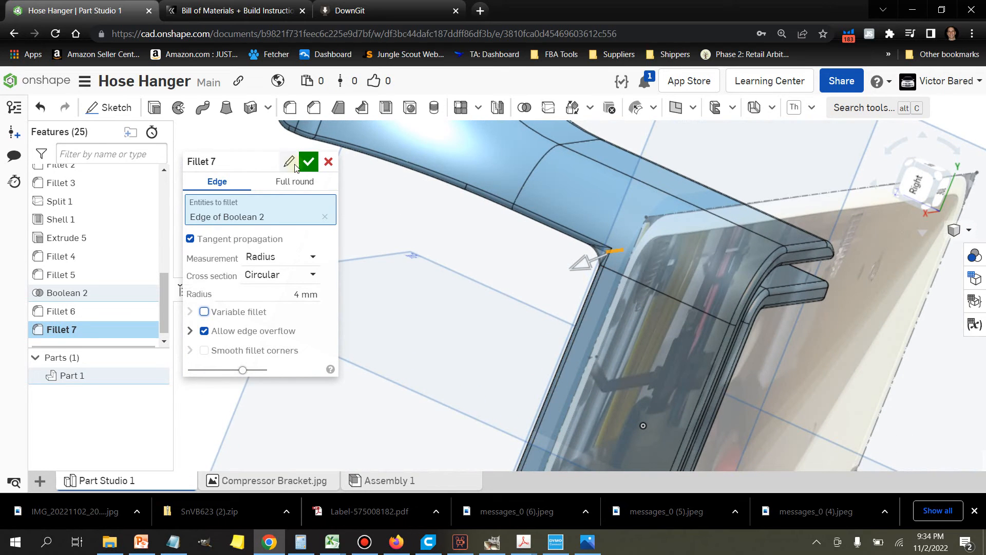
{"action": "left_click", "coordinate": [306, 162]}
Step: Select the curved edge of the clip slot's floor at the bend for filleting
{"action": "right_click_drag", "start_coordinate": [384, 267], "coordinate": [568, 210]}
{"action": "scroll", "coordinate": [569, 210], "scroll_direction": "up", "scroll_amount": 10}
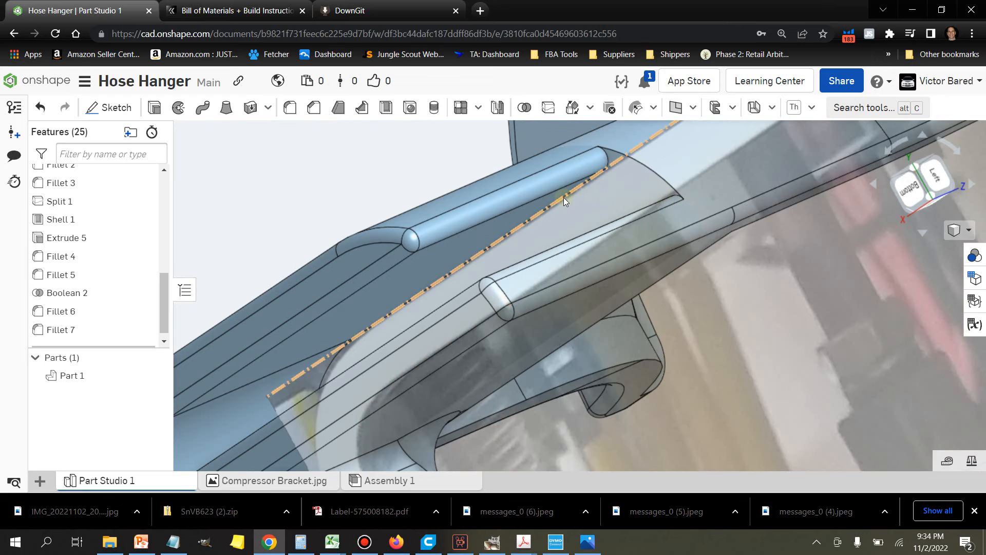
{"action": "scroll", "coordinate": [519, 230], "scroll_direction": "down", "scroll_amount": 3}
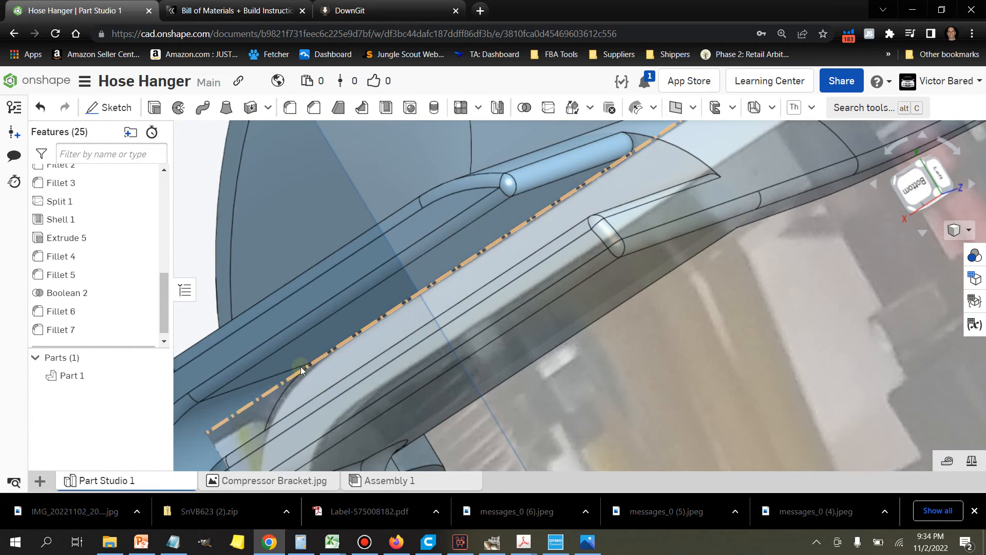
{"action": "left_click", "coordinate": [292, 385]}
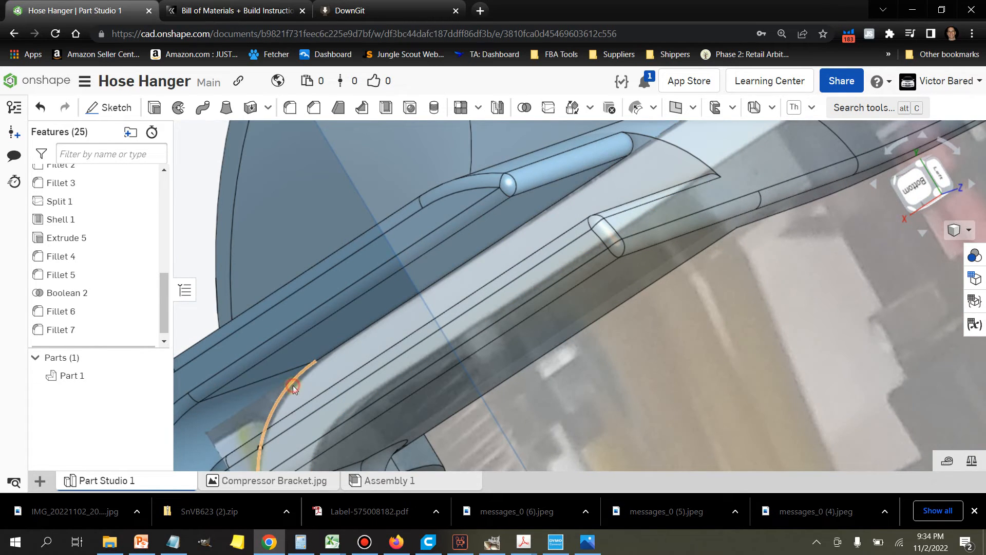
{"action": "left_click", "coordinate": [327, 360]}
{"action": "right_click_drag", "start_coordinate": [335, 350], "coordinate": [356, 372]}
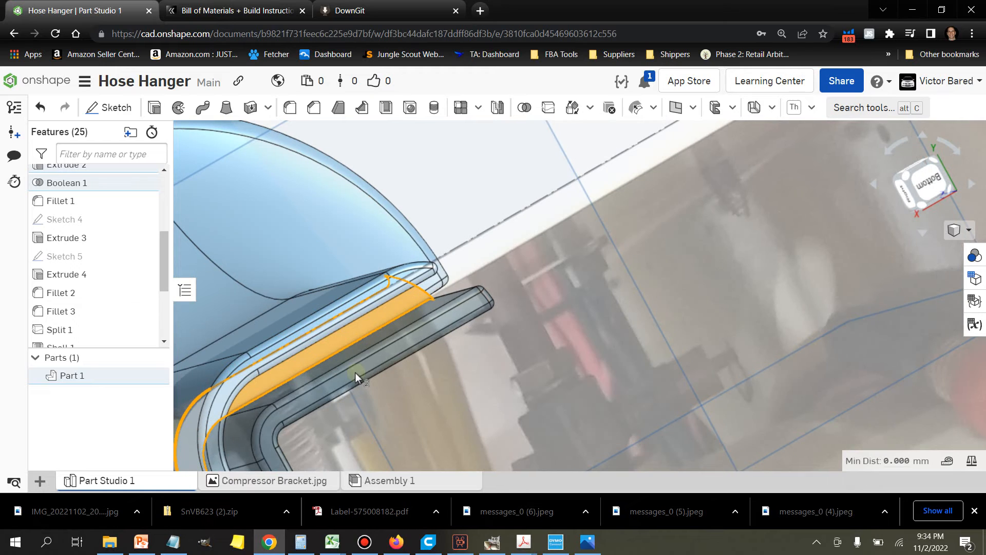
{"action": "left_click", "coordinate": [346, 335]}
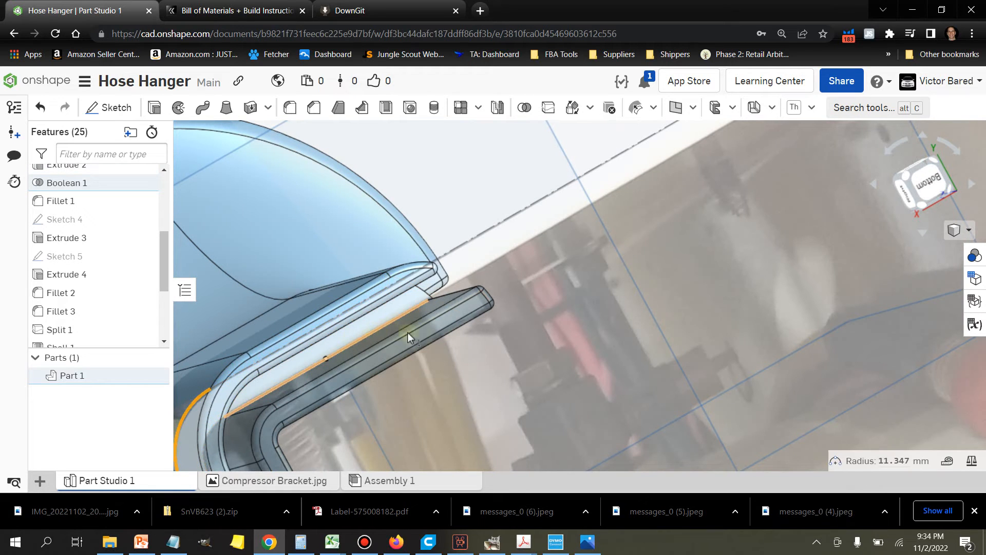
{"action": "right_click_drag", "start_coordinate": [493, 348], "coordinate": [473, 344]}
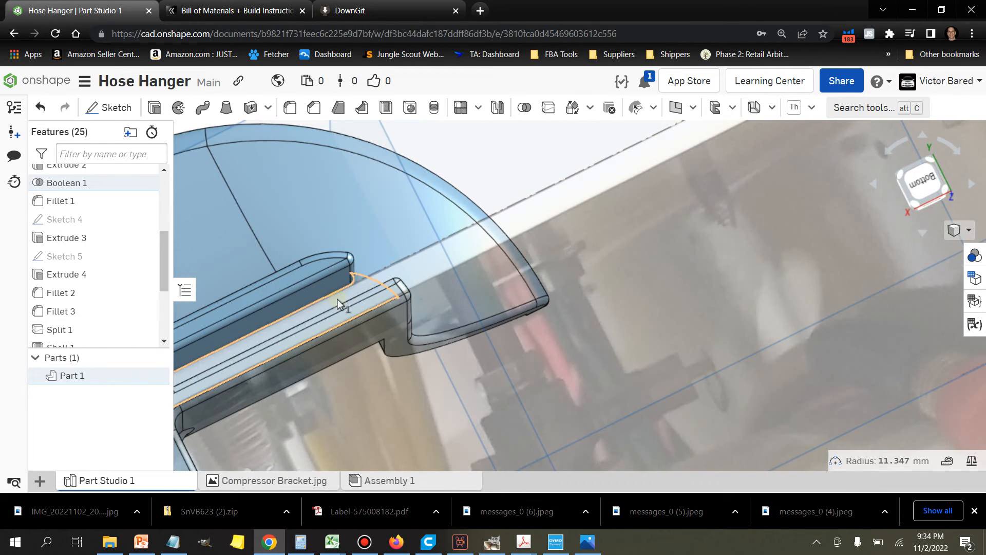
Step: Hide Sketch 1 so that the reference image no longer covers the slot
{"action": "scroll", "coordinate": [347, 295], "scroll_direction": "up", "scroll_amount": 3}
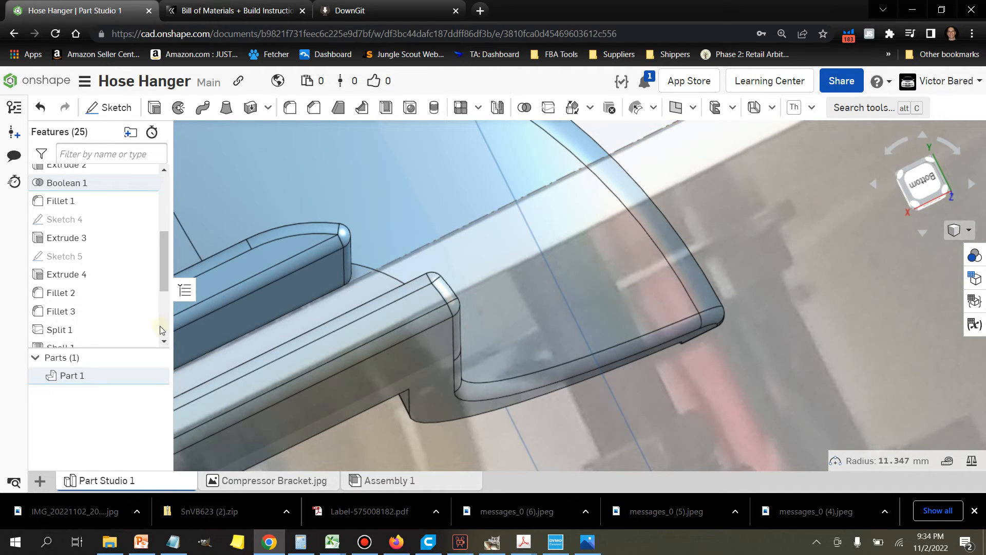
{"action": "scroll", "coordinate": [113, 281], "scroll_direction": "up", "scroll_amount": 1}
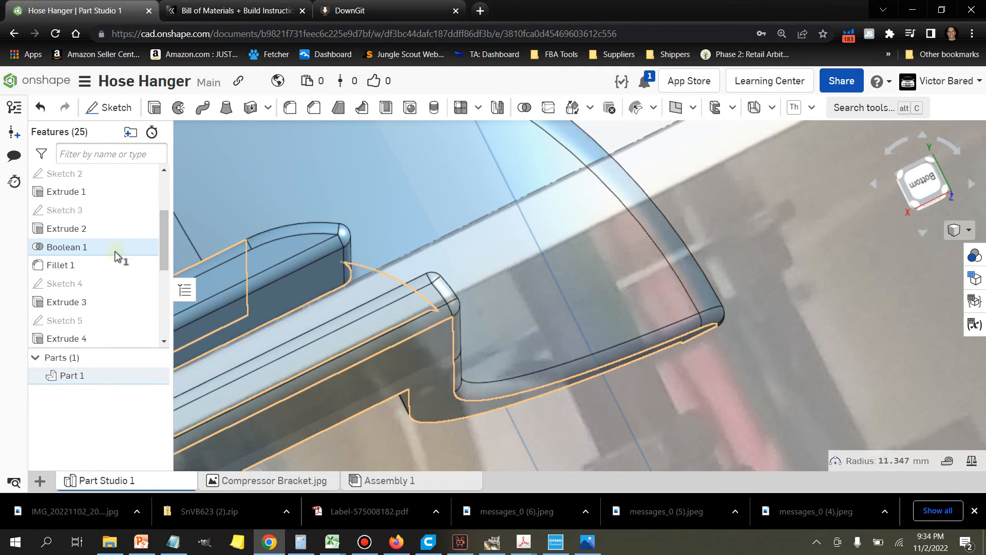
{"action": "scroll", "coordinate": [113, 282], "scroll_direction": "down", "scroll_amount": 1}
{"action": "scroll", "coordinate": [112, 267], "scroll_direction": "up", "scroll_amount": 5}
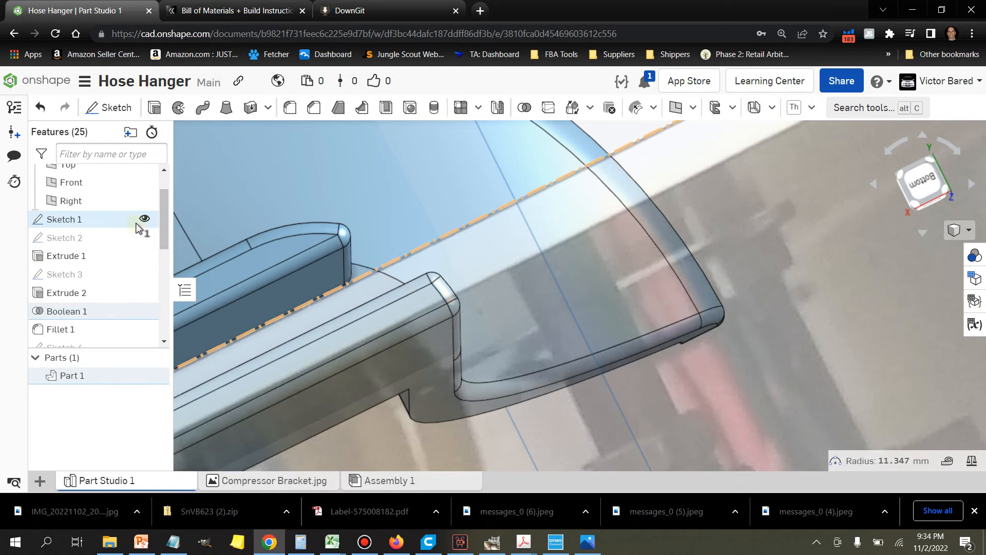
{"action": "left_click", "coordinate": [144, 220]}
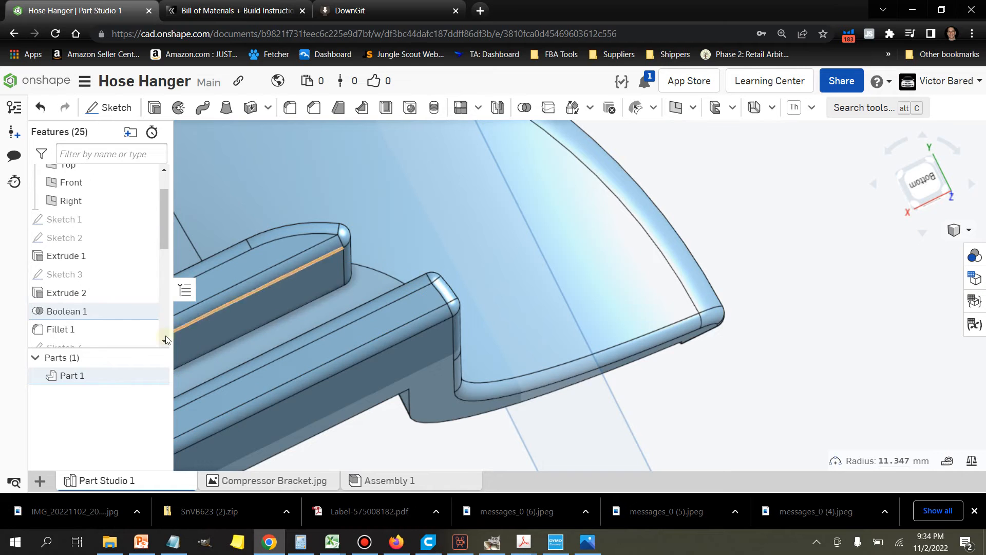
{"action": "scroll", "coordinate": [116, 303], "scroll_direction": "down", "scroll_amount": 7}
{"action": "scroll", "coordinate": [488, 246], "scroll_direction": "up", "scroll_amount": 5}
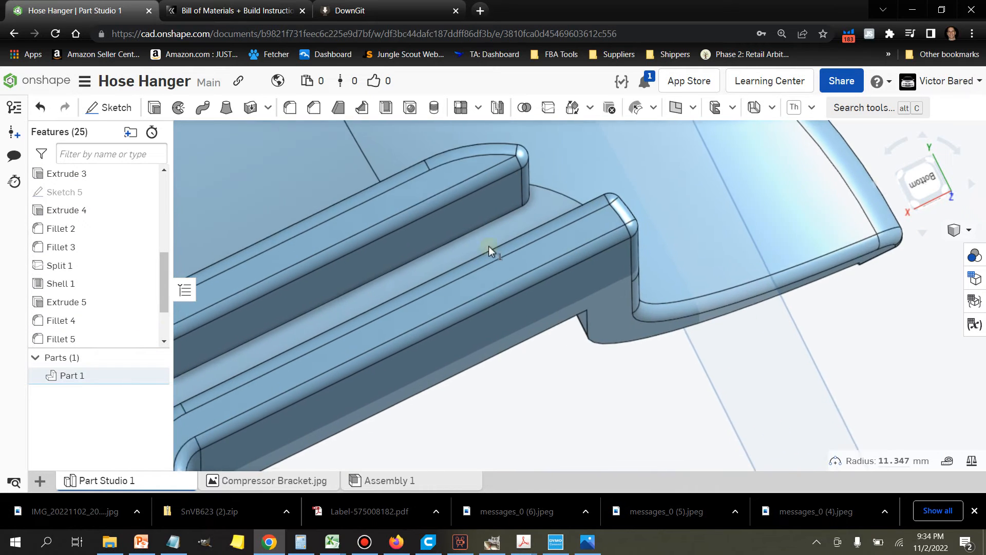
Step: Add both long slot-floor edges of the clip's upper leg and the opposite bend edge to the selection
{"action": "scroll", "coordinate": [494, 248], "scroll_direction": "up", "scroll_amount": 3}
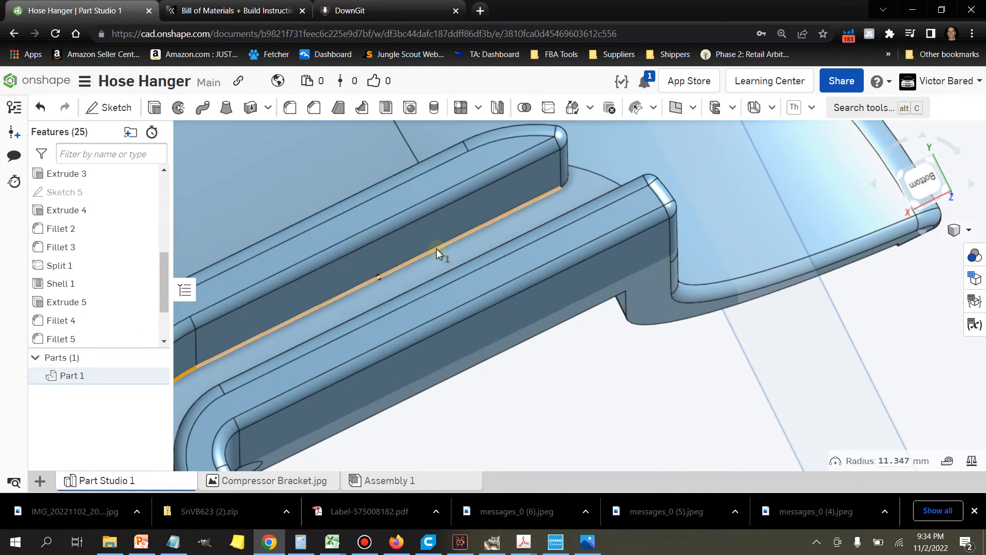
{"action": "left_click", "coordinate": [436, 249]}
{"action": "scroll", "coordinate": [436, 249], "scroll_direction": "down", "scroll_amount": 4}
{"action": "right_click_drag", "start_coordinate": [285, 376], "coordinate": [301, 377]}
{"action": "scroll", "coordinate": [370, 313], "scroll_direction": "up", "scroll_amount": 4}
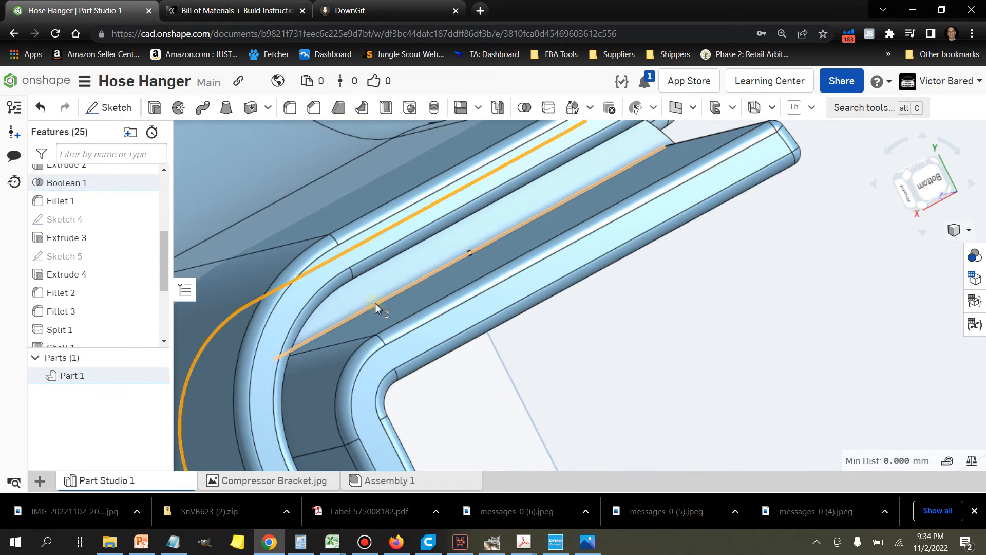
{"action": "left_click", "coordinate": [375, 303]}
{"action": "scroll", "coordinate": [375, 304], "scroll_direction": "down", "scroll_amount": 3}
{"action": "right_click_drag", "start_coordinate": [374, 305], "coordinate": [344, 382]}
{"action": "scroll", "coordinate": [343, 366], "scroll_direction": "up", "scroll_amount": 3}
{"action": "left_click", "coordinate": [346, 369]}
Step: Add both long slot-floor edges of the clip's downward leg to the selection
{"action": "scroll", "coordinate": [341, 369], "scroll_direction": "down", "scroll_amount": 4}
{"action": "mouse_move", "coordinate": [393, 391]}
{"action": "right_mouse_down"}
{"action": "mouse_move", "coordinate": [381, 396]}
{"action": "mouse_move", "coordinate": [389, 381]}
{"action": "right_mouse_up"}
{"action": "middle_click_drag", "start_coordinate": [390, 381], "coordinate": [518, 240]}
{"action": "scroll", "coordinate": [395, 335], "scroll_direction": "up", "scroll_amount": 2}
{"action": "scroll", "coordinate": [396, 335], "scroll_direction": "up", "scroll_amount": 4}
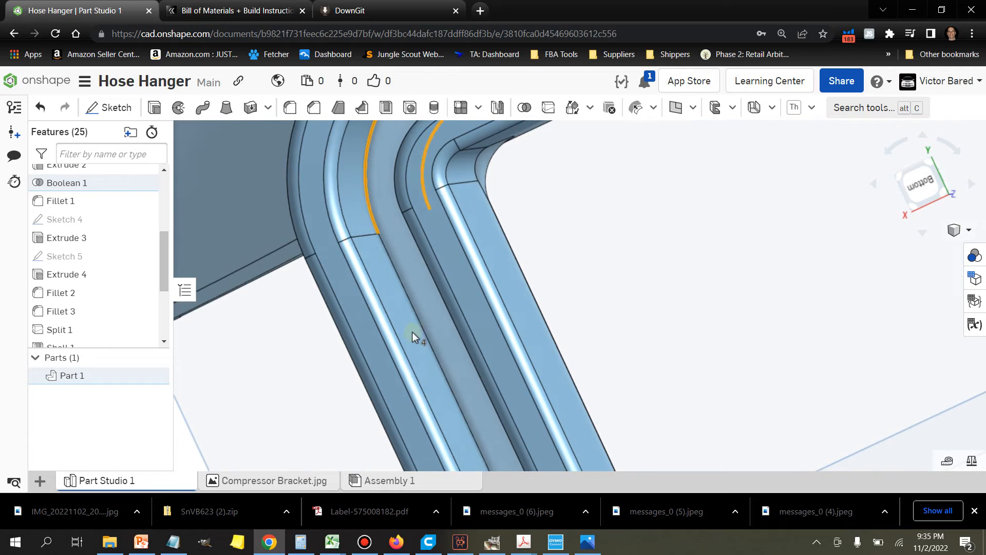
{"action": "left_click", "coordinate": [424, 334]}
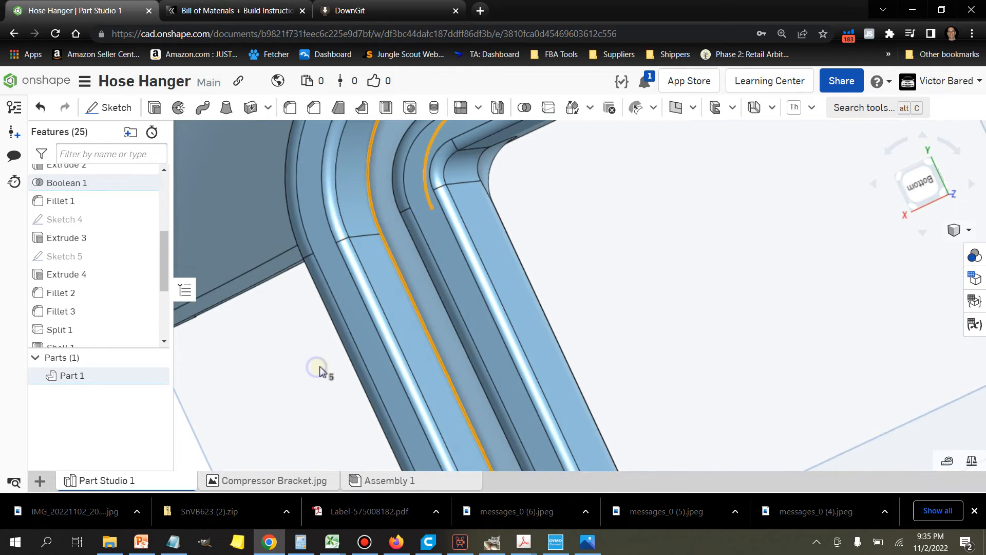
{"action": "right_click_drag", "start_coordinate": [319, 370], "coordinate": [329, 371]}
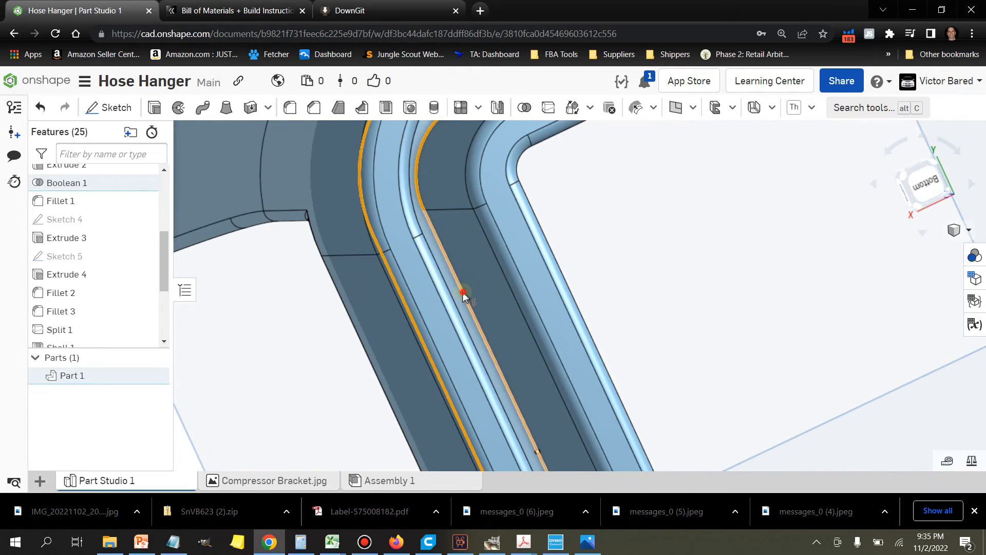
{"action": "scroll", "coordinate": [478, 309], "scroll_direction": "down", "scroll_amount": 3}
{"action": "scroll", "coordinate": [545, 339], "scroll_direction": "up", "scroll_amount": 2}
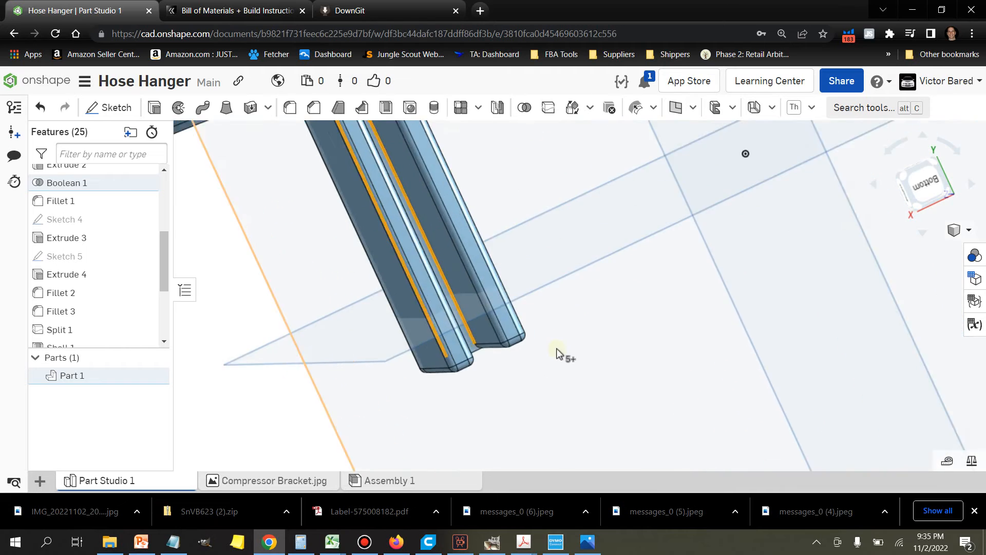
Step: Fillet the selected edges along both sides of the slot floor
{"action": "scroll", "coordinate": [565, 342], "scroll_direction": "down", "scroll_amount": 2}
{"action": "right_click_drag", "start_coordinate": [574, 274], "coordinate": [574, 266]}
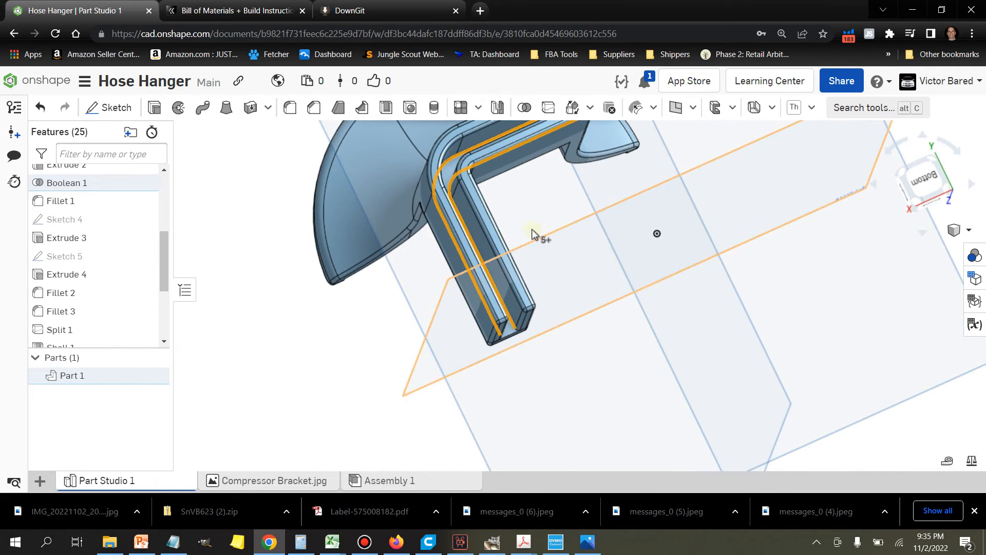
{"action": "scroll", "coordinate": [488, 229], "scroll_direction": "up", "scroll_amount": 5}
{"action": "right_click_drag", "start_coordinate": [586, 209], "coordinate": [583, 209]}
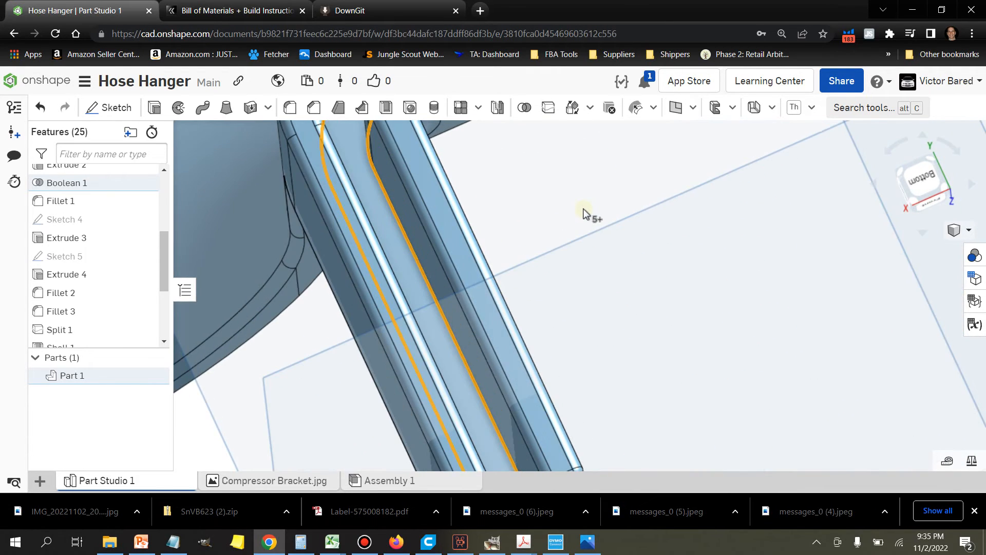
{"action": "left_click", "coordinate": [288, 108]}
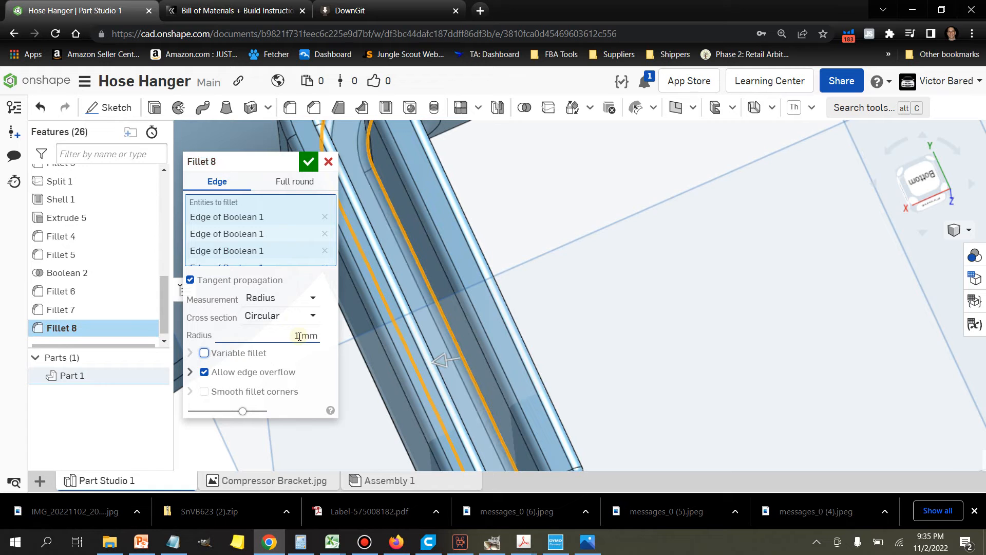
{"action": "left_click", "coordinate": [307, 163]}
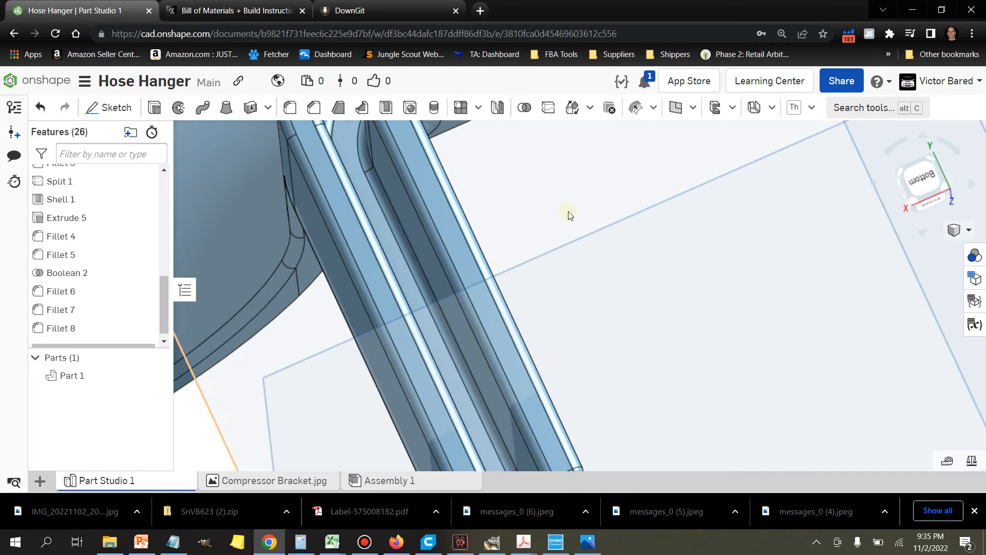
Step: Edit the slot-floor fillet and set its radius to 2.5 mm
{"action": "scroll", "coordinate": [570, 213], "scroll_direction": "down", "scroll_amount": 5}
{"action": "mouse_move", "coordinate": [611, 259]}
{"action": "right_mouse_down"}
{"action": "mouse_move", "coordinate": [594, 262]}
{"action": "mouse_move", "coordinate": [584, 279]}
{"action": "mouse_move", "coordinate": [567, 279]}
{"action": "mouse_move", "coordinate": [587, 270]}
{"action": "mouse_move", "coordinate": [568, 276]}
{"action": "right_mouse_up"}
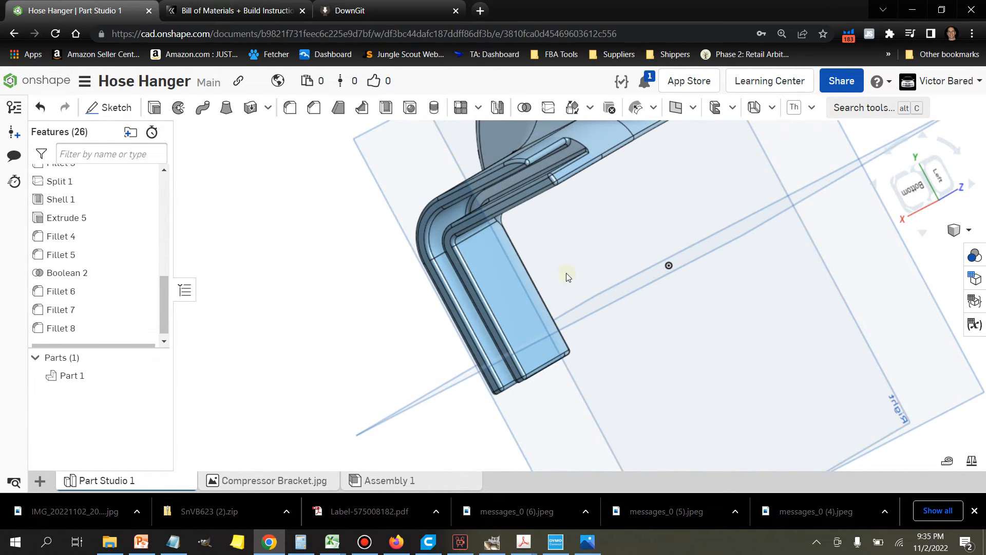
{"action": "left_click", "coordinate": [108, 335]}
{"action": "right_click", "coordinate": [109, 336]}
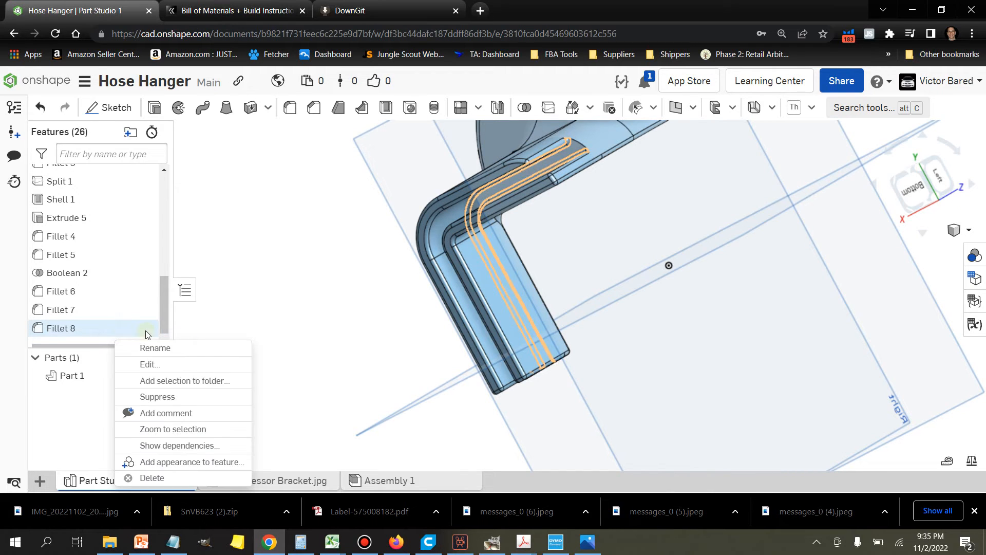
{"action": "left_click", "coordinate": [148, 364]}
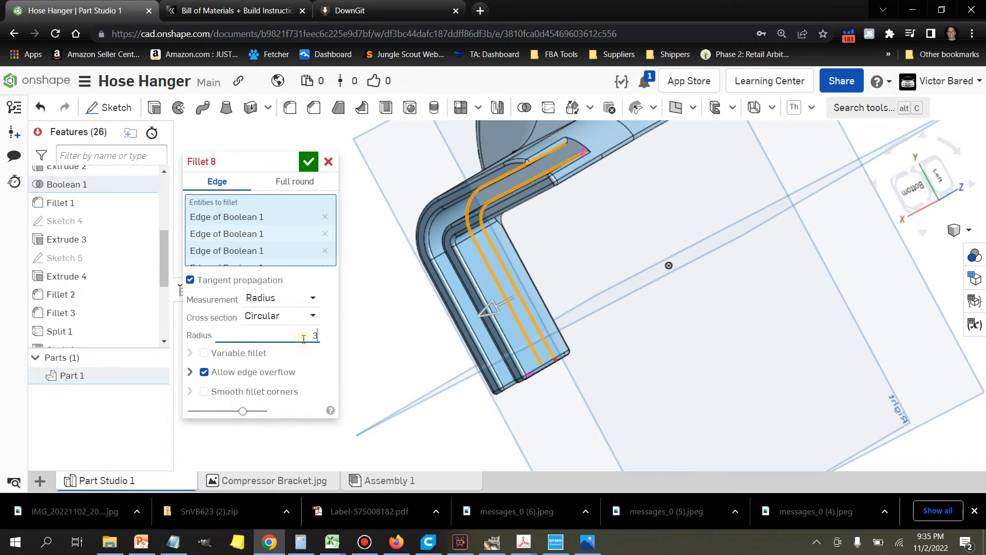
{"action": "left_click", "coordinate": [303, 338]}
{"action": "right_click_drag", "start_coordinate": [406, 292], "coordinate": [425, 278]}
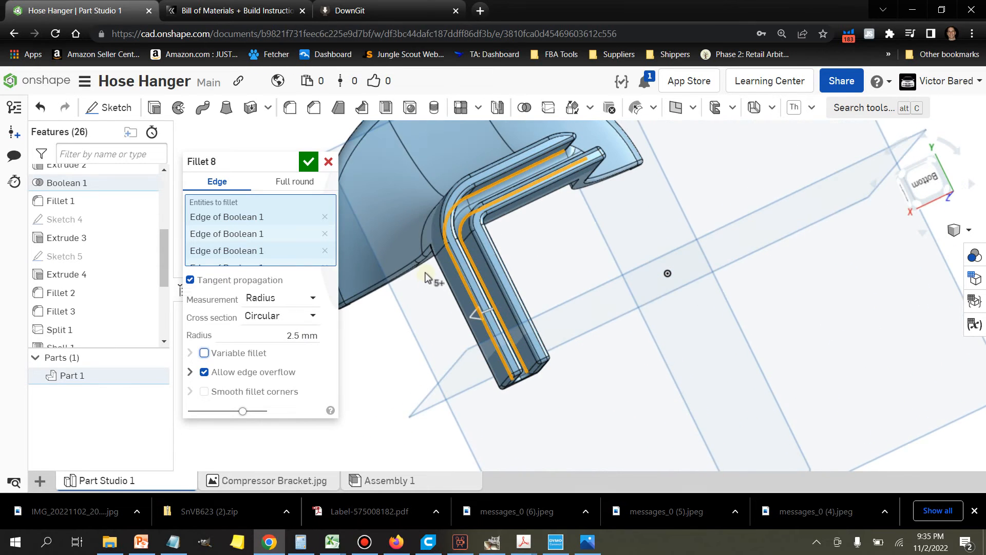
{"action": "left_click", "coordinate": [309, 162]}
Step: Edit the 1 mm clip-edge fillet (Fillet 6) to include the curved edge at the closed end of the slot
{"action": "scroll", "coordinate": [434, 271], "scroll_direction": "up", "scroll_amount": 3}
{"action": "right_click_drag", "start_coordinate": [434, 271], "coordinate": [396, 357]}
{"action": "scroll", "coordinate": [396, 357], "scroll_direction": "up", "scroll_amount": 2}
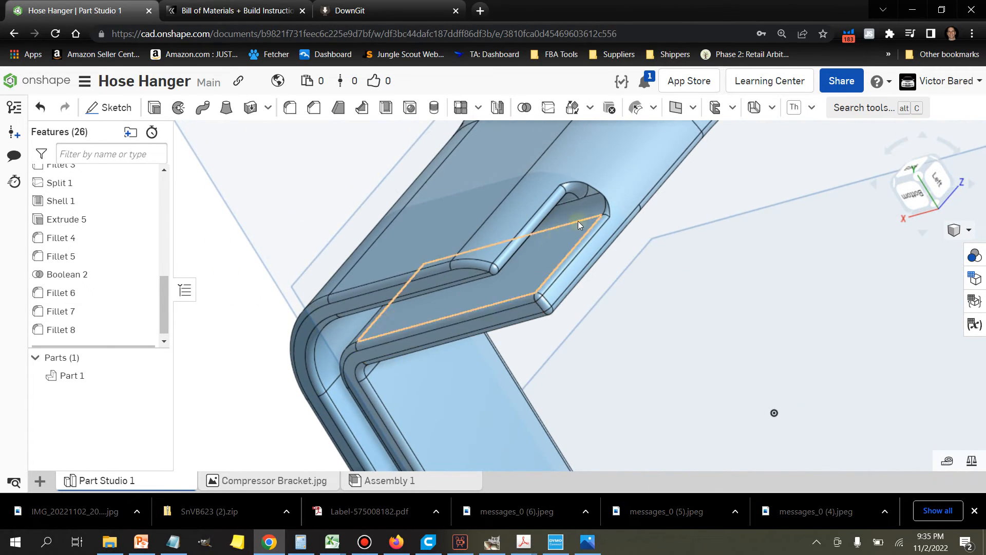
{"action": "scroll", "coordinate": [661, 272], "scroll_direction": "up", "scroll_amount": 4}
{"action": "scroll", "coordinate": [685, 295], "scroll_direction": "up", "scroll_amount": 3}
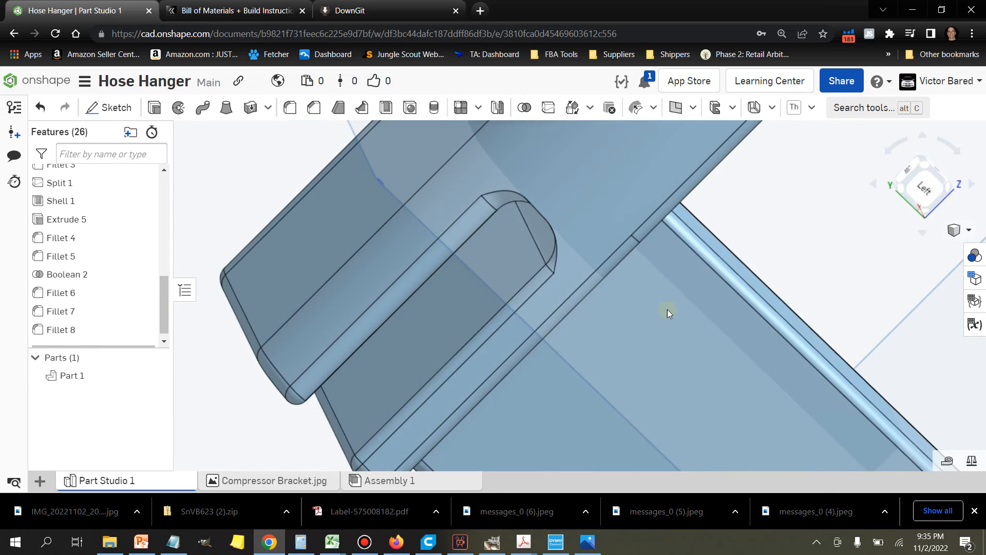
{"action": "scroll", "coordinate": [667, 310], "scroll_direction": "down", "scroll_amount": 3}
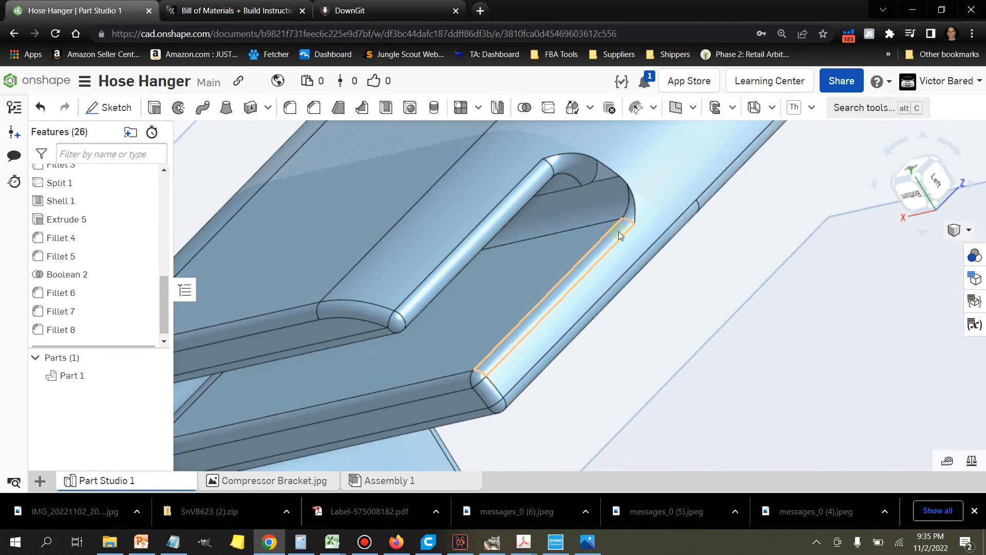
{"action": "right_click", "coordinate": [619, 231]}
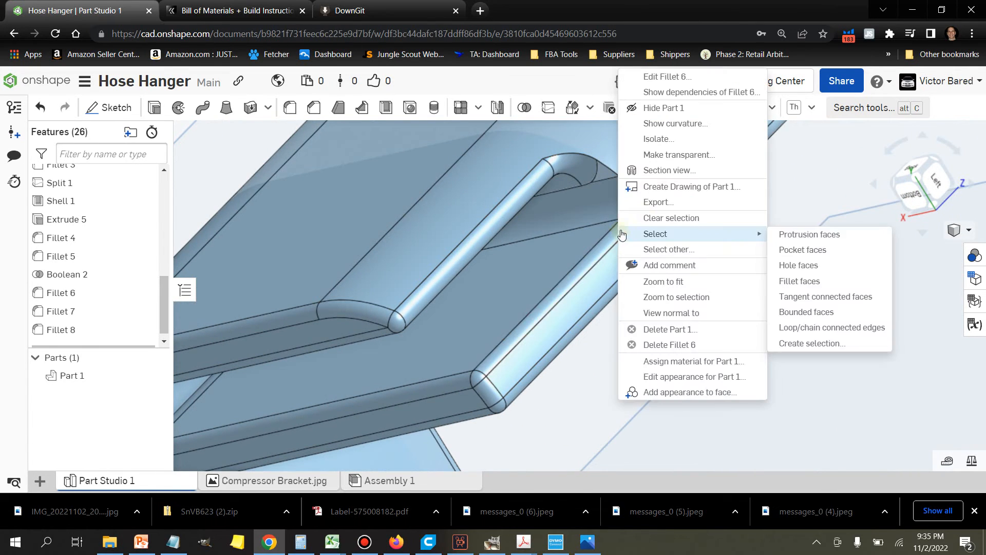
{"action": "left_click", "coordinate": [683, 77]}
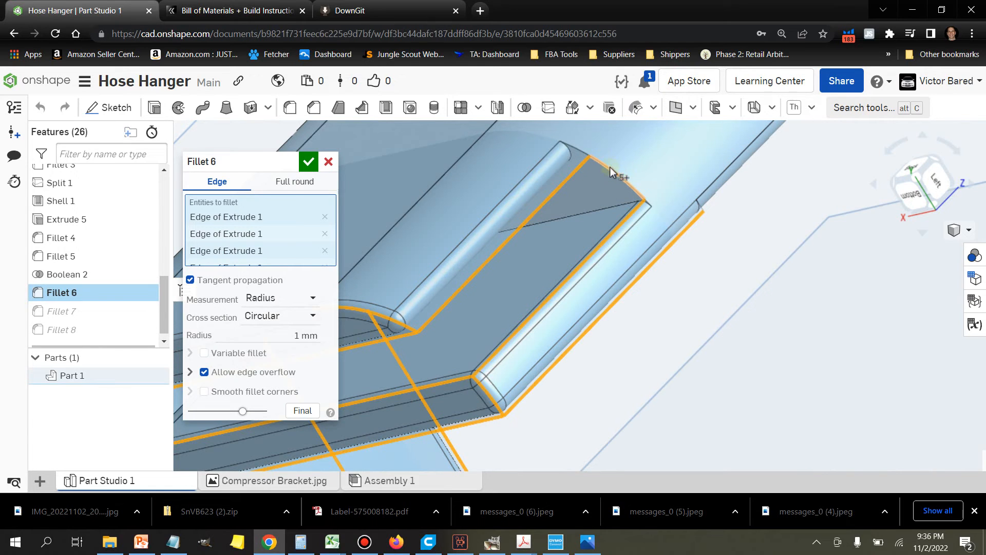
{"action": "left_click", "coordinate": [635, 196]}
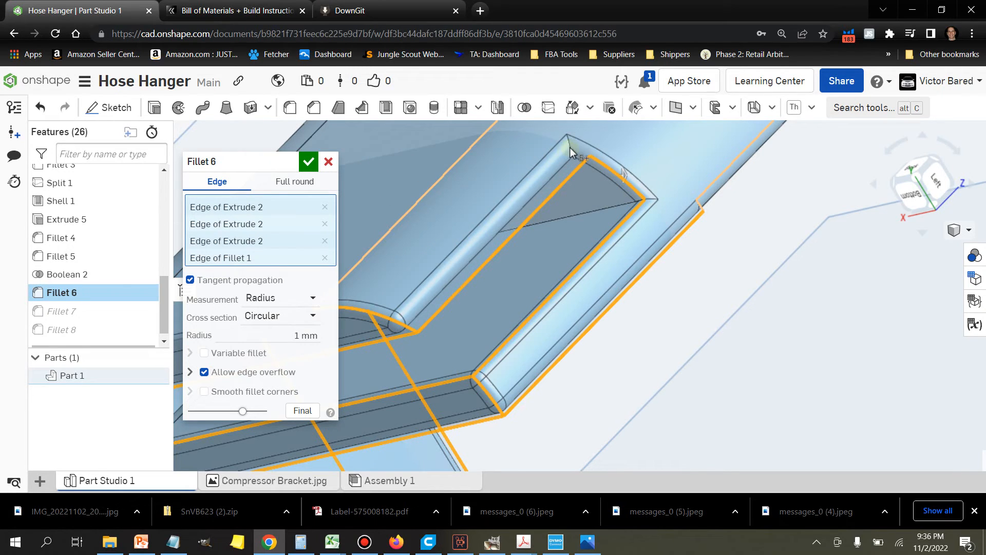
{"action": "left_click", "coordinate": [307, 164]}
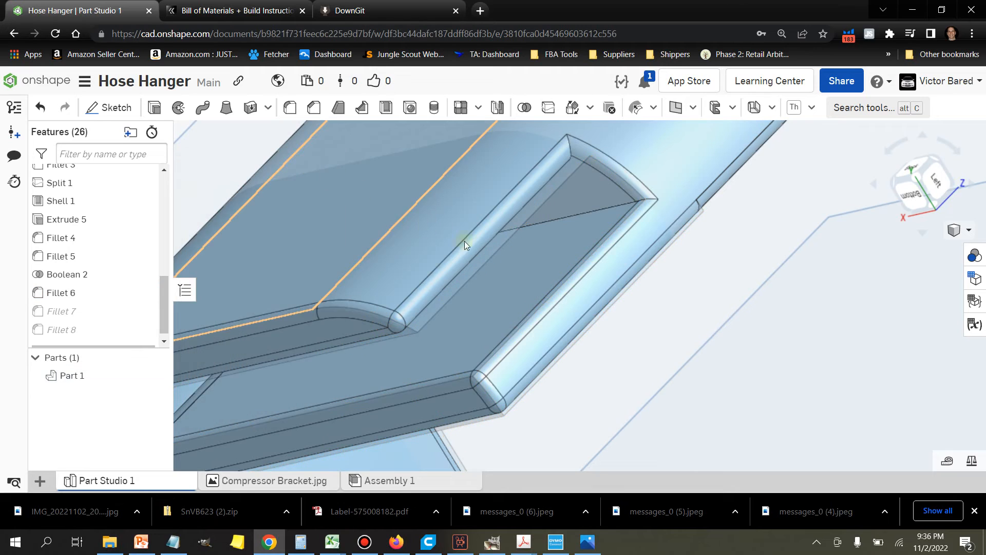
{"action": "right_click_drag", "start_coordinate": [750, 294], "coordinate": [729, 306]}
{"action": "scroll", "coordinate": [729, 306], "scroll_direction": "down", "scroll_amount": 6}
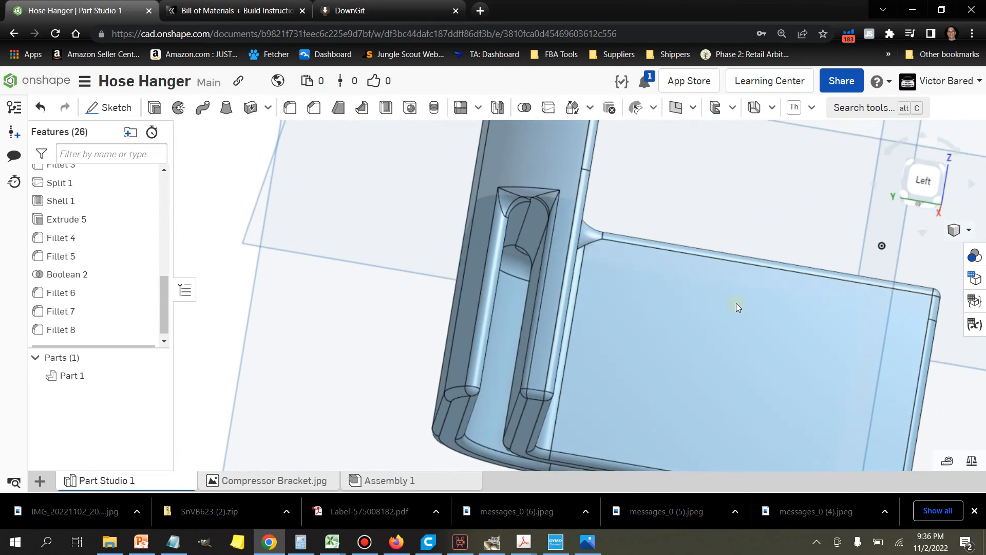
{"action": "right_click_drag", "start_coordinate": [735, 289], "coordinate": [633, 350]}
{"action": "middle_click_drag", "start_coordinate": [632, 347], "coordinate": [604, 399]}
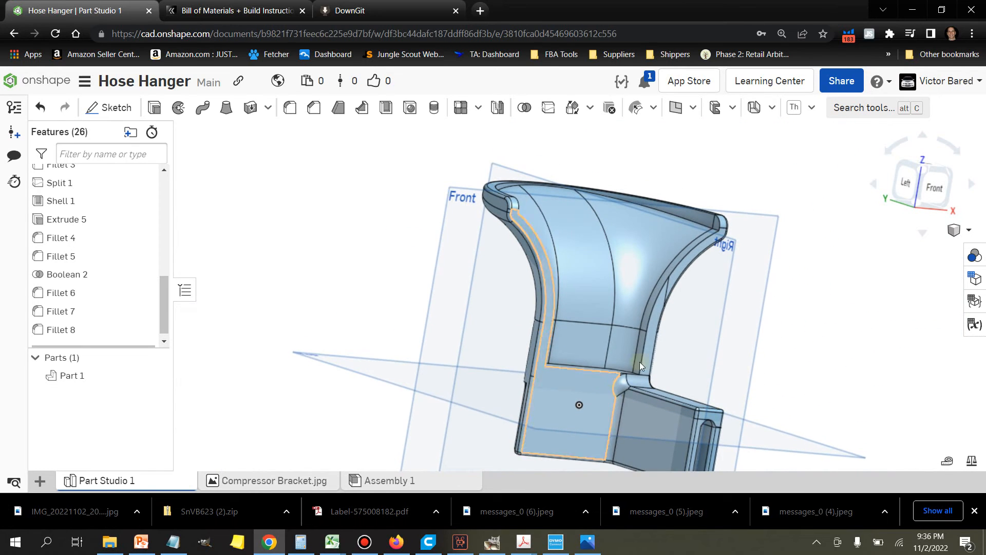
{"action": "right_click_drag", "start_coordinate": [725, 328], "coordinate": [659, 381]}
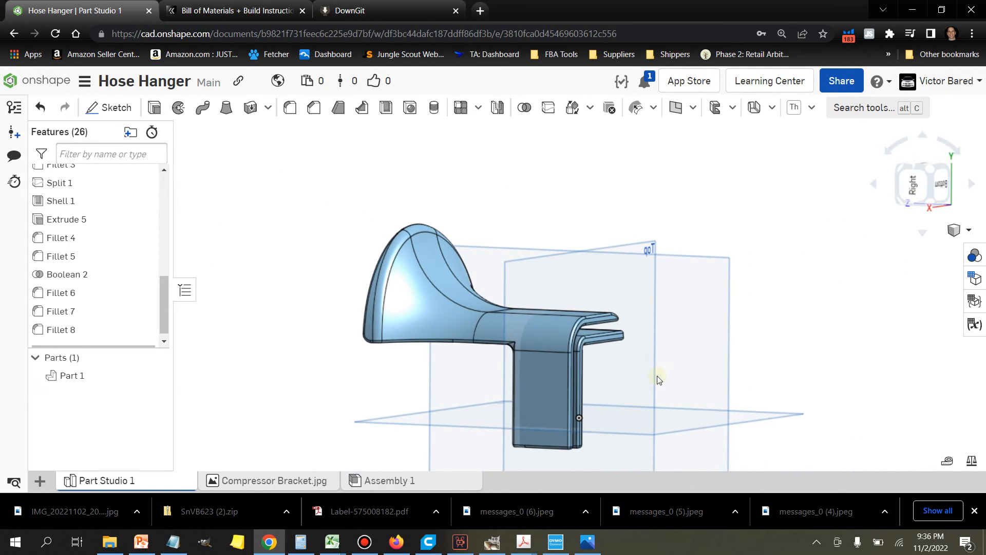
Step: Rename Part Studio 1 as Compressor Hose Bracket
{"action": "right_click", "coordinate": [146, 480]}
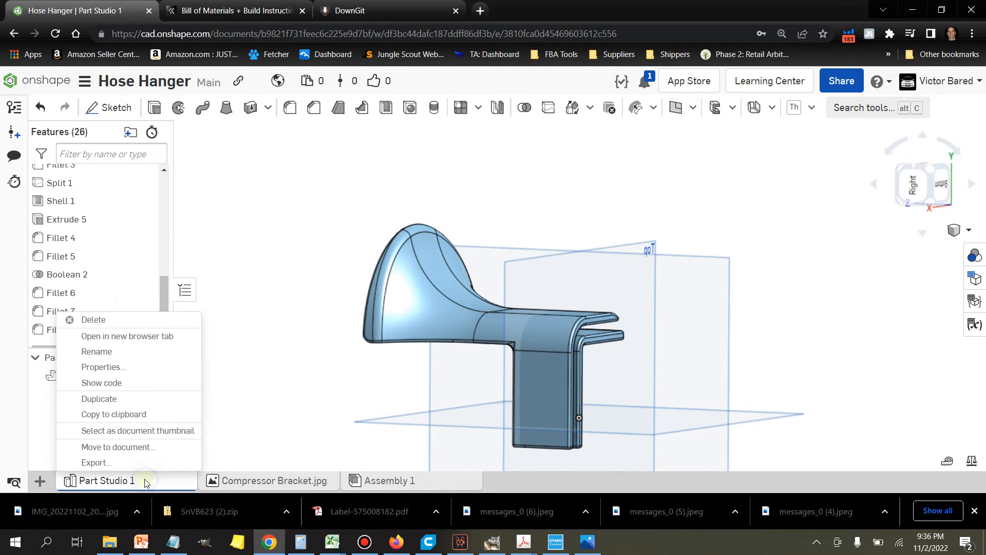
{"action": "left_click", "coordinate": [122, 353]}
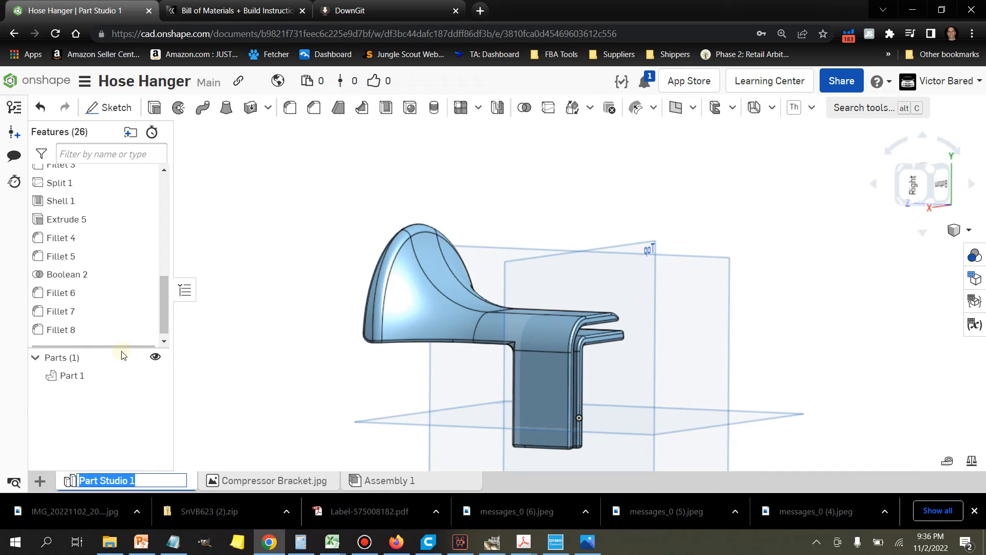
{"action": "type", "text": "Compressor Hose Brac"}
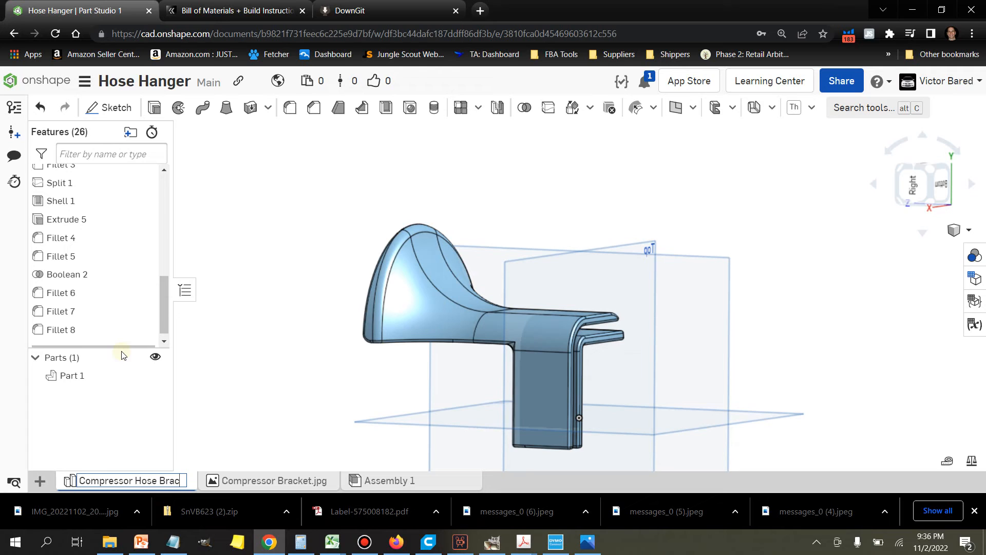
{"action": "key", "text": "Return"}
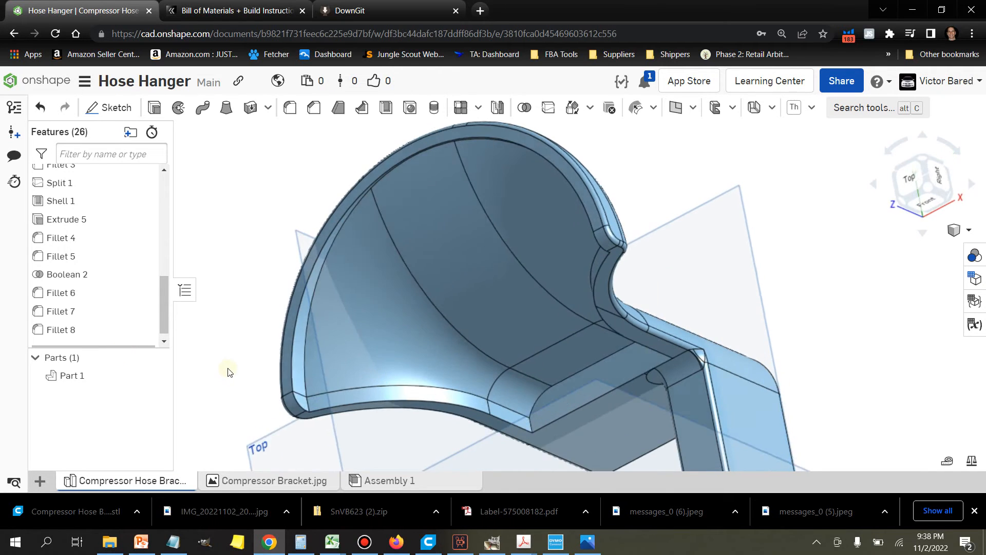
Step: Fillet the inner edge where the semicircular plate's recessed face meets its curved rim, including the short corner edges, with a 1 mm radius
{"action": "scroll", "coordinate": [236, 421], "scroll_direction": "up", "scroll_amount": 2}
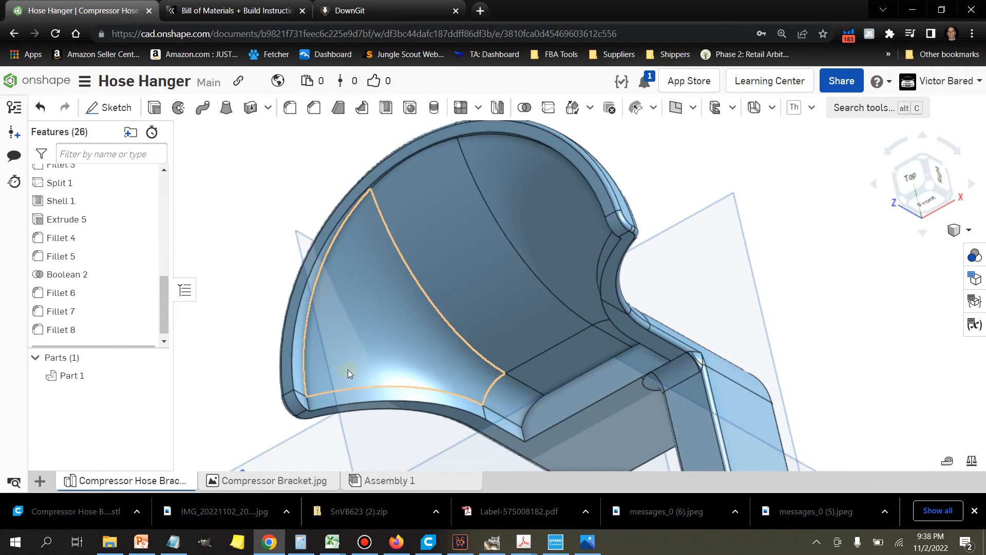
{"action": "scroll", "coordinate": [347, 369], "scroll_direction": "up", "scroll_amount": 3}
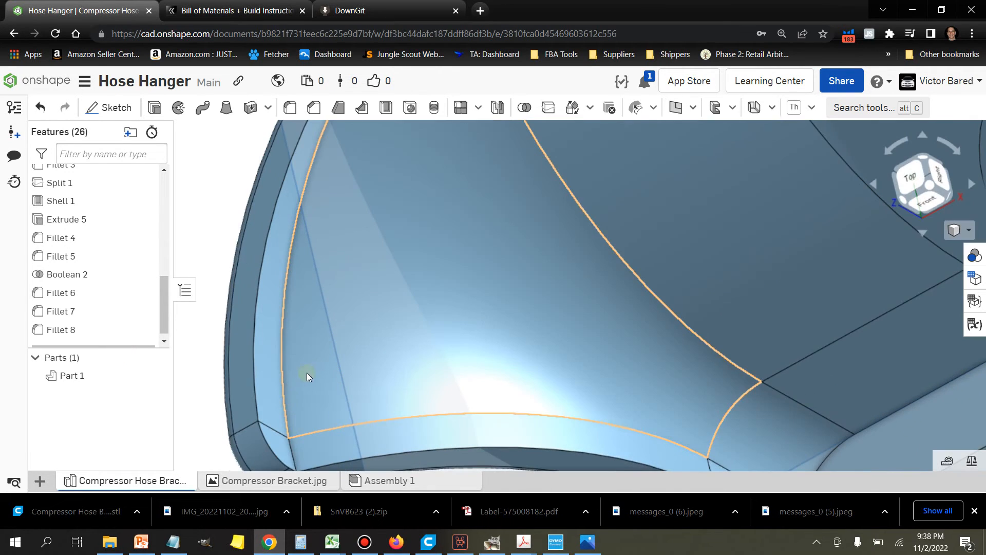
{"action": "left_click", "coordinate": [289, 443]}
{"action": "scroll", "coordinate": [303, 401], "scroll_direction": "down", "scroll_amount": 5}
{"action": "right_click_drag", "start_coordinate": [324, 381], "coordinate": [418, 297]}
{"action": "scroll", "coordinate": [479, 246], "scroll_direction": "up", "scroll_amount": 3}
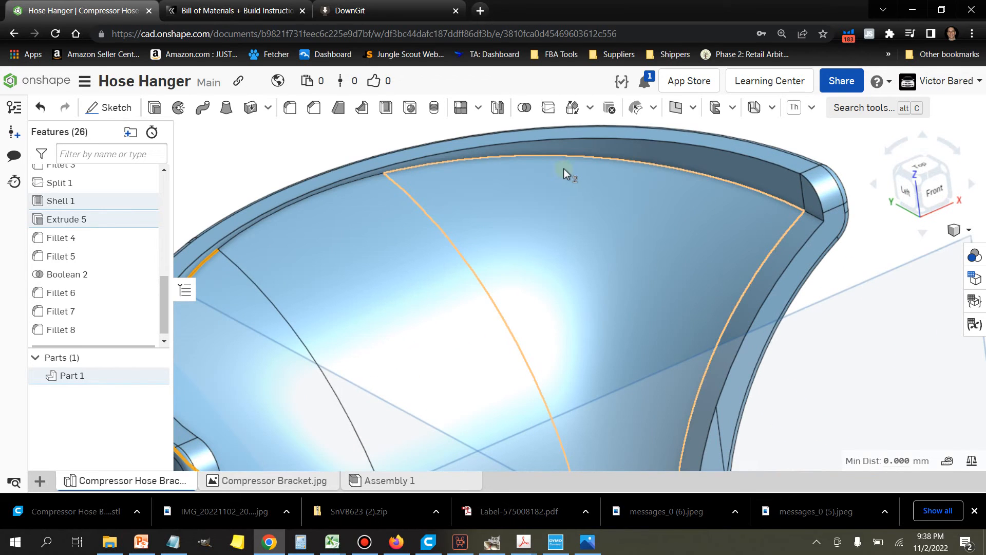
{"action": "scroll", "coordinate": [813, 223], "scroll_direction": "up", "scroll_amount": 2}
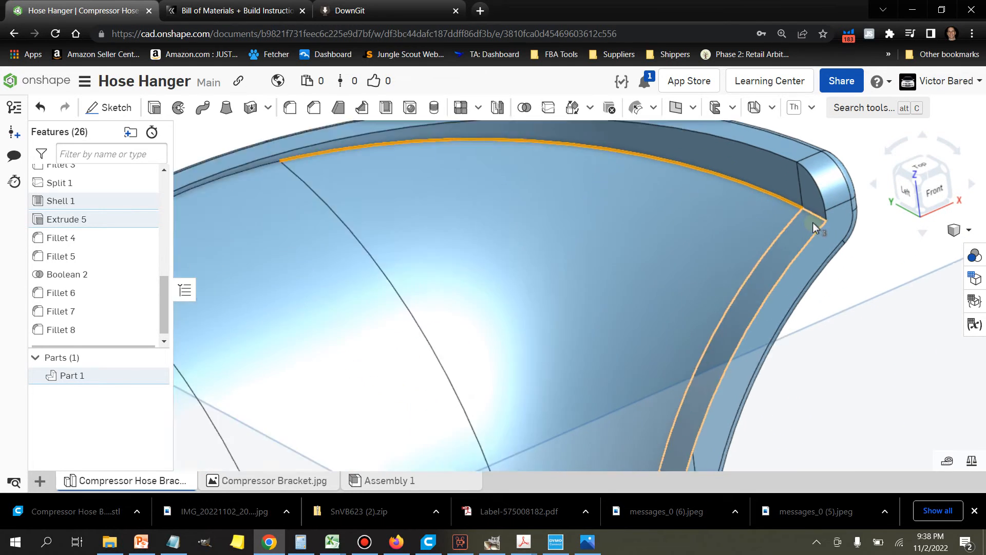
{"action": "scroll", "coordinate": [813, 223], "scroll_direction": "up", "scroll_amount": 2}
{"action": "scroll", "coordinate": [822, 216], "scroll_direction": "up", "scroll_amount": 1}
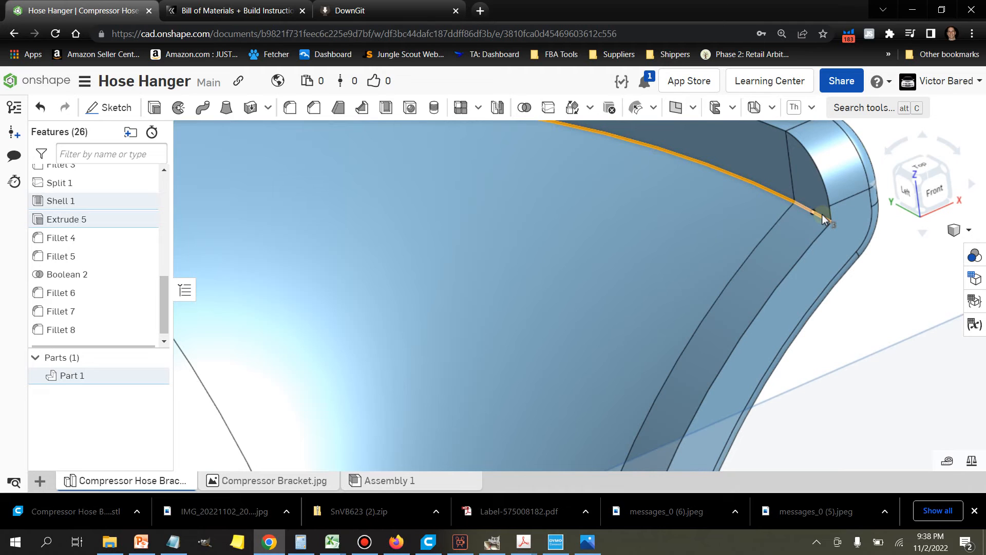
{"action": "scroll", "coordinate": [822, 220], "scroll_direction": "down", "scroll_amount": 5}
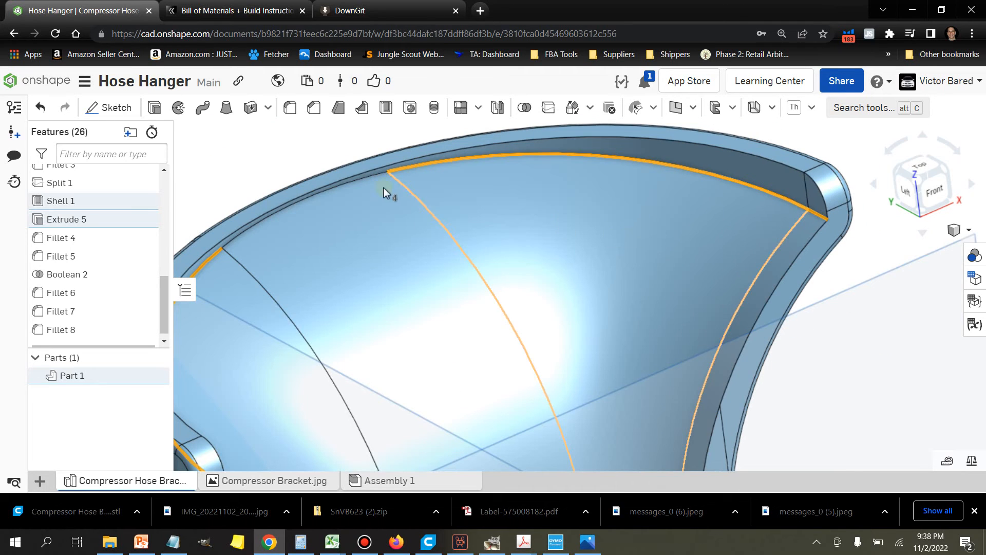
{"action": "scroll", "coordinate": [331, 180], "scroll_direction": "up", "scroll_amount": 4}
{"action": "left_click", "coordinate": [350, 190]}
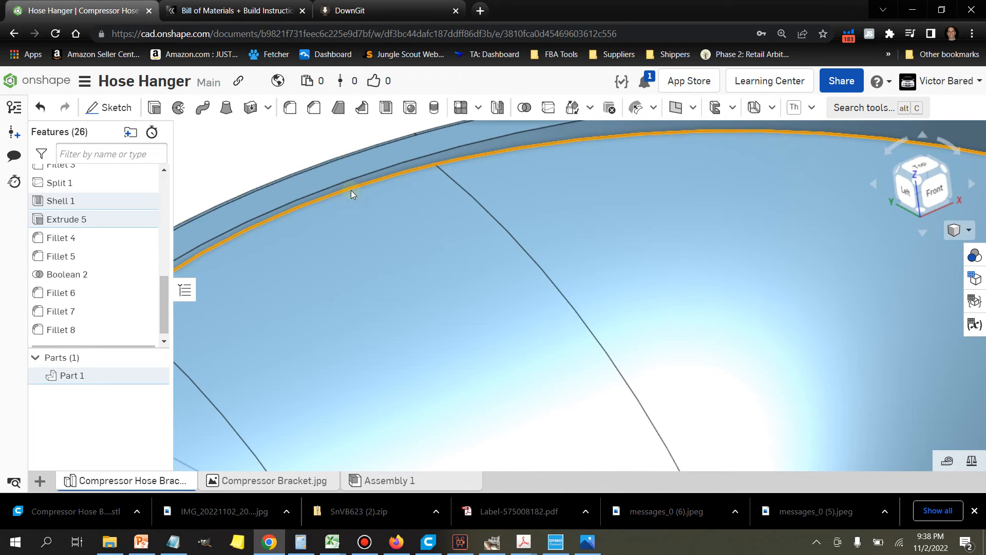
{"action": "left_click", "coordinate": [290, 112]}
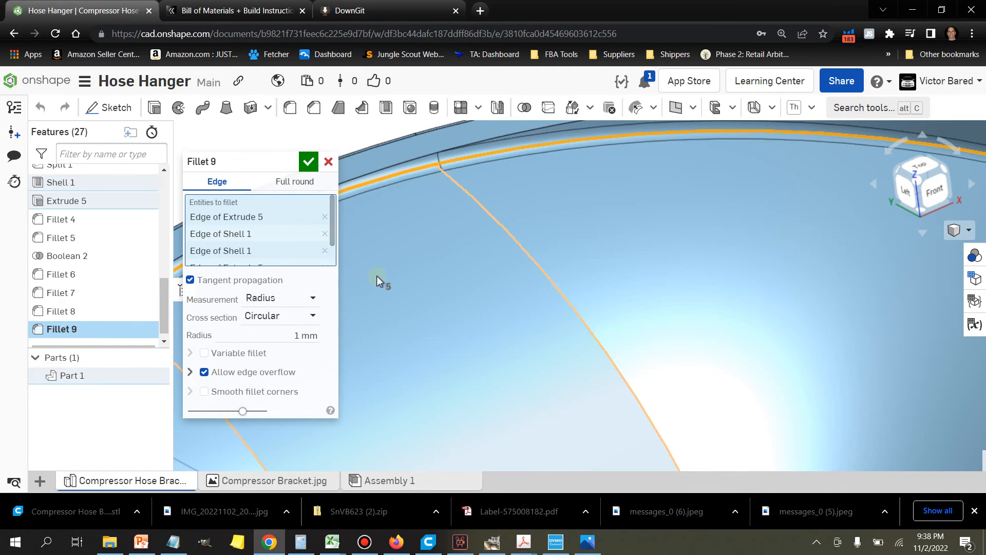
{"action": "scroll", "coordinate": [368, 275], "scroll_direction": "up", "scroll_amount": 5}
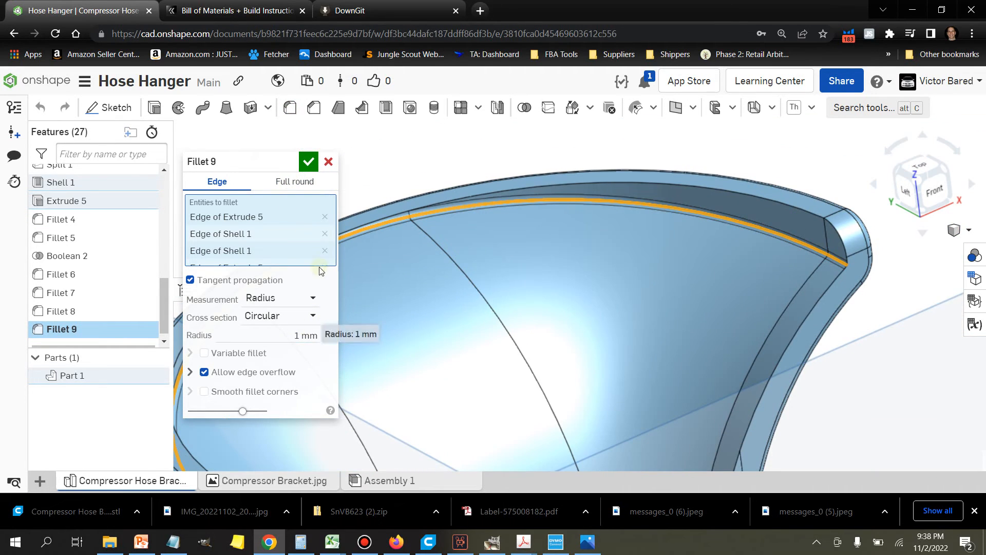
{"action": "left_click", "coordinate": [310, 168]}
{"action": "scroll", "coordinate": [424, 250], "scroll_direction": "up", "scroll_amount": 5}
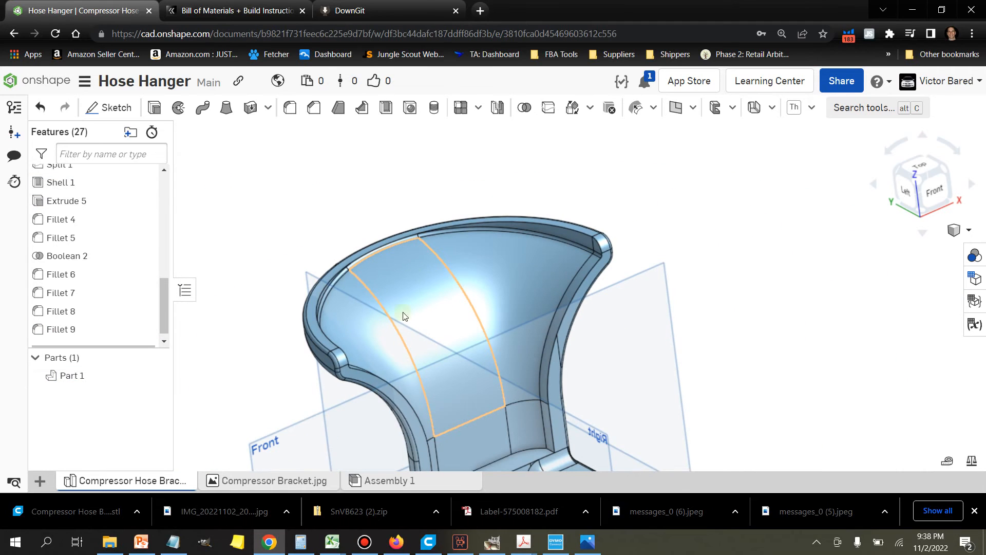
Step: Edit the 1 mm rim fillet (Fillet 9) to include the straight edge at the recess's arm end and the short edges at both its corners
{"action": "left_click", "coordinate": [437, 547]}
{"action": "left_click", "coordinate": [274, 544]}
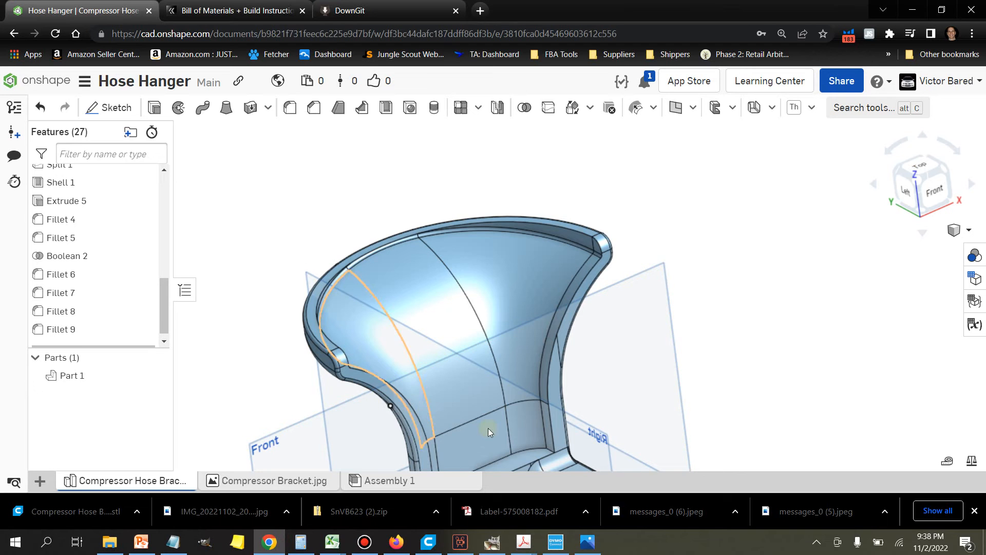
{"action": "scroll", "coordinate": [522, 450], "scroll_direction": "down", "scroll_amount": 4}
{"action": "middle_click_drag", "start_coordinate": [518, 370], "coordinate": [536, 308]}
{"action": "scroll", "coordinate": [537, 308], "scroll_direction": "down", "scroll_amount": 2}
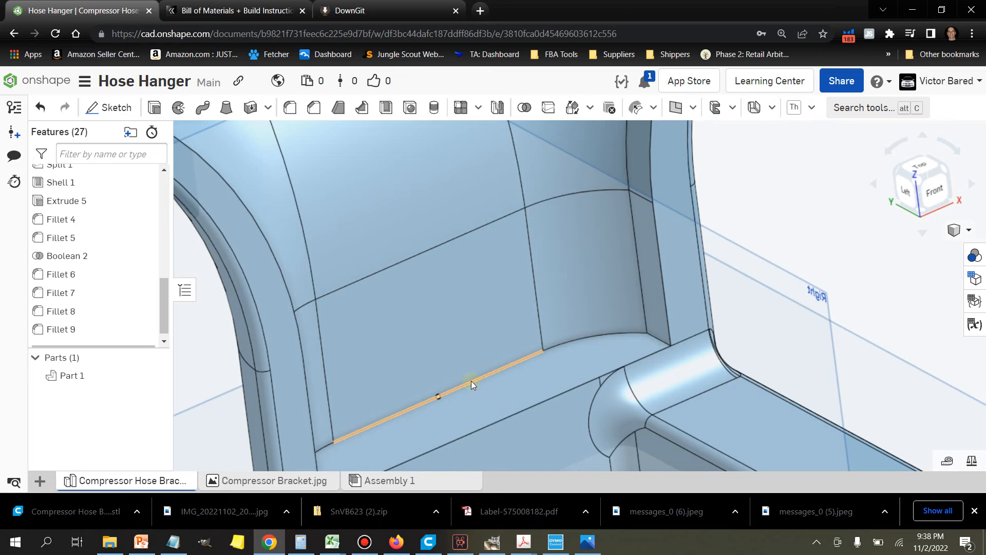
{"action": "left_click", "coordinate": [471, 381]}
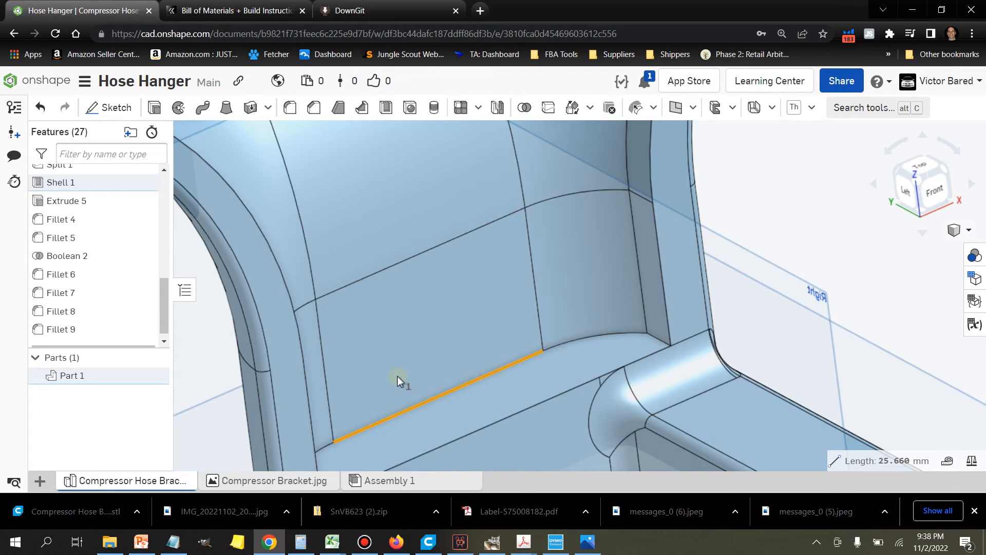
{"action": "right_click", "coordinate": [97, 329]}
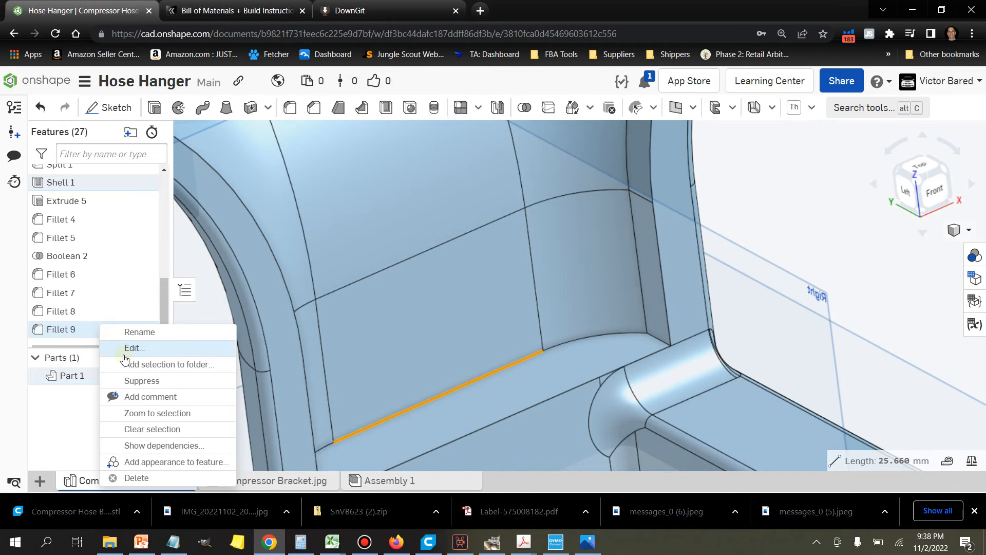
{"action": "left_click", "coordinate": [150, 353]}
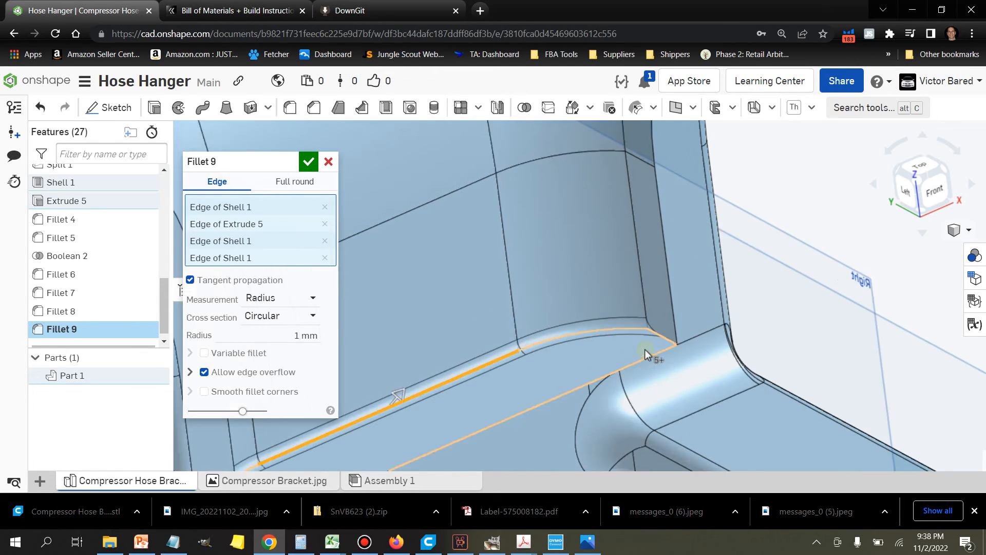
{"action": "scroll", "coordinate": [663, 345], "scroll_direction": "up", "scroll_amount": 2}
{"action": "left_click", "coordinate": [675, 344]}
{"action": "right_click_drag", "start_coordinate": [675, 344], "coordinate": [388, 432]}
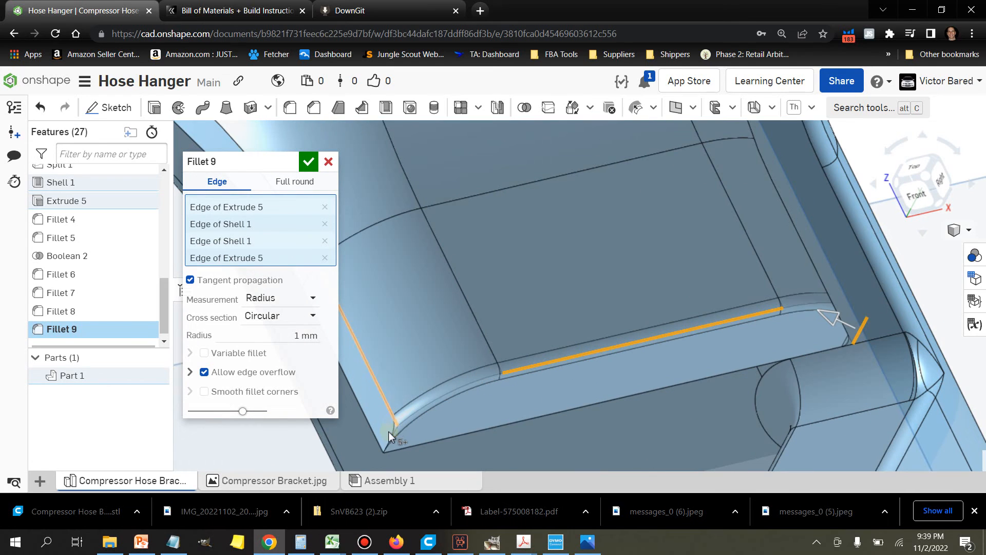
{"action": "left_click", "coordinate": [385, 445]}
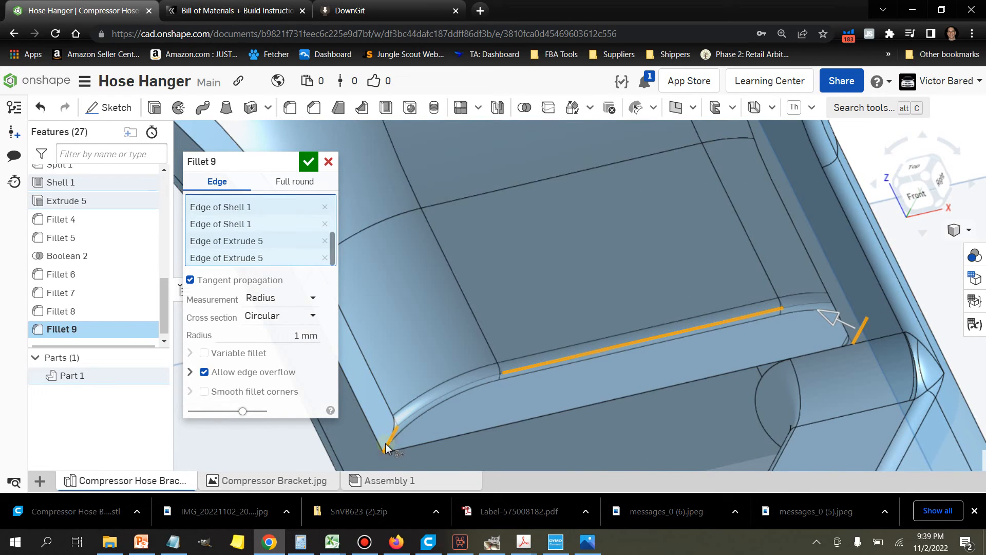
{"action": "scroll", "coordinate": [494, 383], "scroll_direction": "down", "scroll_amount": 5}
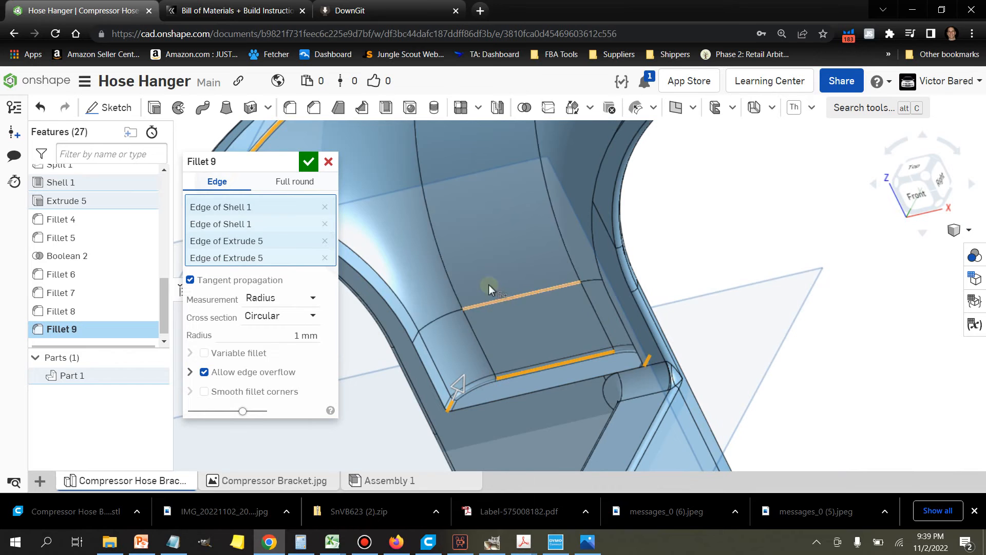
{"action": "left_click", "coordinate": [309, 161]}
{"action": "right_click_drag", "start_coordinate": [324, 385], "coordinate": [336, 360]}
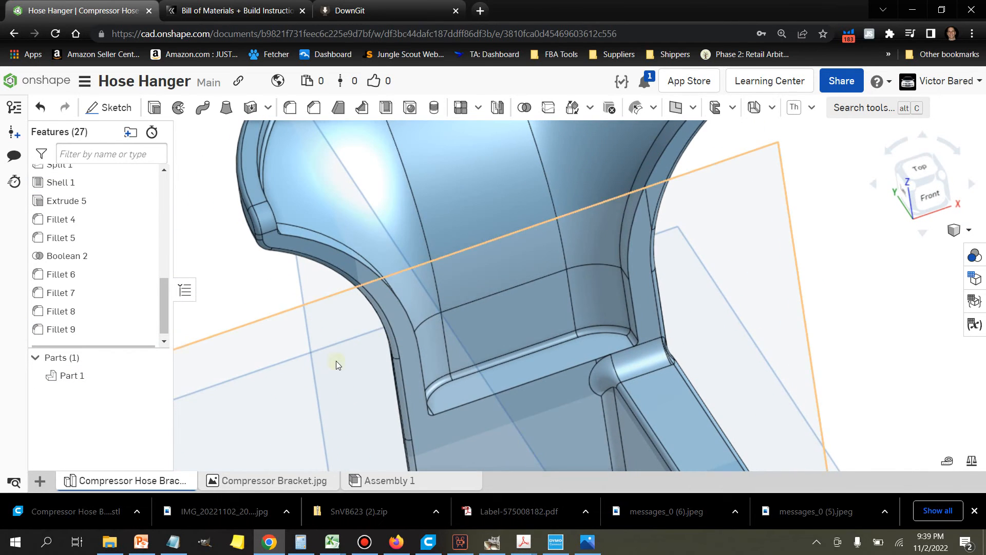
Step: Check the earlier downloaded STL in its folder and export the Compressor Hose Bracket Part Studio as a new STL
{"action": "right_click", "coordinate": [145, 480]}
{"action": "left_click", "coordinate": [137, 512]}
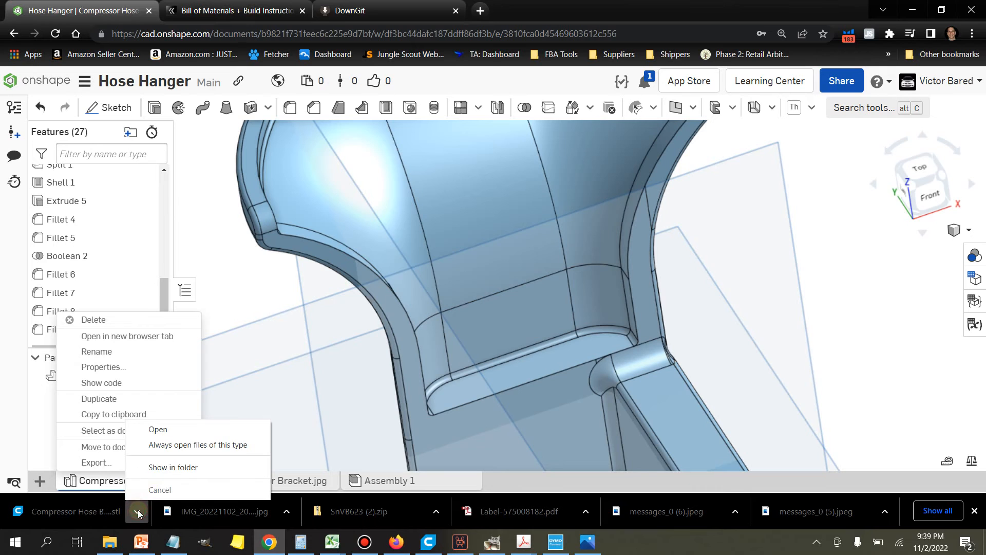
{"action": "left_click", "coordinate": [159, 468]}
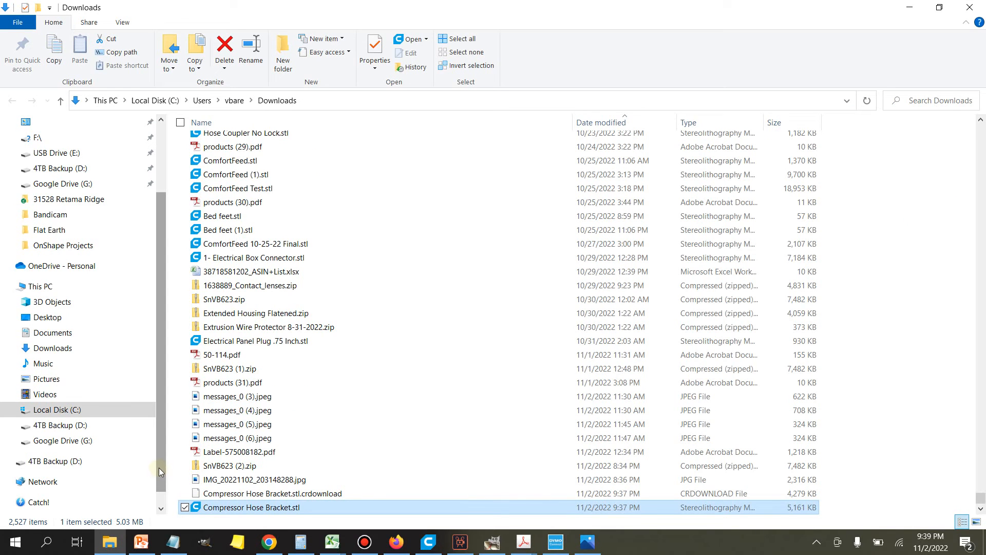
{"action": "left_click", "coordinate": [271, 545]}
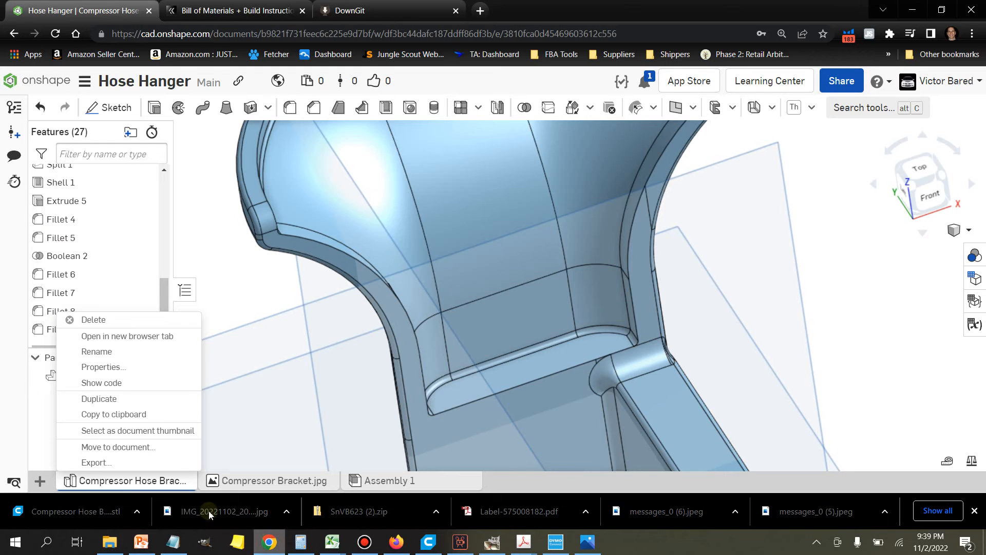
{"action": "left_click", "coordinate": [116, 466]}
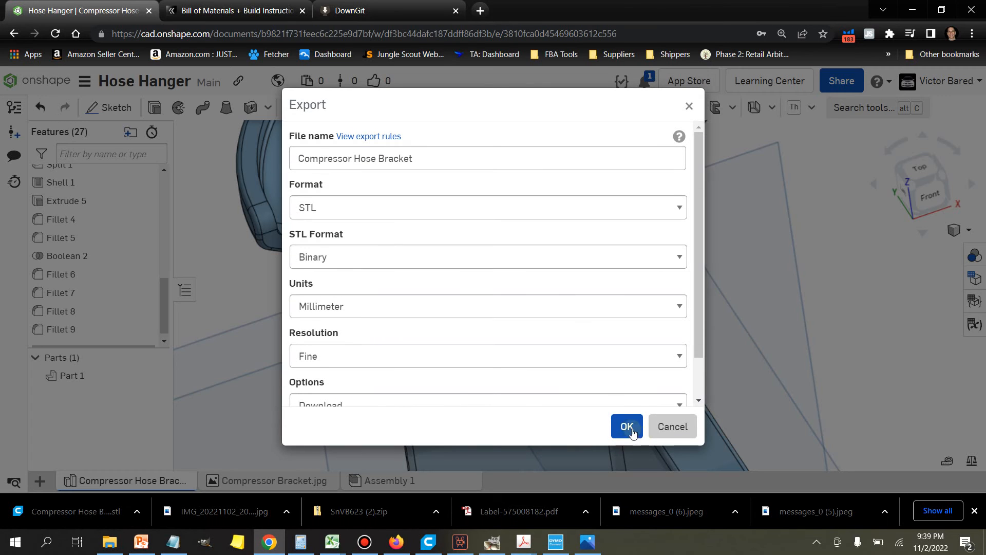
{"action": "left_click", "coordinate": [627, 426]}
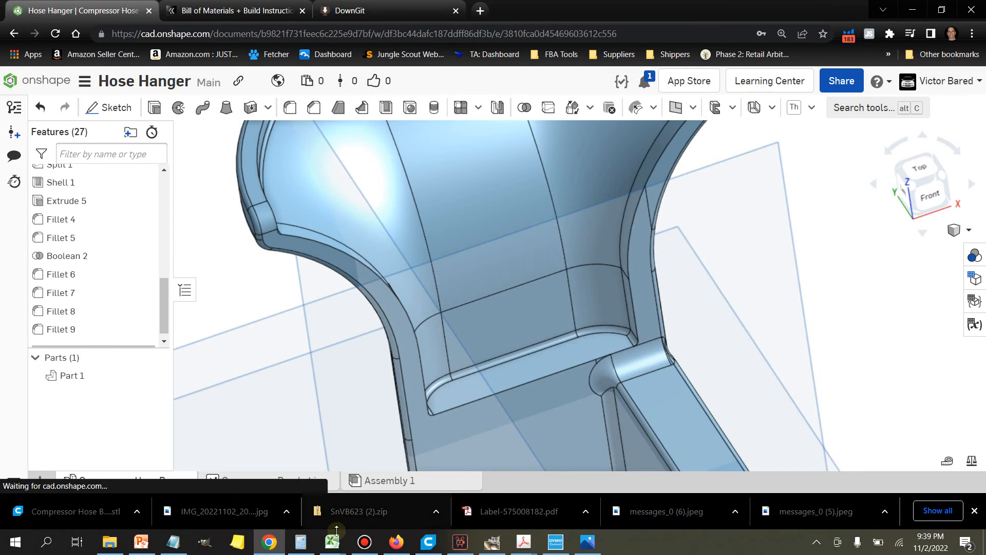
Step: Switch to Ultimaker Cura and open Compressor Hose Bracket.stl from the Downloads folder
{"action": "left_click", "coordinate": [430, 543]}
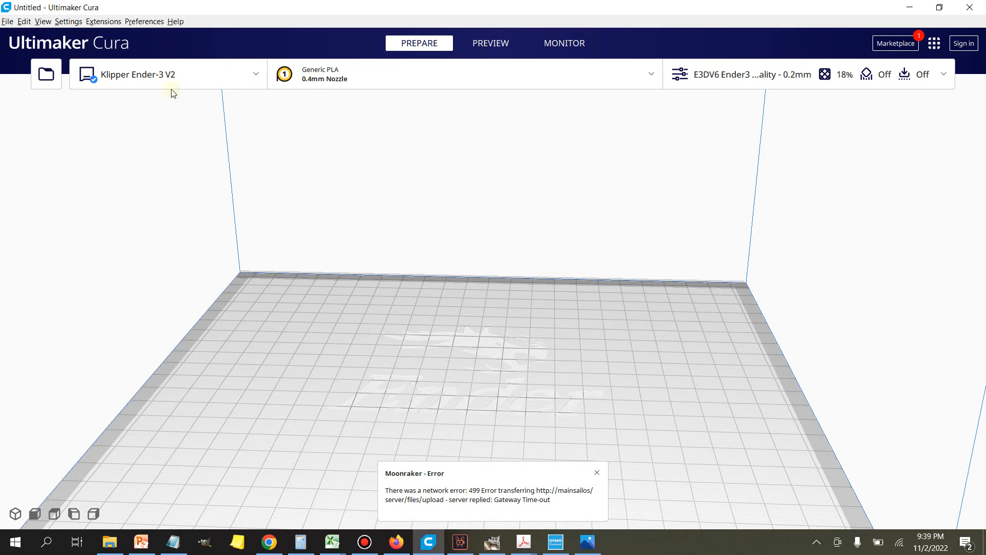
{"action": "left_click", "coordinate": [49, 87]}
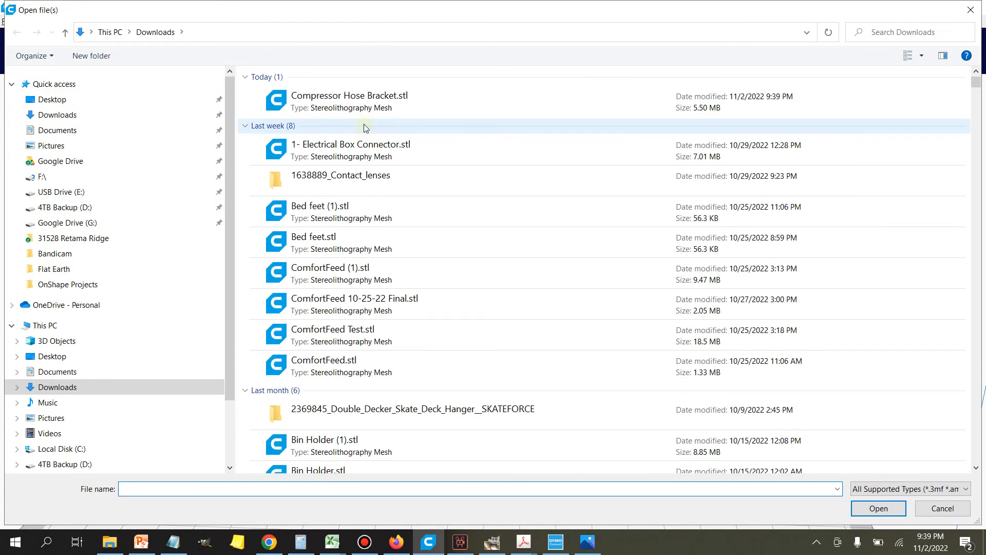
{"action": "double_click", "coordinate": [359, 111]}
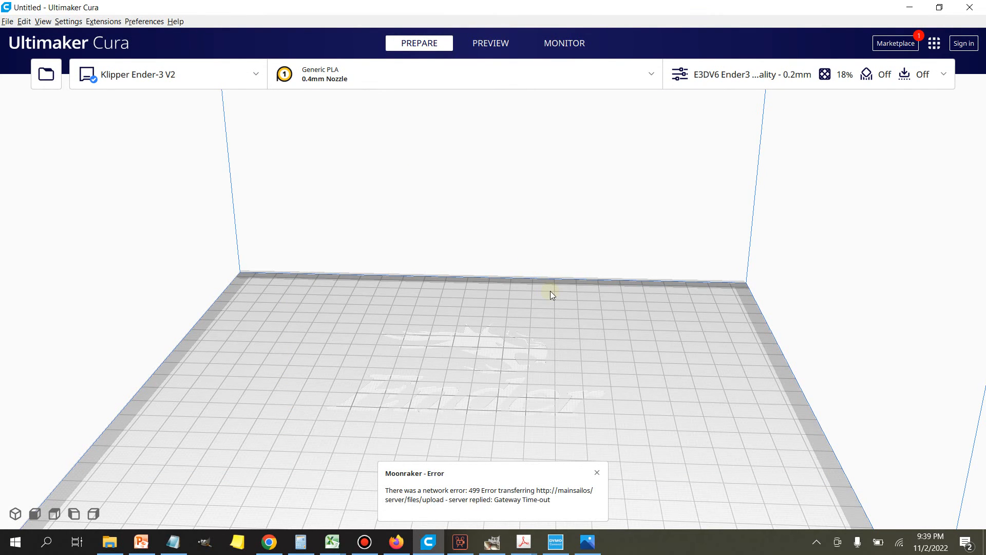
Step: Slice the loaded hose bracket for the Klipper Ender-3 V2 with the 0.2 mm profile and 18% infill
{"action": "scroll", "coordinate": [550, 291], "scroll_direction": "down", "scroll_amount": 2}
{"action": "right_click_drag", "start_coordinate": [732, 334], "coordinate": [637, 317]}
{"action": "left_click", "coordinate": [859, 500]}
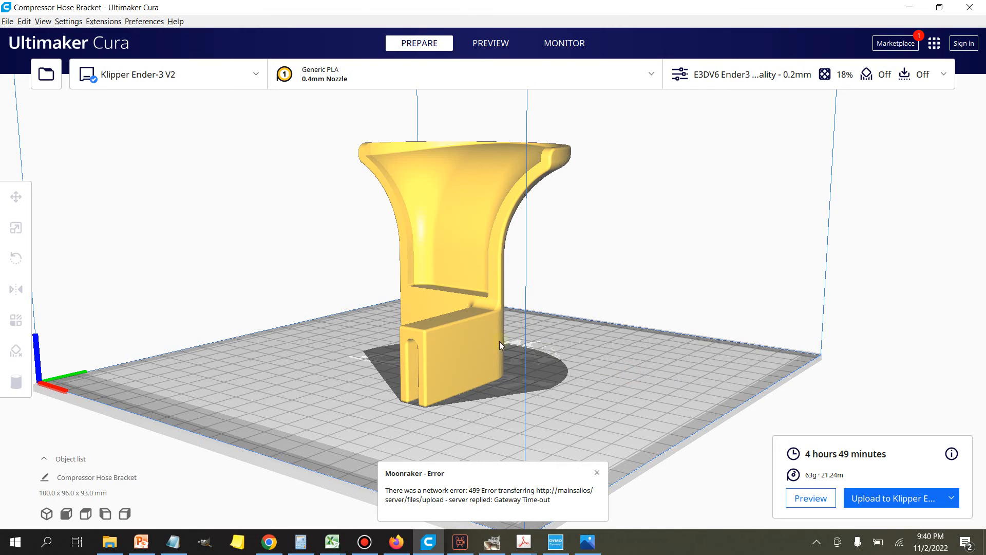
Step: Turn the hose bracket upside down so its wide semicircular end rests on the build plate and the clip points upward
{"action": "left_click", "coordinate": [473, 319]}
{"action": "right_click_drag", "start_coordinate": [278, 357], "coordinate": [374, 346]}
{"action": "left_click_drag", "start_coordinate": [392, 222], "coordinate": [511, 257]}
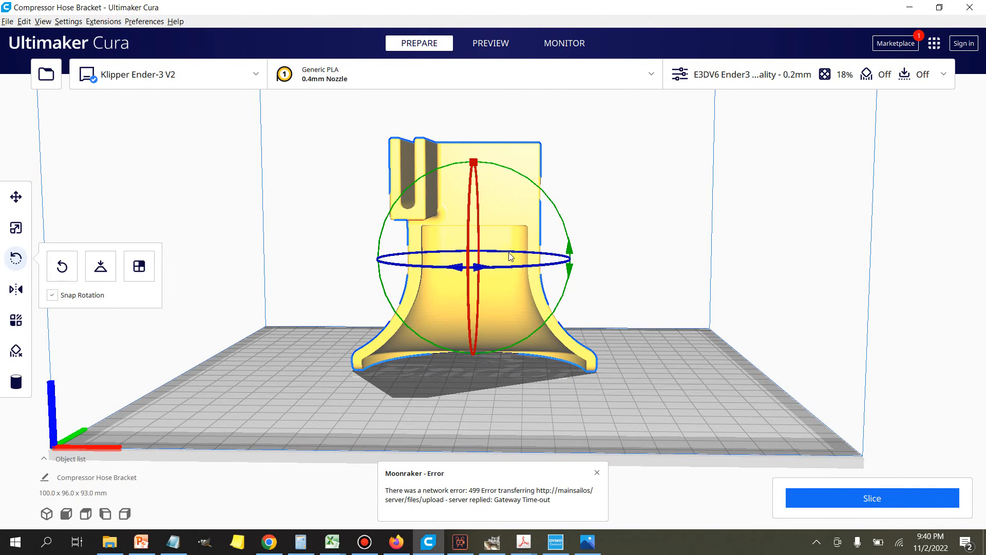
Step: Lower the bracket through the build plate to about Z -66.33 mm, leaving only the clip end above the bed
{"action": "left_click", "coordinate": [16, 197]}
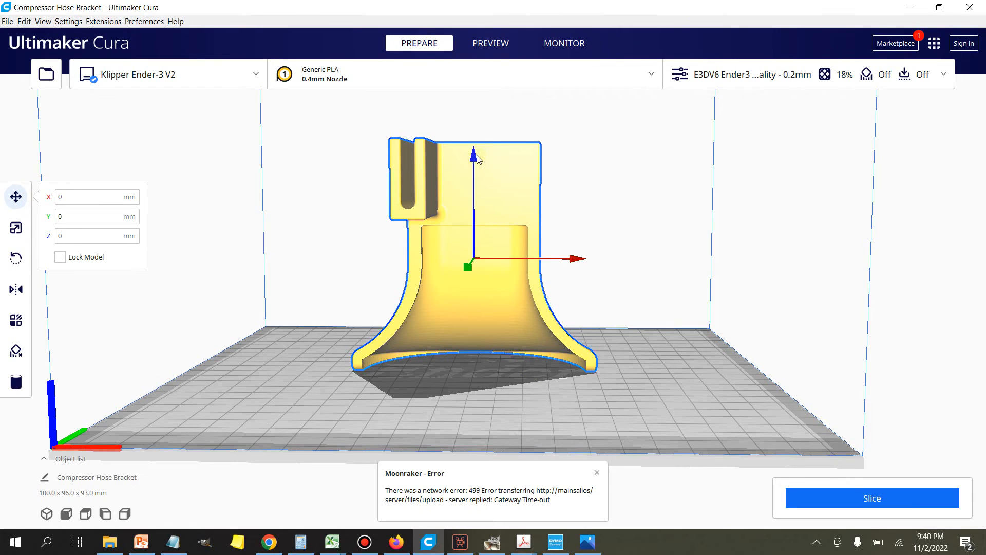
{"action": "left_click_drag", "start_coordinate": [477, 159], "coordinate": [478, 312]}
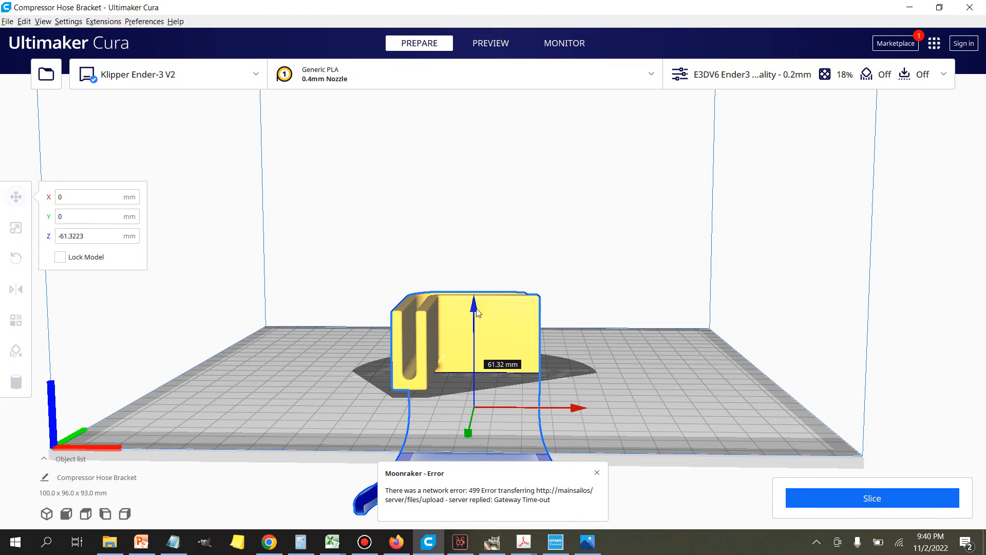
{"action": "scroll", "coordinate": [498, 375], "scroll_direction": "up", "scroll_amount": 4}
{"action": "mouse_move", "coordinate": [621, 369]}
{"action": "right_mouse_down"}
{"action": "mouse_move", "coordinate": [601, 350]}
{"action": "mouse_move", "coordinate": [623, 366]}
{"action": "mouse_move", "coordinate": [606, 370]}
{"action": "right_mouse_up"}
{"action": "left_click_drag", "start_coordinate": [461, 370], "coordinate": [462, 386]}
{"action": "right_click_drag", "start_coordinate": [677, 374], "coordinate": [668, 352]}
{"action": "left_click_drag", "start_coordinate": [461, 365], "coordinate": [462, 370]}
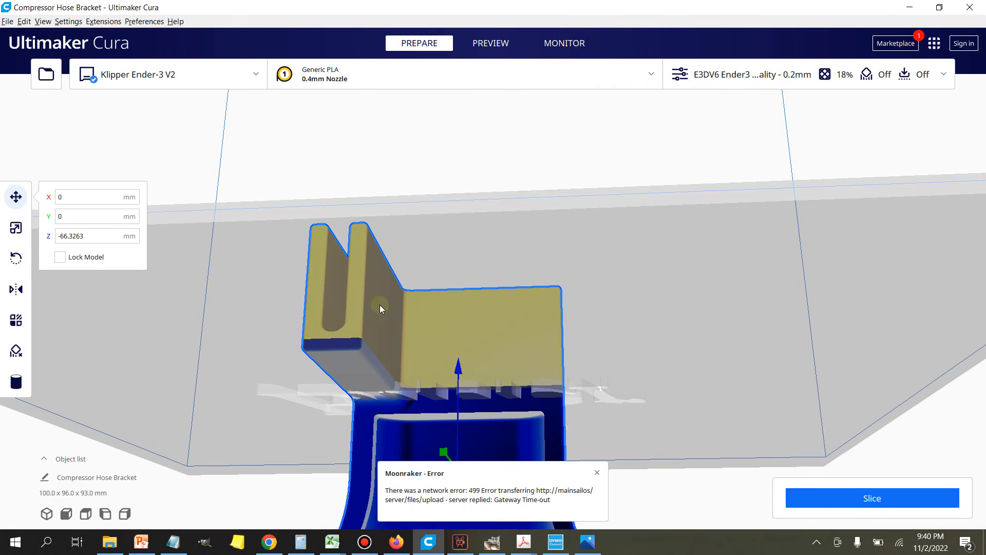
Step: Slice the clip section above the build plate, set the print speed to 150 mm/s and slice it again
{"action": "left_click", "coordinate": [851, 502]}
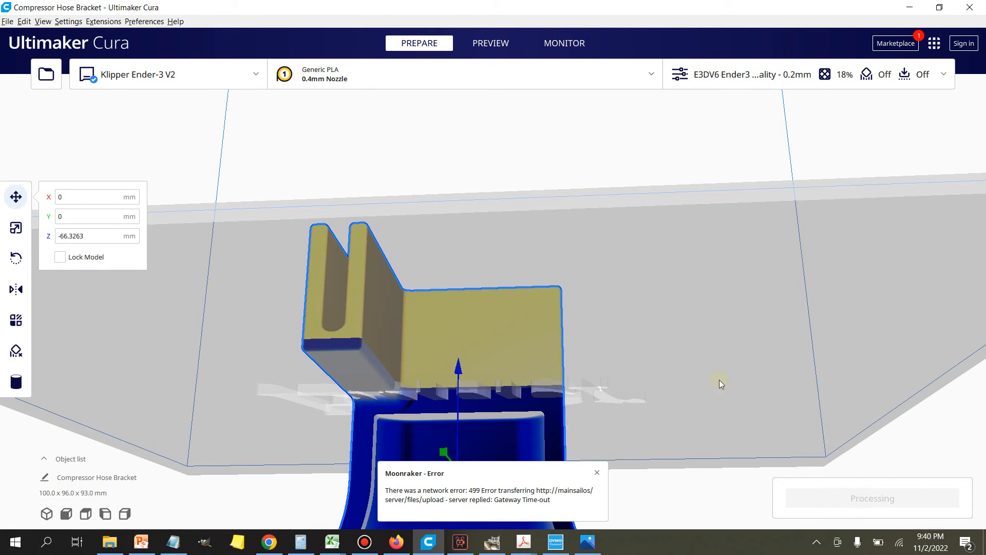
{"action": "right_click_drag", "start_coordinate": [682, 268], "coordinate": [649, 336]}
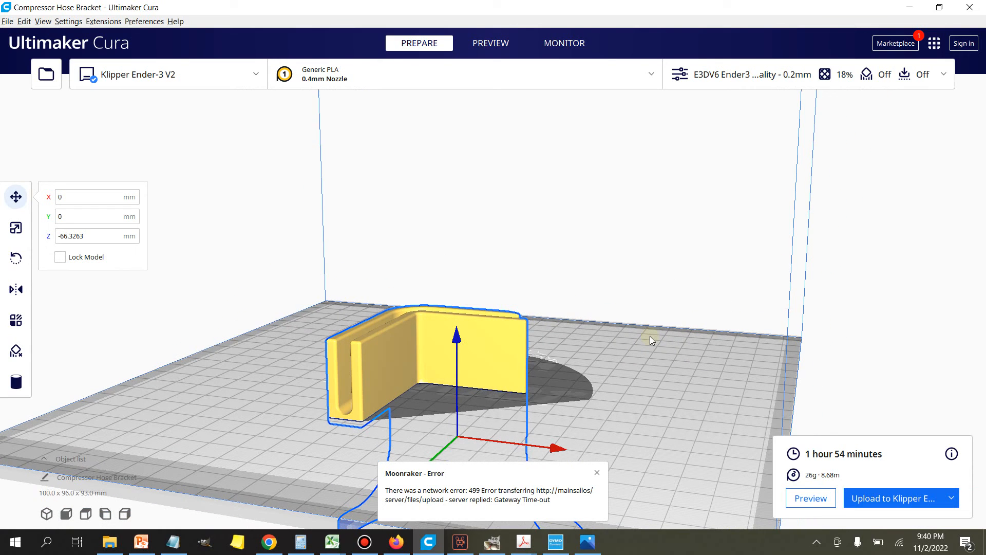
{"action": "left_click", "coordinate": [748, 78]}
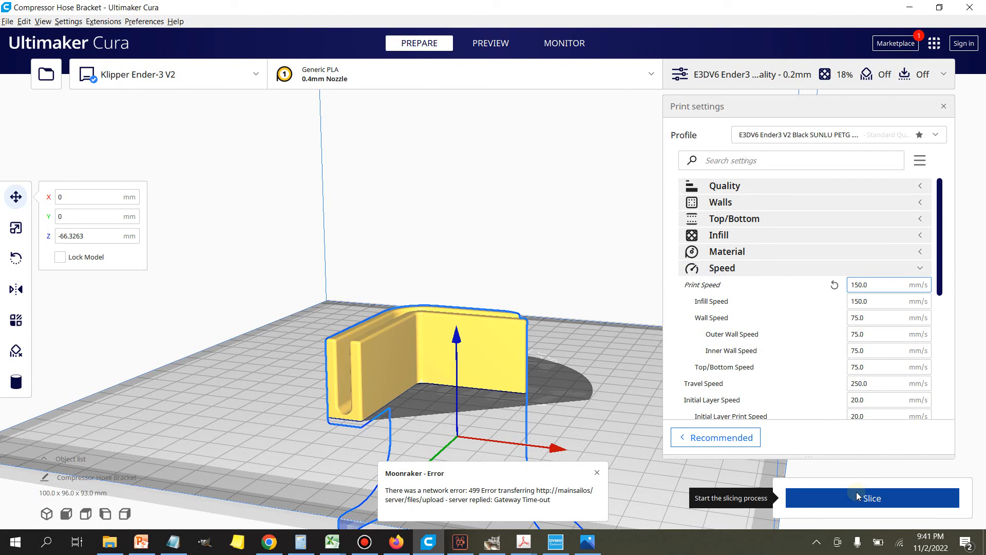
{"action": "left_click", "coordinate": [774, 268]}
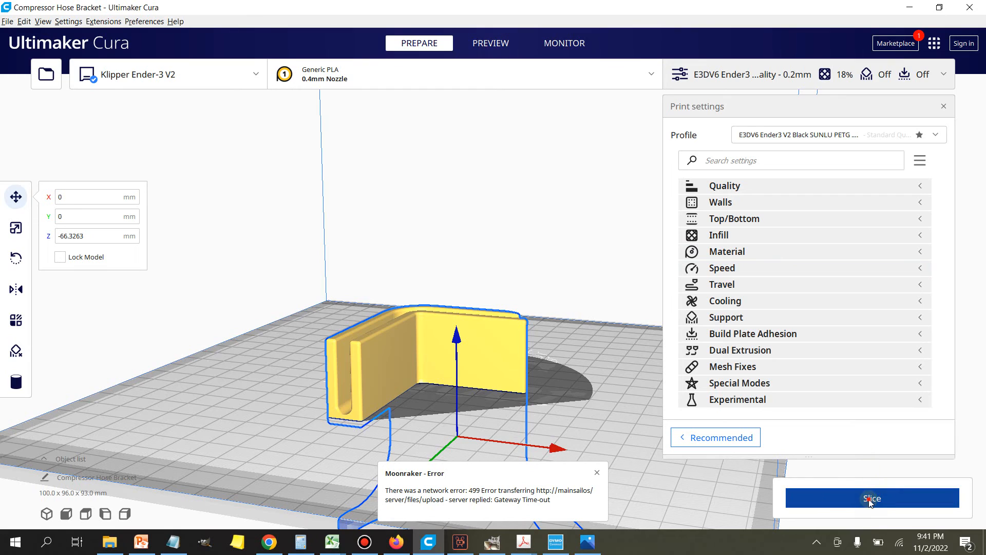
{"action": "left_click", "coordinate": [755, 80]}
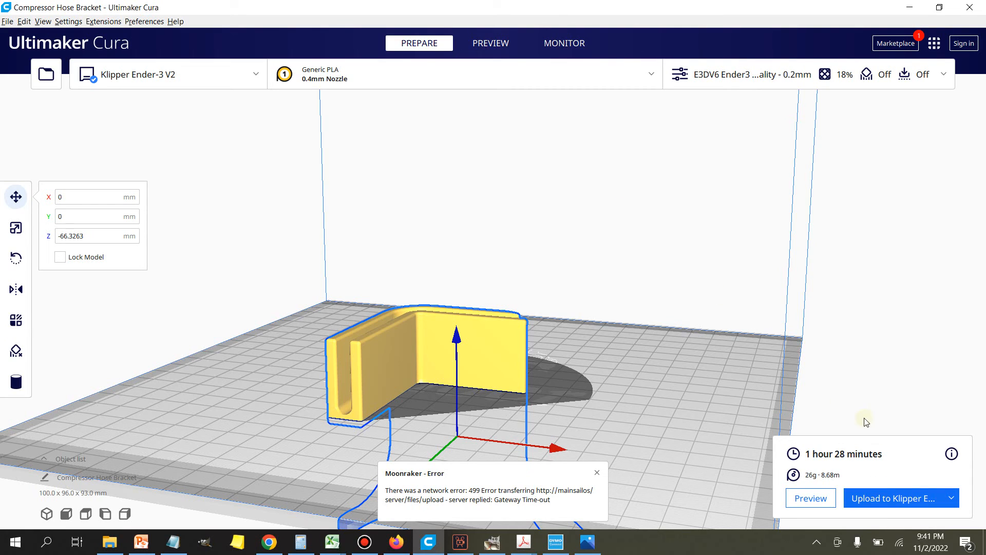
Step: Upload Compressor Hose Bracket.ufp to the Klipper Ender-3 V2 with the Start print job option enabled
{"action": "left_click", "coordinate": [888, 504]}
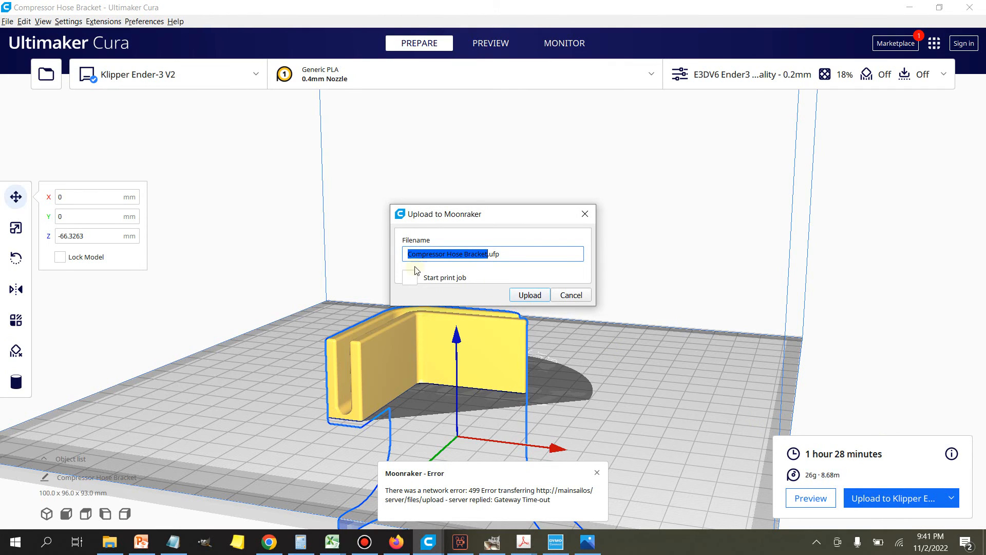
{"action": "left_click", "coordinate": [412, 278]}
{"action": "left_click", "coordinate": [521, 295]}
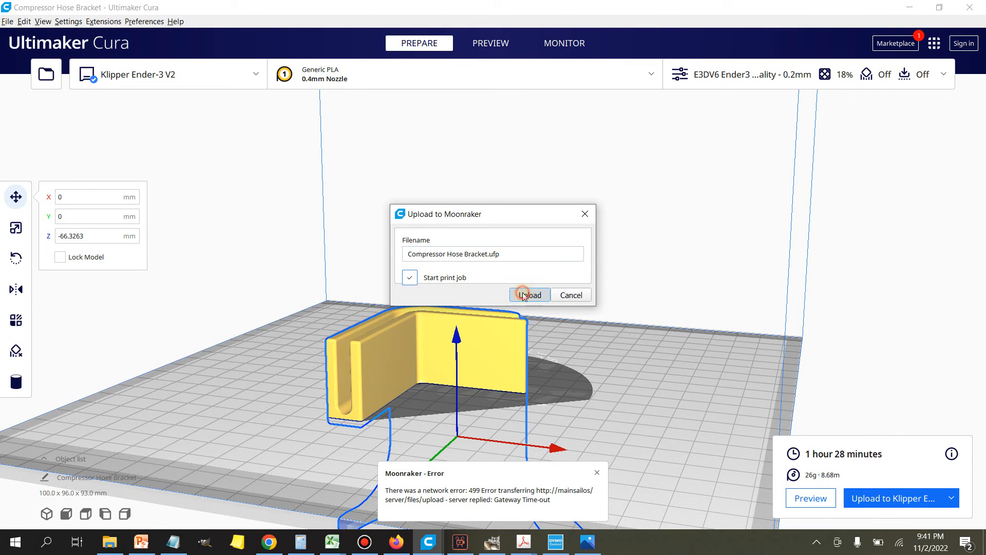
{"action": "left_click", "coordinate": [267, 550]}
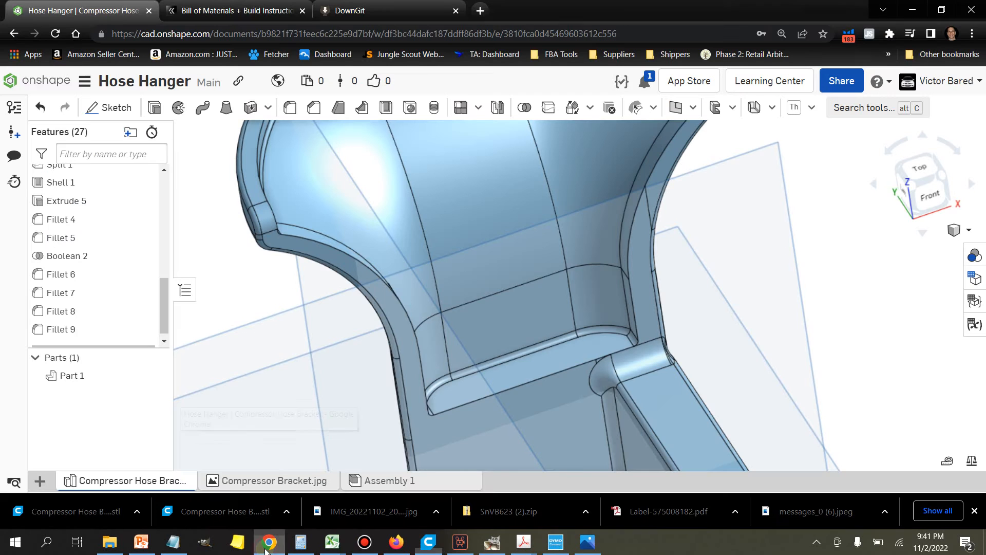
{"action": "left_click", "coordinate": [480, 10]}
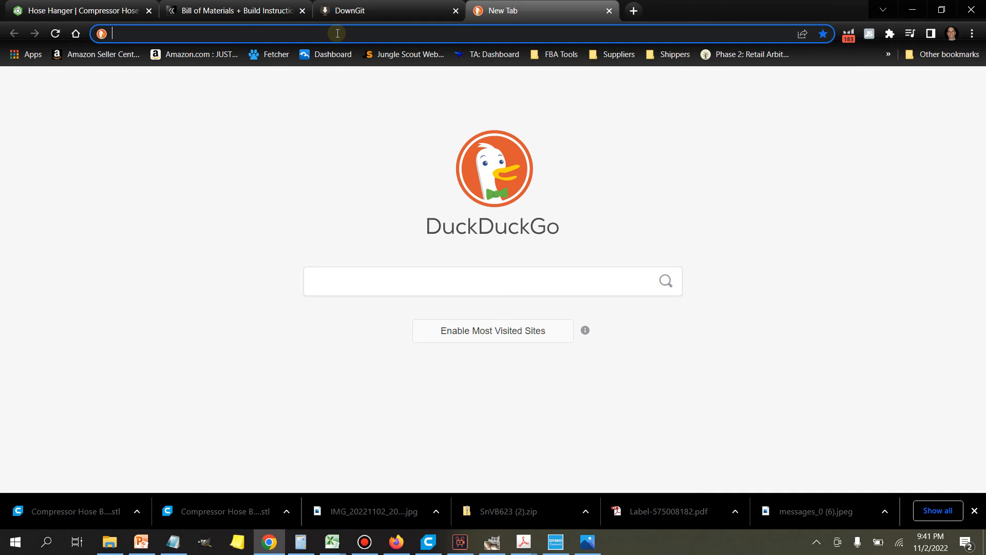
{"action": "type", "text": "mai"}
{"action": "key", "text": "Return"}
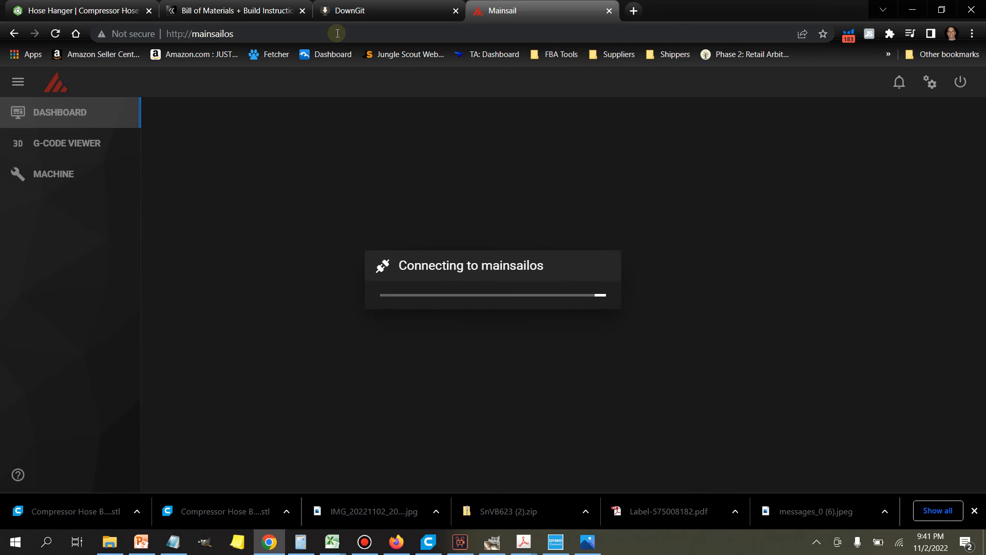
{"action": "left_click", "coordinate": [56, 35]}
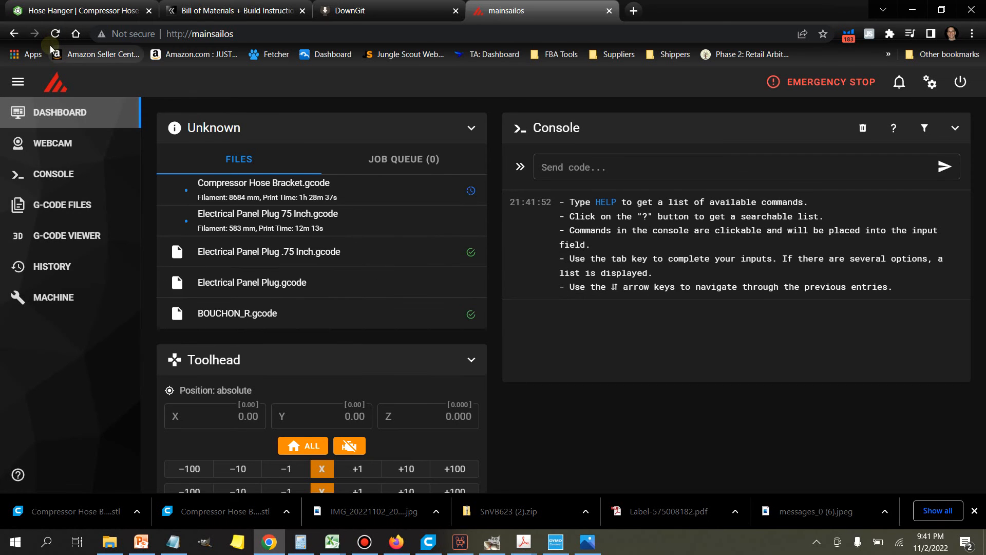